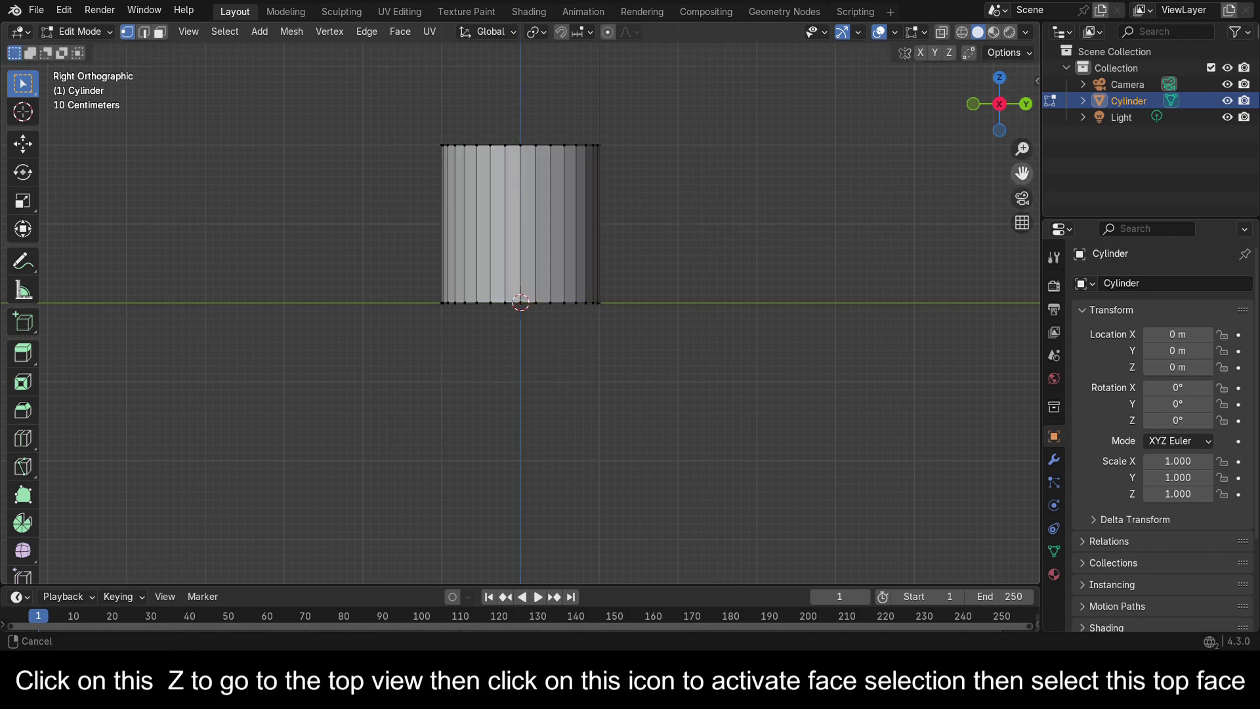
Step: From the top view in Face Select mode, select the cylinder's top face
{"action": "left_click", "coordinate": [1000, 77]}
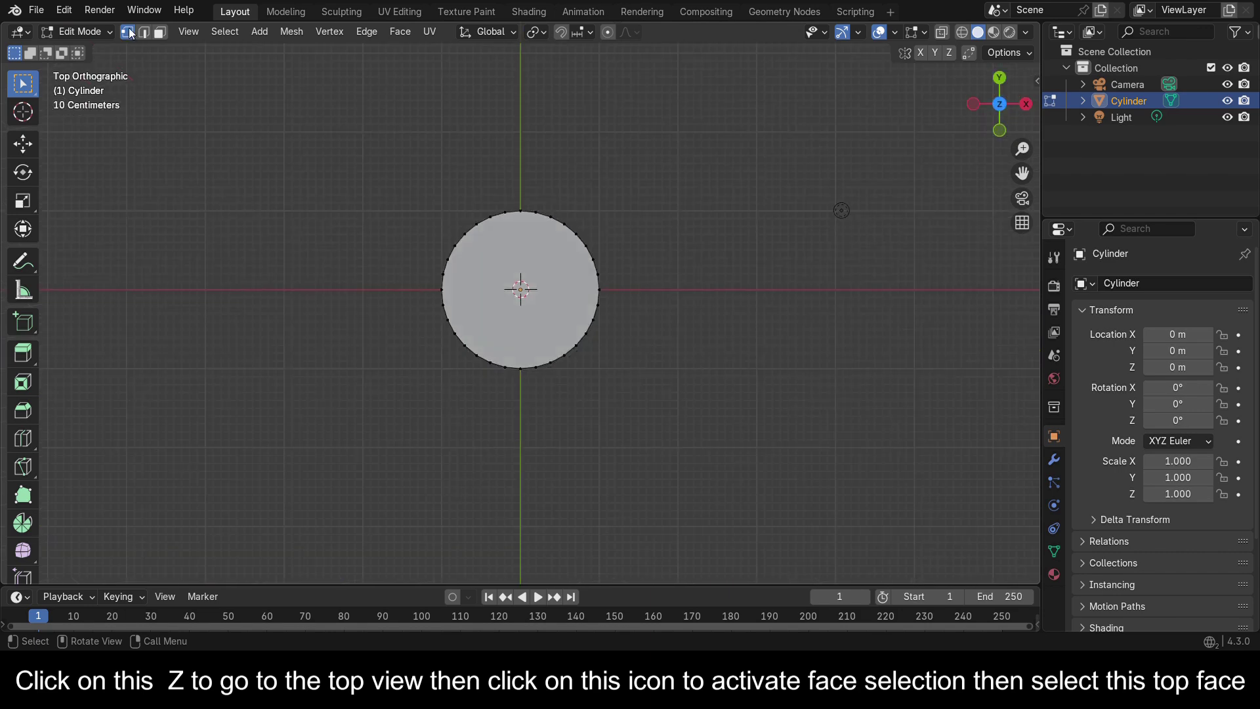
{"action": "left_click", "coordinate": [161, 34]}
{"action": "left_click", "coordinate": [566, 303]}
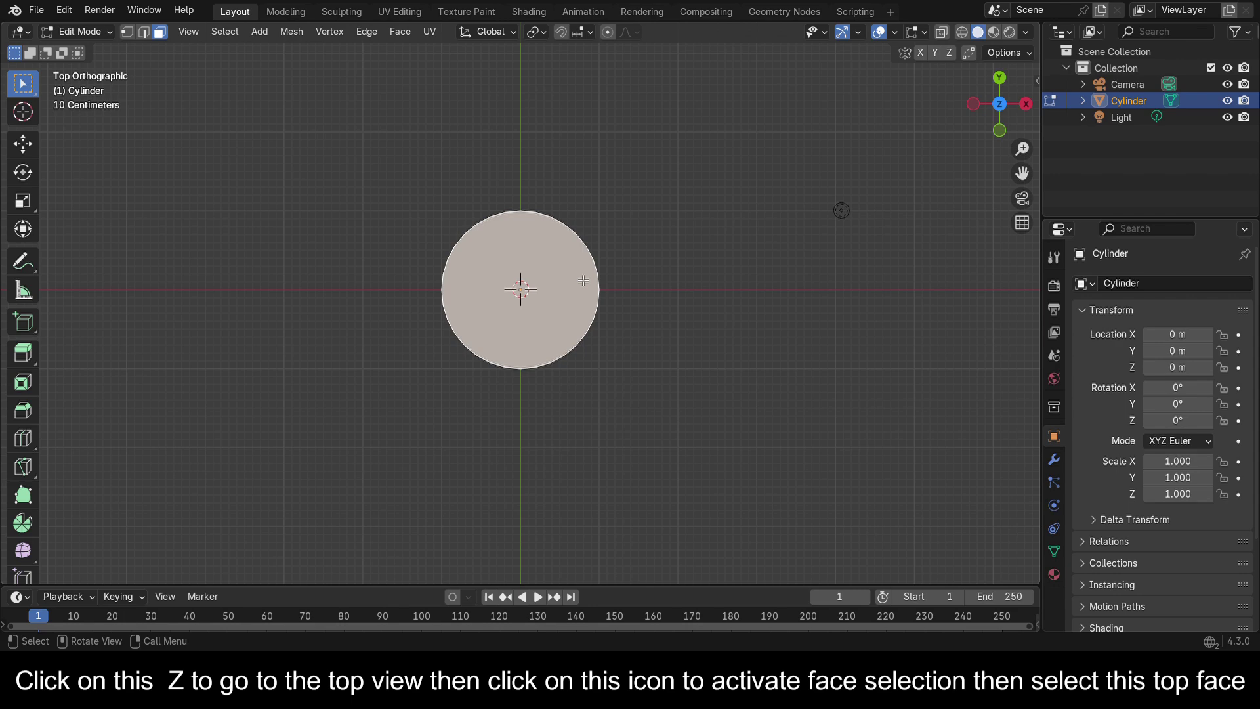
Step: Inset the cylinder's top face by 0.6
{"action": "type", "text": "i0.6"}
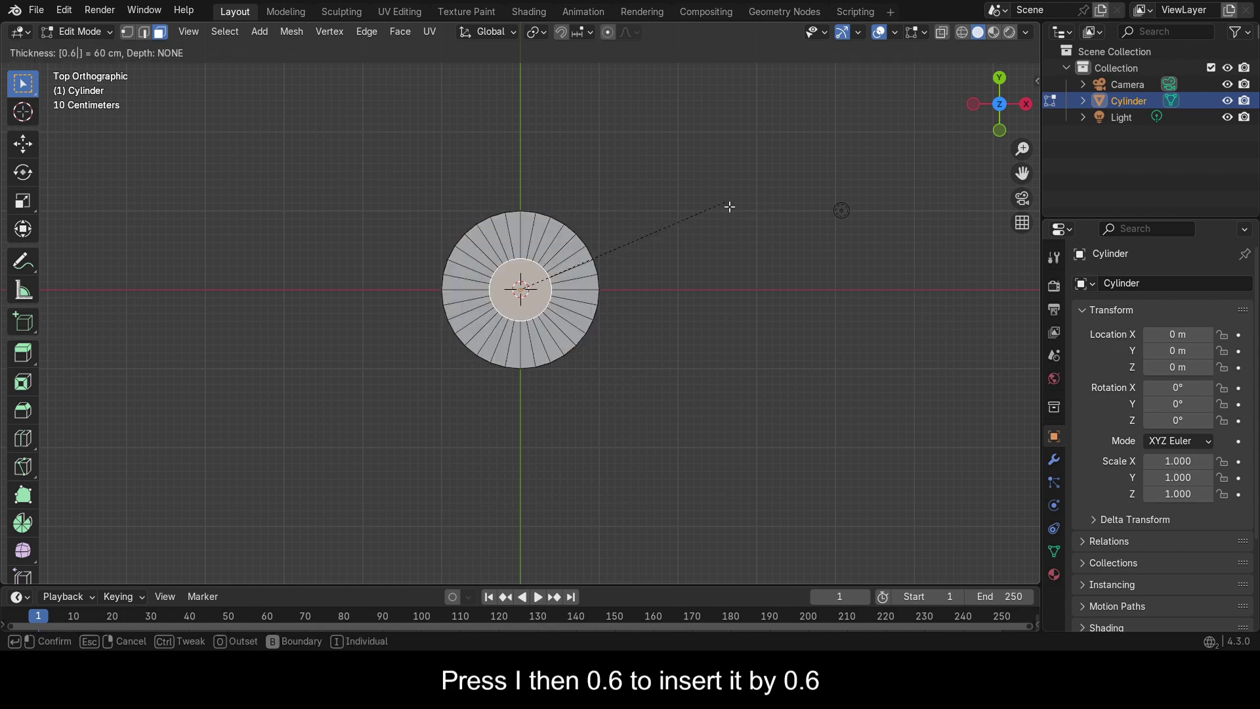
{"action": "key", "text": "Return"}
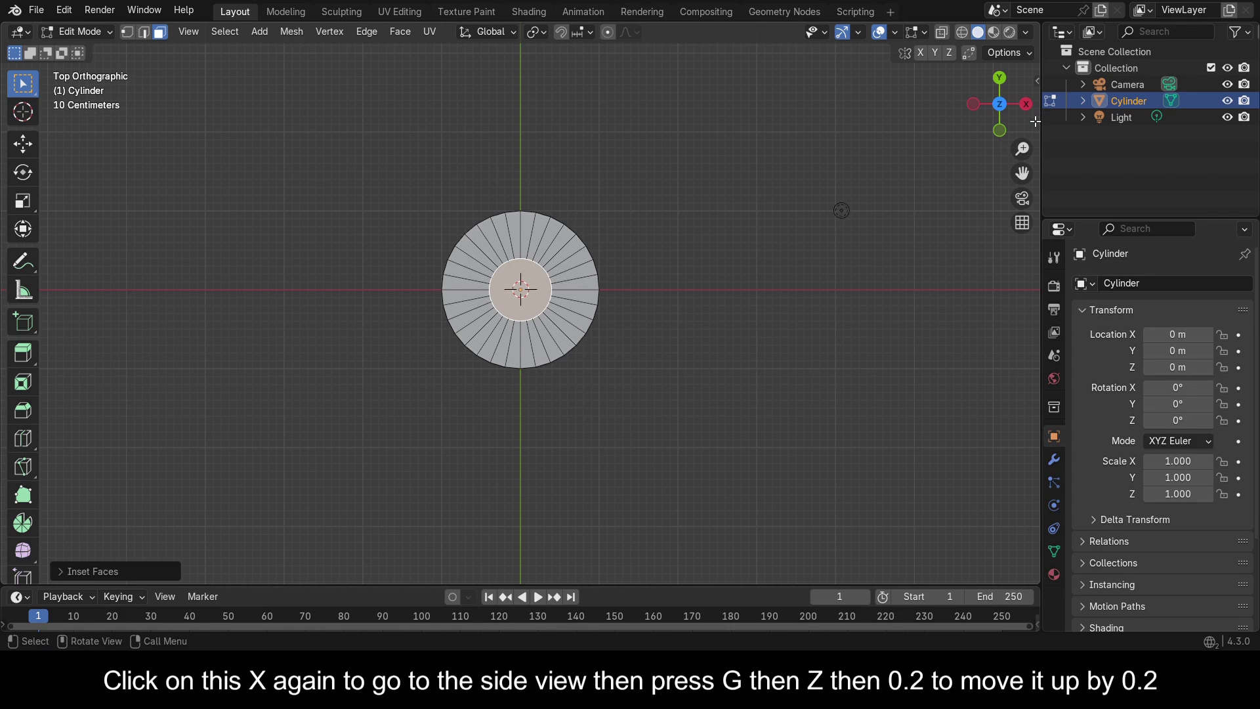
{"action": "left_click", "coordinate": [1026, 104]}
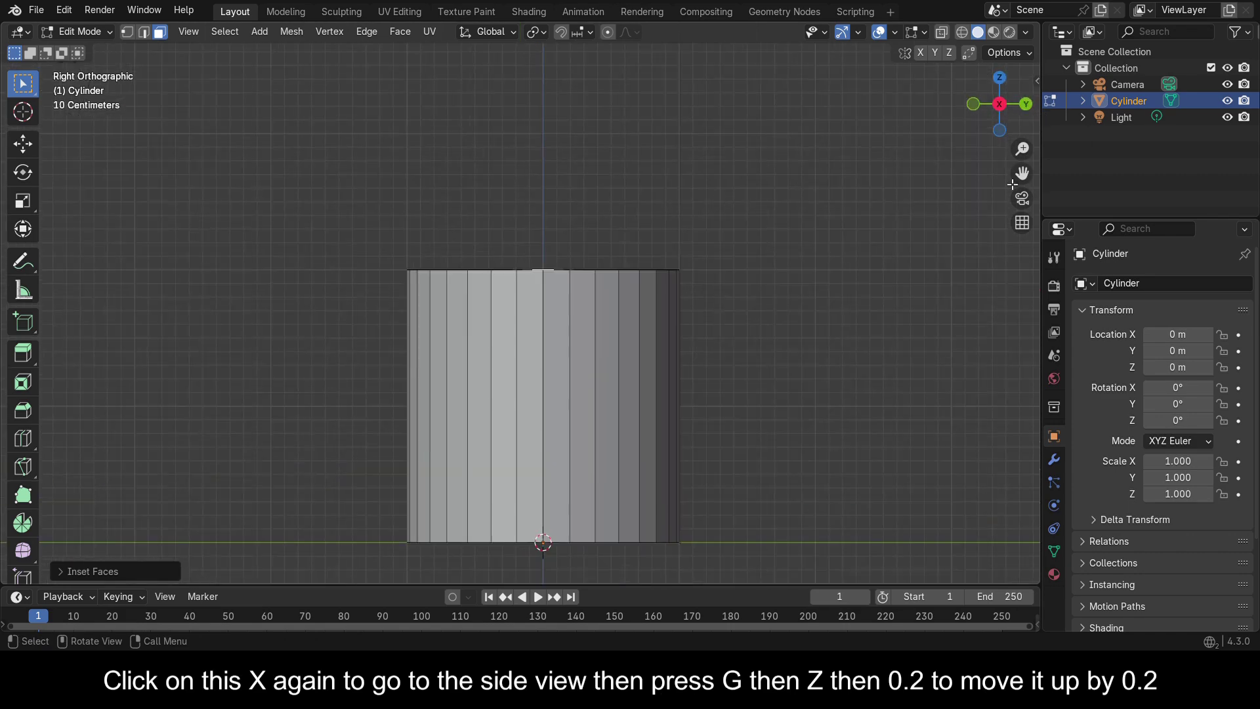
Step: Raise the inset face 0.2 along Z into a shoulder, then begin a 0.1 extrusion
{"action": "type", "text": "gz0.2"}
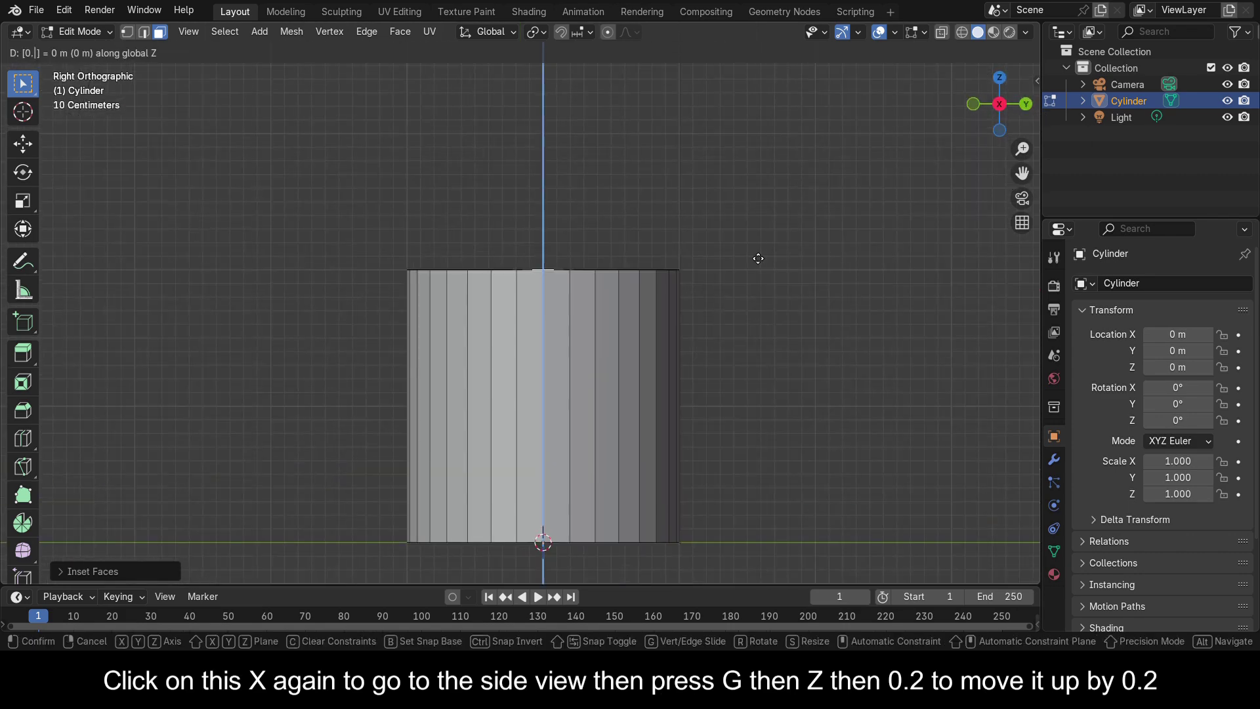
{"action": "key", "text": "Return"}
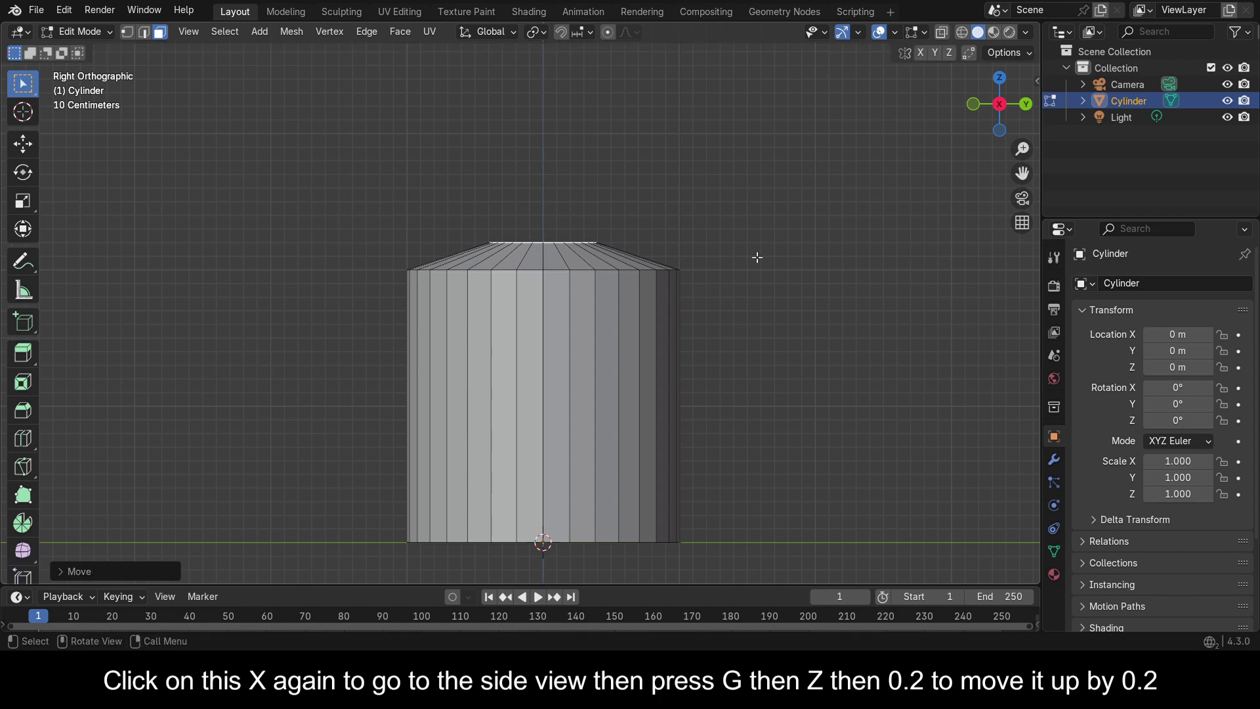
{"action": "middle_click_drag", "start_coordinate": [746, 346], "coordinate": [728, 410], "text": "shift"}
{"action": "type", "text": "e0.1"}
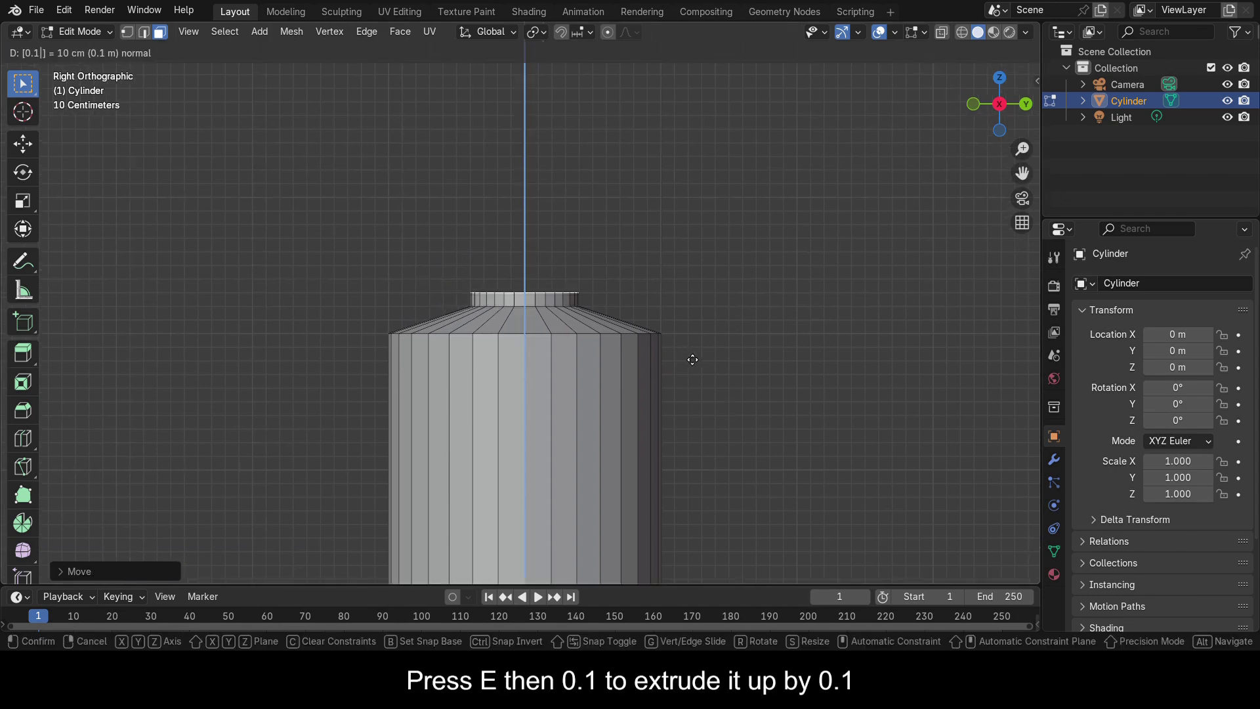
Step: Extrude a 0.1 collar, a ring scaled 1.2×, then a 0.7 tall neck section
{"action": "key", "text": "Return"}
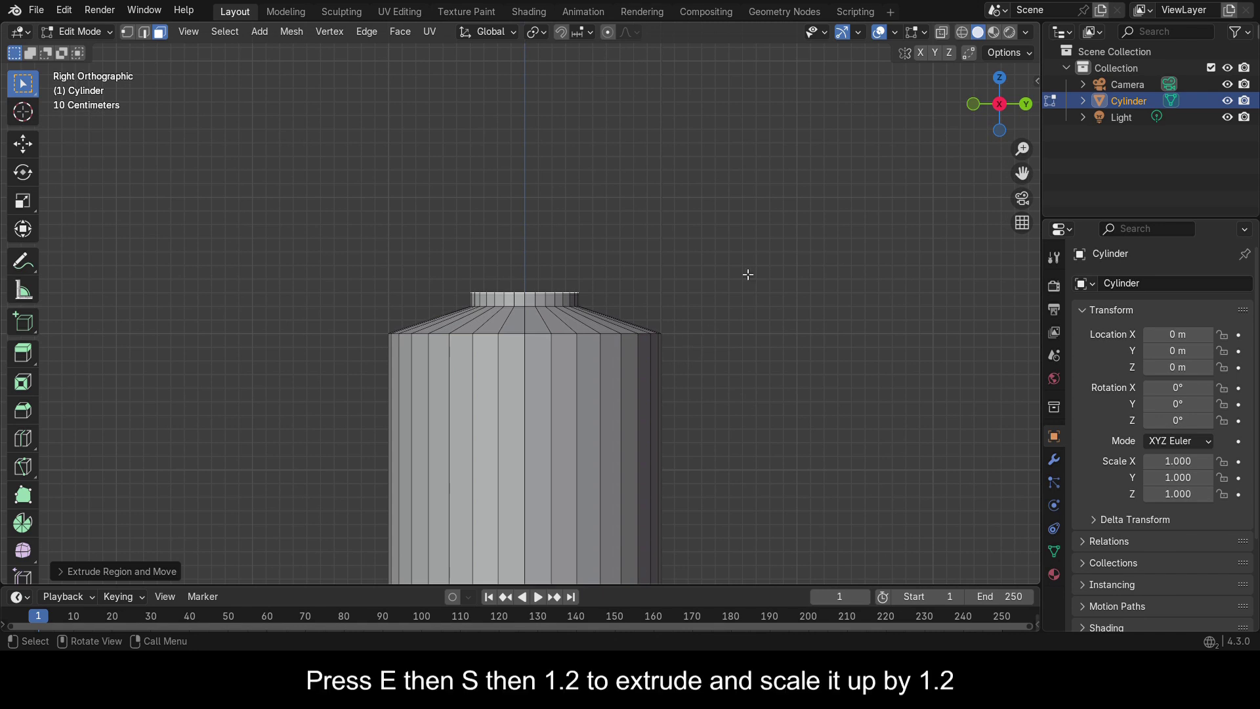
{"action": "type", "text": "es1."}
{"action": "type", "text": "2"}
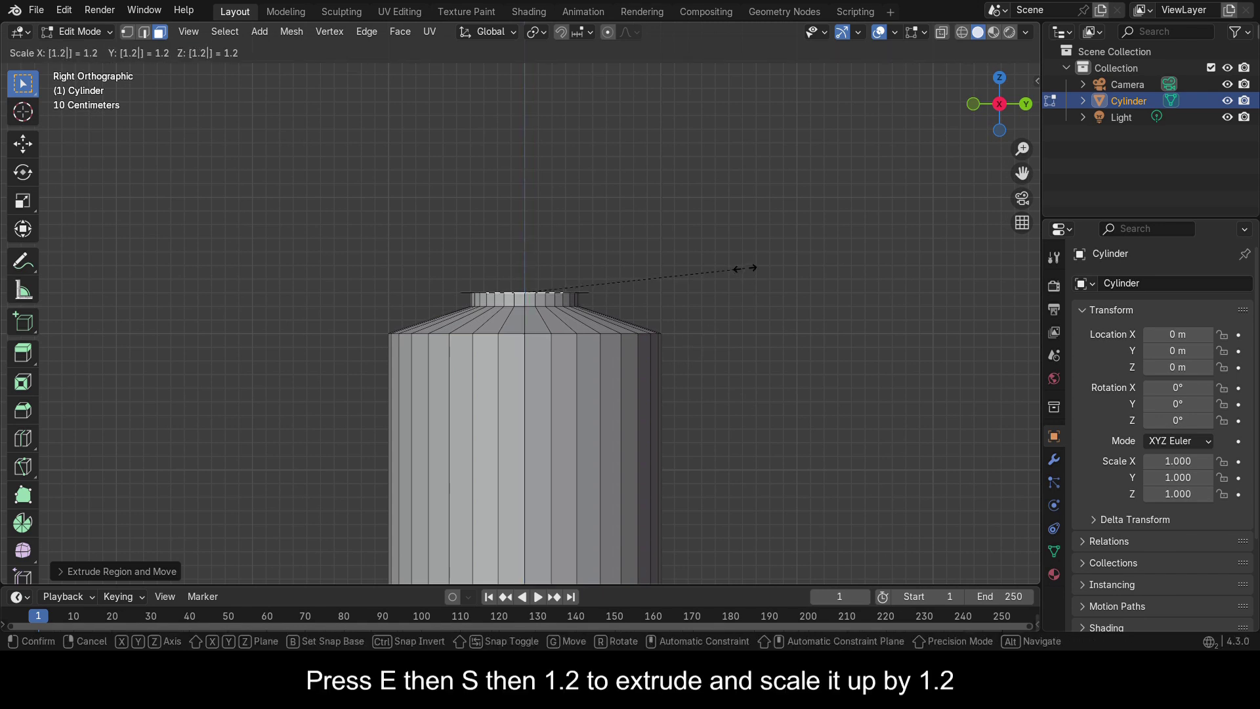
{"action": "key", "text": "Return"}
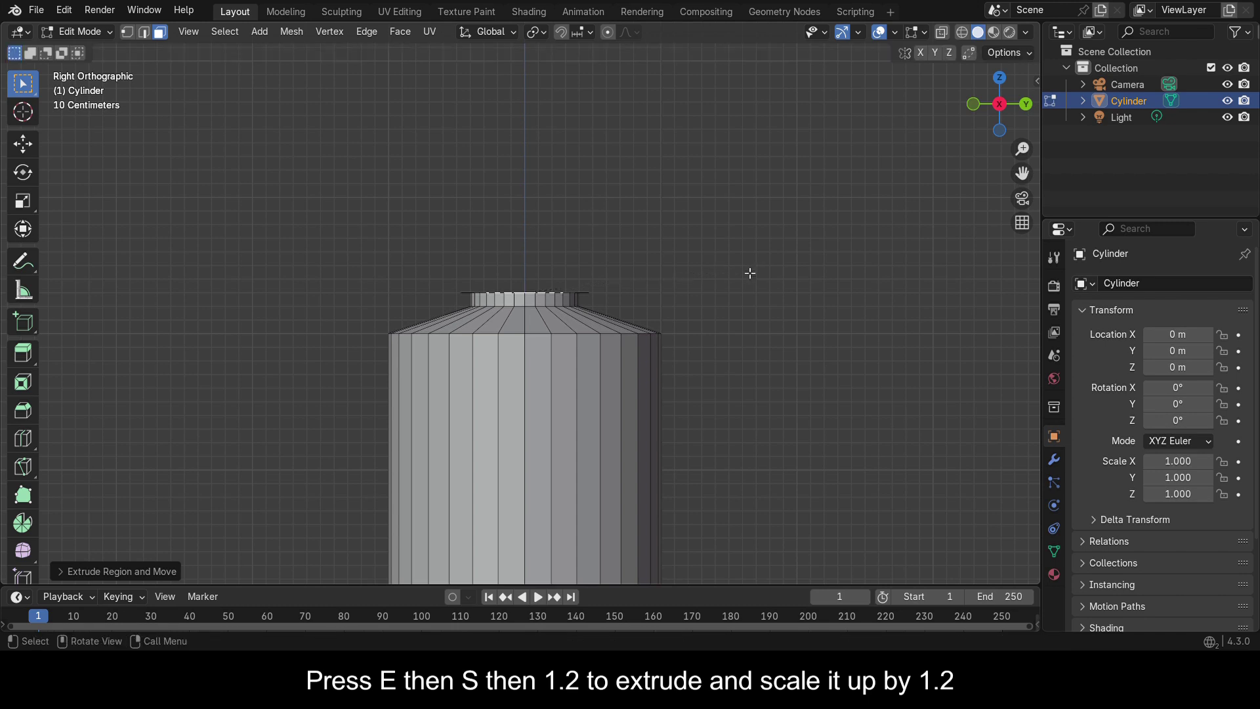
{"action": "scroll", "coordinate": [858, 236], "scroll_direction": "up", "scroll_amount": 3, "text": "shift"}
{"action": "type", "text": "e0.7"}
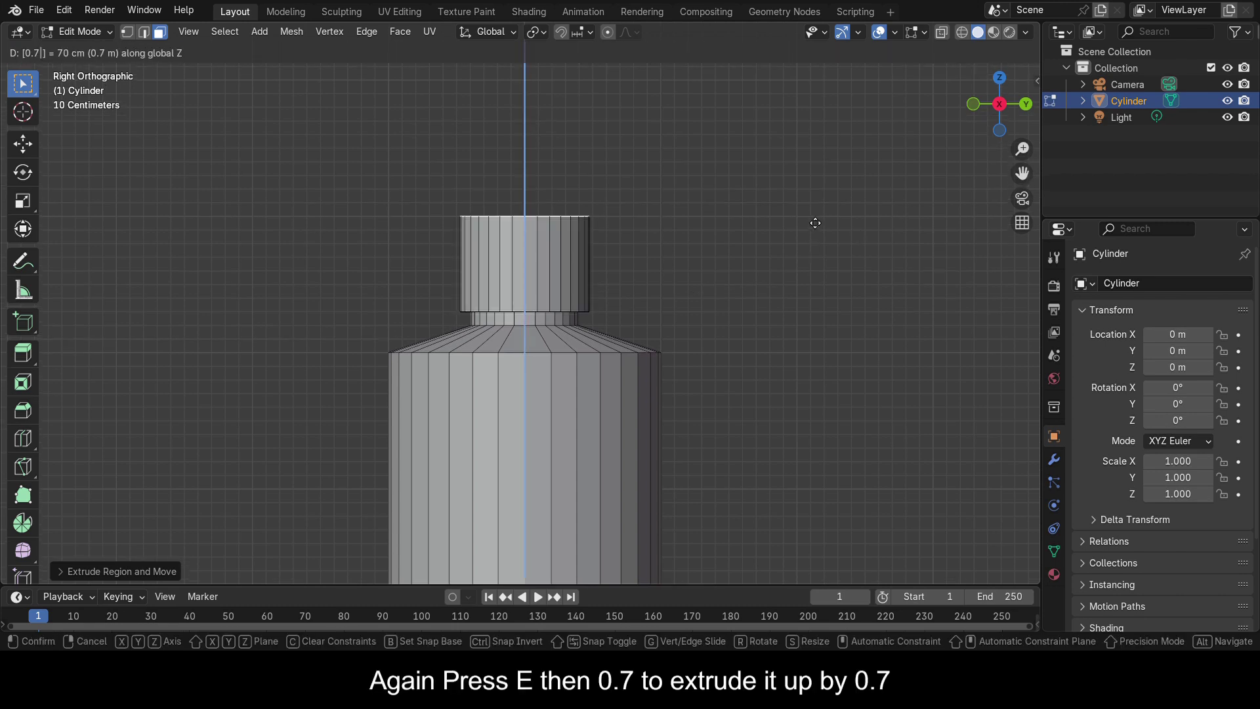
{"action": "key", "text": "Return"}
{"action": "key", "text": "KP_5"}
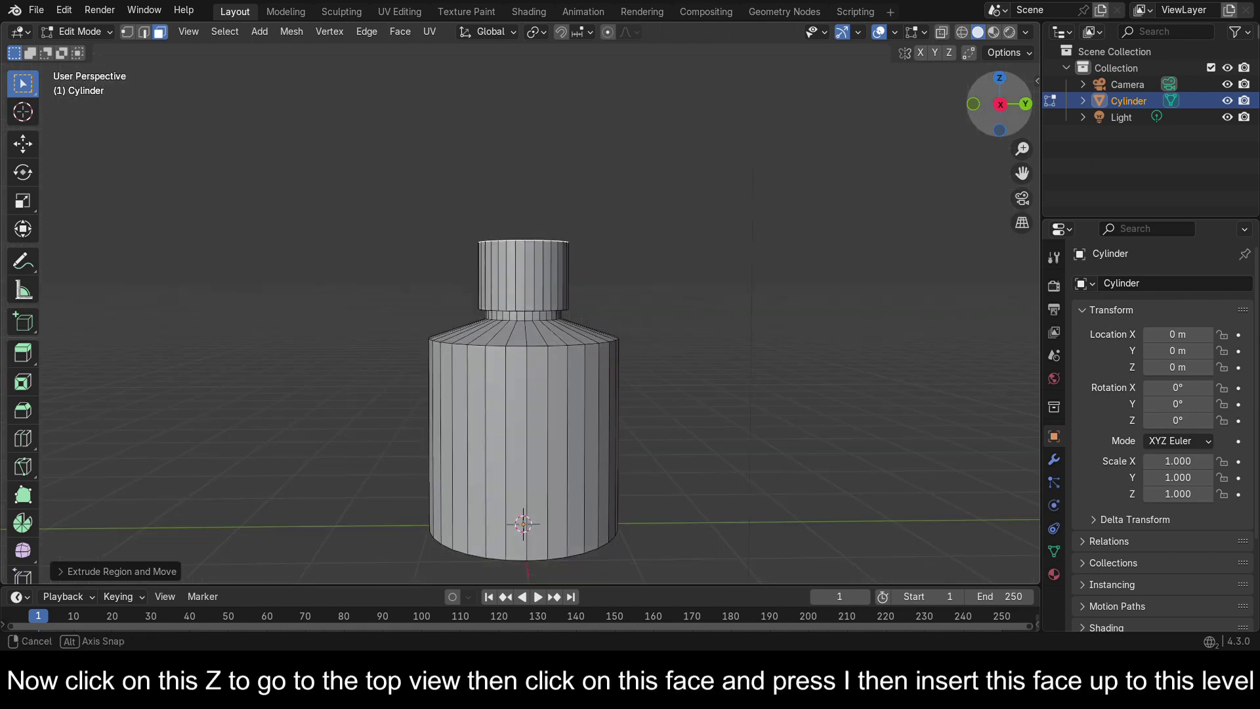
Step: From the top view, inset the neck's top face to leave a thin rim
{"action": "middle_click_drag", "start_coordinate": [523, 526], "coordinate": [556, 380]}
{"action": "key", "text": "KP_7"}
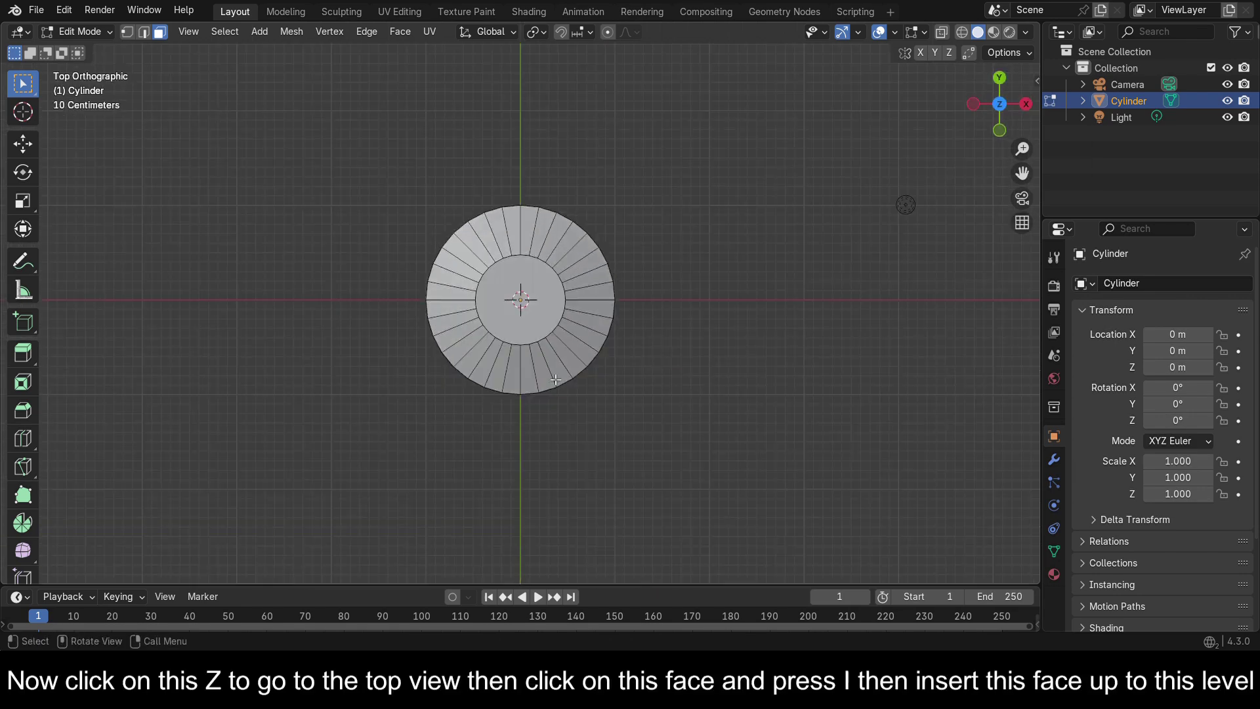
{"action": "left_click", "coordinate": [530, 297]}
{"action": "key", "text": "i"}
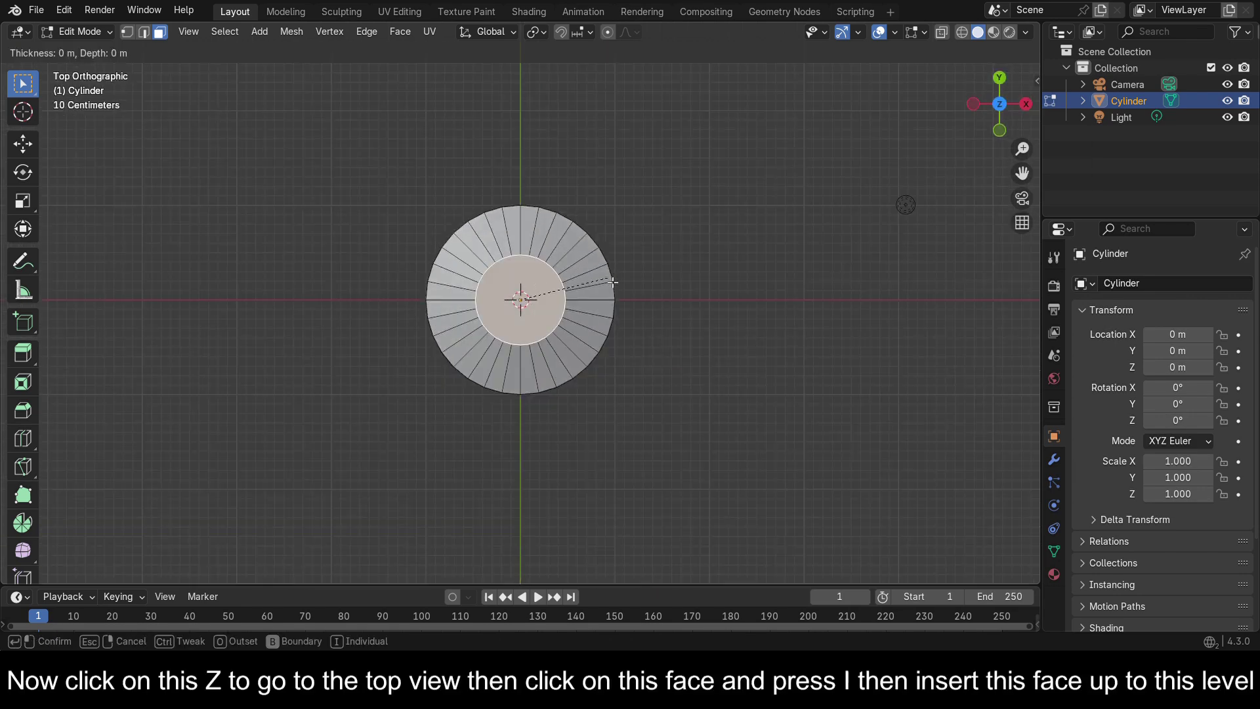
{"action": "left_click", "coordinate": [605, 282]}
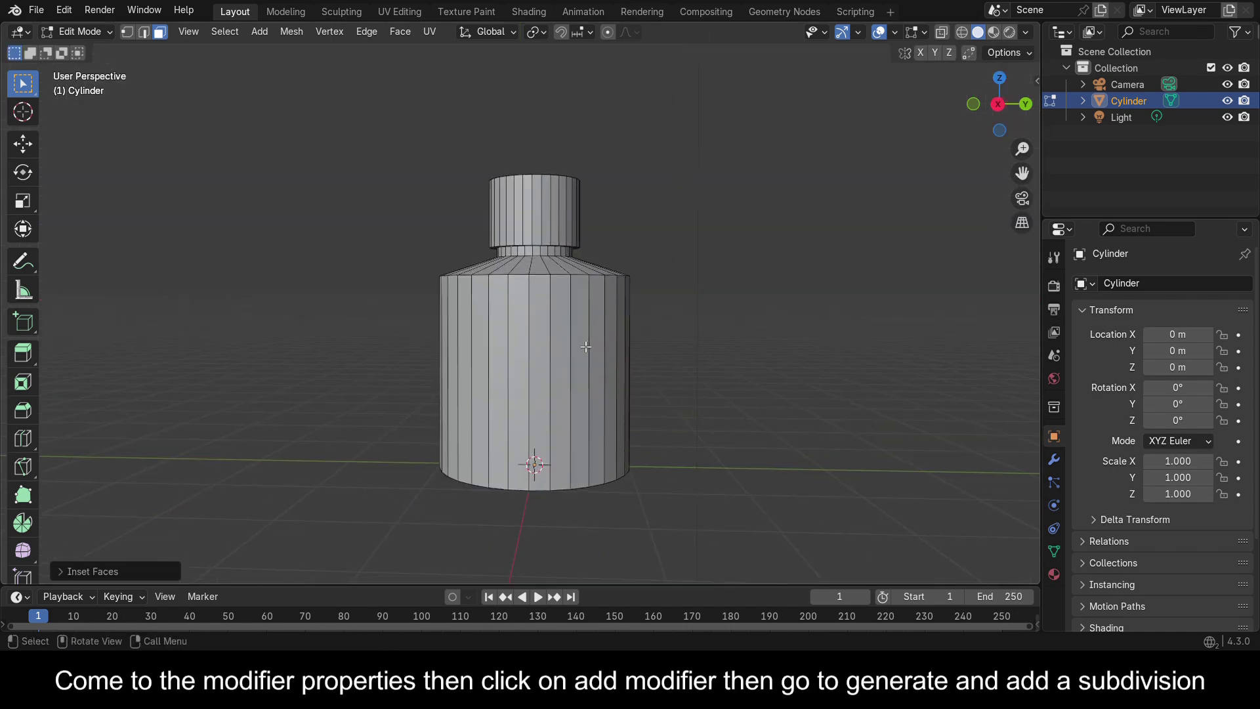
{"action": "left_click", "coordinate": [1054, 460]}
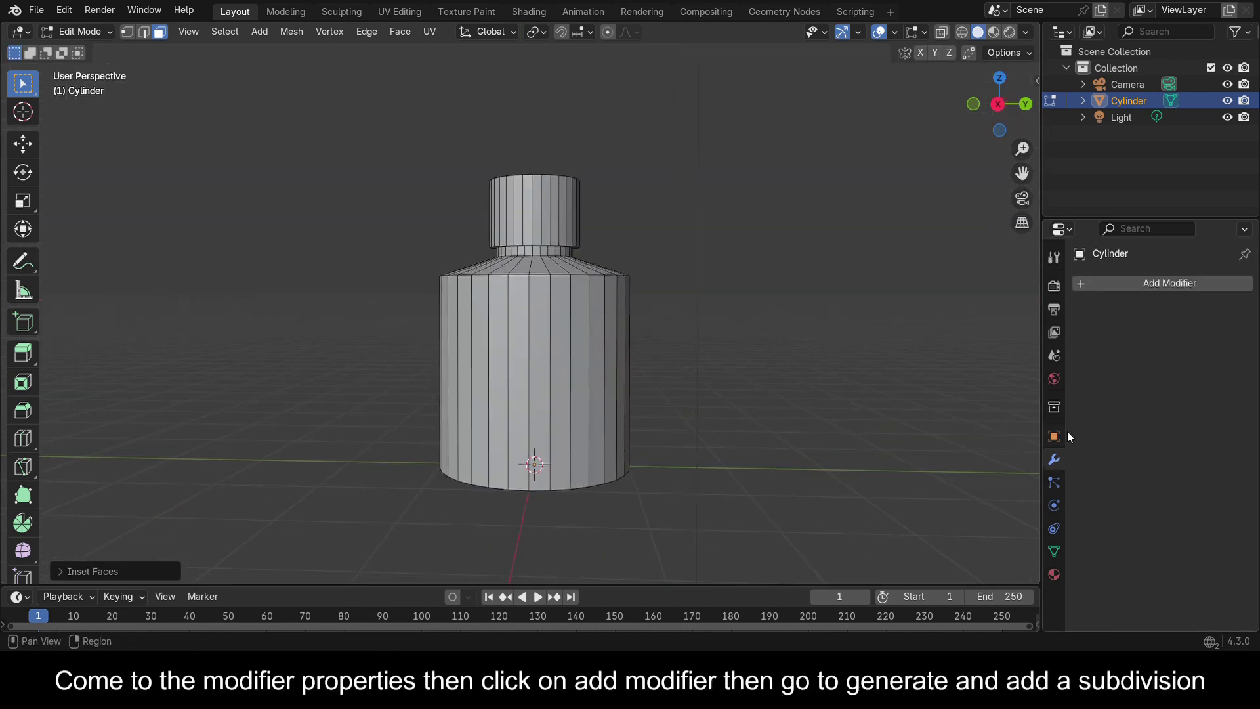
Step: Add a Subdivision Surface modifier to the bottle
{"action": "left_click", "coordinate": [1108, 289]}
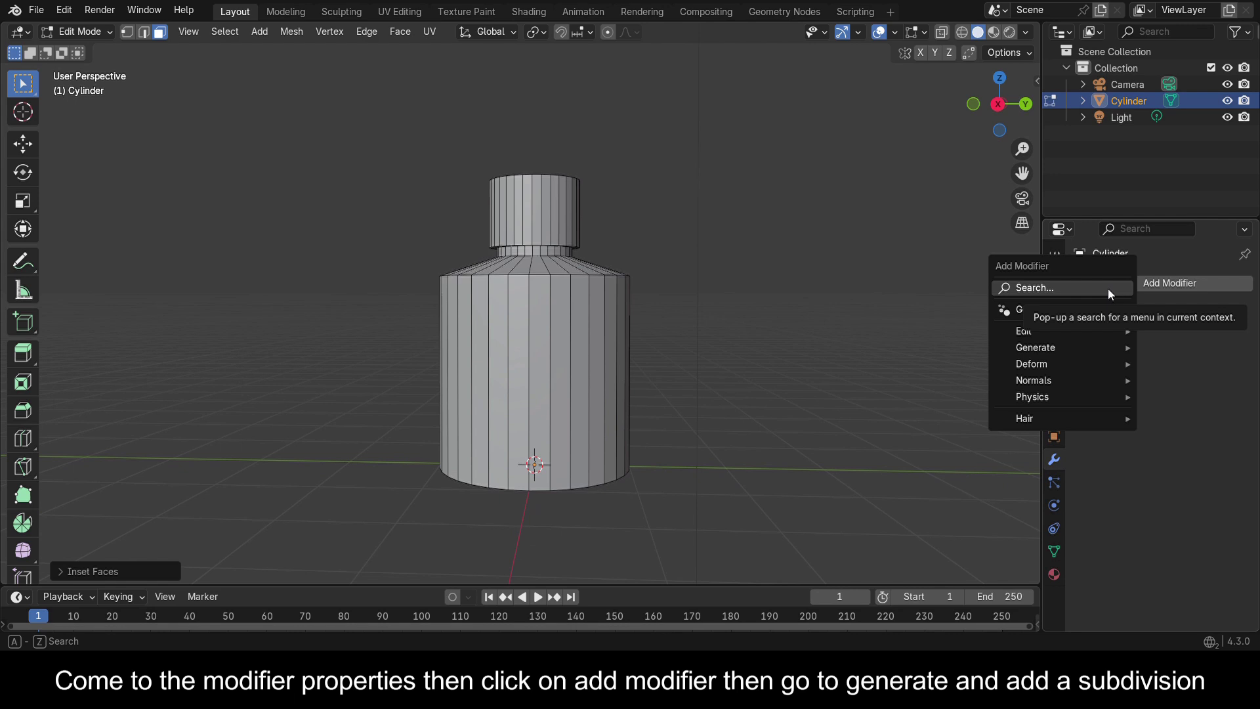
{"action": "mouse_move", "coordinate": [1098, 285]}
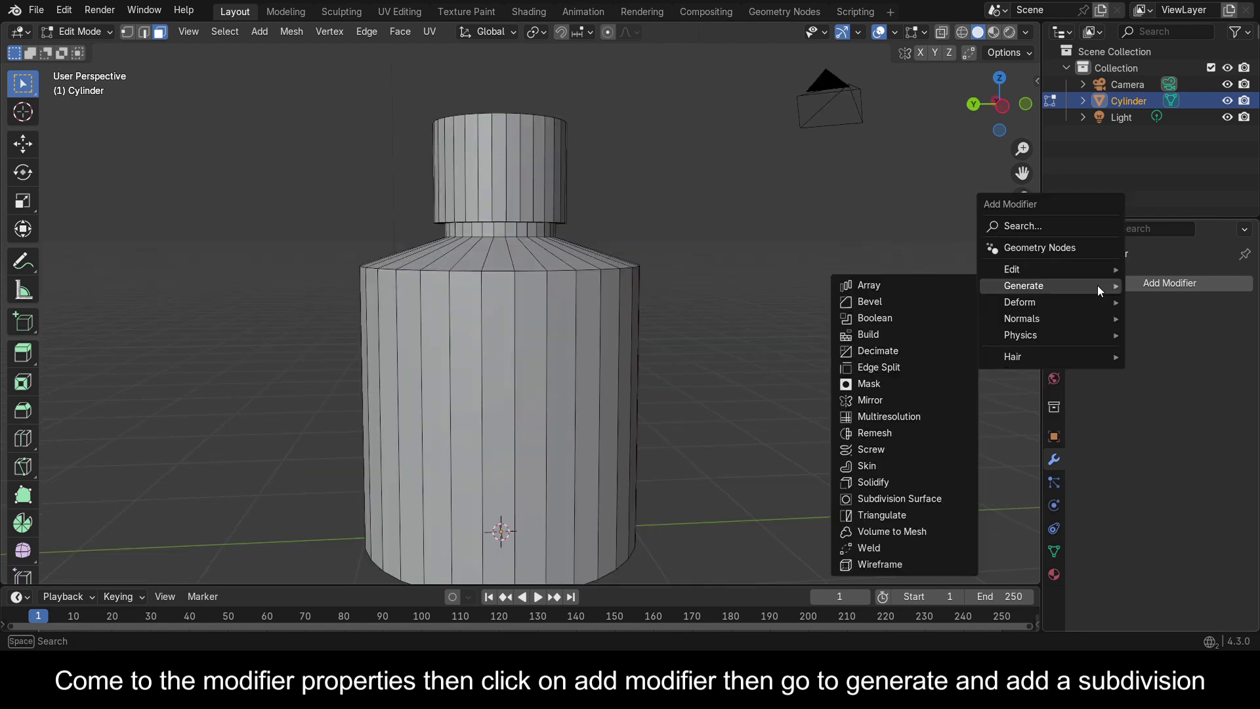
{"action": "left_click", "coordinate": [887, 499]}
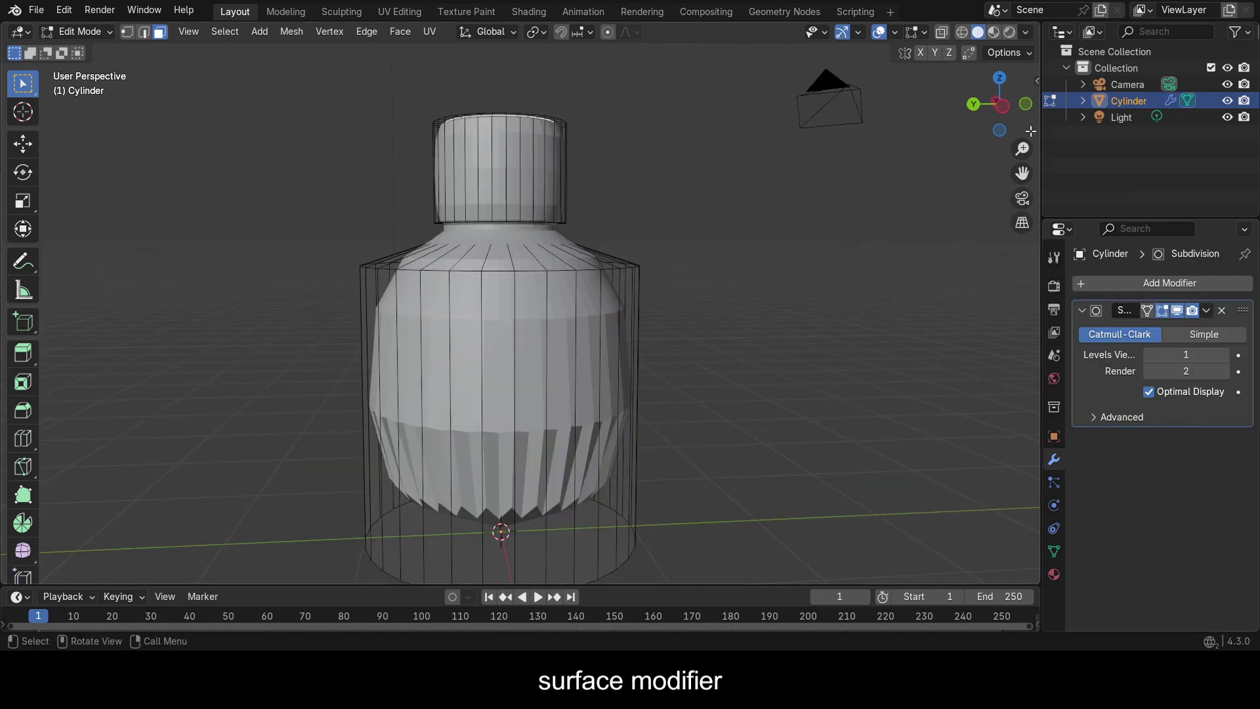
Step: From the bottom view, select and inset the bottle's bottom face
{"action": "left_click", "coordinate": [1000, 130]}
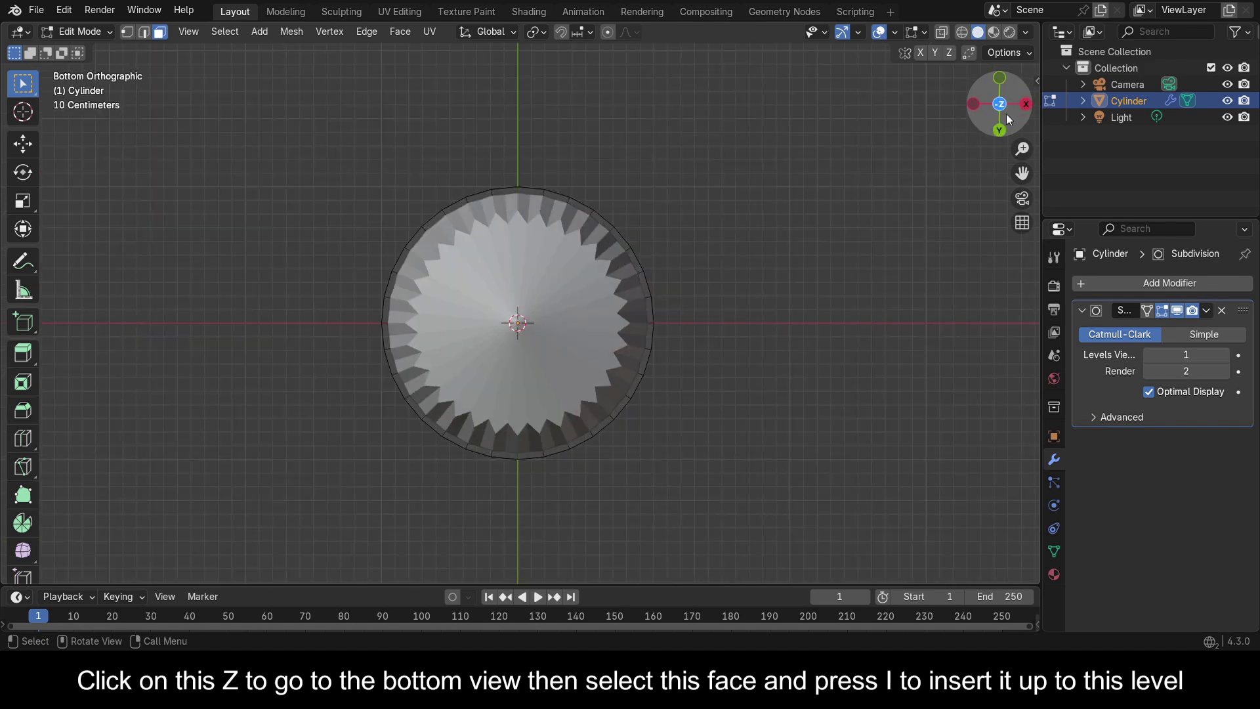
{"action": "left_click", "coordinate": [518, 300]}
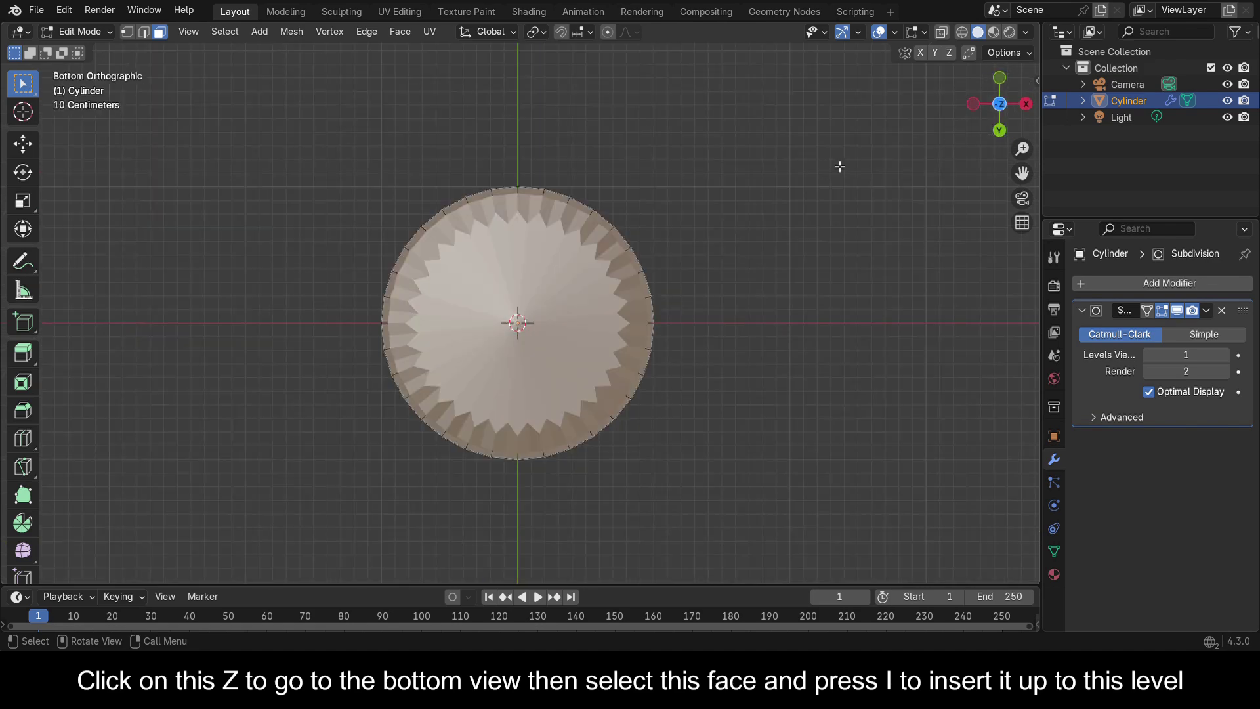
{"action": "key", "text": "i"}
{"action": "left_click", "coordinate": [847, 218]}
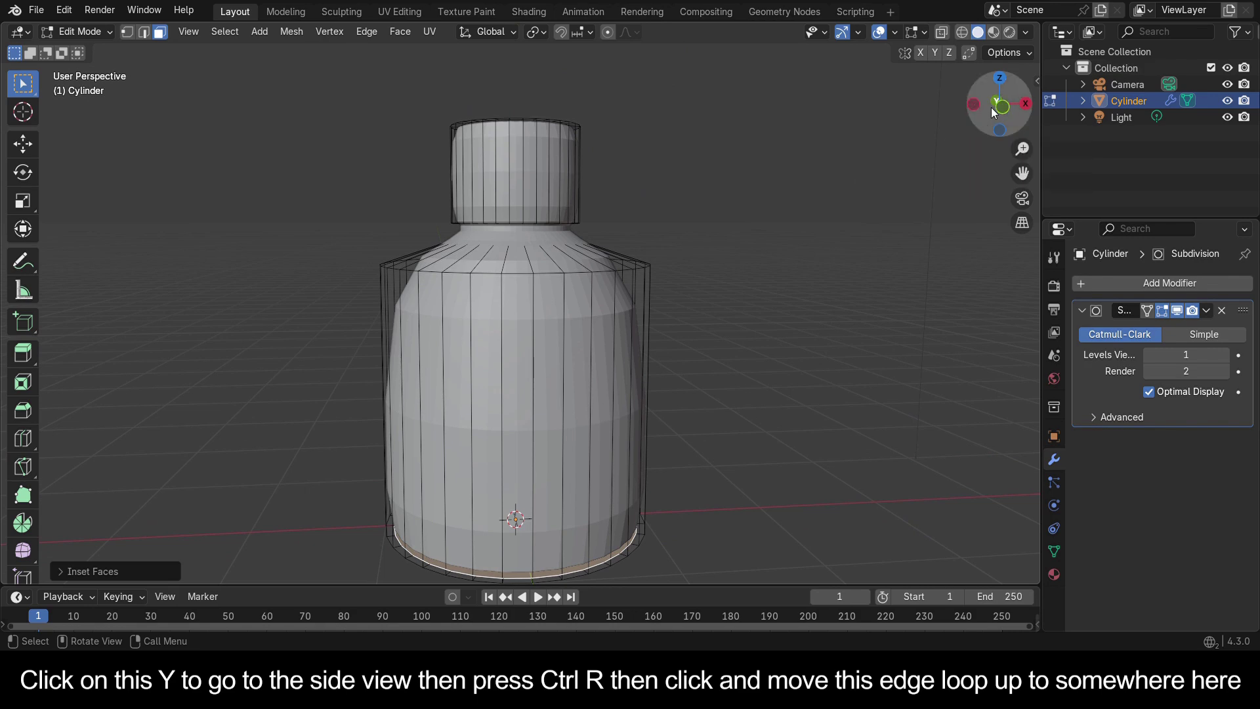
{"action": "left_click", "coordinate": [980, 118]}
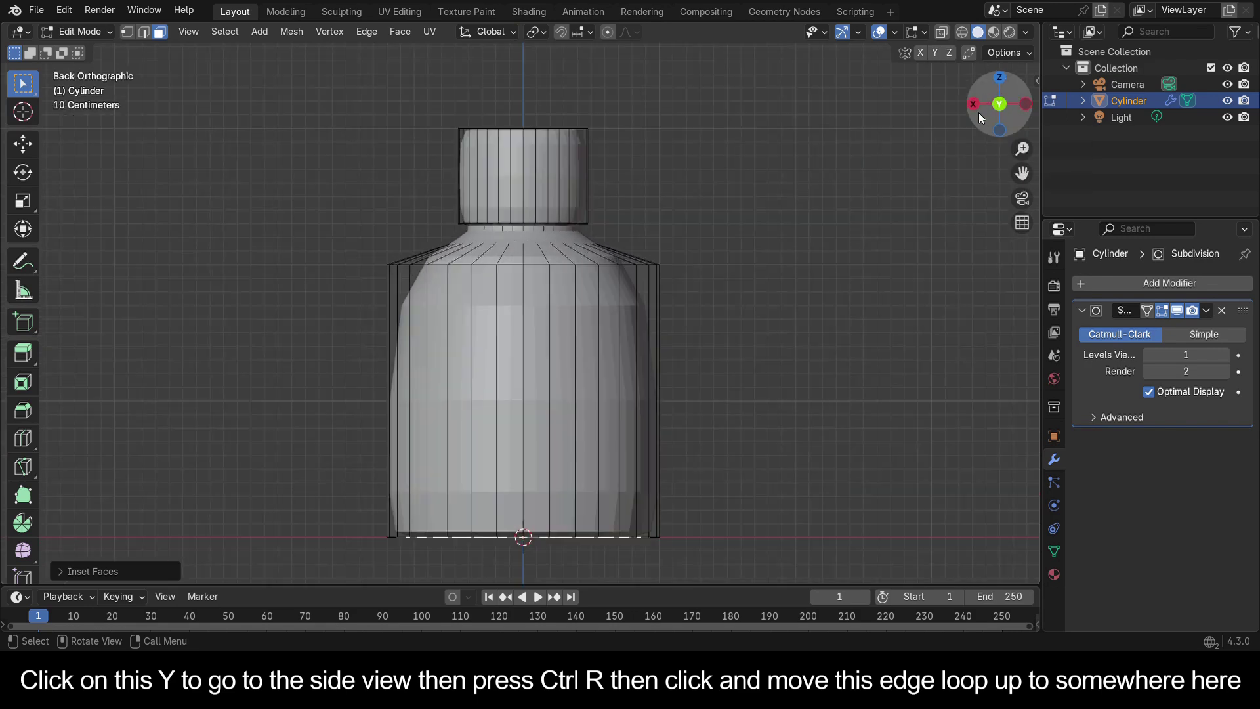
Step: Loop-cut the bottle body, sliding one loop up near the shoulder and one down near the base
{"action": "key", "text": "ctrl+r"}
{"action": "left_click", "coordinate": [657, 378]}
{"action": "left_click_drag", "start_coordinate": [657, 376], "coordinate": [694, 252]}
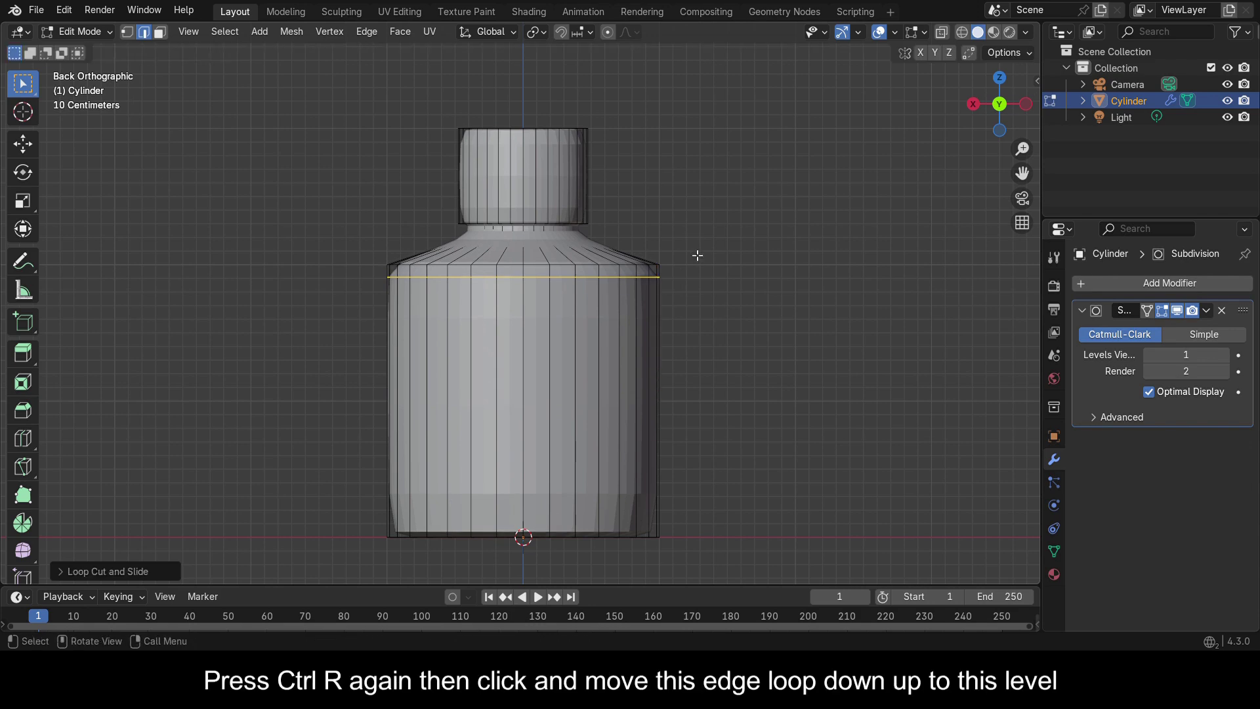
{"action": "key", "text": "ctrl+r"}
{"action": "left_click_drag", "start_coordinate": [667, 368], "coordinate": [680, 483]}
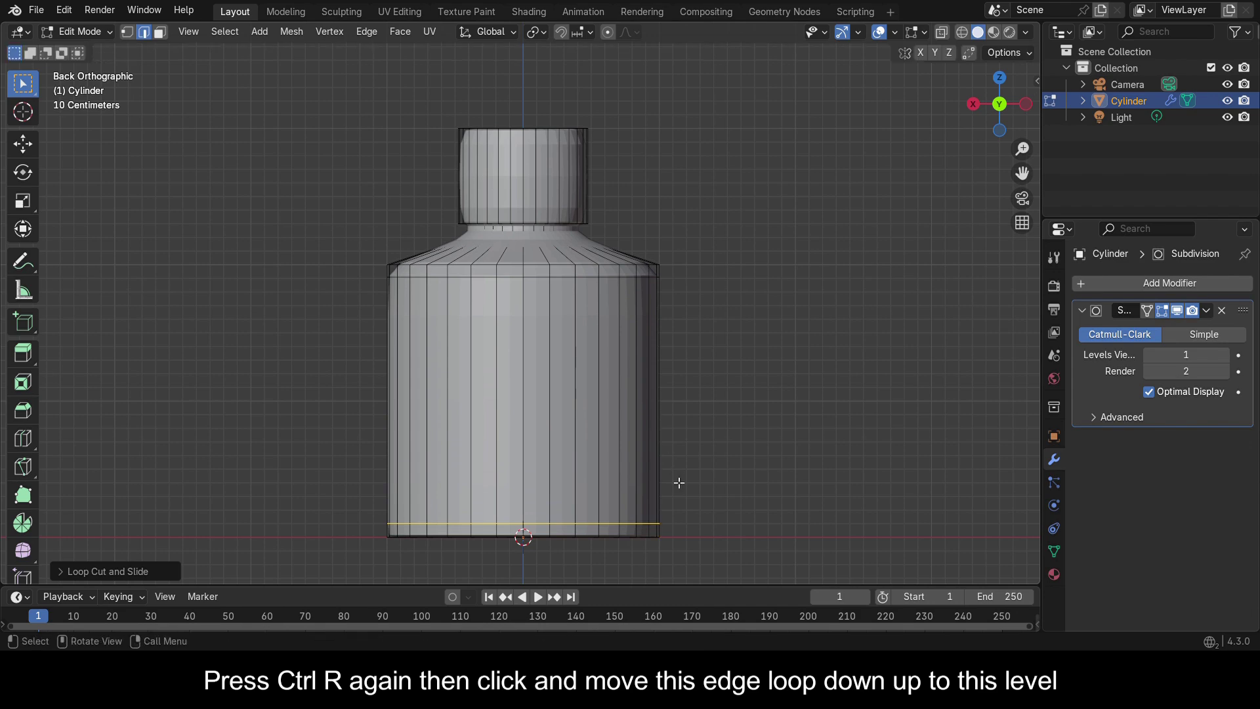
Step: Add two loop cuts on the shoulder faces, sliding them up toward the neck
{"action": "left_click_drag", "start_coordinate": [999, 104], "coordinate": [1010, 116]}
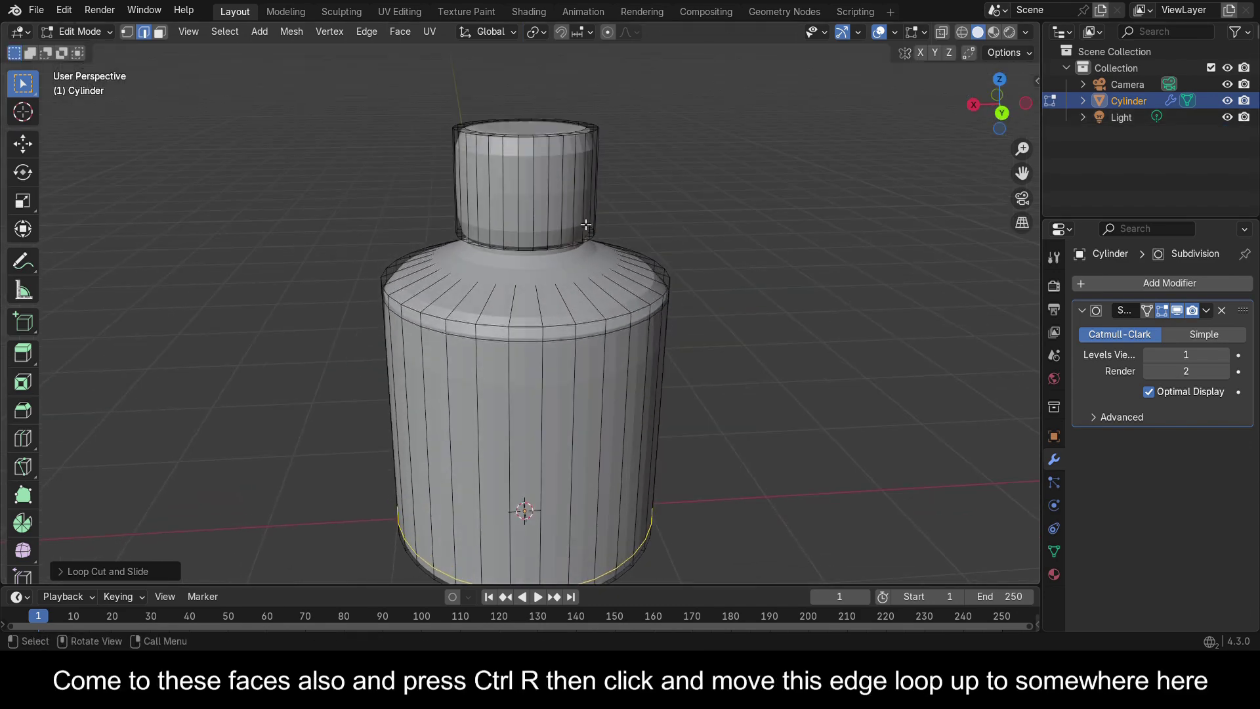
{"action": "key", "text": "ctrl+r"}
{"action": "left_click_drag", "start_coordinate": [646, 306], "coordinate": [669, 326]}
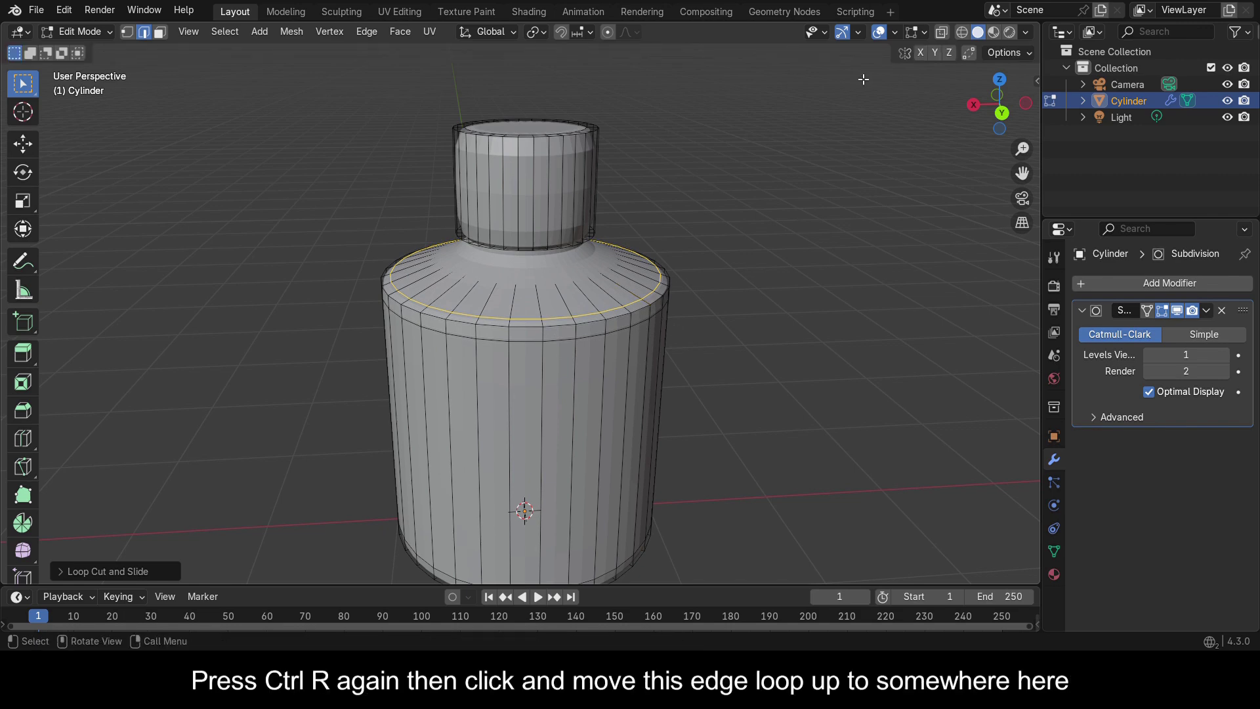
{"action": "left_click", "coordinate": [1002, 113]}
{"action": "key", "text": "ctrl+r"}
{"action": "left_click_drag", "start_coordinate": [613, 254], "coordinate": [597, 229]}
Step: Cut two unslid edge loops on the neck collar and two on the neck ring
{"action": "scroll", "coordinate": [598, 229], "scroll_direction": "up", "scroll_amount": 5}
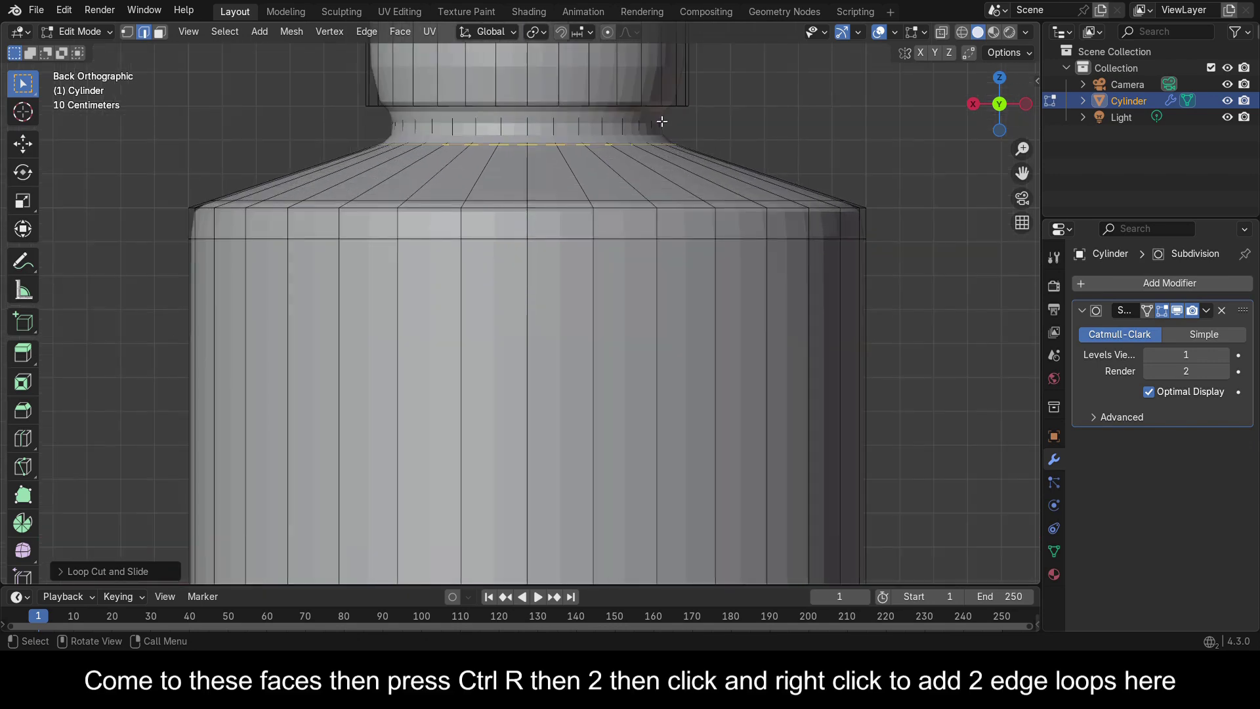
{"action": "key", "text": "ctrl+r"}
{"action": "key", "text": "2"}
{"action": "left_click", "coordinate": [669, 125]}
{"action": "right_click", "coordinate": [669, 123]}
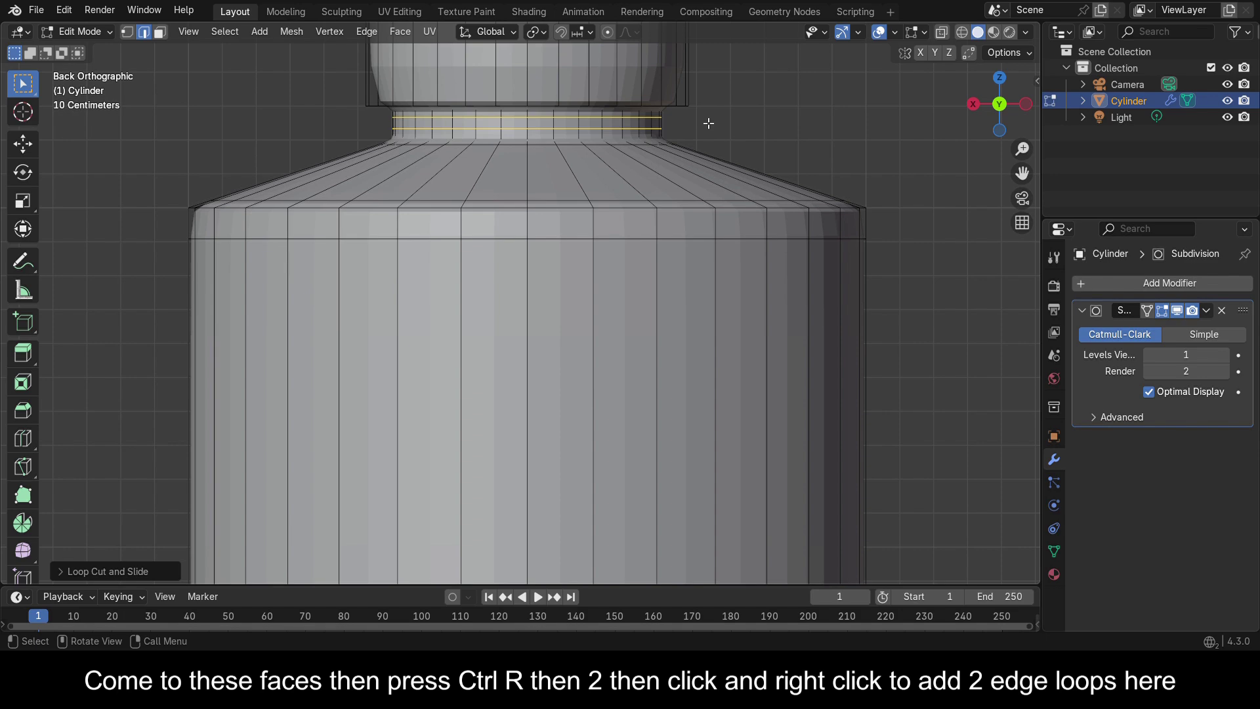
{"action": "left_click_drag", "start_coordinate": [1022, 173], "coordinate": [1022, 427]}
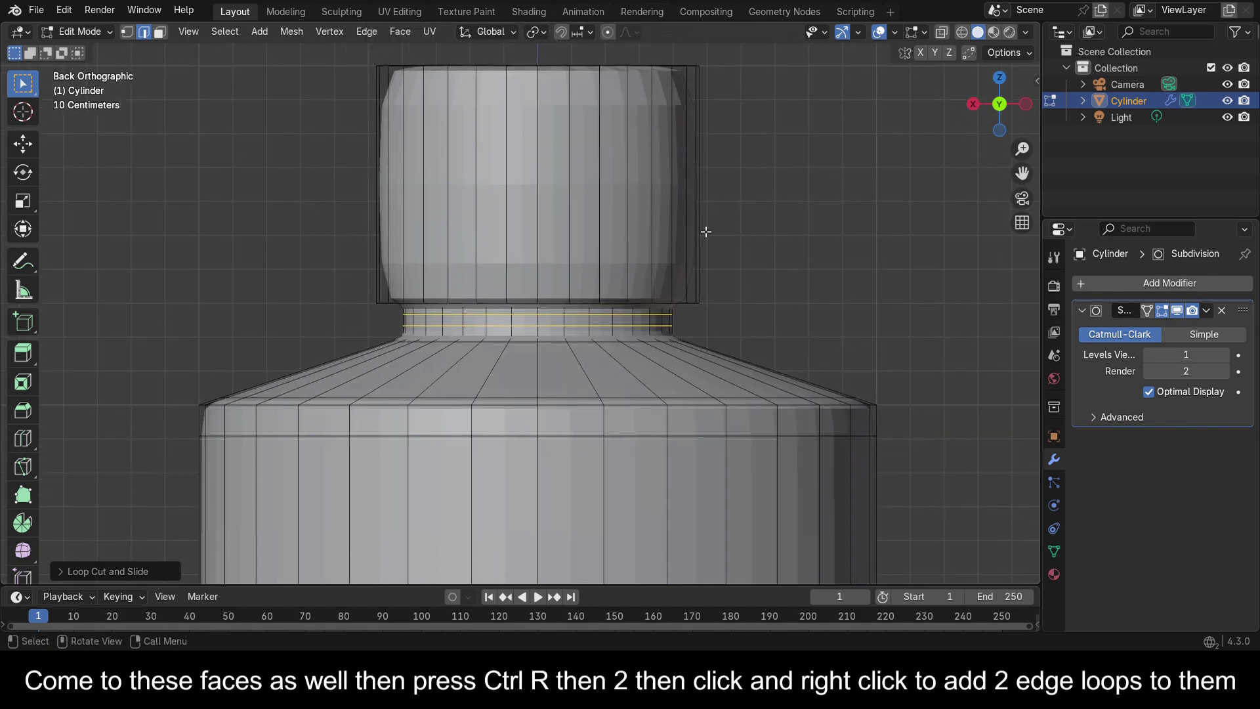
{"action": "left_click_drag", "start_coordinate": [1000, 104], "coordinate": [635, 235]}
{"action": "key", "text": "ctrl+r"}
{"action": "key", "text": "2"}
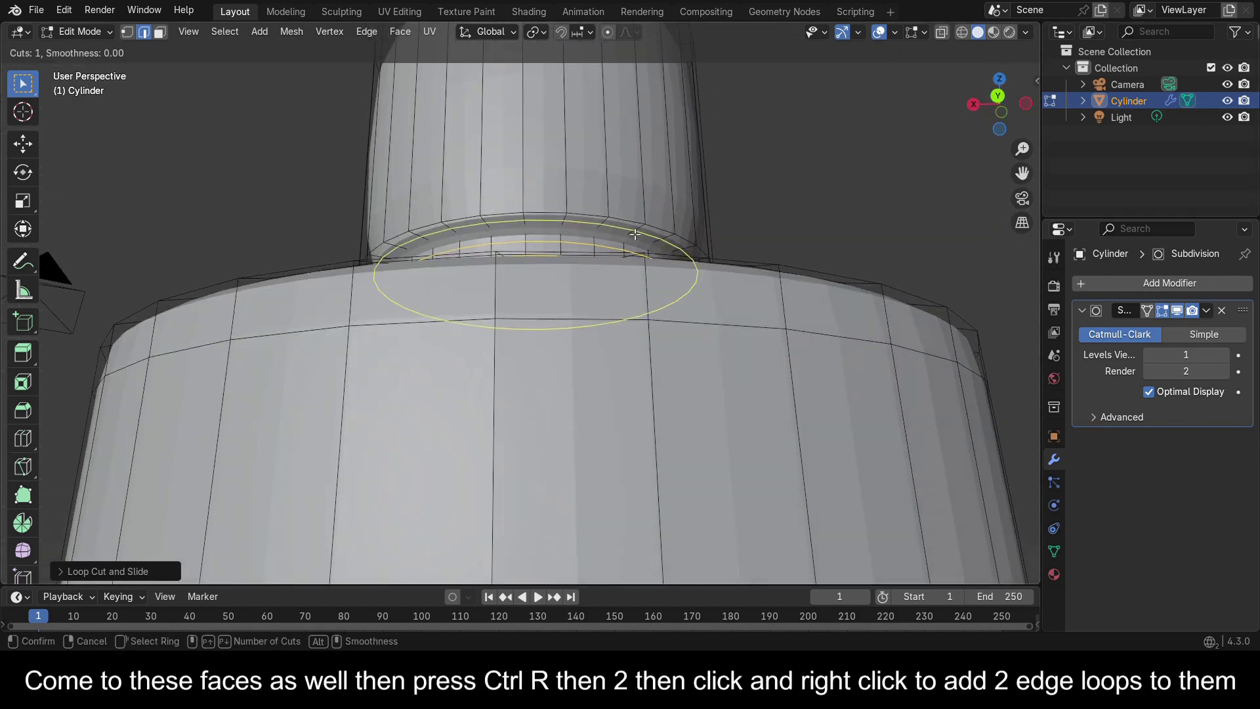
{"action": "left_click", "coordinate": [631, 230]}
{"action": "right_click", "coordinate": [634, 233]}
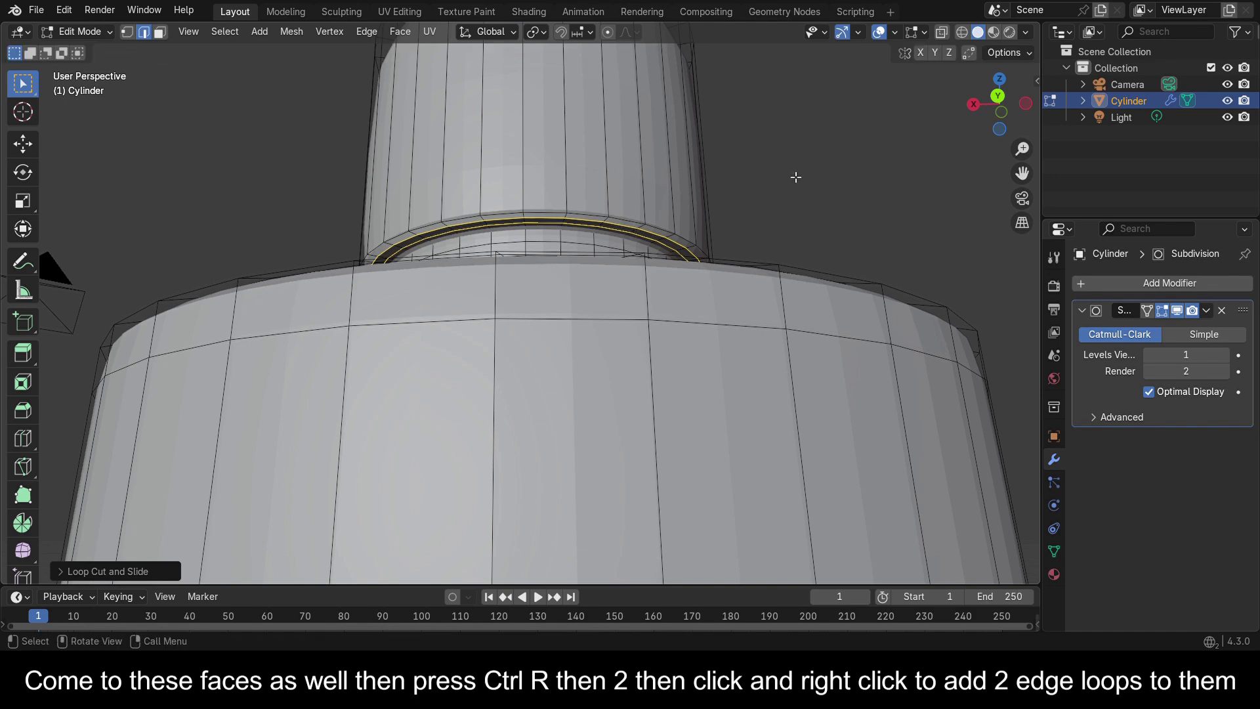
Step: In front view, add holding loops just above the cap's bottom edge and near its top edge
{"action": "left_click", "coordinate": [1008, 109]}
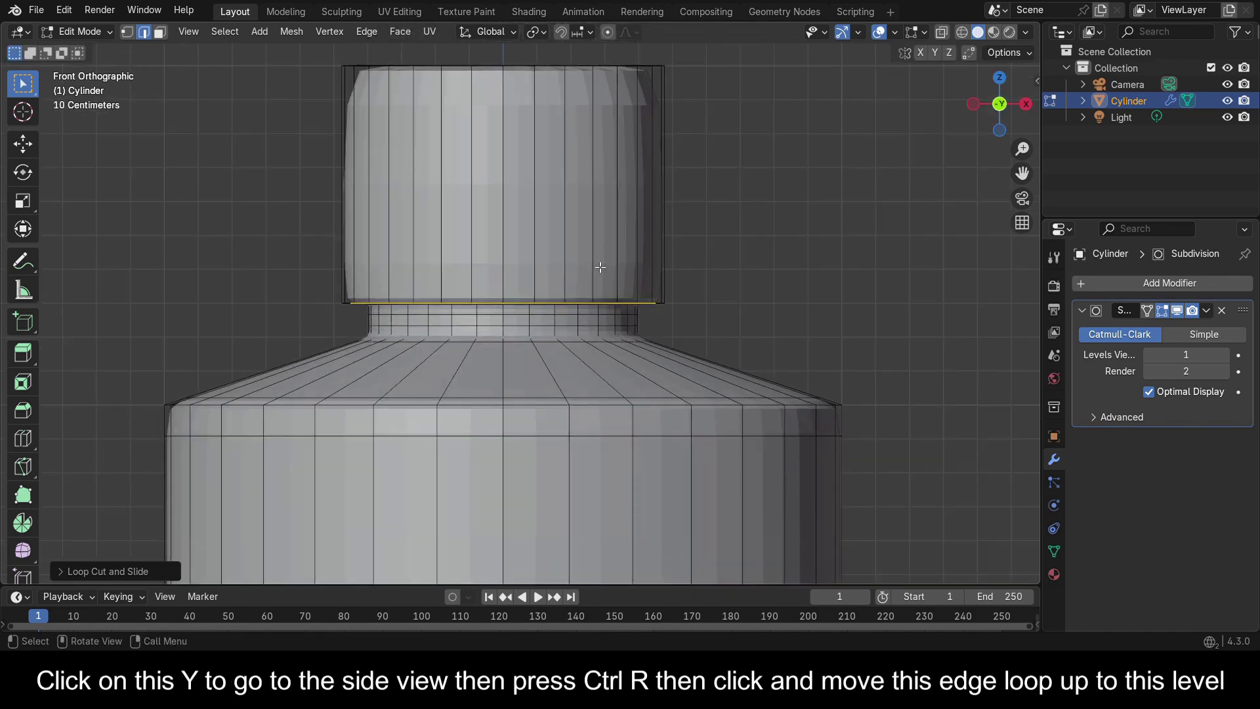
{"action": "key", "text": "ctrl+r"}
{"action": "left_click", "coordinate": [663, 169]}
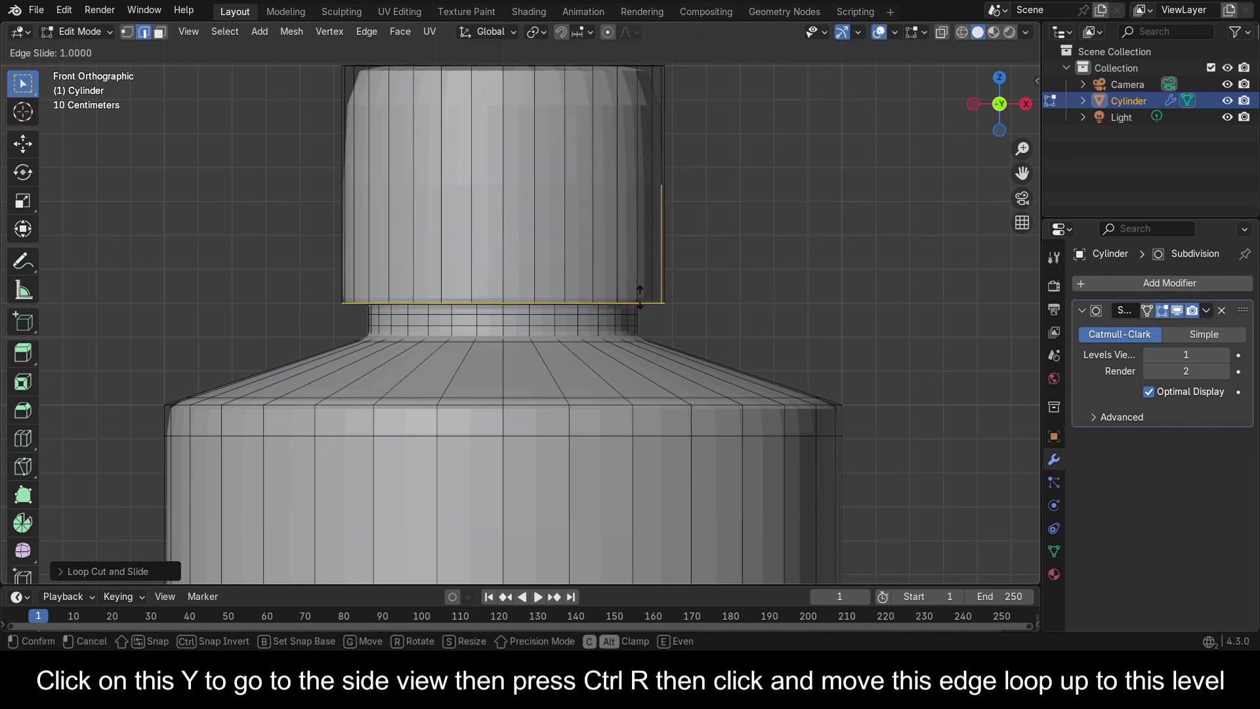
{"action": "left_click_drag", "start_coordinate": [644, 276], "coordinate": [648, 267]}
{"action": "left_click", "coordinate": [648, 267]}
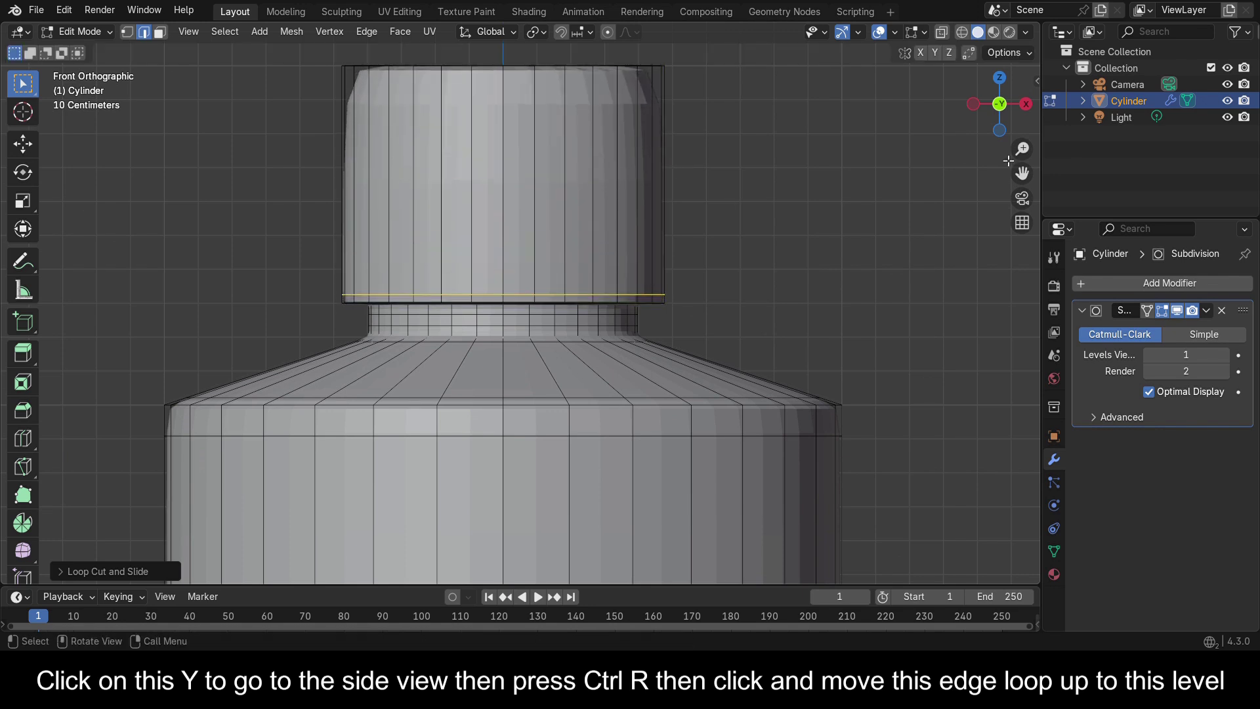
{"action": "left_click_drag", "start_coordinate": [1022, 172], "coordinate": [1044, 280]}
{"action": "key", "text": "ctrl+r"}
{"action": "left_click_drag", "start_coordinate": [659, 255], "coordinate": [698, 139]}
{"action": "left_click_drag", "start_coordinate": [998, 103], "coordinate": [654, 309]}
{"action": "key", "text": "3"}
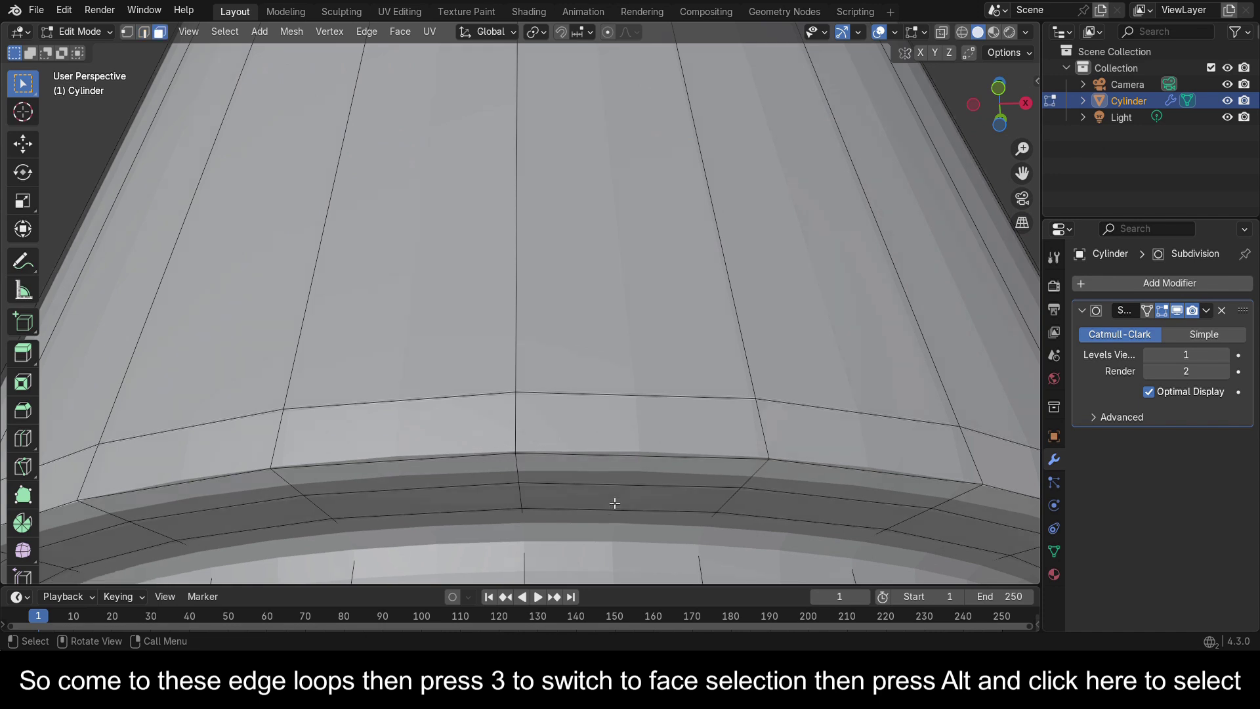
Step: Select the face ring and extrude it outward along its normals into a lip, with X-ray on
{"action": "left_click", "coordinate": [738, 507], "text": "alt"}
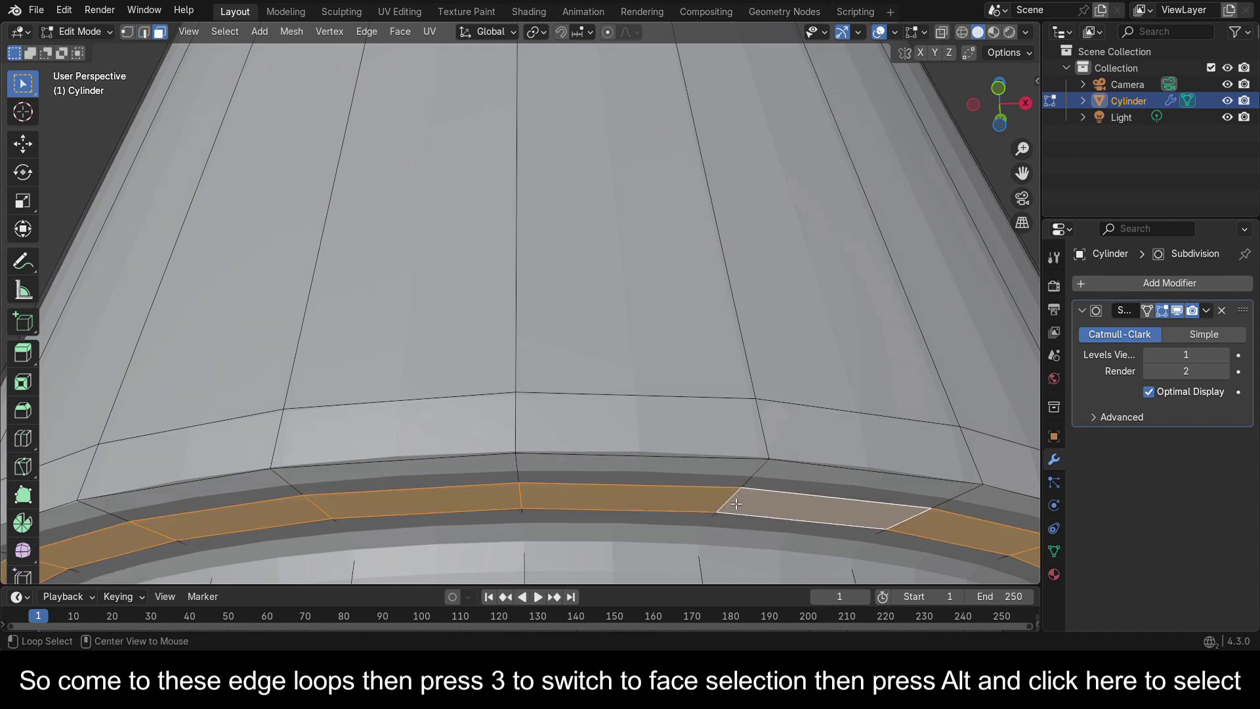
{"action": "left_click", "coordinate": [1000, 90]}
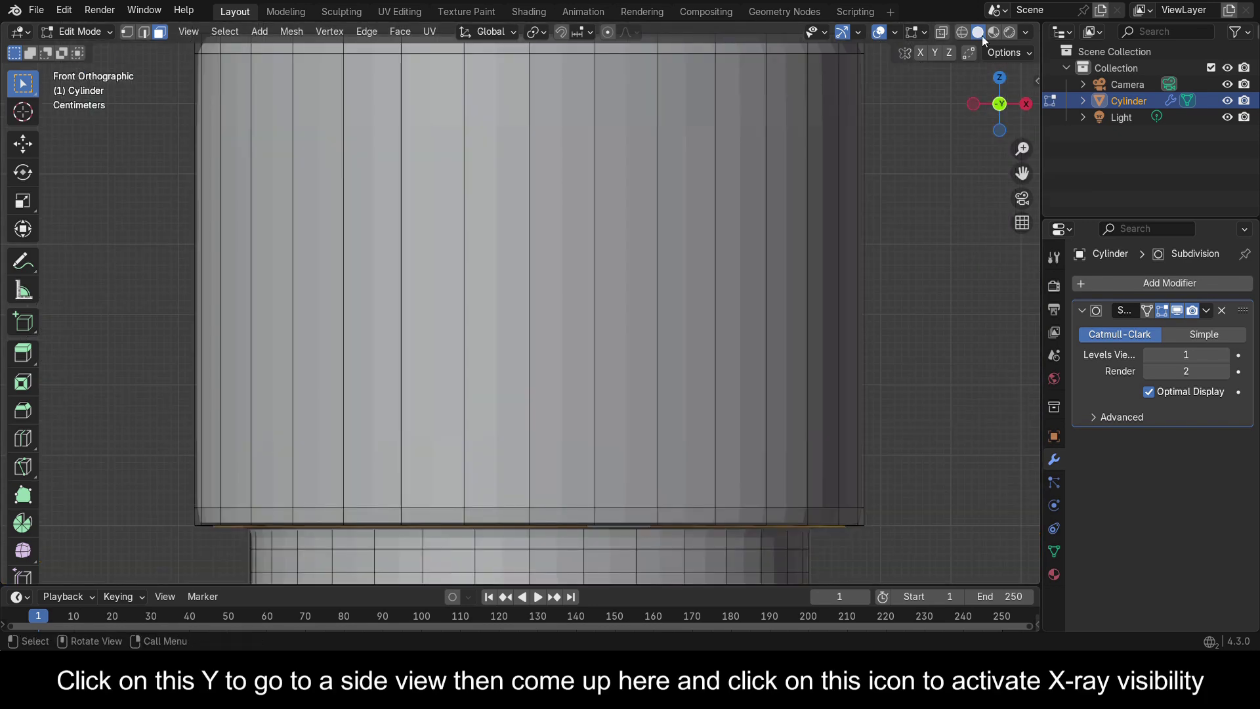
{"action": "left_click", "coordinate": [943, 32]}
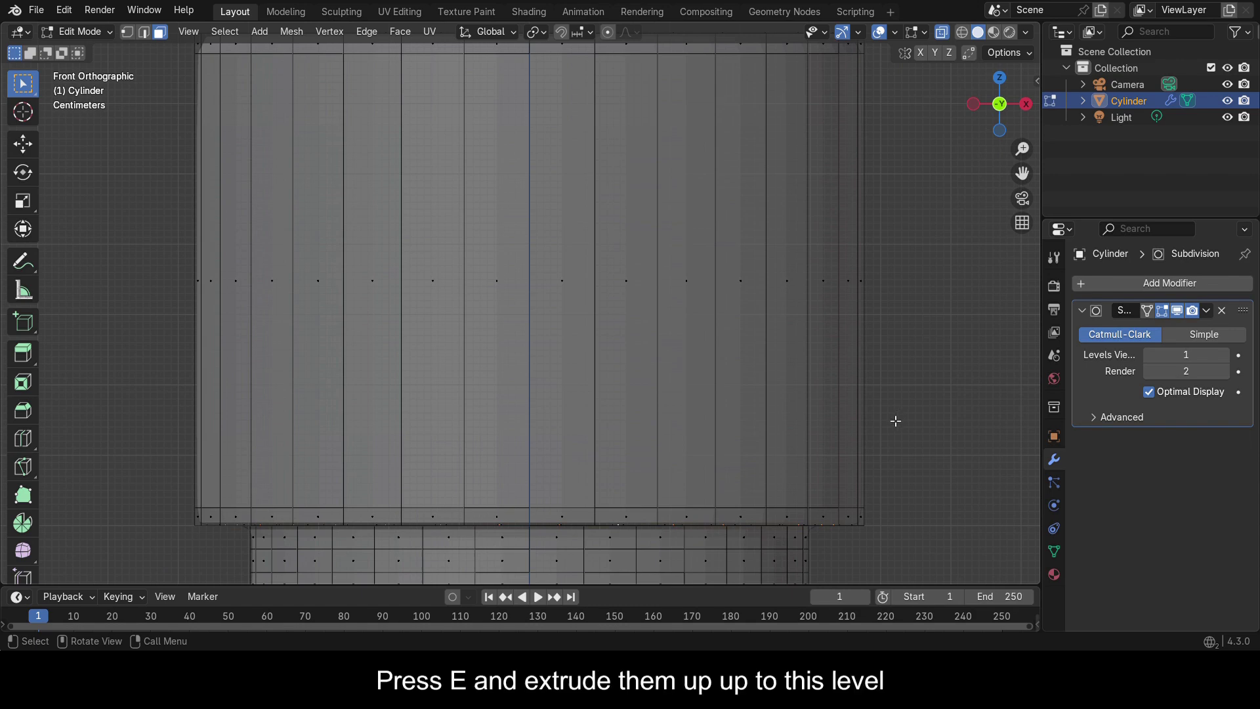
{"action": "key", "text": "e"}
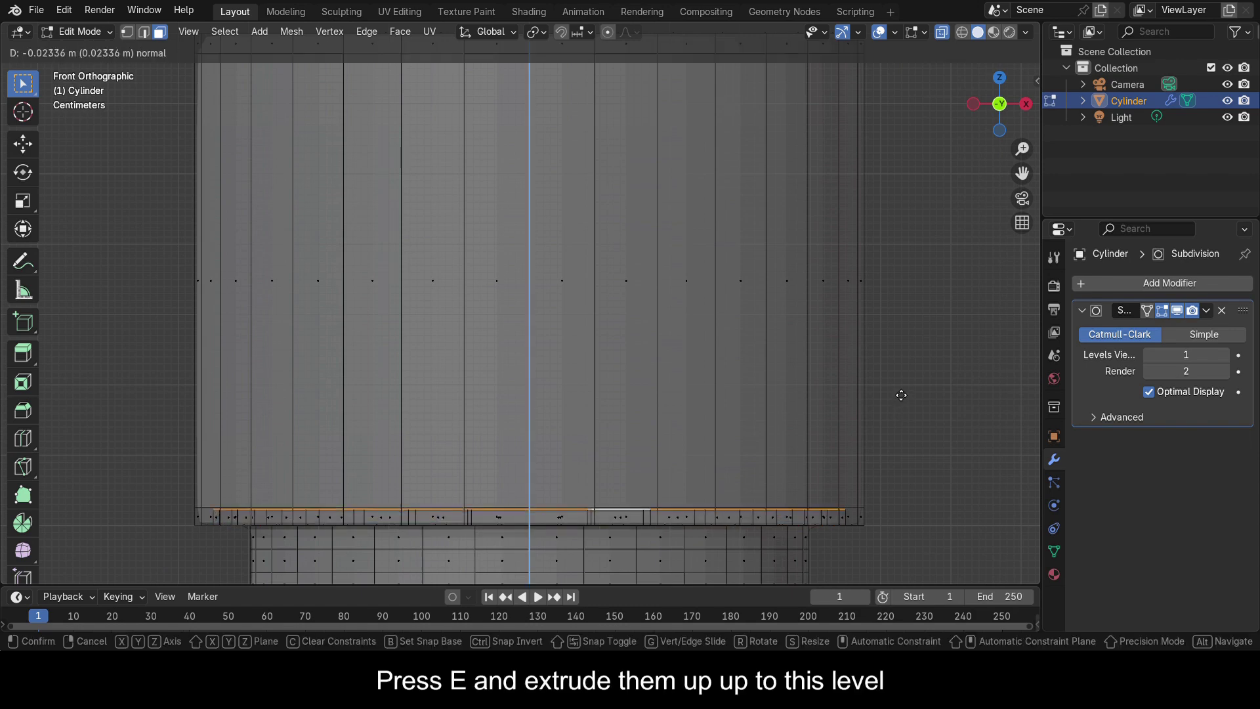
{"action": "left_click", "coordinate": [901, 394]}
{"action": "middle_click_drag", "start_coordinate": [901, 394], "coordinate": [985, 276]}
{"action": "scroll", "coordinate": [1026, 295], "scroll_direction": "up", "scroll_amount": 3}
Step: Cut two unslid edge loops into the new lip
{"action": "key", "text": "ctrl+r"}
{"action": "key", "text": "2"}
{"action": "left_click", "coordinate": [853, 480]}
{"action": "right_click", "coordinate": [871, 483]}
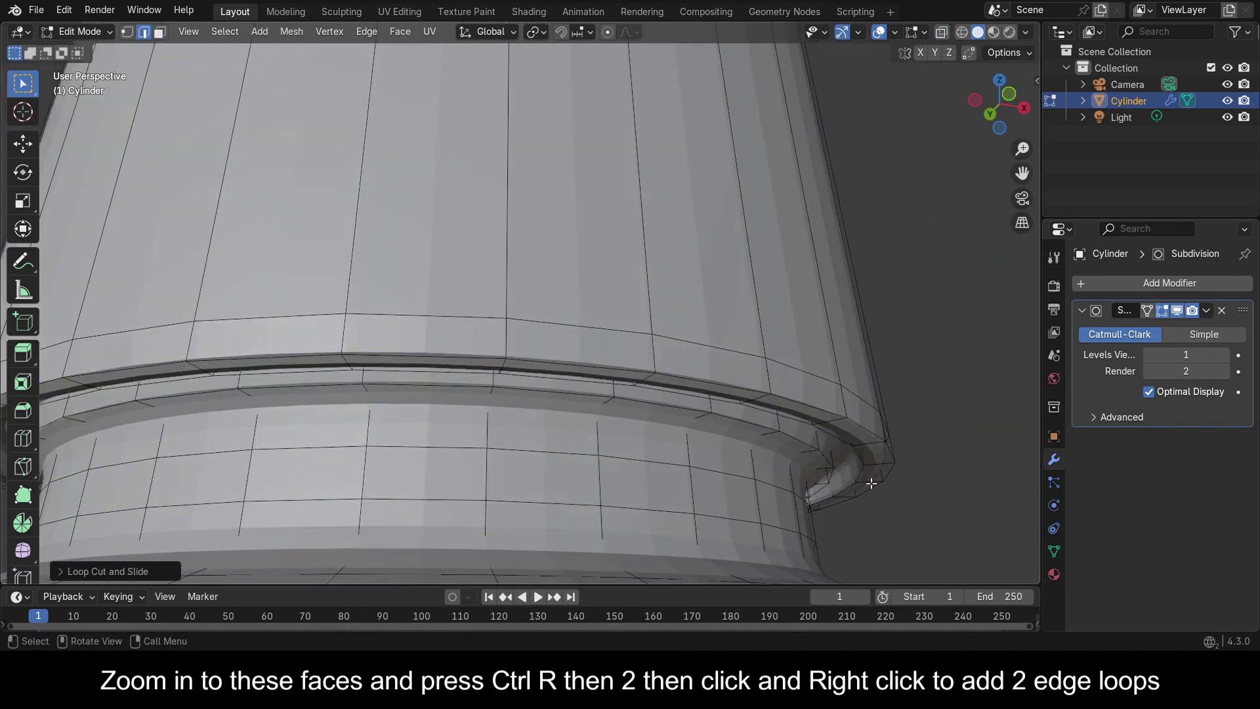
Step: Cut two loops on the lip faces and scale them slightly
{"action": "key", "text": "ctrl+r"}
{"action": "key", "text": "2"}
{"action": "left_click", "coordinate": [823, 452]}
{"action": "right_click", "coordinate": [822, 452]}
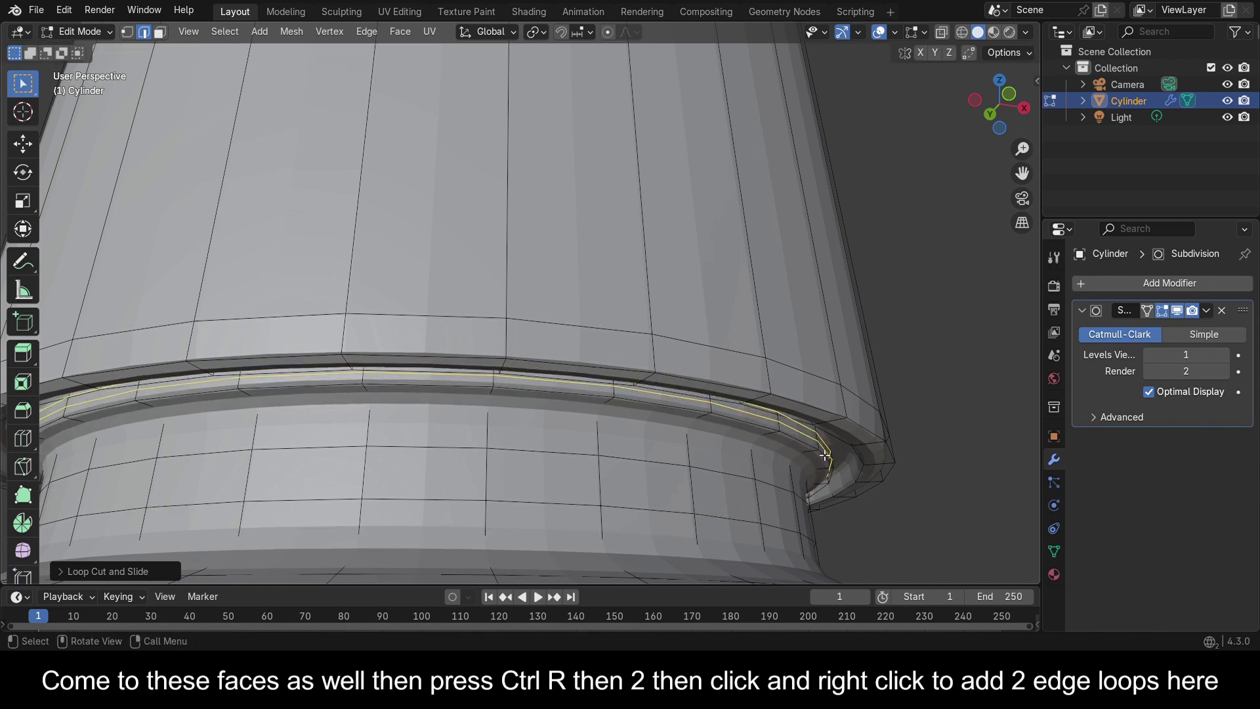
{"action": "key", "text": "s"}
{"action": "left_click", "coordinate": [801, 467]}
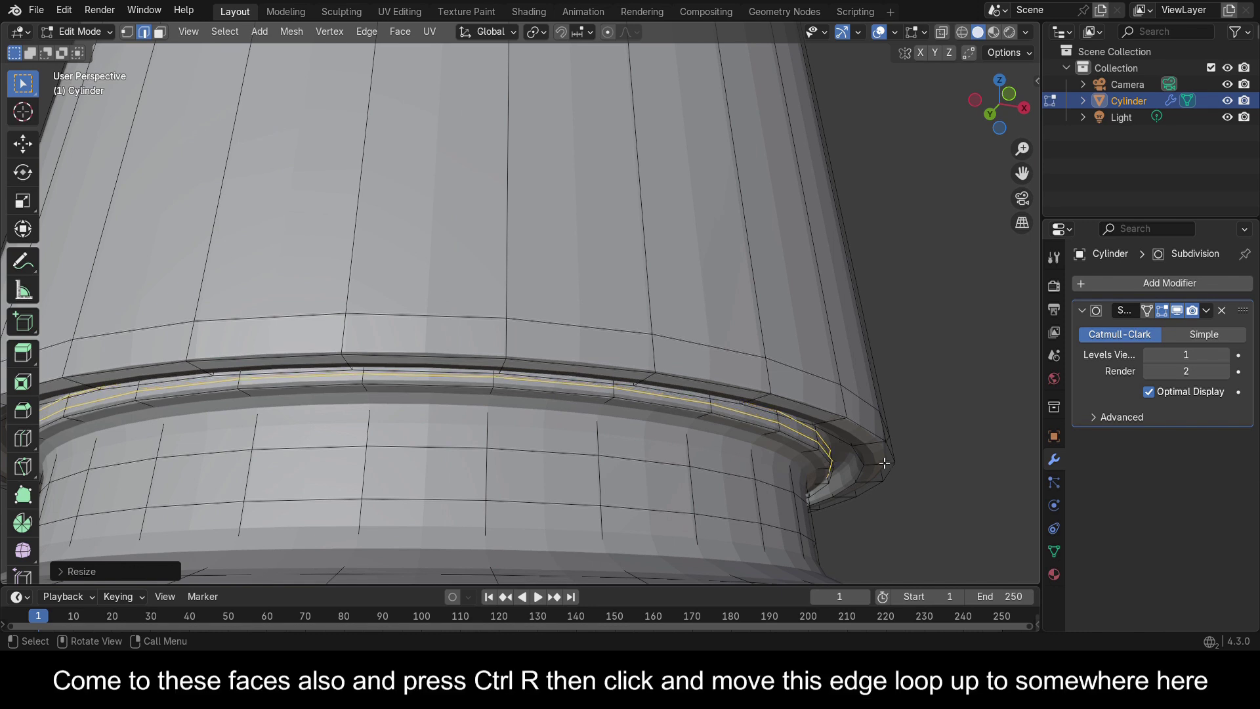
Step: Add two more sliding loops hugging the lip's outer edge
{"action": "key", "text": "ctrl+r"}
{"action": "left_click", "coordinate": [884, 461]}
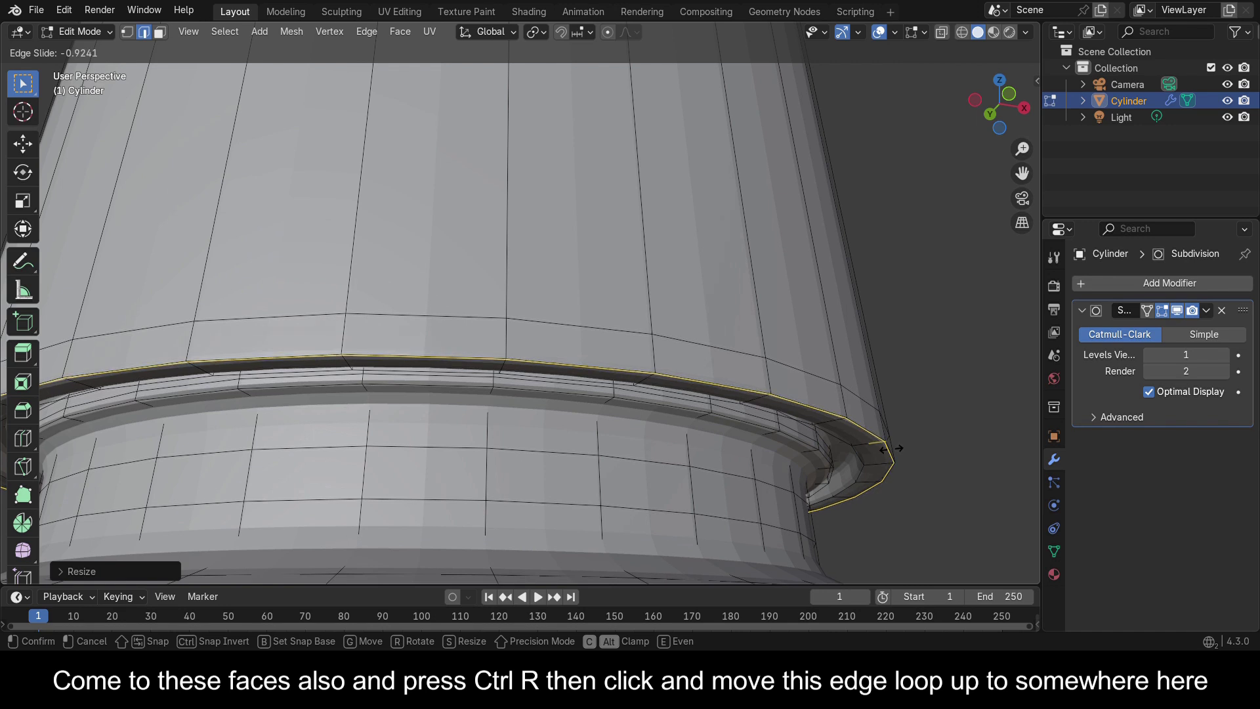
{"action": "left_click", "coordinate": [880, 469]}
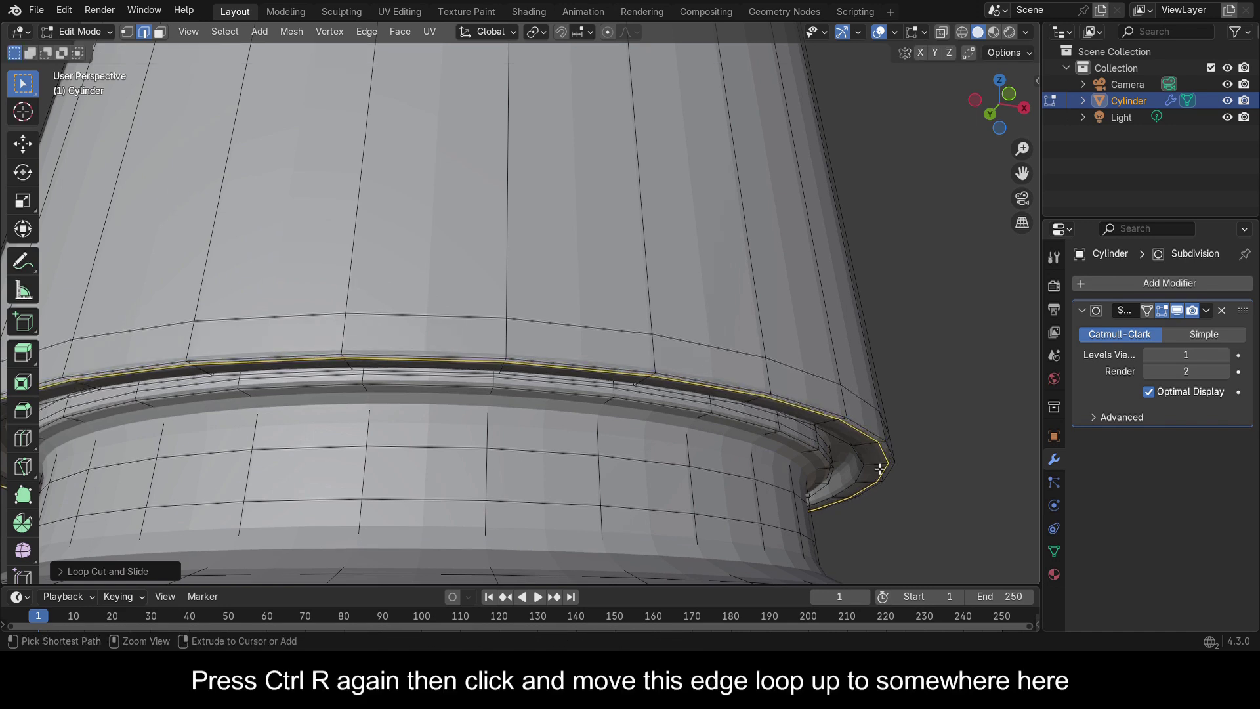
{"action": "key", "text": "ctrl+r"}
{"action": "left_click", "coordinate": [875, 466]}
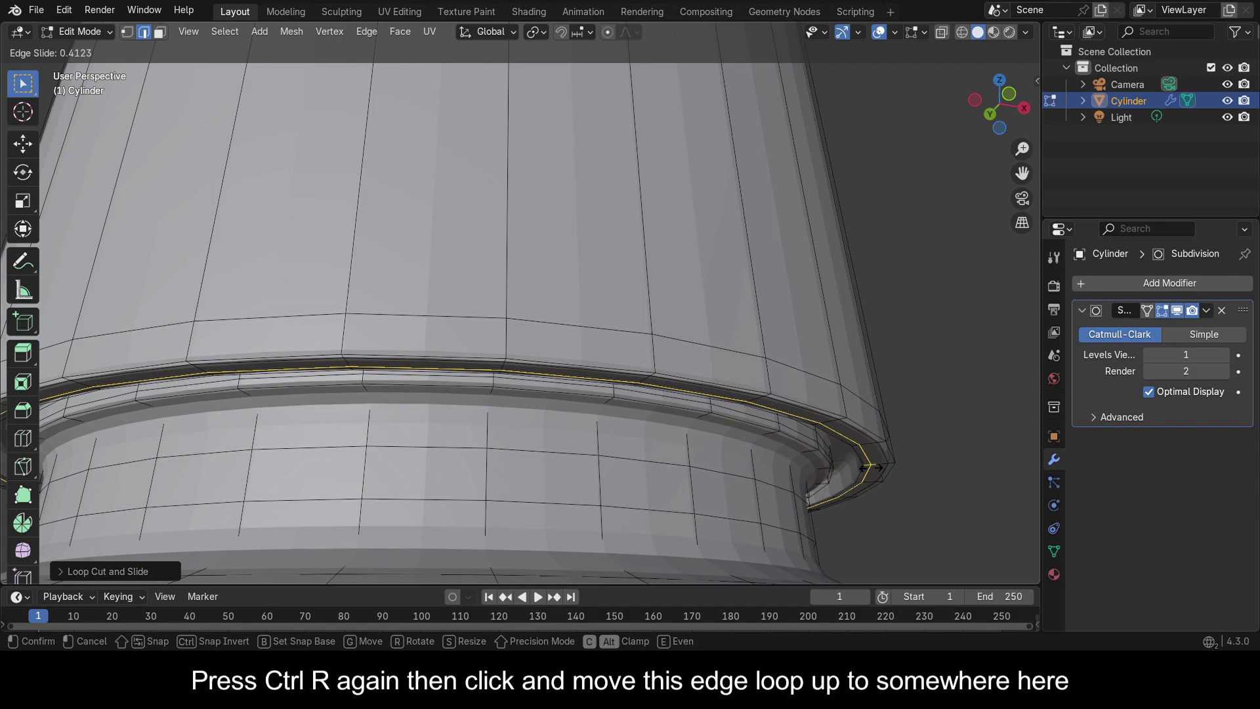
{"action": "left_click", "coordinate": [875, 468]}
{"action": "scroll", "coordinate": [959, 416], "scroll_direction": "down", "scroll_amount": 5}
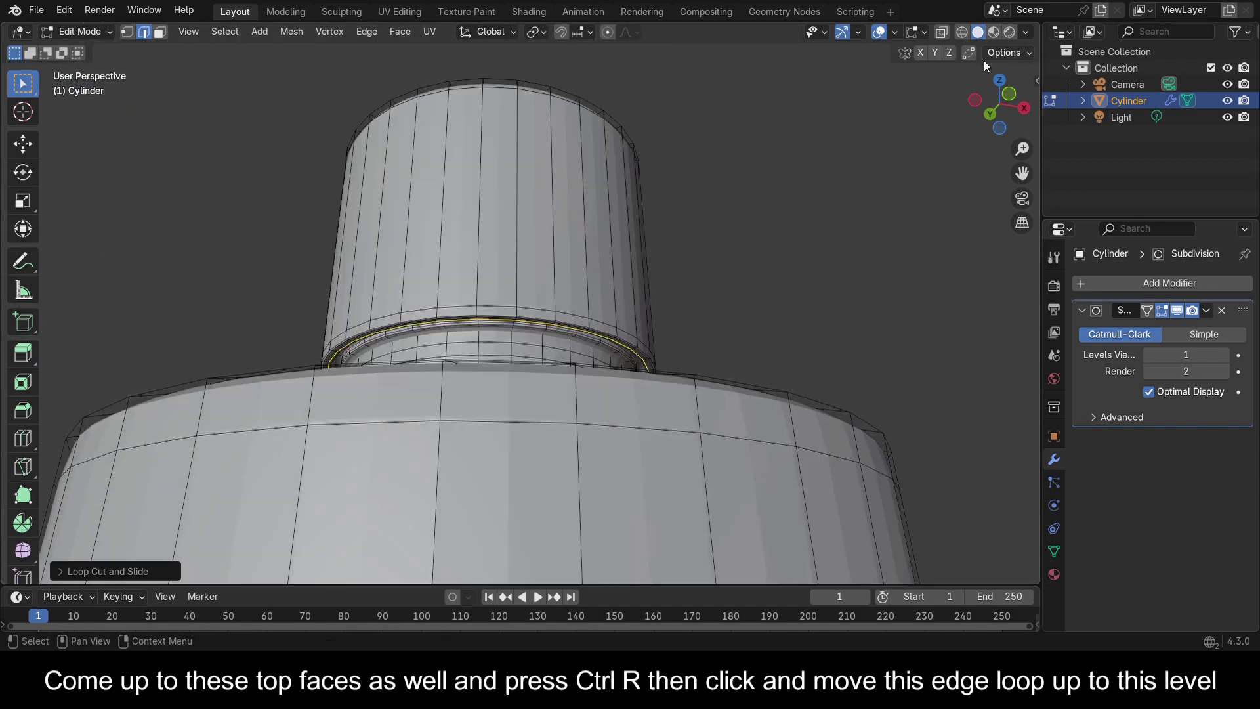
Step: Add a holding loop just below the neck cap's top edge
{"action": "left_click_drag", "start_coordinate": [1001, 105], "coordinate": [993, 74]}
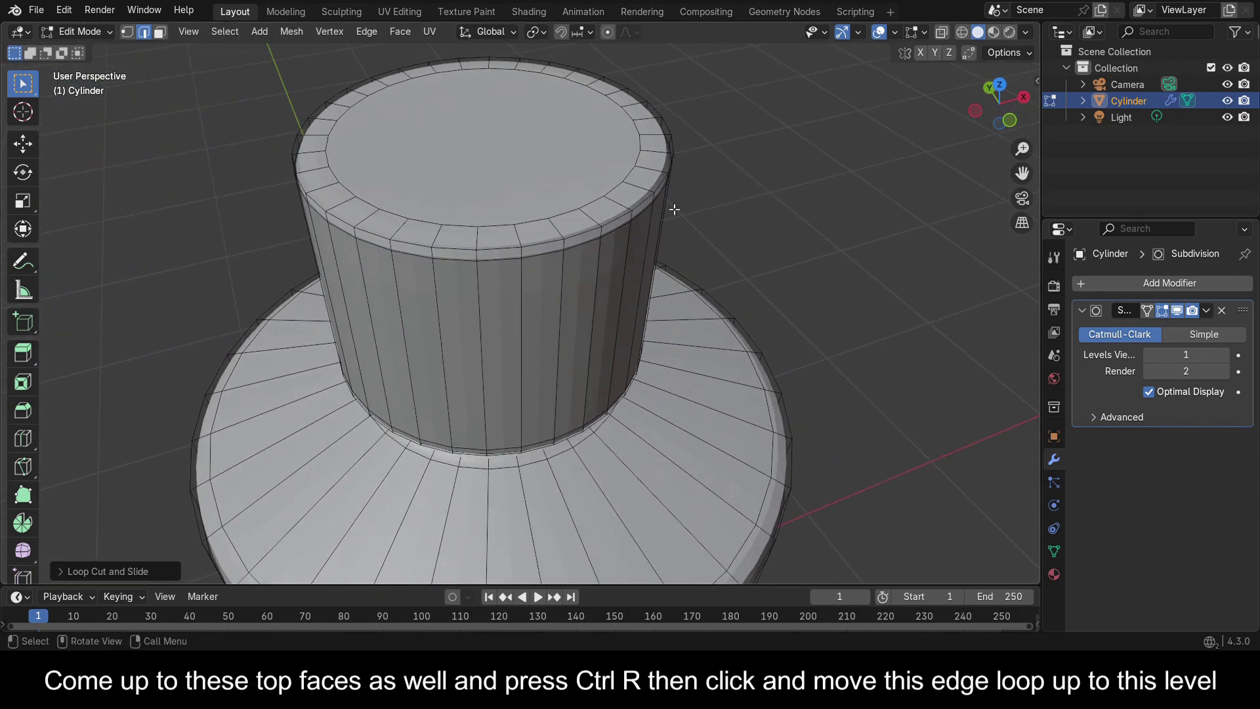
{"action": "key", "text": "ctrl+r"}
{"action": "left_click", "coordinate": [641, 200]}
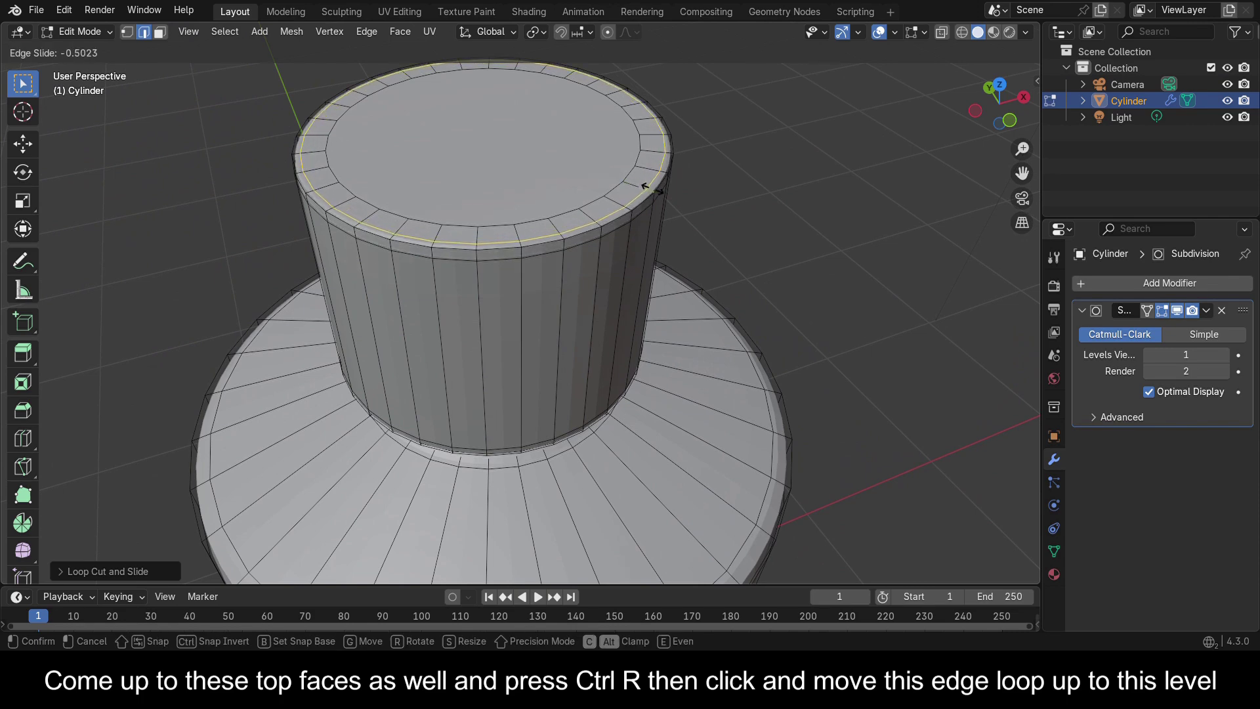
{"action": "left_click", "coordinate": [644, 186]}
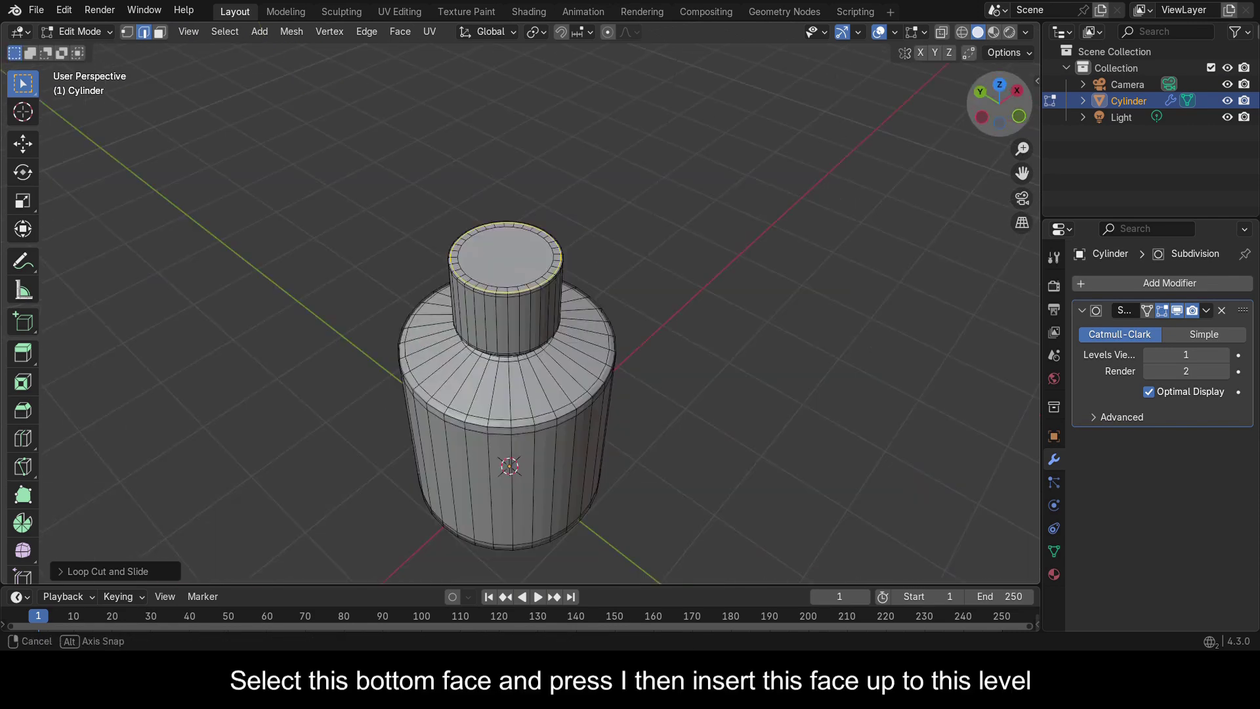
{"action": "left_click_drag", "start_coordinate": [1001, 105], "coordinate": [1001, 158]}
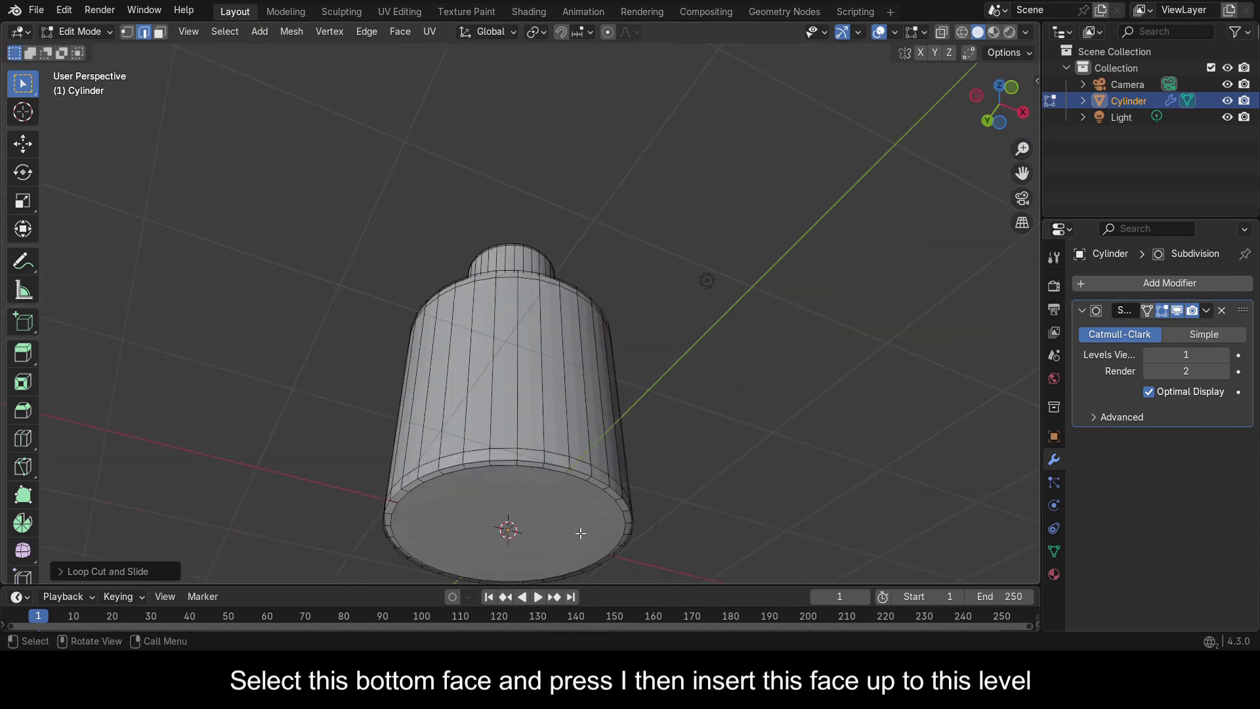
Step: Select the bottle's bottom face and inset it
{"action": "key", "text": "3"}
{"action": "left_click", "coordinate": [583, 548]}
{"action": "key", "text": "i"}
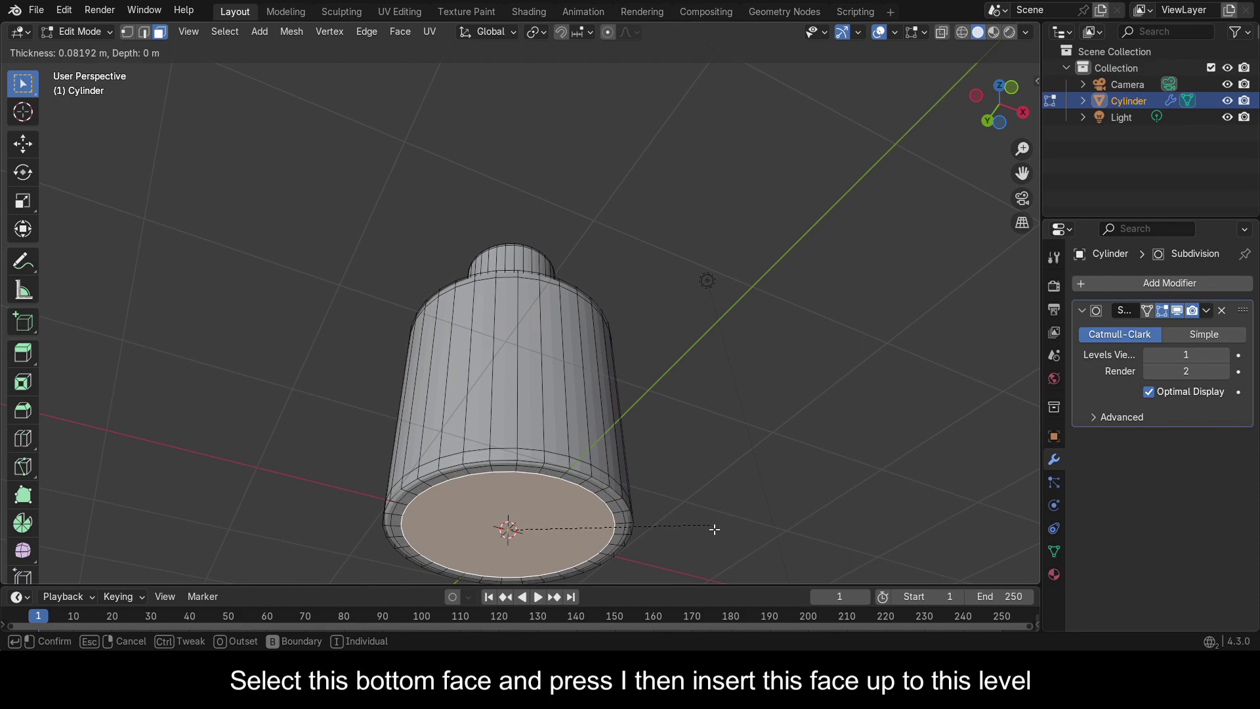
{"action": "left_click", "coordinate": [694, 540]}
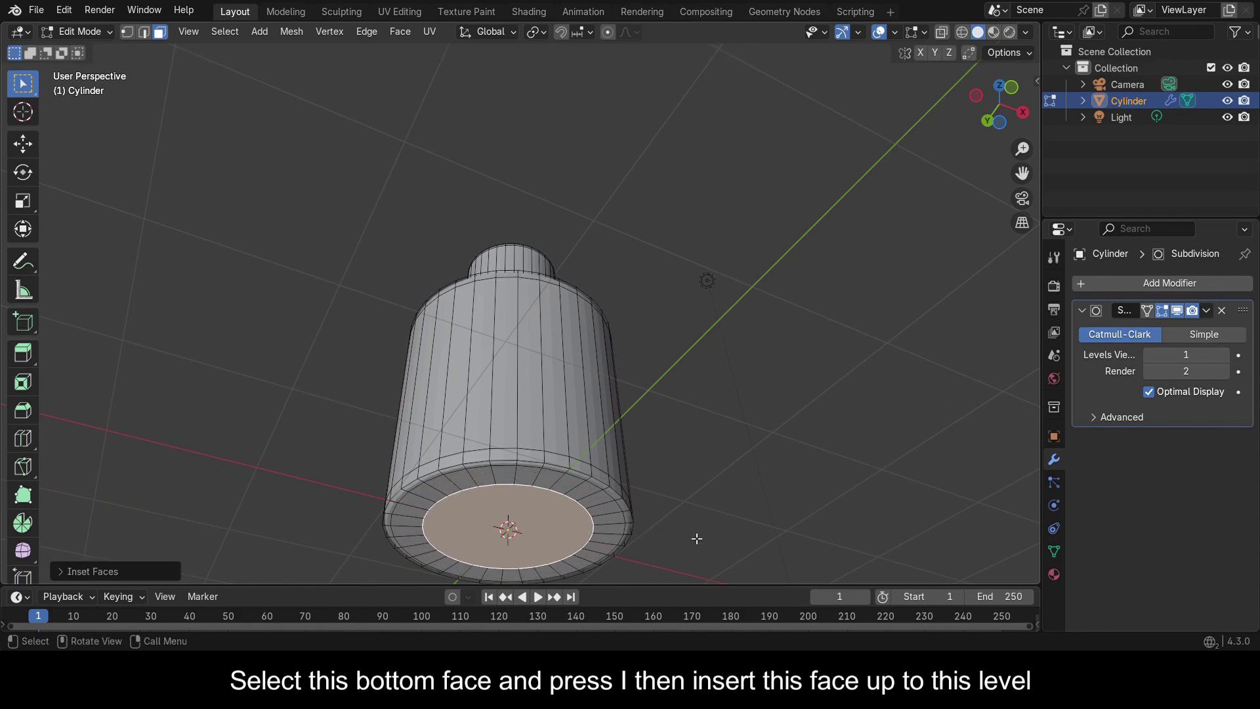
Step: In X-ray front view, push the inset bottom face up along Z into the body
{"action": "left_click_drag", "start_coordinate": [1001, 99], "coordinate": [1003, 83]}
{"action": "left_click", "coordinate": [1009, 97]}
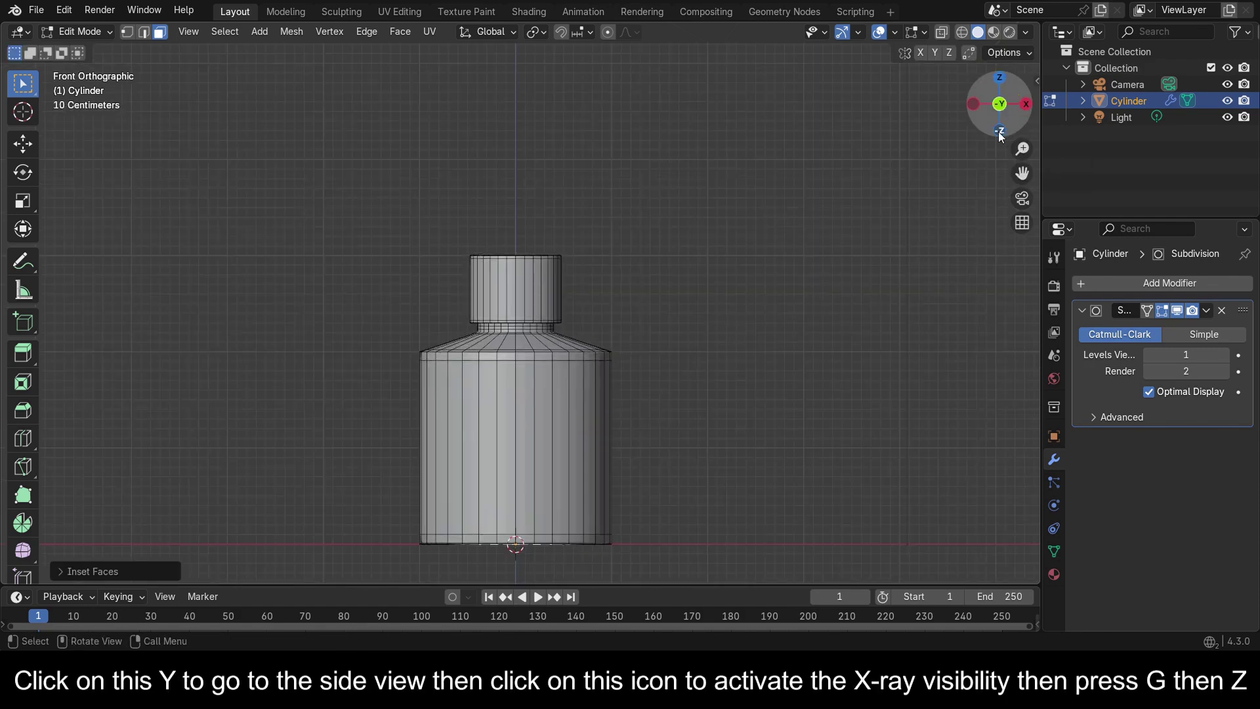
{"action": "left_click", "coordinate": [941, 33]}
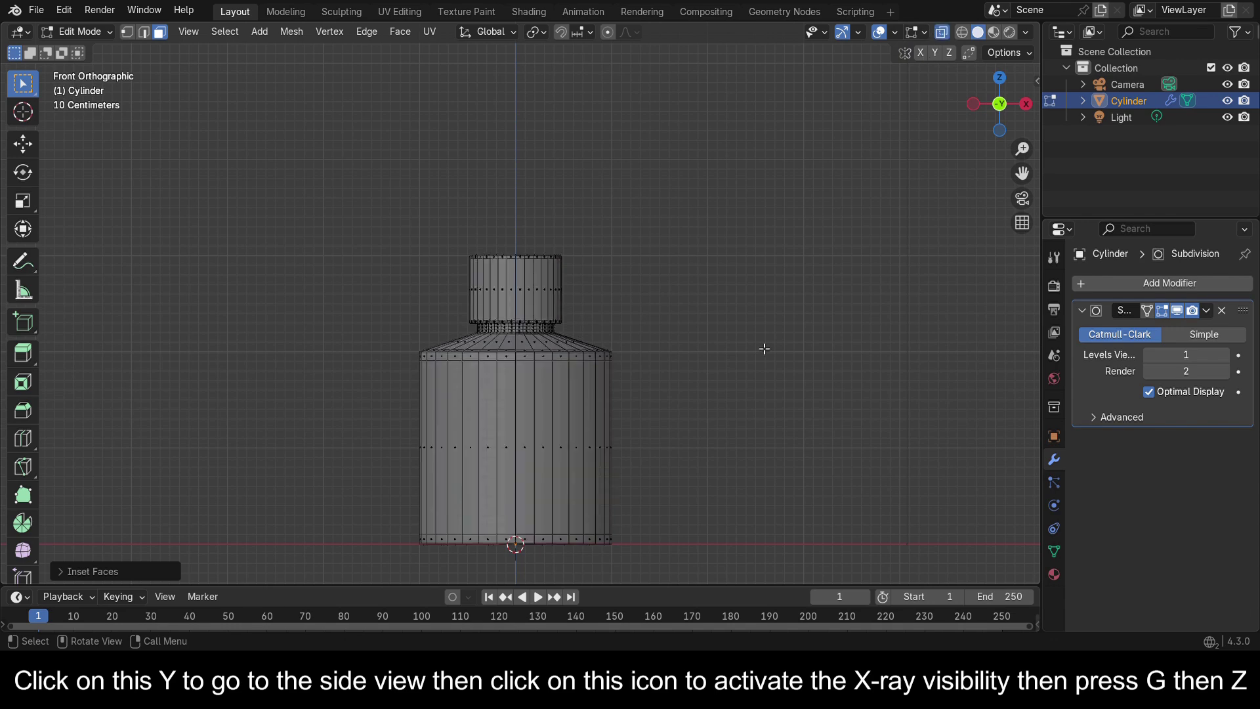
{"action": "key", "text": "g"}
{"action": "key", "text": "z"}
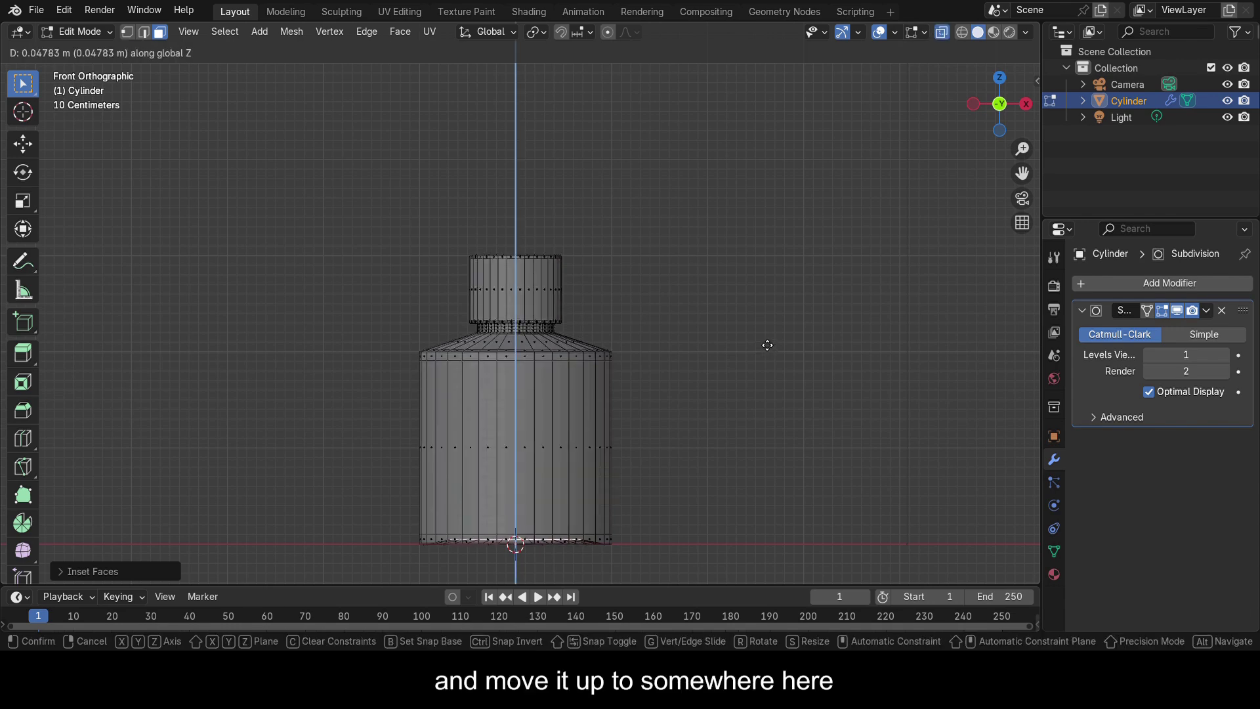
{"action": "left_click", "coordinate": [768, 345]}
{"action": "key", "text": "alt+z"}
Step: Inset the recessed bottom face once more
{"action": "middle_click_drag", "start_coordinate": [766, 343], "coordinate": [879, 302]}
{"action": "key", "text": "i"}
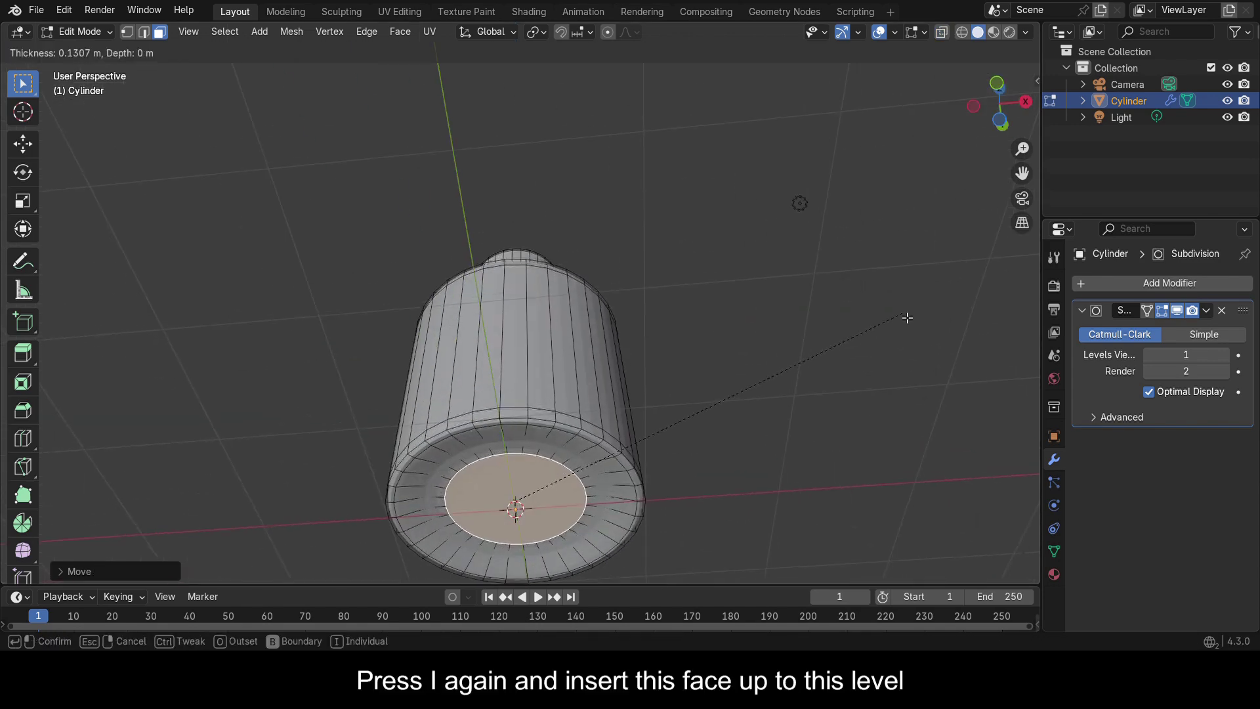
{"action": "left_click", "coordinate": [908, 318]}
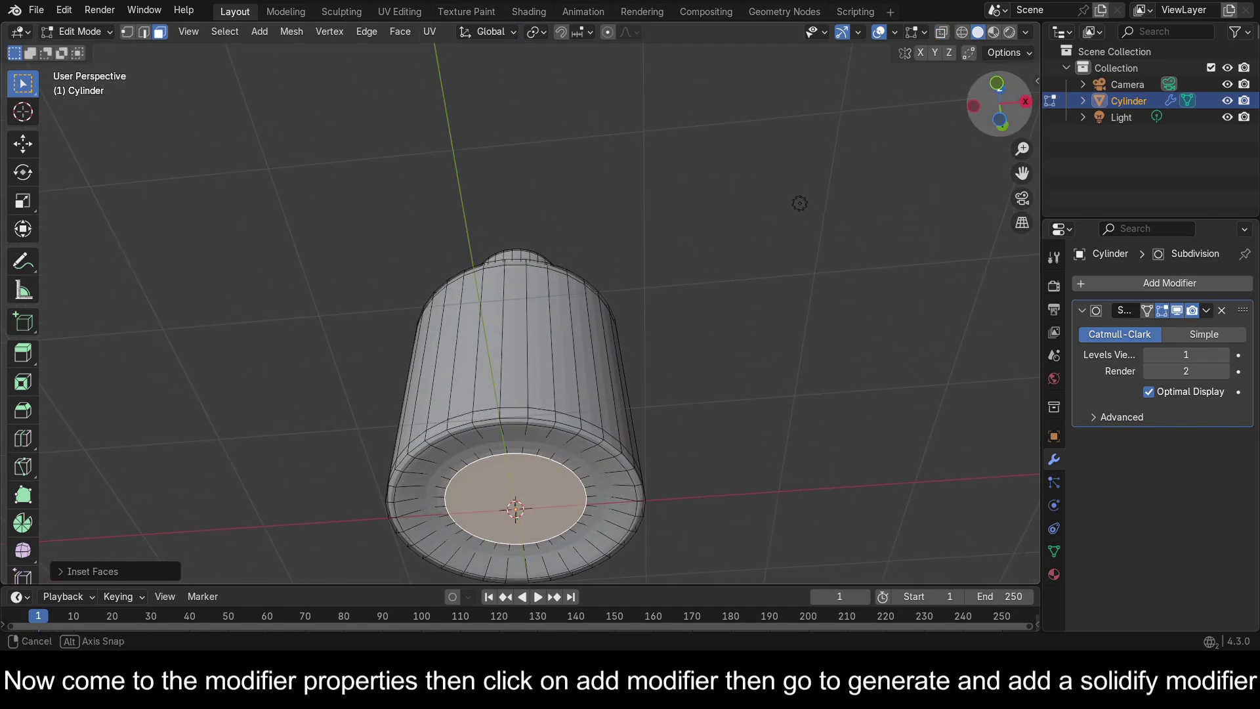
Step: Add a Solidify modifier to the bottle
{"action": "left_click", "coordinate": [999, 105]}
{"action": "left_click", "coordinate": [943, 33]}
{"action": "left_click_drag", "start_coordinate": [977, 90], "coordinate": [988, 73]}
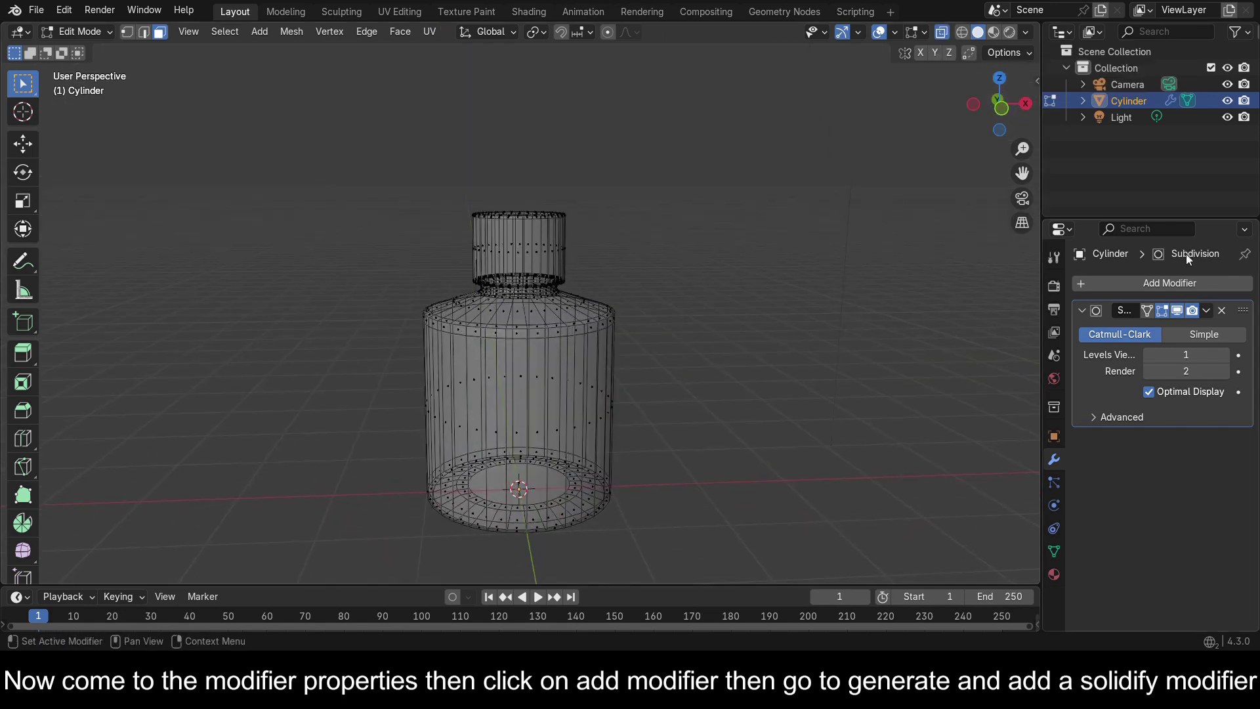
{"action": "left_click", "coordinate": [1117, 285]}
{"action": "mouse_move", "coordinate": [1103, 293]}
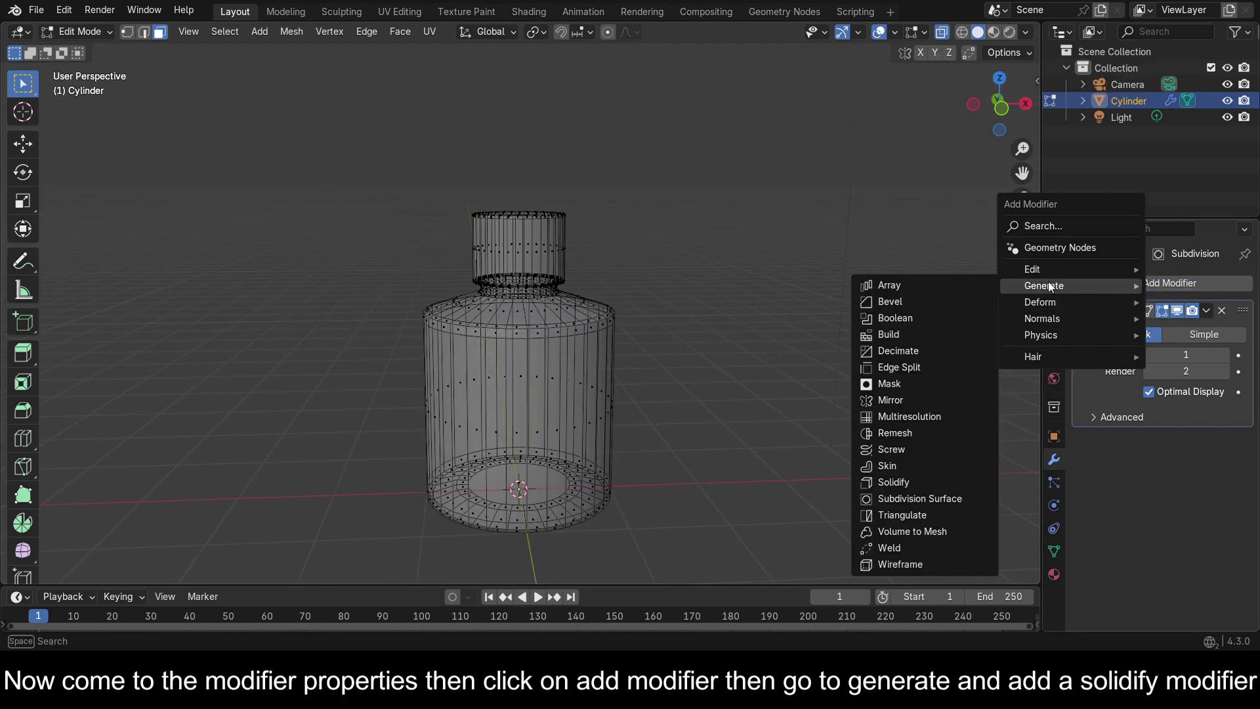
{"action": "left_click", "coordinate": [902, 483]}
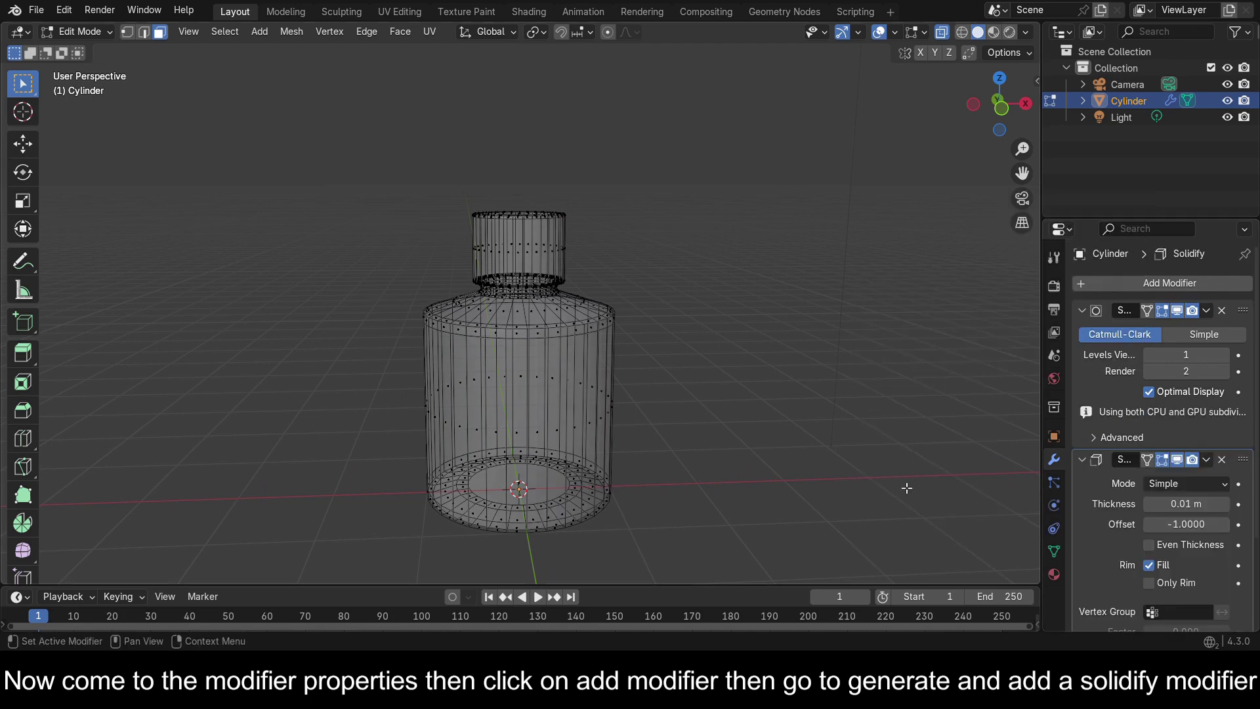
Step: Raise the Solidify thickness to 0.03 m while viewing the bottle in wireframe
{"action": "left_click", "coordinate": [999, 103]}
{"action": "left_click", "coordinate": [942, 32]}
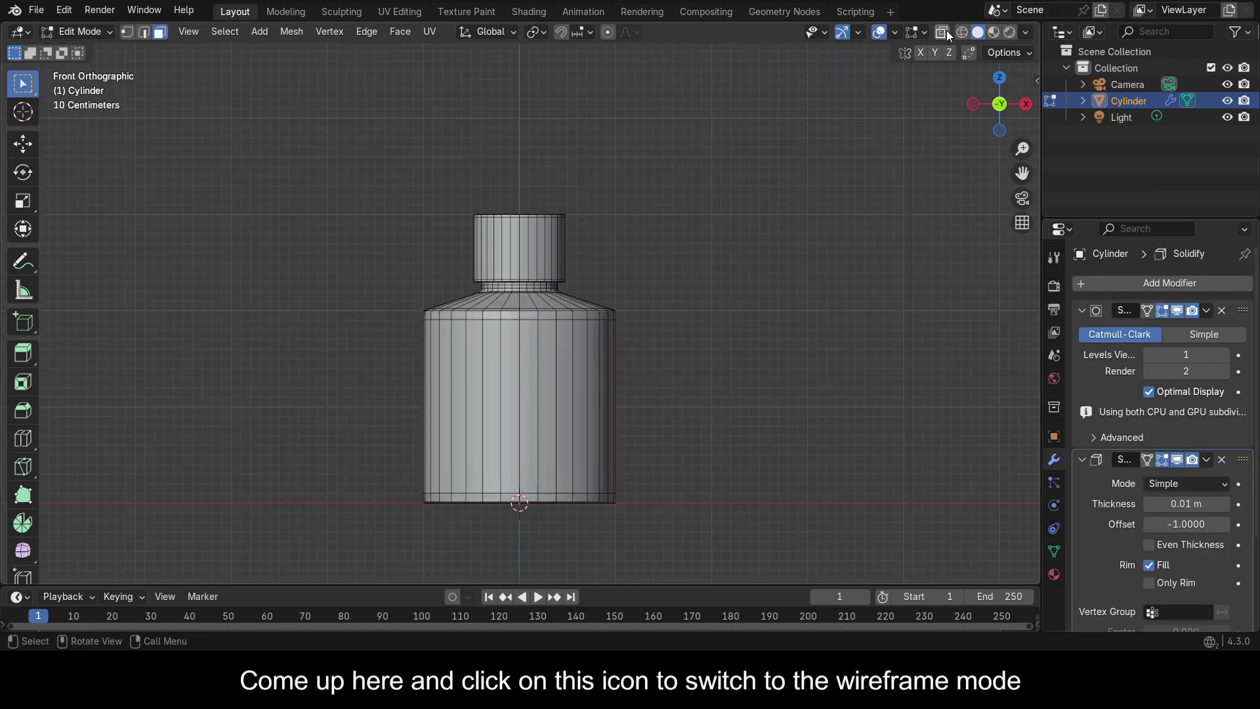
{"action": "left_click", "coordinate": [961, 32]}
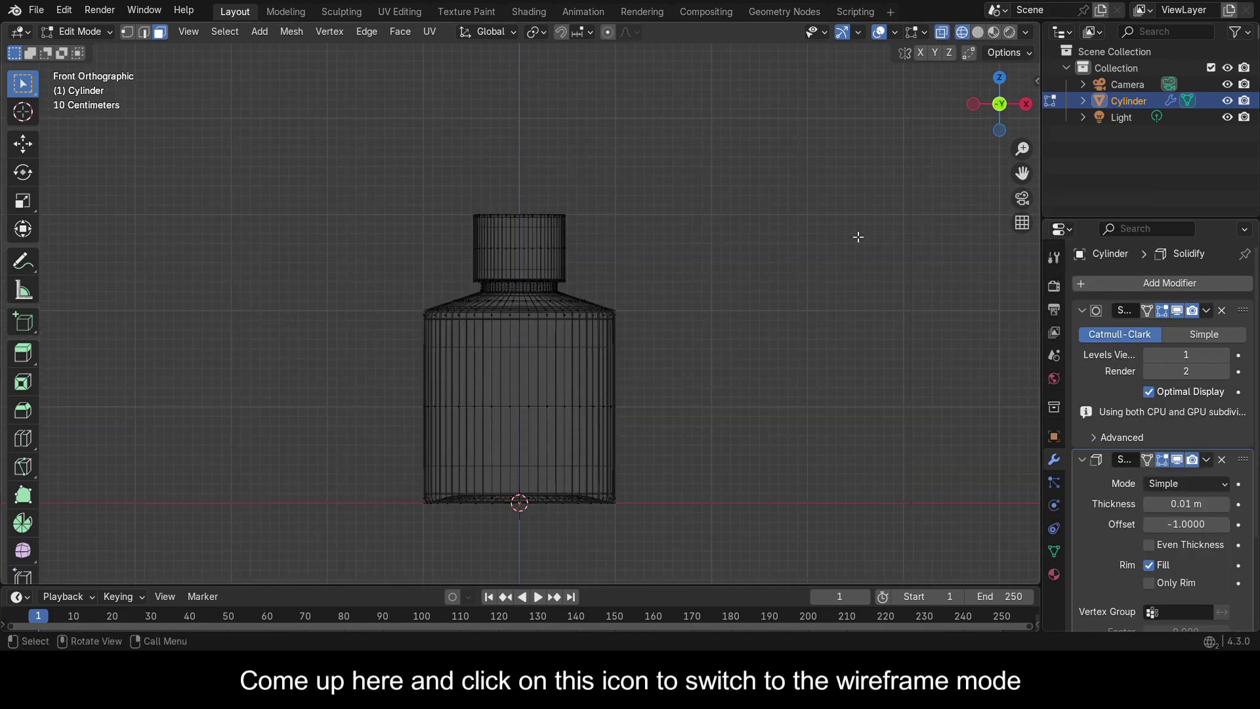
{"action": "scroll", "coordinate": [791, 284], "scroll_direction": "up", "scroll_amount": 6}
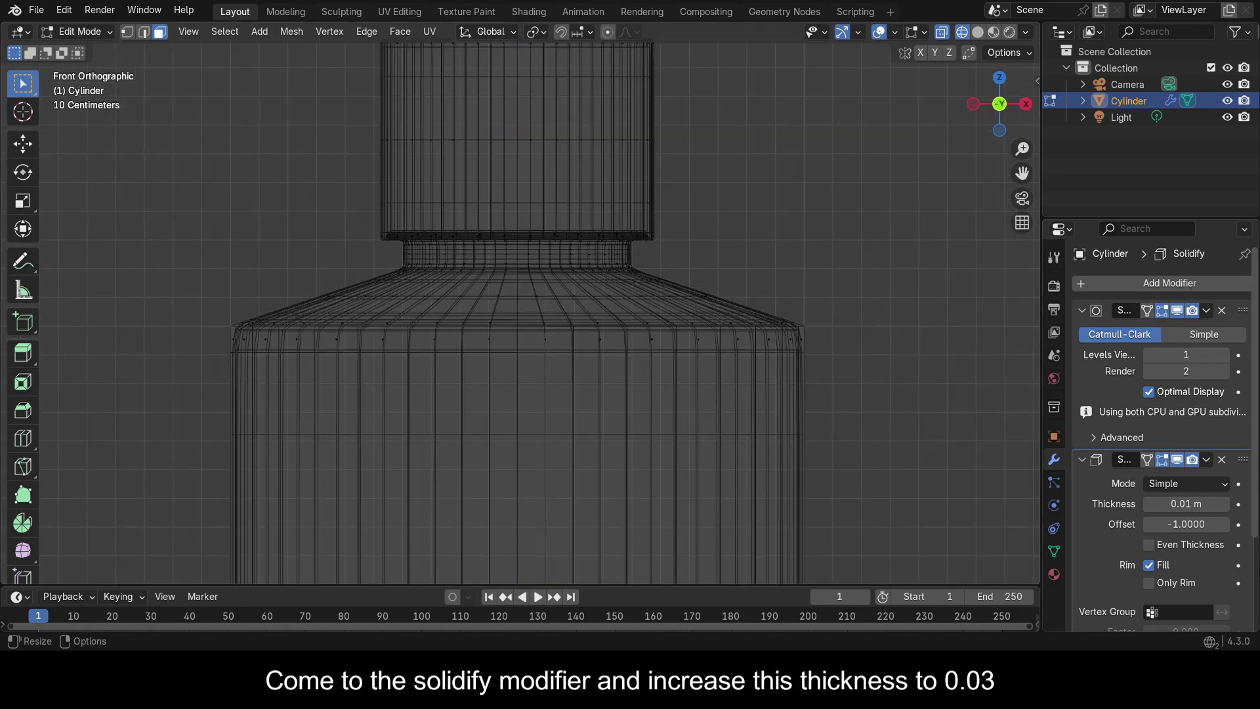
{"action": "left_click", "coordinate": [1225, 504]}
{"action": "left_click", "coordinate": [1224, 483]}
{"action": "scroll", "coordinate": [728, 355], "scroll_direction": "down", "scroll_amount": 3}
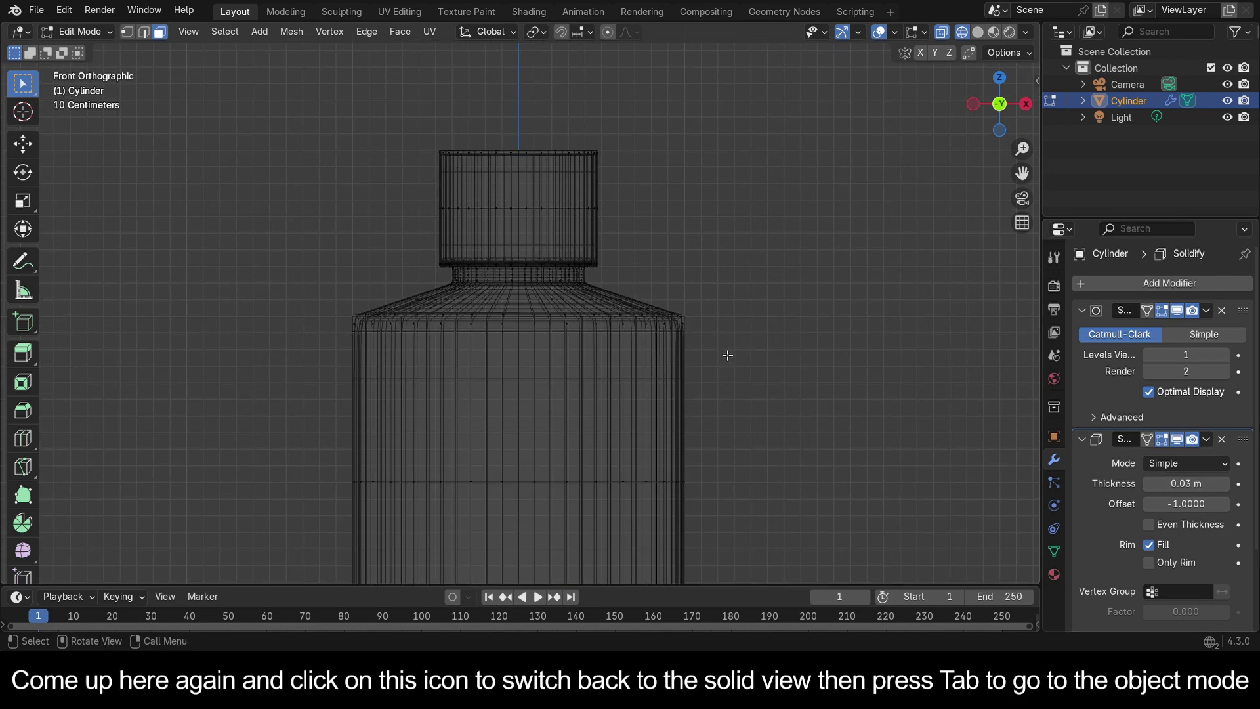
Step: Return to solid shading, apply Shade Auto Smooth in Object Mode, then re-enter Edit Mode
{"action": "left_click", "coordinate": [978, 31]}
{"action": "mouse_move", "coordinate": [1000, 115]}
{"action": "left_mouse_down"}
{"action": "mouse_move", "coordinate": [1032, 161]}
{"action": "mouse_move", "coordinate": [991, 132]}
{"action": "mouse_move", "coordinate": [998, 109]}
{"action": "left_mouse_up"}
{"action": "key", "text": "Tab"}
{"action": "scroll", "coordinate": [507, 365], "scroll_direction": "down", "scroll_amount": 4}
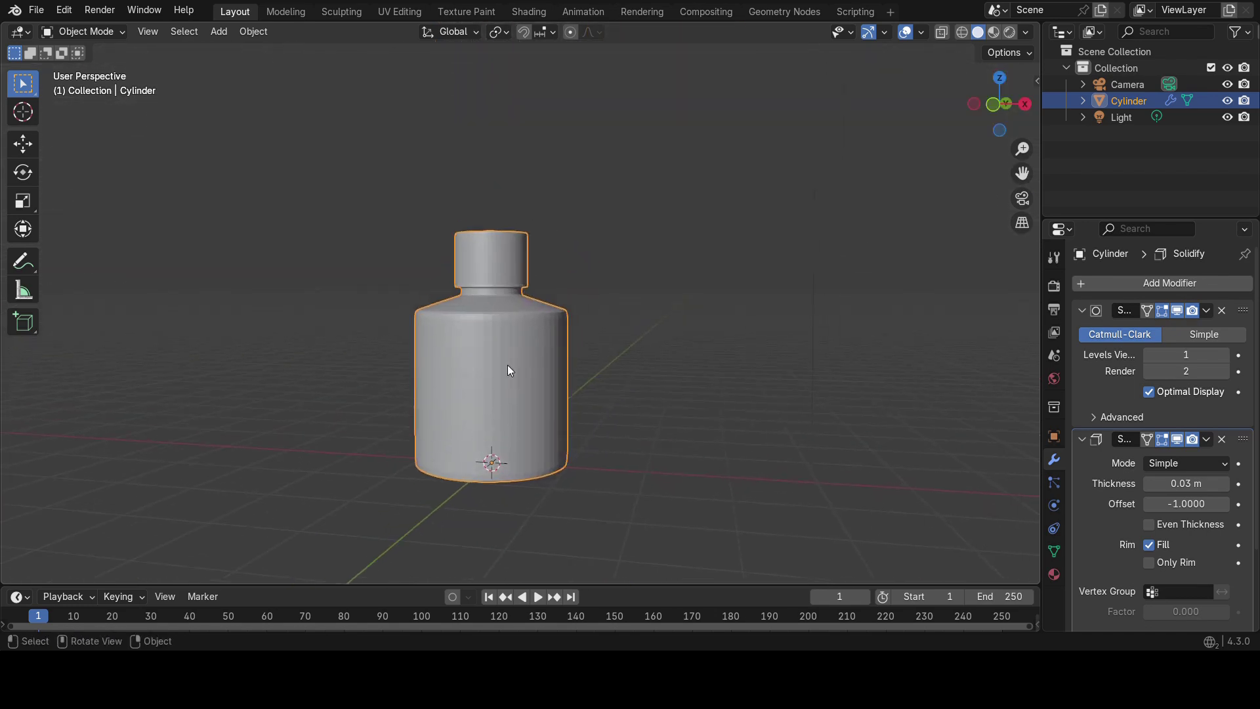
{"action": "left_click", "coordinate": [242, 31]}
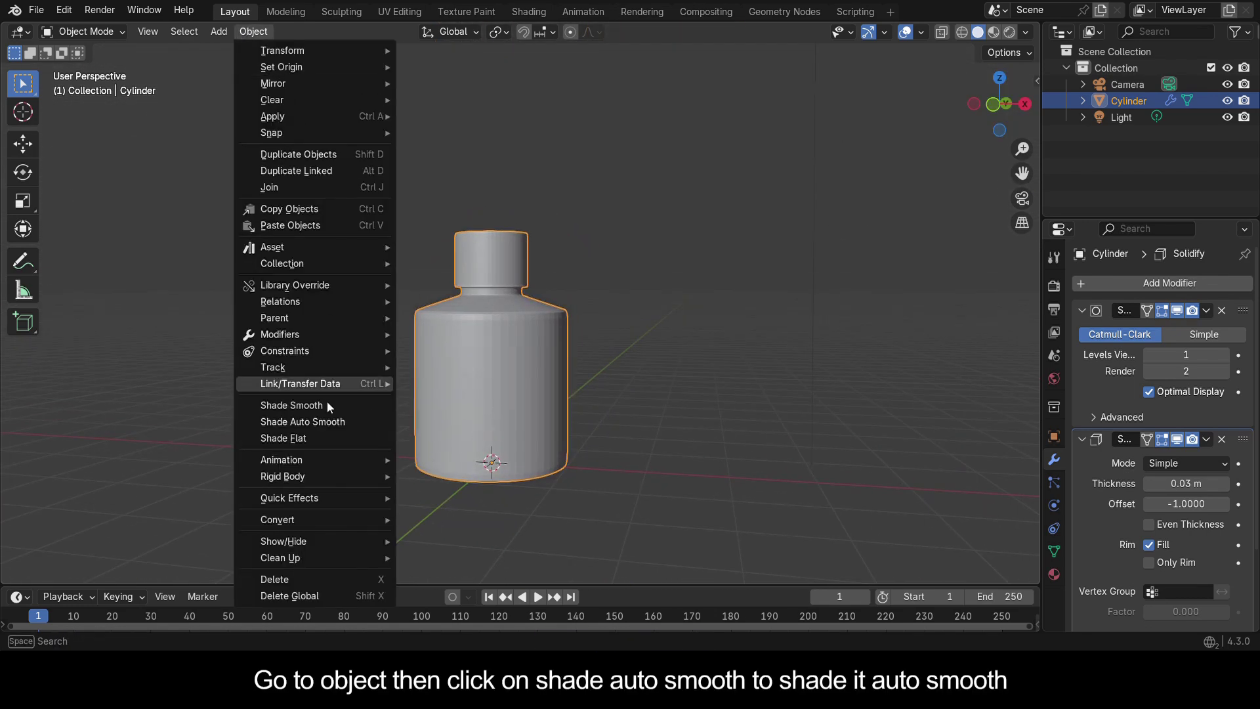
{"action": "left_click", "coordinate": [328, 423]}
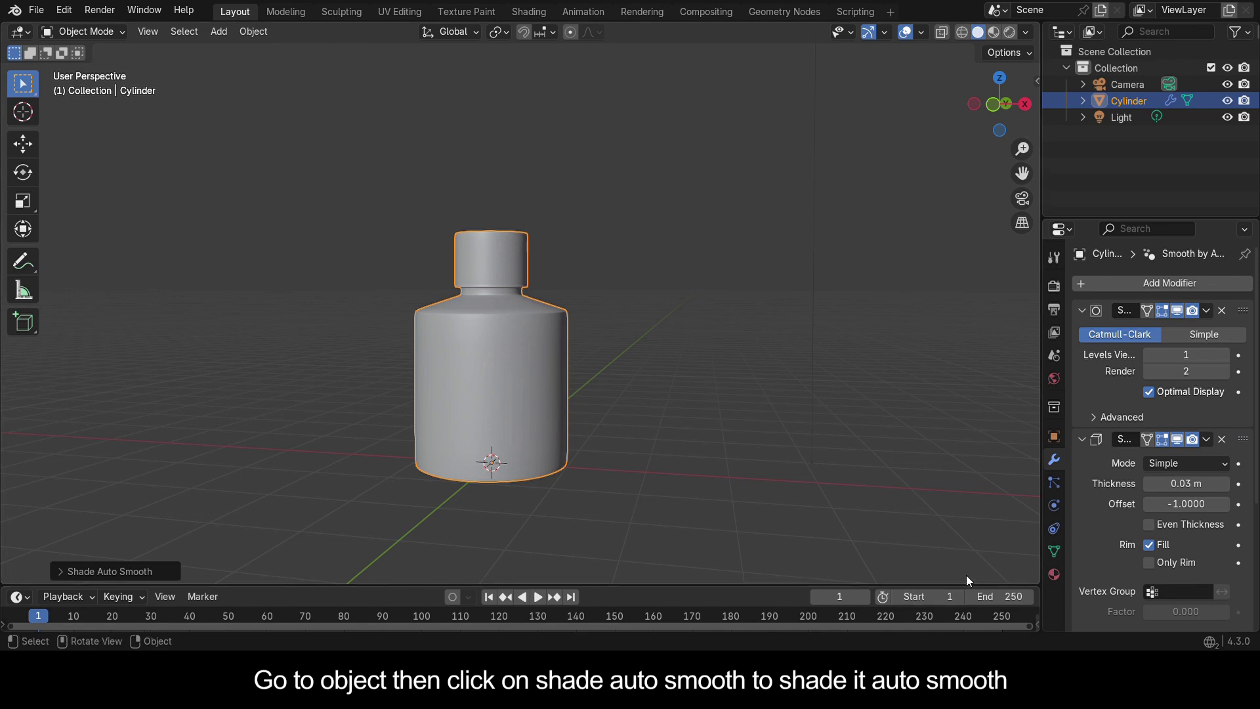
{"action": "scroll", "coordinate": [526, 338], "scroll_direction": "up", "scroll_amount": 5}
{"action": "key", "text": "Tab"}
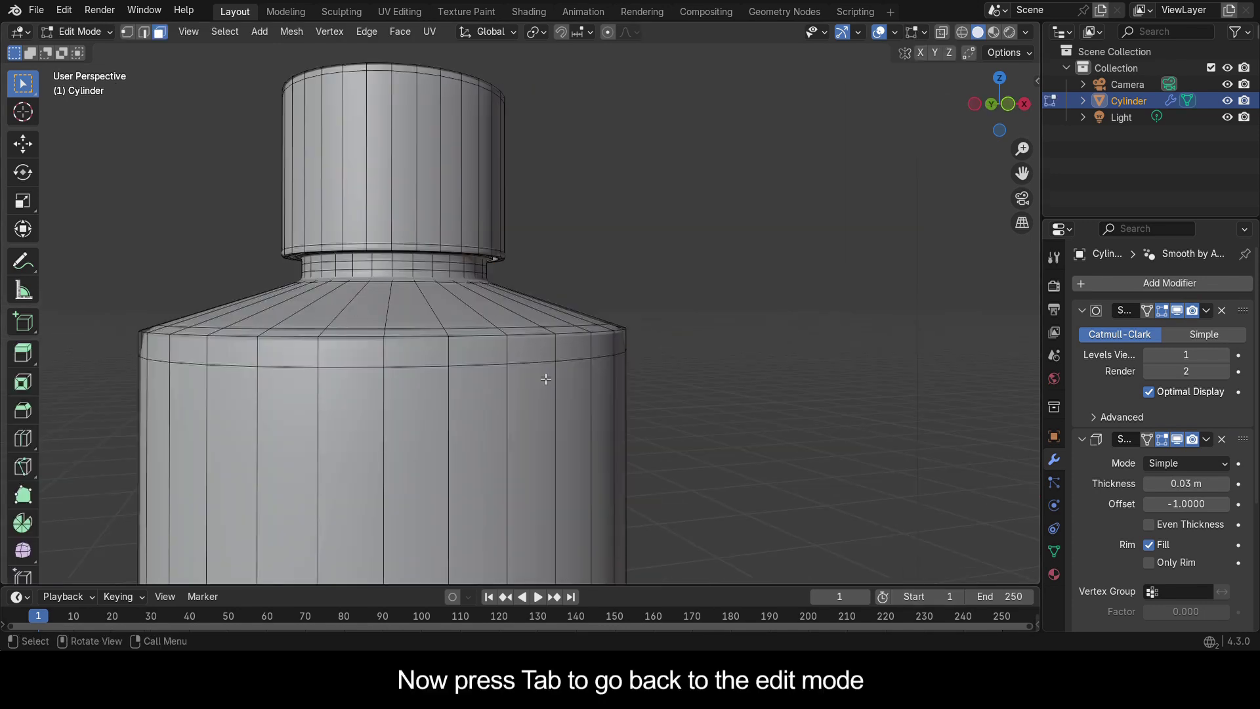
Step: Select the bottle's shoulder and bottom rim edge loops and bevel them
{"action": "key", "text": "2"}
{"action": "left_click", "coordinate": [575, 338], "text": "alt"}
{"action": "middle_click_drag", "start_coordinate": [575, 338], "coordinate": [499, 464]}
{"action": "left_click", "coordinate": [499, 465], "text": "alt+shift"}
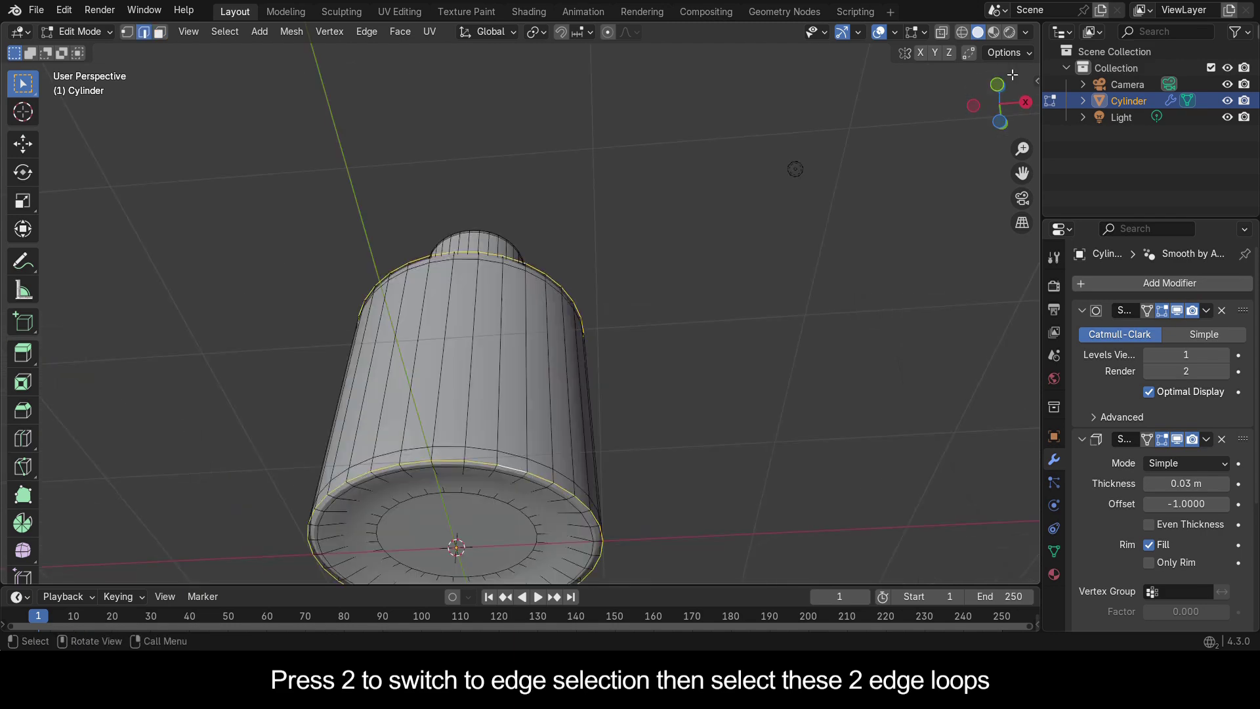
{"action": "left_click", "coordinate": [999, 83]}
{"action": "key", "text": "ctrl+shift+b"}
{"action": "left_click", "coordinate": [597, 276]}
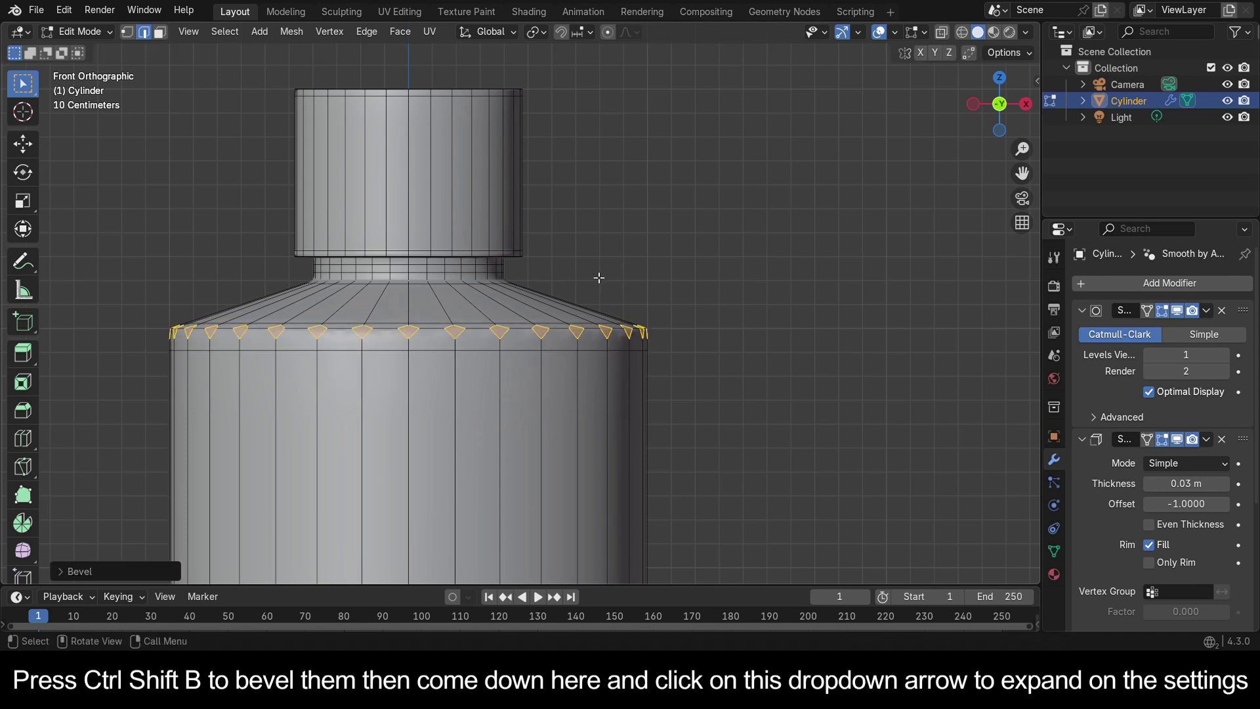
Step: Set the bevel to affect Edges with 3 segments and a 0.035 width
{"action": "left_click", "coordinate": [82, 580]}
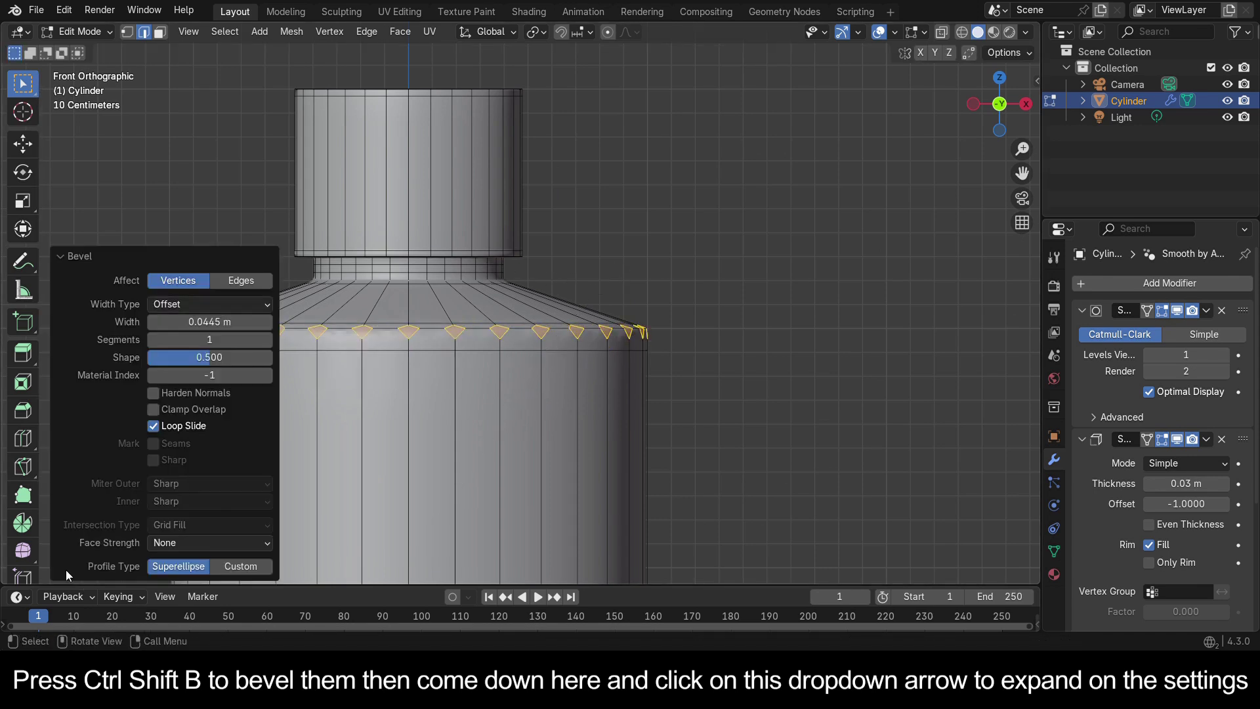
{"action": "left_click", "coordinate": [233, 282]}
{"action": "left_click", "coordinate": [268, 339]}
{"action": "left_click", "coordinate": [268, 338]}
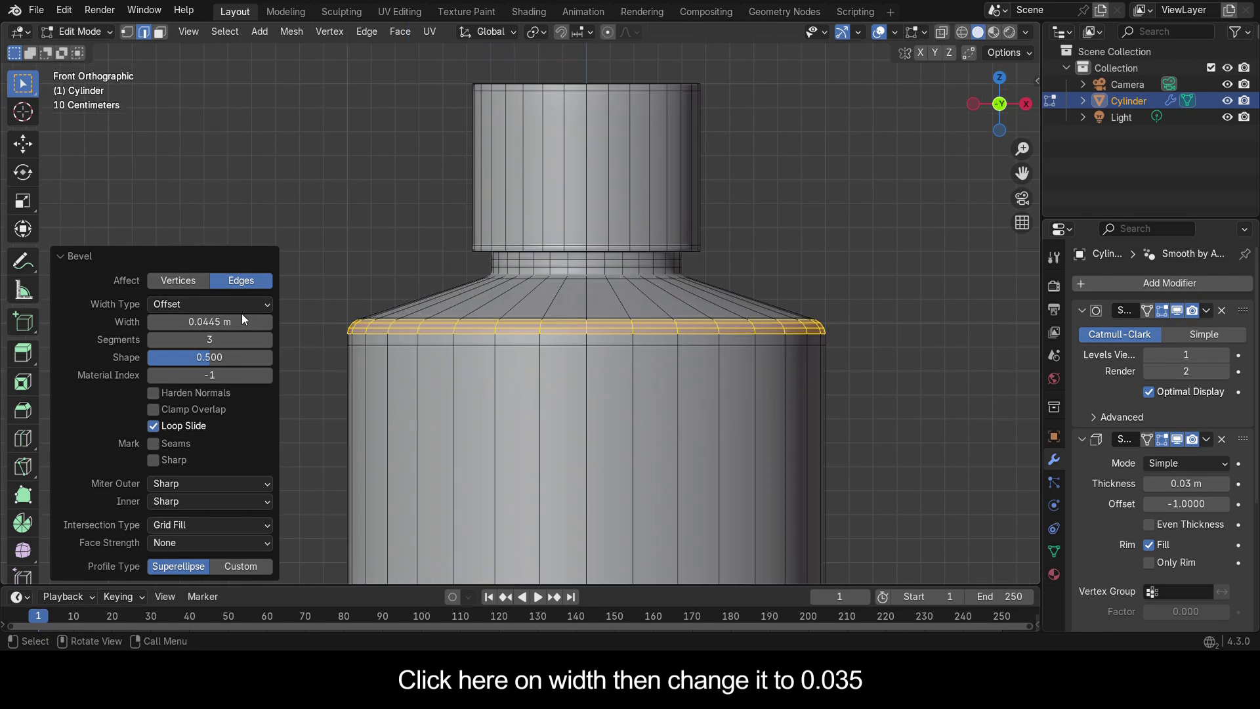
{"action": "left_click_drag", "start_coordinate": [242, 314], "coordinate": [226, 322]}
{"action": "left_click", "coordinate": [226, 323]}
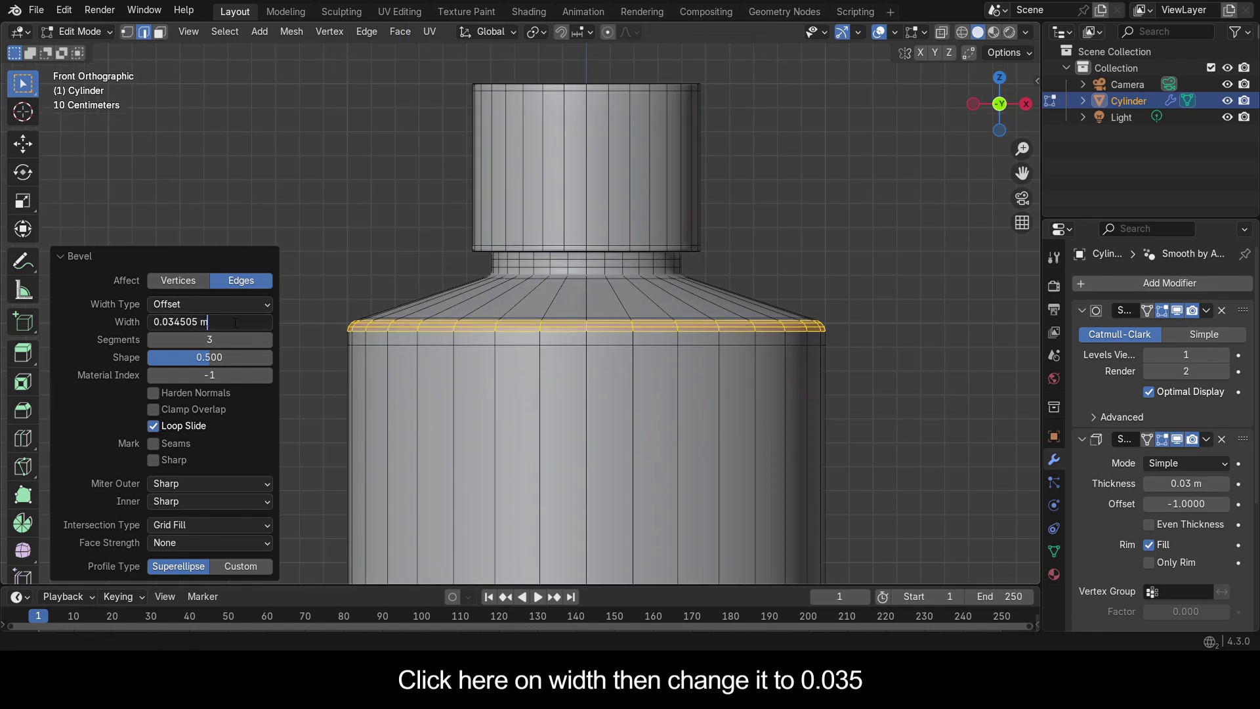
{"action": "type", "text": "0.035"}
{"action": "key", "text": "Return"}
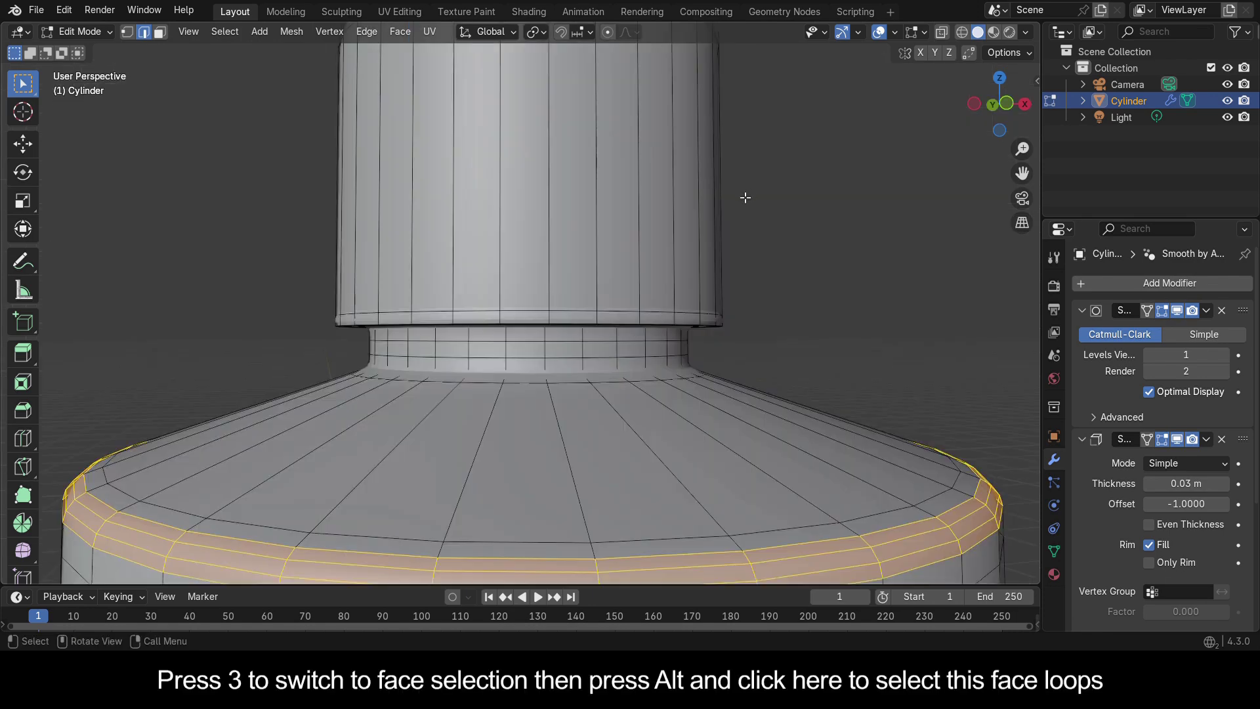
Step: Select the cap's faces by picking a face loop and growing the selection
{"action": "scroll", "coordinate": [746, 197], "scroll_direction": "down", "scroll_amount": 8}
{"action": "scroll", "coordinate": [547, 221], "scroll_direction": "up", "scroll_amount": 2}
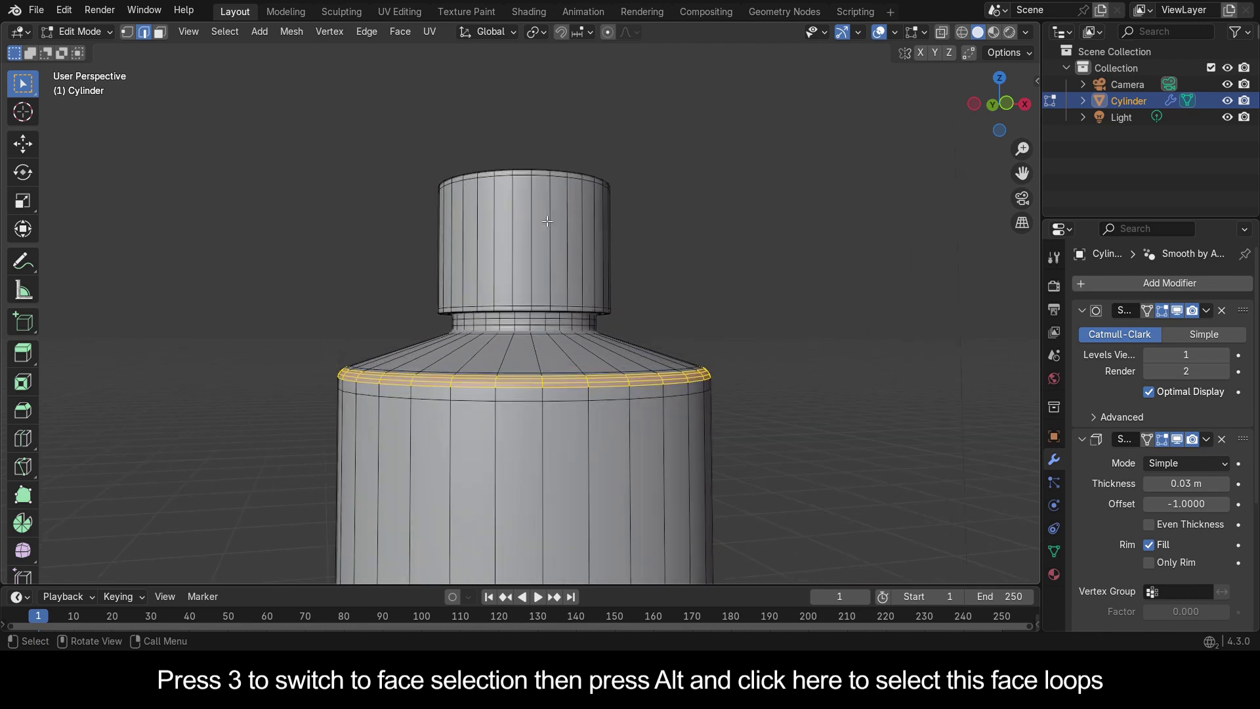
{"action": "key", "text": "3"}
{"action": "left_click", "coordinate": [547, 222], "text": "alt"}
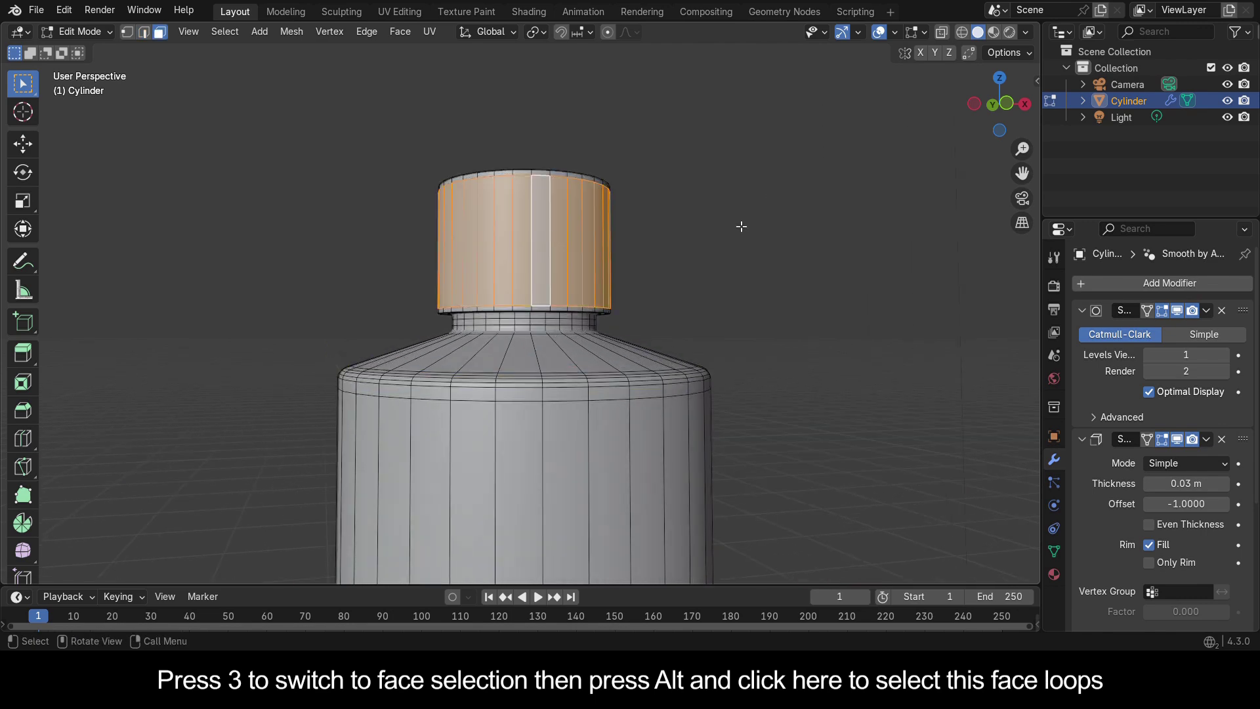
{"action": "scroll", "coordinate": [860, 135], "scroll_direction": "up", "scroll_amount": 2}
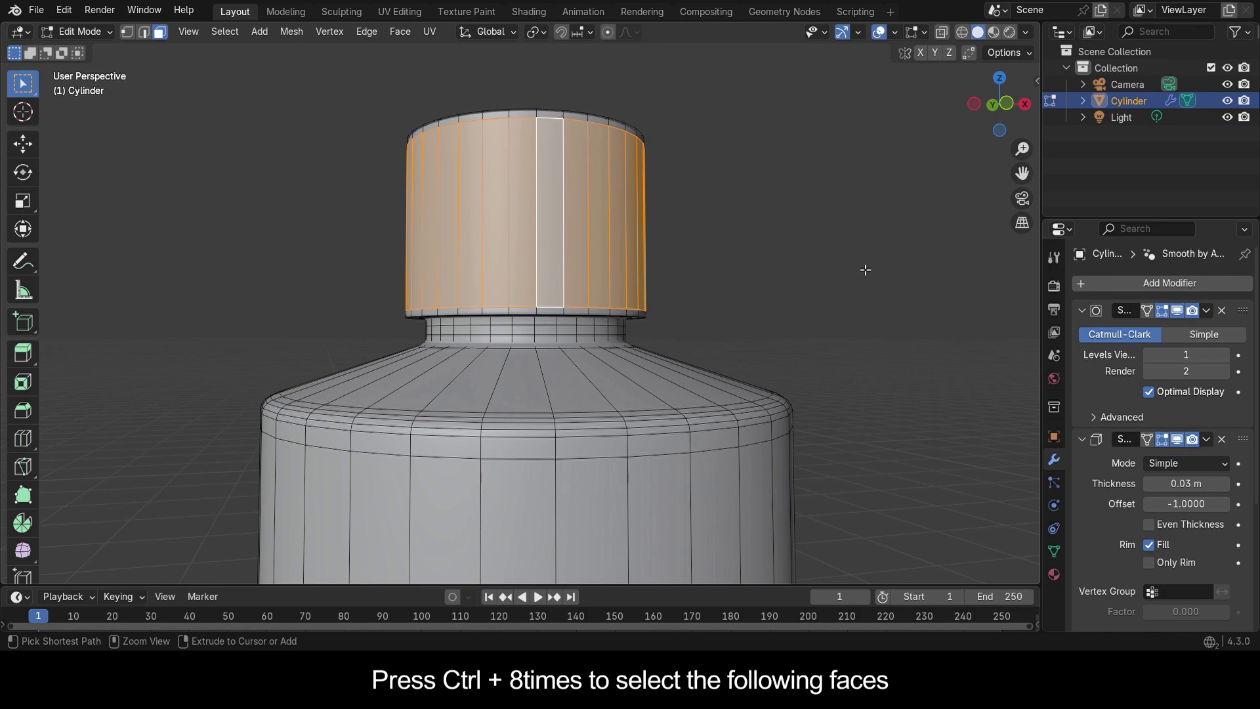
{"action": "key", "text": "ctrl+KP_Add"}
{"action": "middle_click_drag", "start_coordinate": [866, 269], "coordinate": [889, 233]}
{"action": "scroll", "coordinate": [889, 233], "scroll_direction": "up", "scroll_amount": 3}
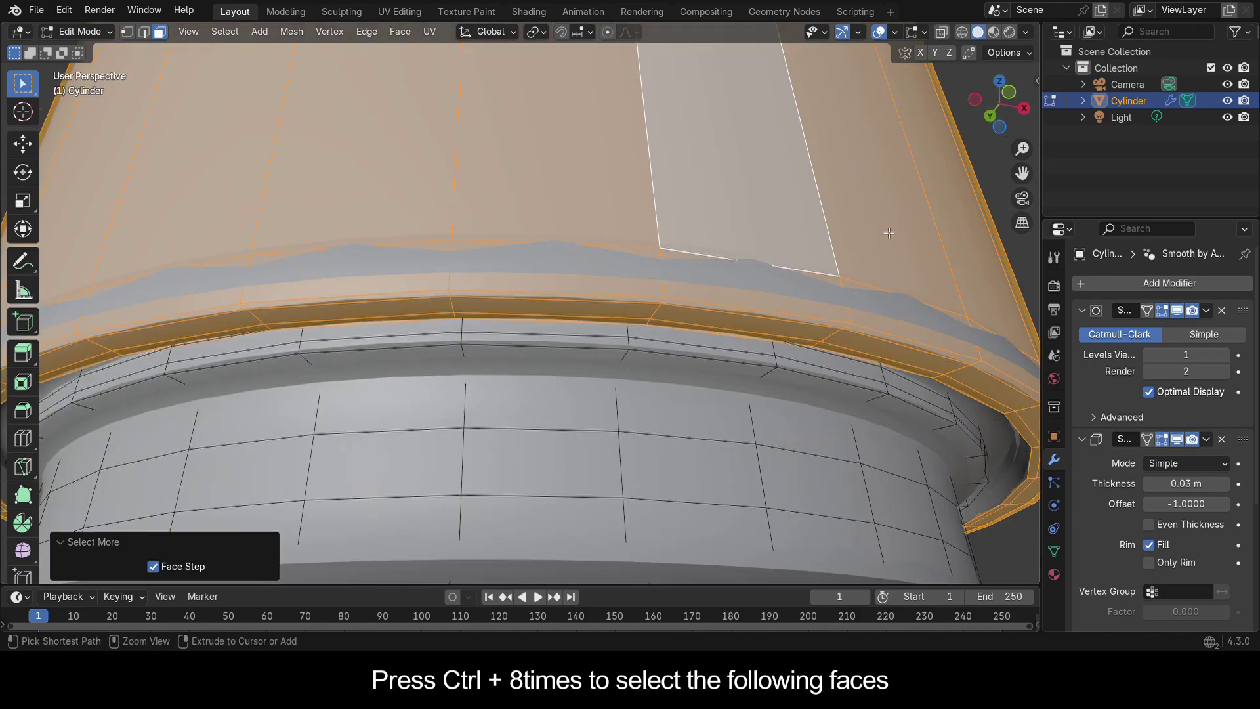
{"action": "scroll", "coordinate": [889, 233], "scroll_direction": "down", "scroll_amount": 3}
{"action": "left_click_drag", "start_coordinate": [1000, 104], "coordinate": [984, 113]}
Step: Assign the cap faces to a new vertex group and make Solidify use Group
{"action": "left_click", "coordinate": [1054, 551]}
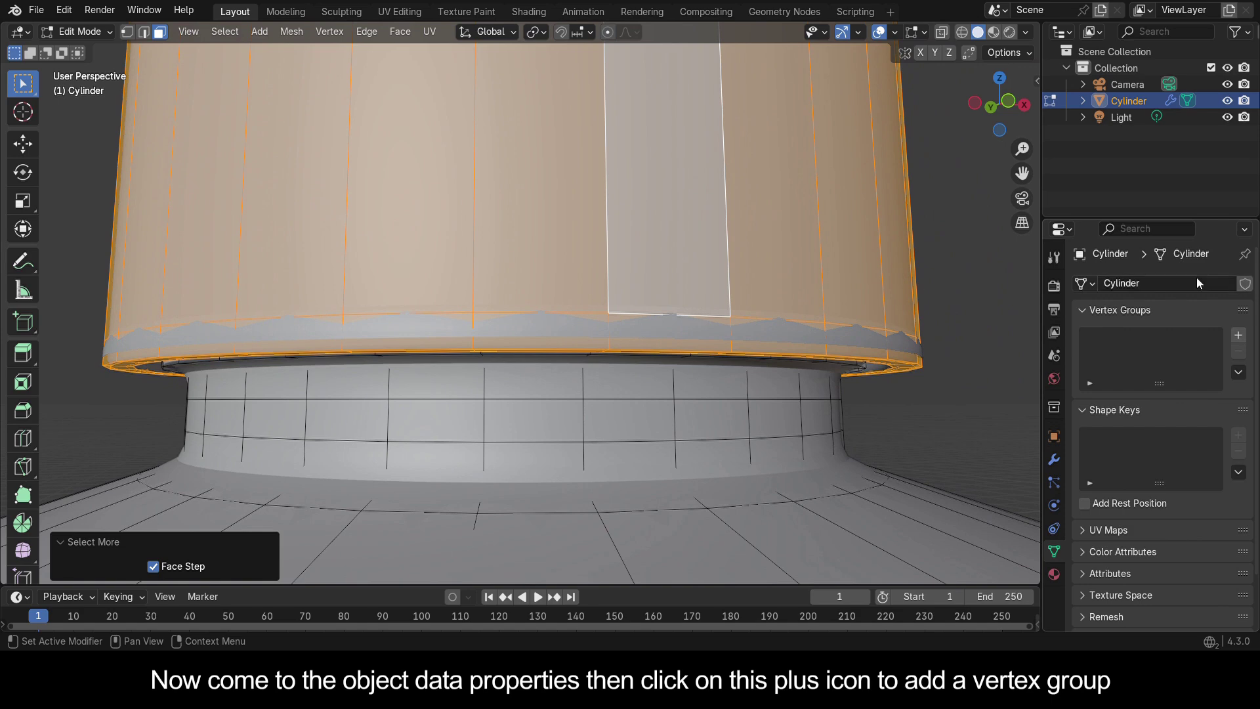
{"action": "left_click", "coordinate": [1239, 335]}
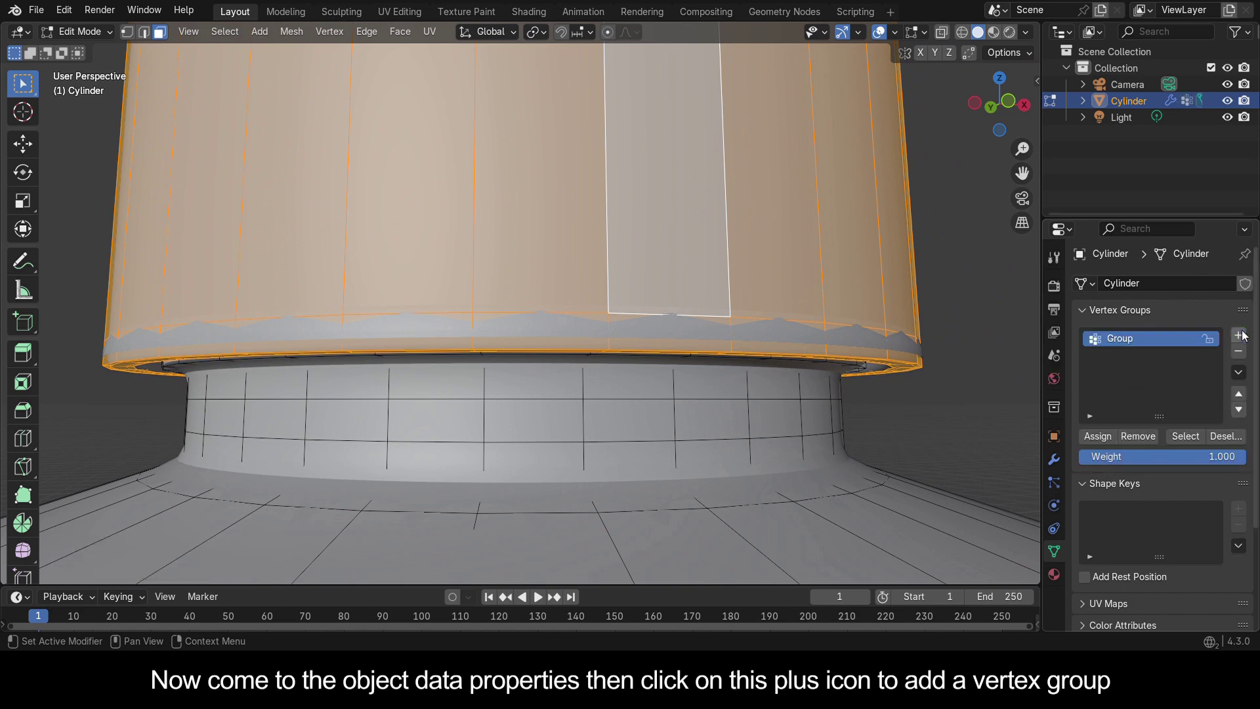
{"action": "left_click", "coordinate": [1092, 439]}
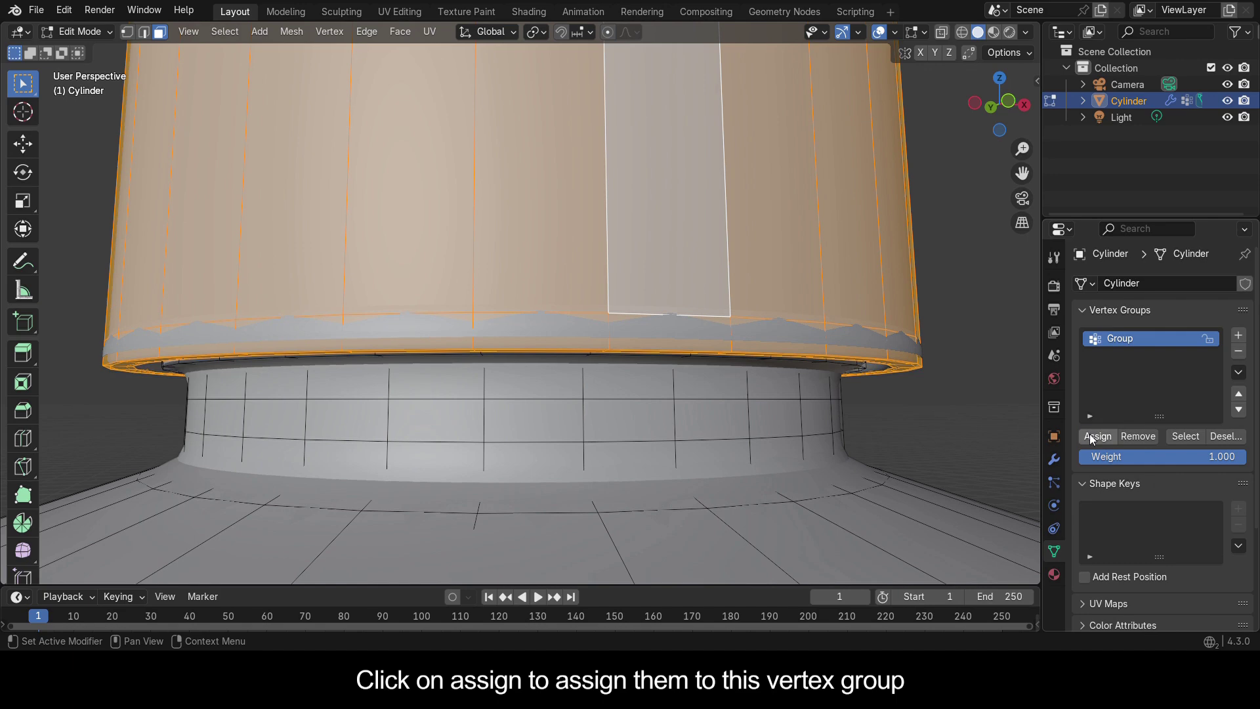
{"action": "left_click", "coordinate": [1053, 462]}
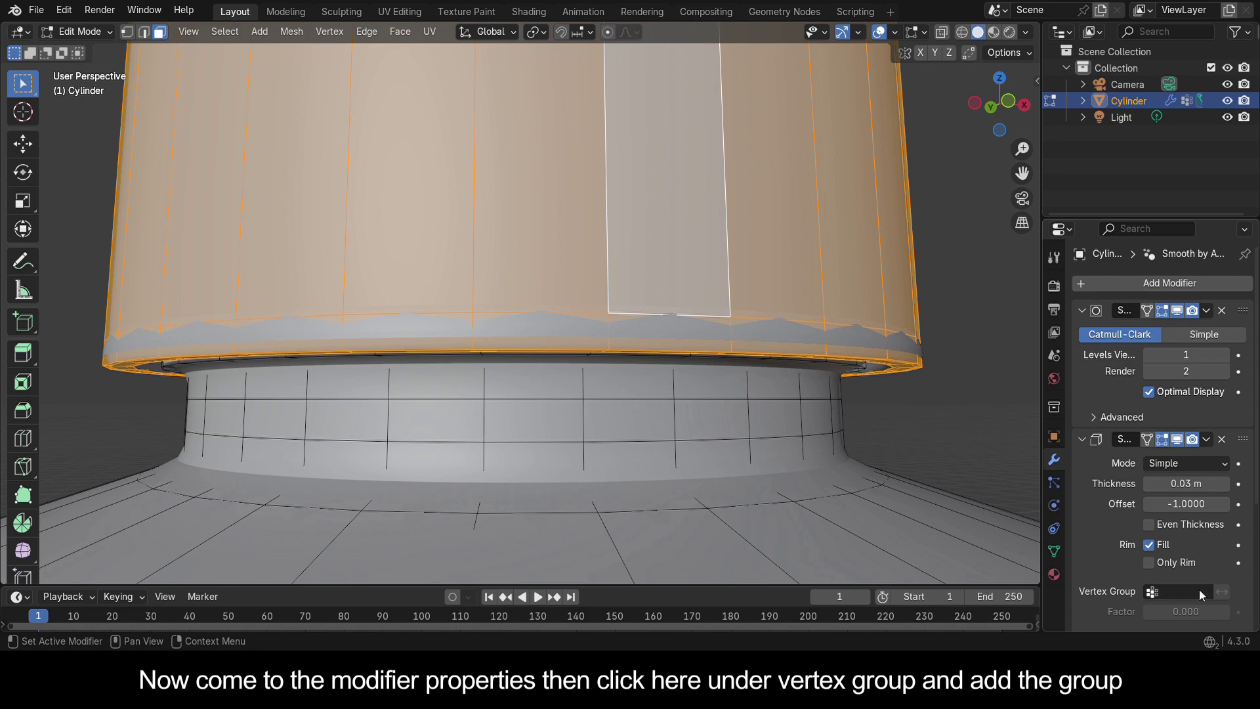
{"action": "left_click", "coordinate": [1199, 592]}
{"action": "left_click", "coordinate": [1116, 421]}
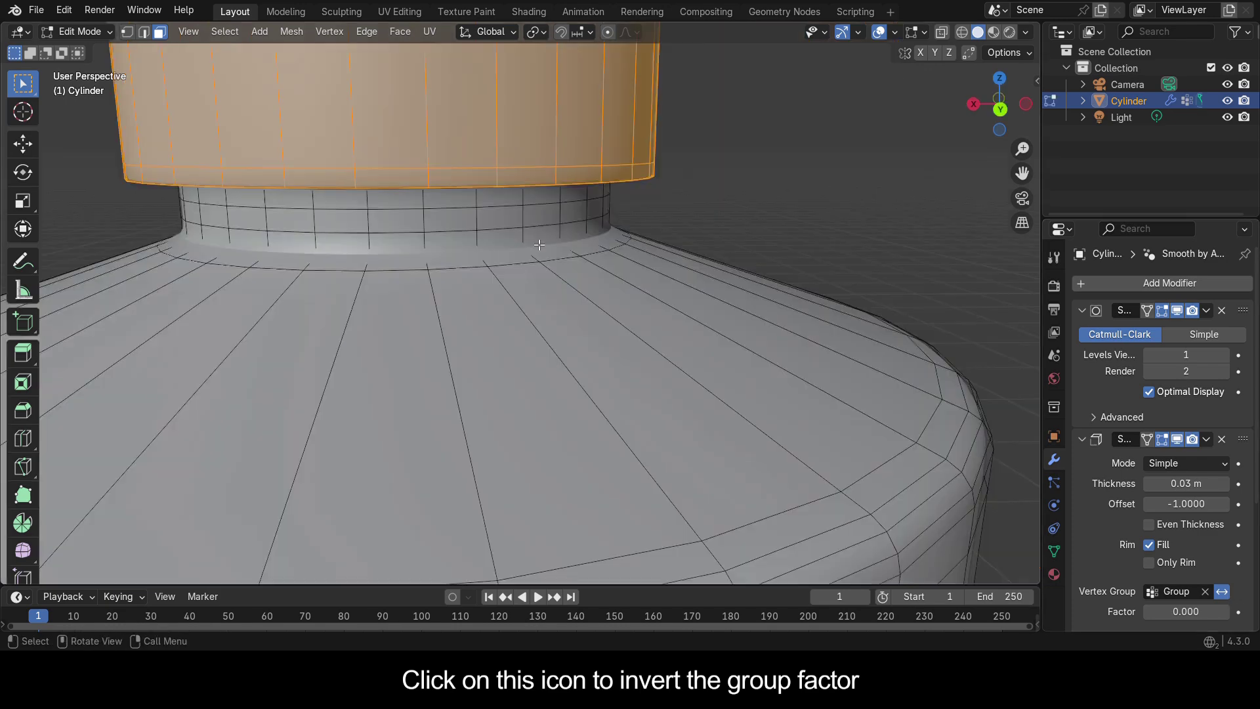
Step: Bevel the neck-base edge loop, affecting Edges, with a 0.02 width
{"action": "key", "text": "2"}
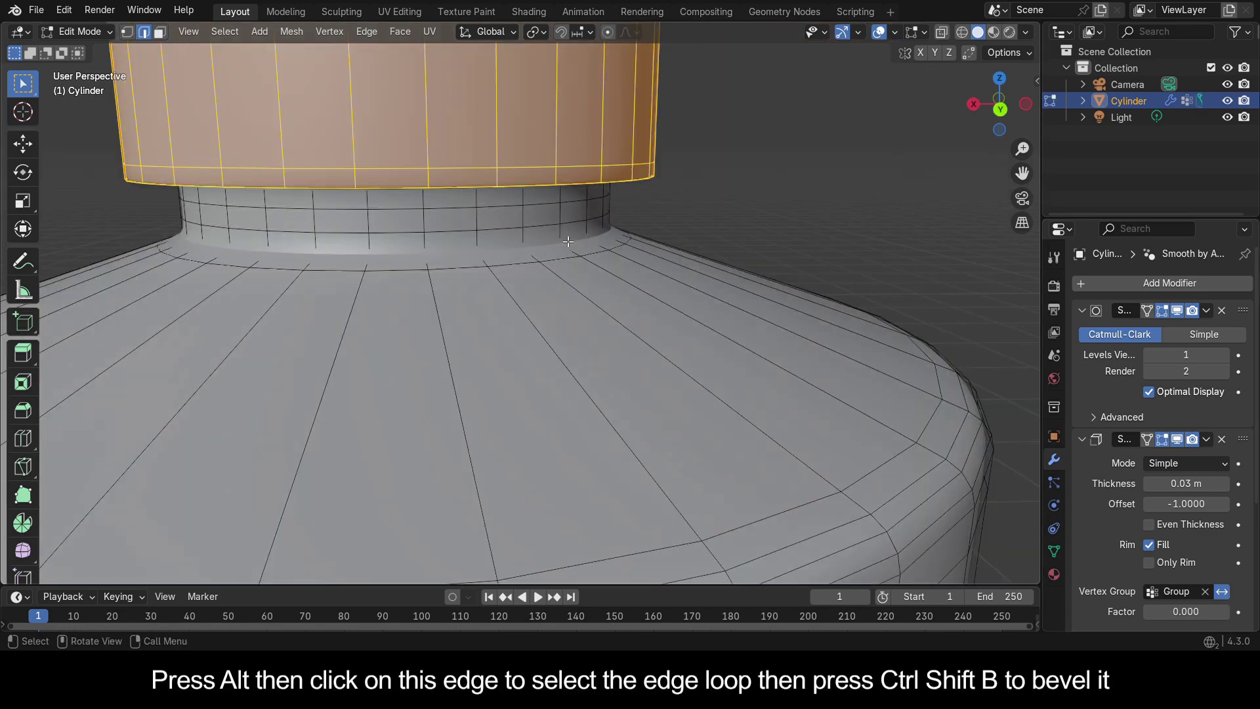
{"action": "key", "text": "alt+a"}
{"action": "left_click", "coordinate": [560, 244], "text": "alt"}
{"action": "key", "text": "ctrl+shift+b"}
{"action": "scroll", "coordinate": [386, 305], "scroll_direction": "up", "scroll_amount": 2}
{"action": "left_click", "coordinate": [386, 314]}
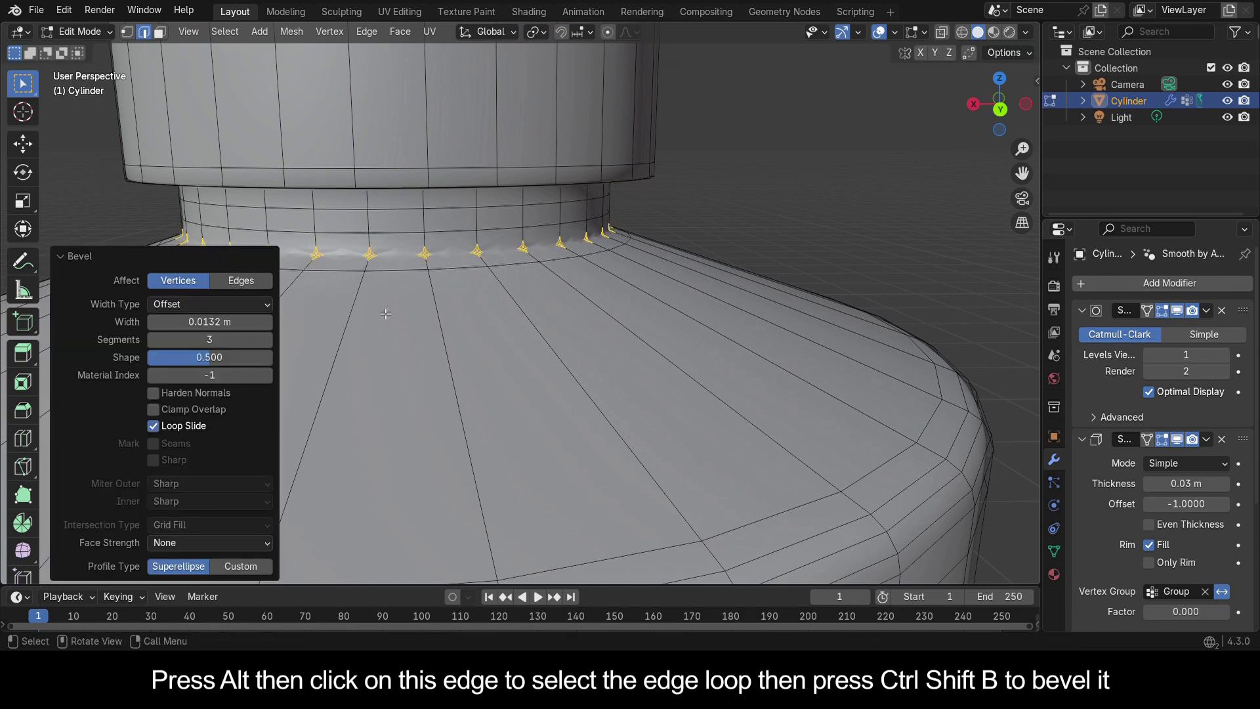
{"action": "left_click", "coordinate": [240, 284]}
{"action": "left_click", "coordinate": [249, 322]}
{"action": "left_click", "coordinate": [250, 329]}
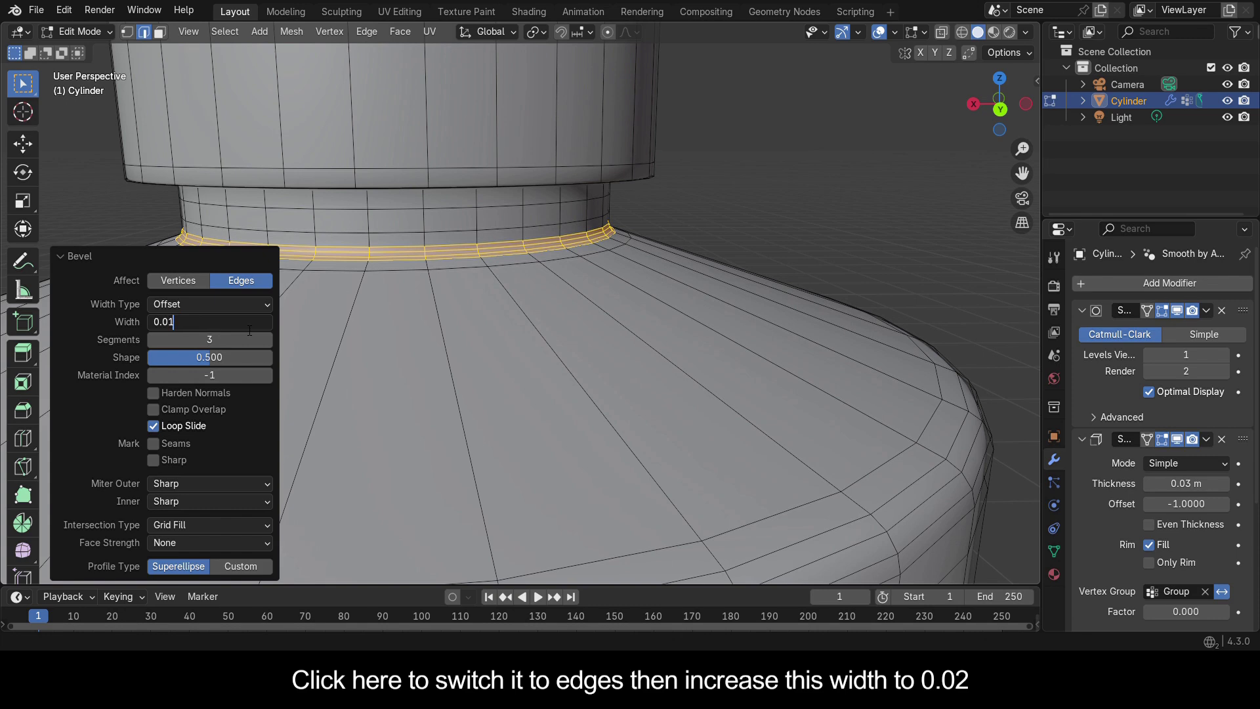
{"action": "type", "text": "0.02"}
{"action": "key", "text": "Return"}
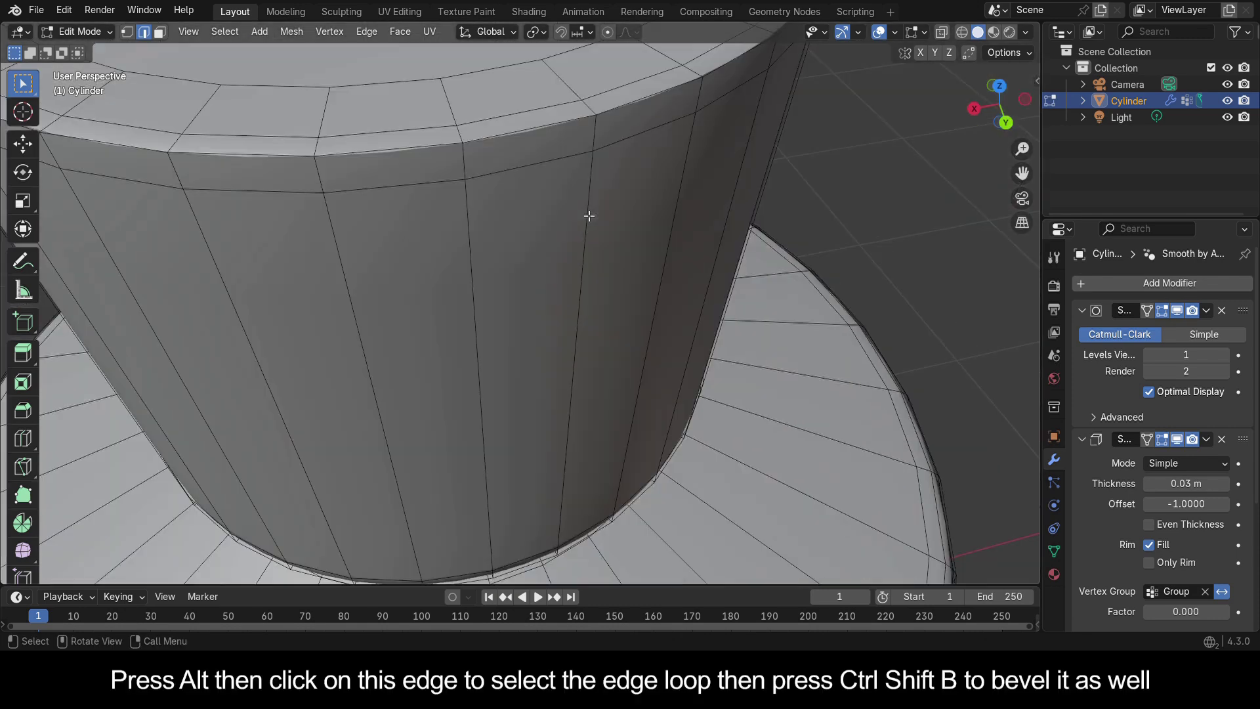
Step: Bevel the cap's top rim edge loop on Edges with a 0.01 width
{"action": "left_click", "coordinate": [547, 129], "text": "alt"}
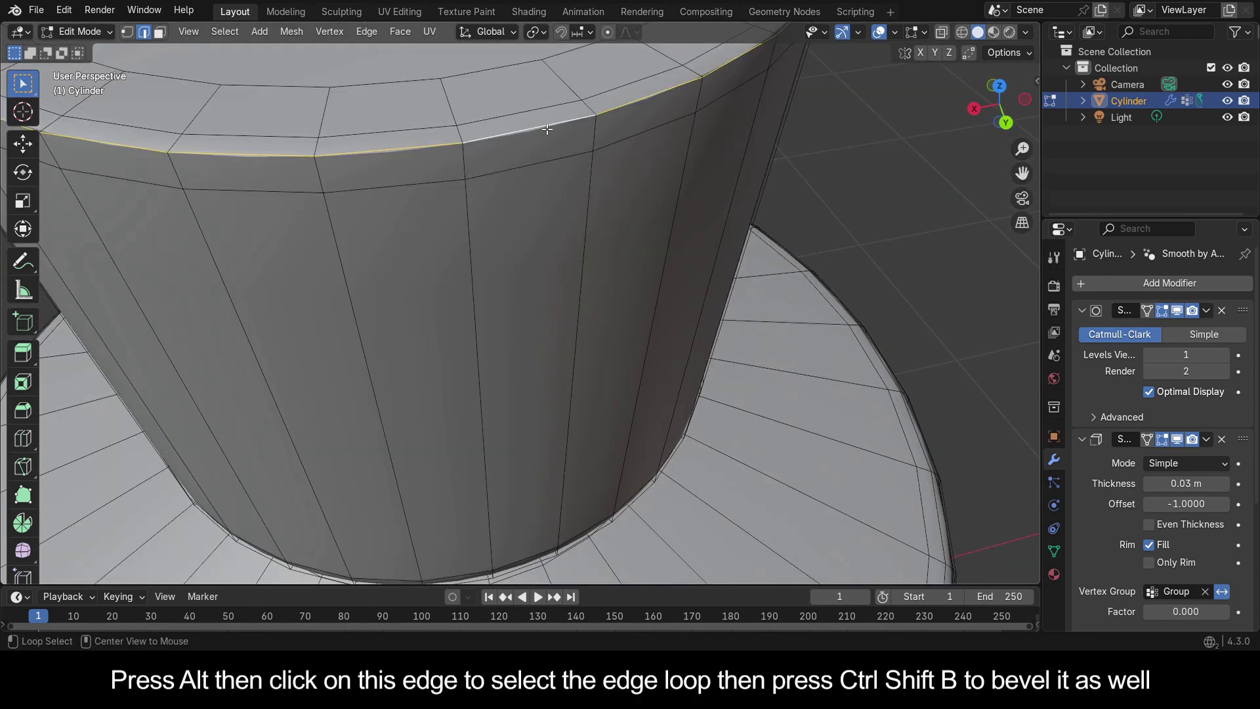
{"action": "key", "text": "ctrl+shift+b"}
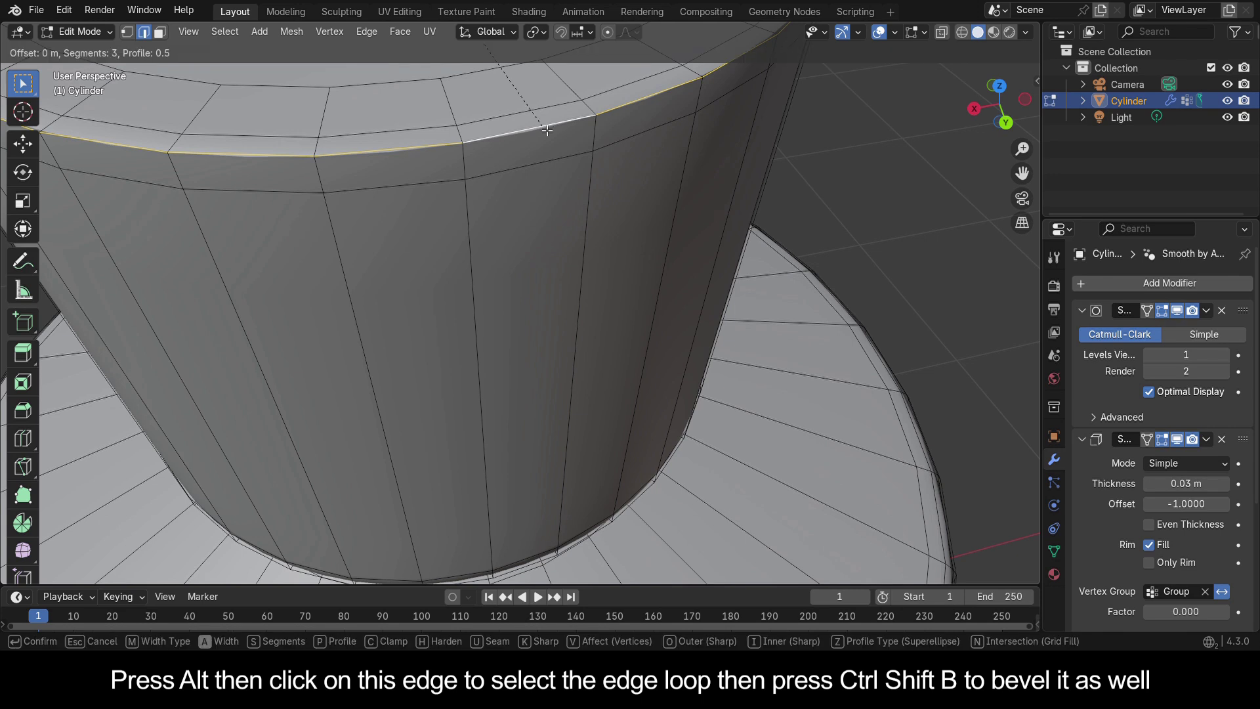
{"action": "left_click", "coordinate": [555, 148]}
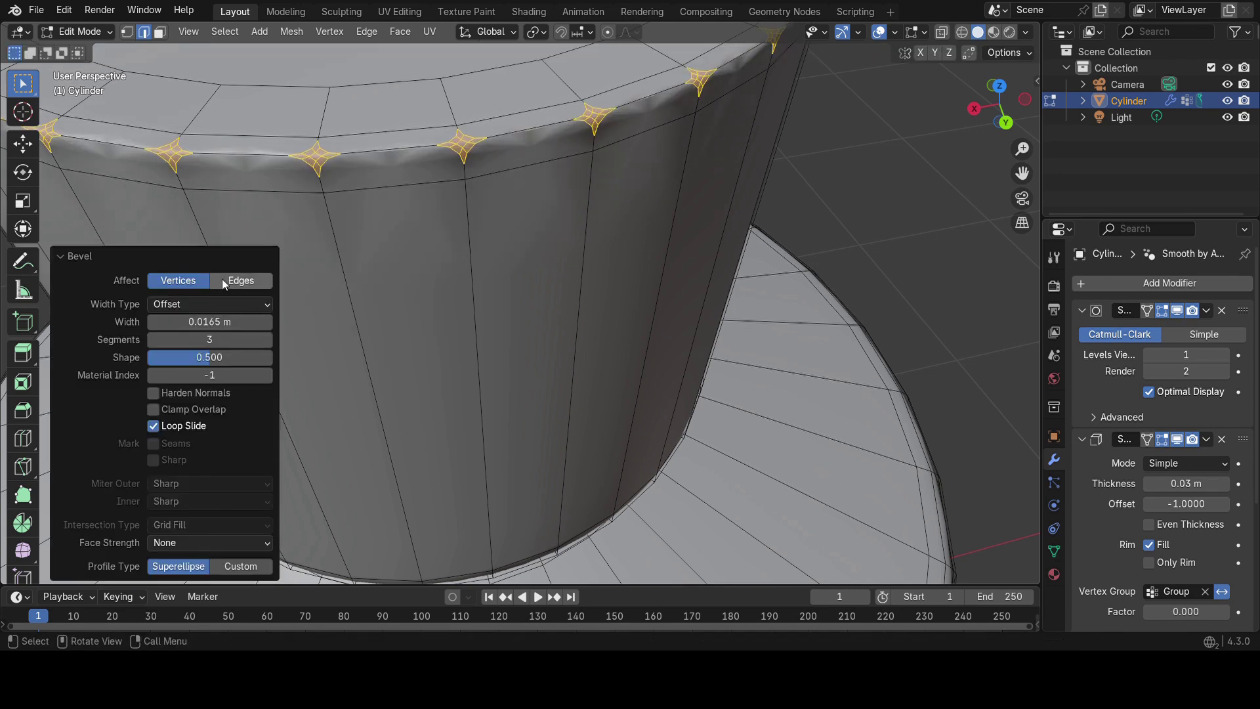
{"action": "left_click", "coordinate": [241, 280]}
{"action": "double_click", "coordinate": [239, 328]}
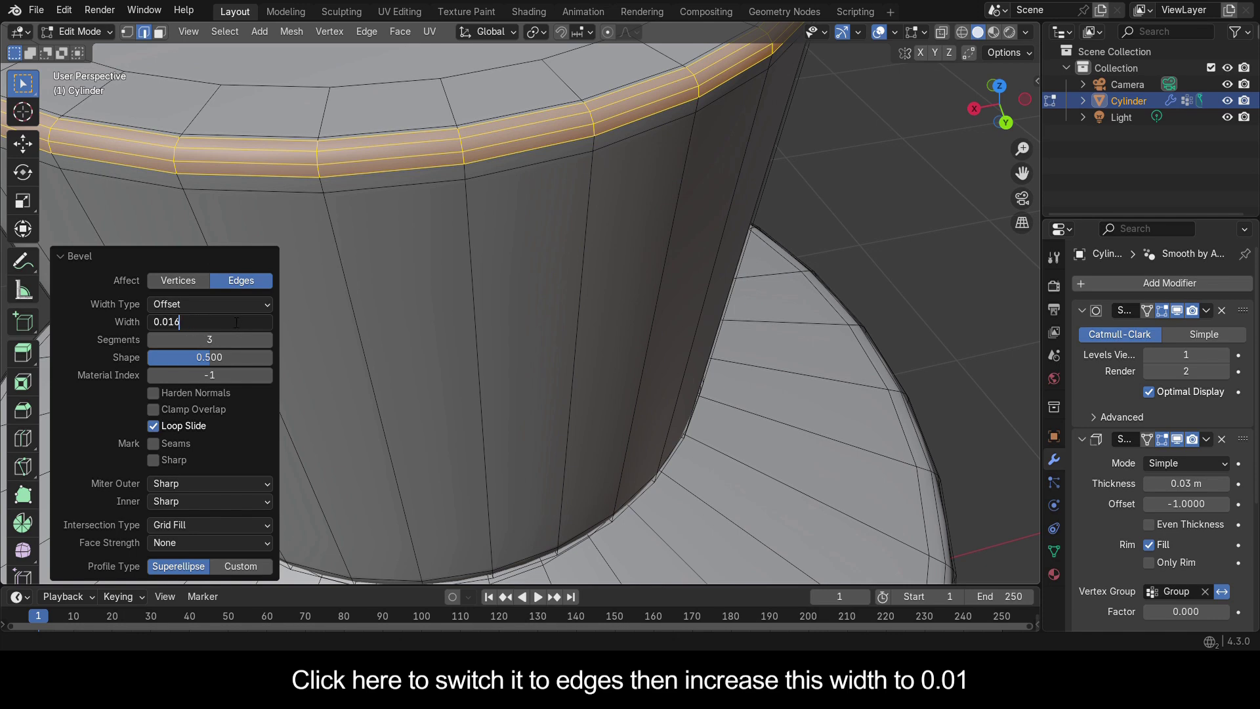
{"action": "key", "text": "Return"}
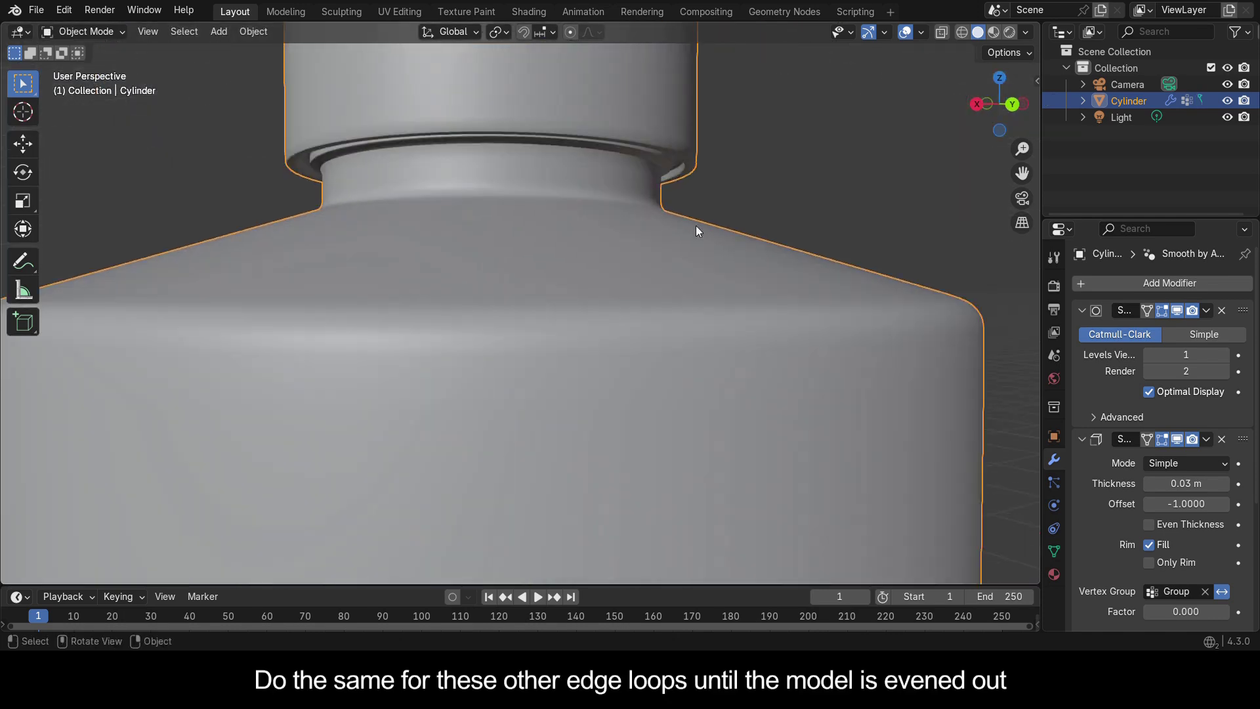
Step: Bevel another rim edge loop with 2 segments and a 0.005 width
{"action": "key", "text": "Tab"}
{"action": "left_click", "coordinate": [803, 116], "text": "alt"}
{"action": "key", "text": "ctrl+b"}
{"action": "left_click", "coordinate": [161, 221]}
{"action": "left_click", "coordinate": [152, 340]}
{"action": "double_click", "coordinate": [210, 321]}
{"action": "type", "text": "0.005"}
{"action": "key", "text": "Return"}
Step: Return to Object Mode and collapse the Solidify and Smooth by Angle modifier panels
{"action": "key", "text": "Tab"}
{"action": "scroll", "coordinate": [880, 145], "scroll_direction": "down", "scroll_amount": 3}
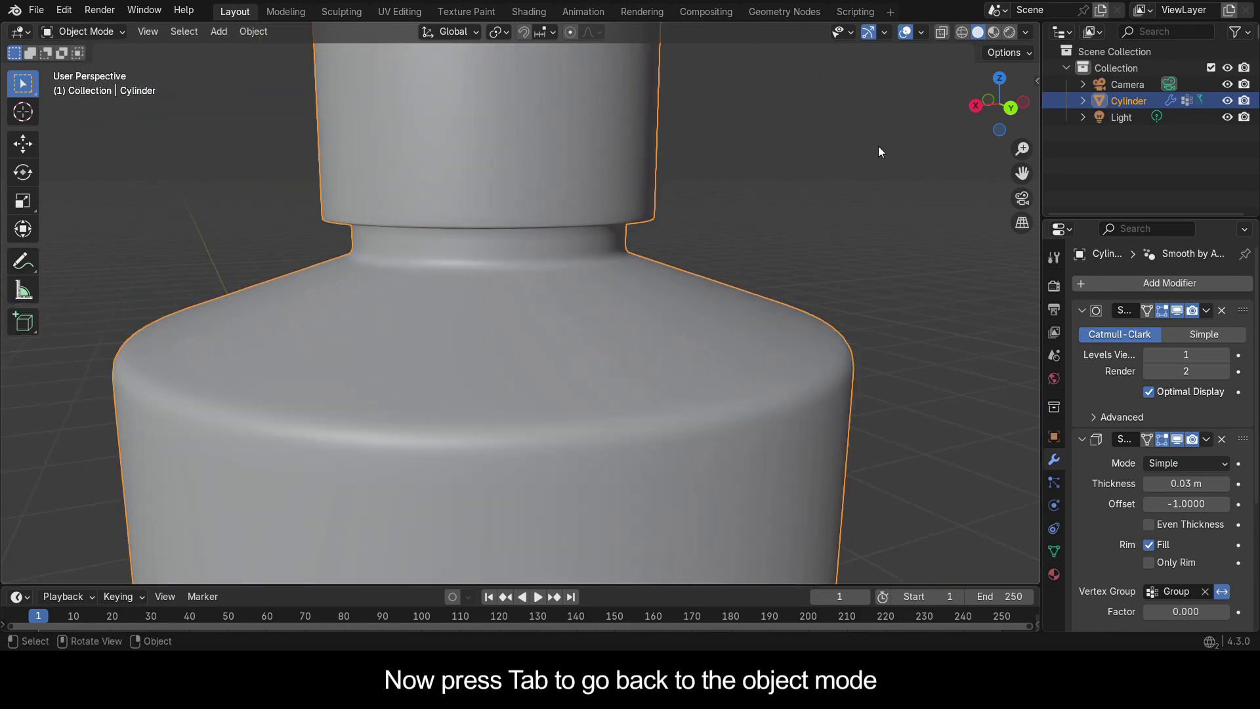
{"action": "scroll", "coordinate": [878, 144], "scroll_direction": "up", "scroll_amount": 3}
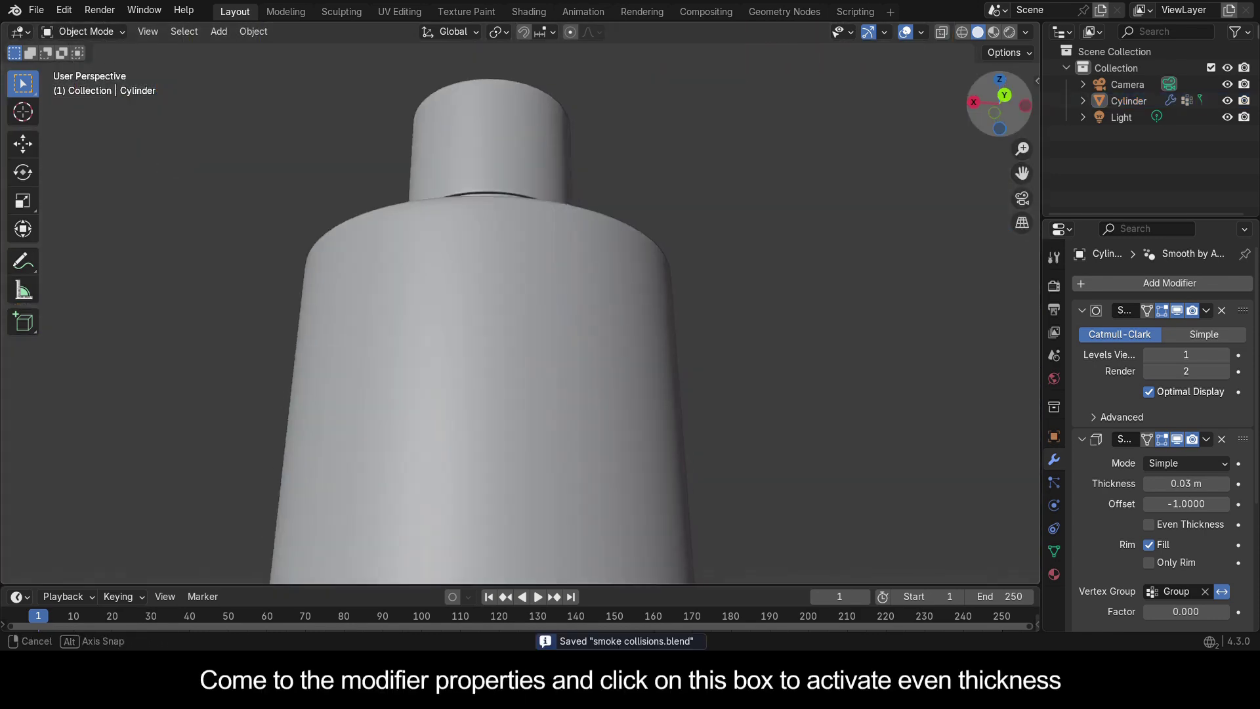
{"action": "left_click_drag", "start_coordinate": [999, 98], "coordinate": [1005, 115]}
{"action": "left_click_drag", "start_coordinate": [1022, 173], "coordinate": [1024, 69]}
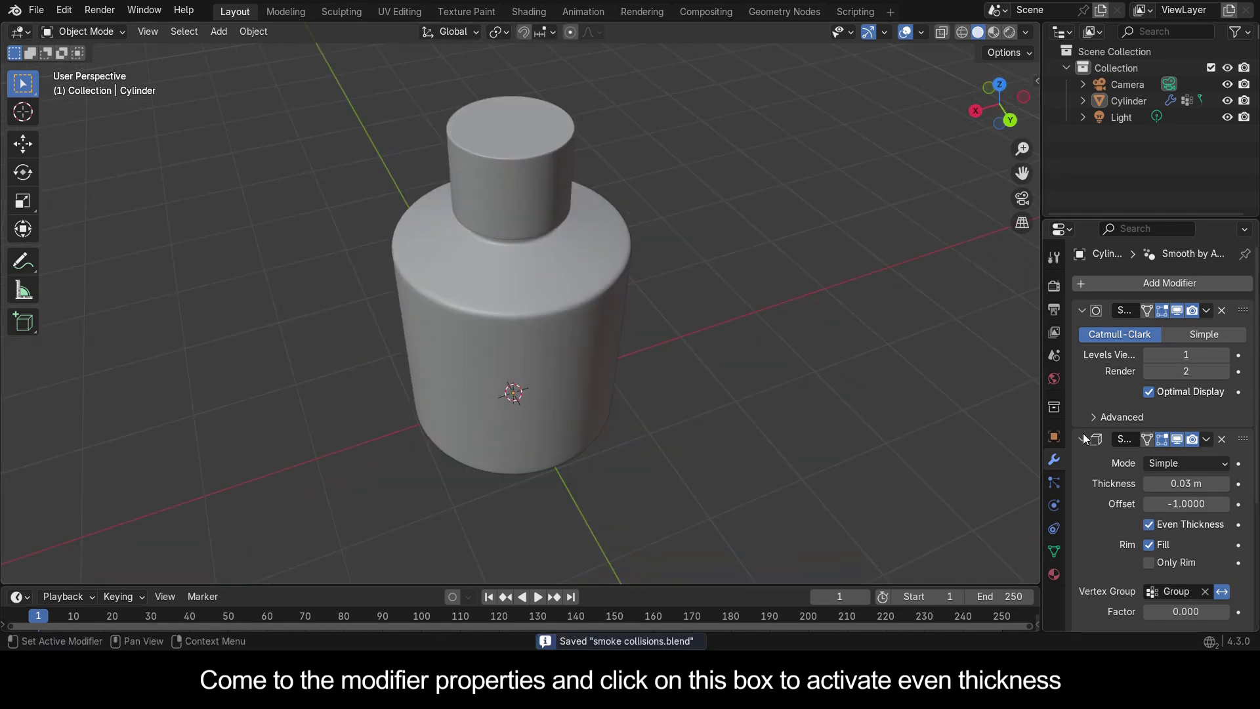
{"action": "left_click", "coordinate": [1083, 439]}
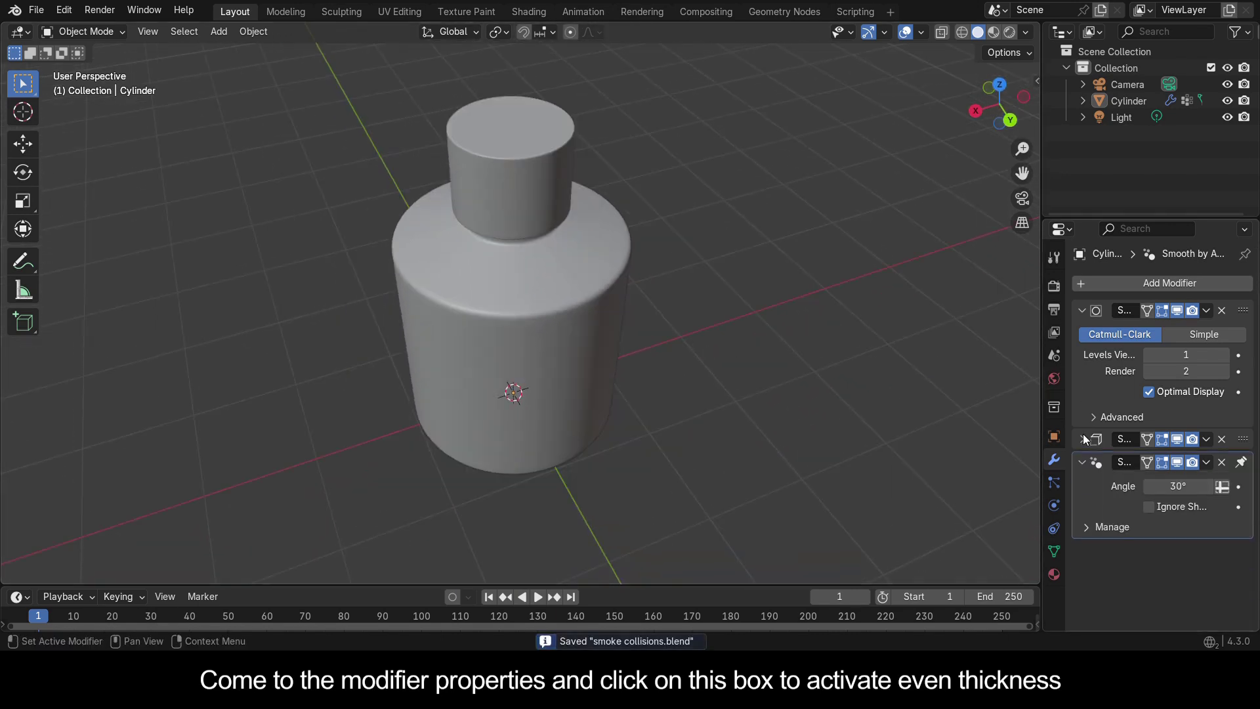
{"action": "left_click", "coordinate": [1083, 460]}
Step: Add a plane under the bottle and scale it up by 4 as the floor
{"action": "left_click", "coordinate": [1081, 311]}
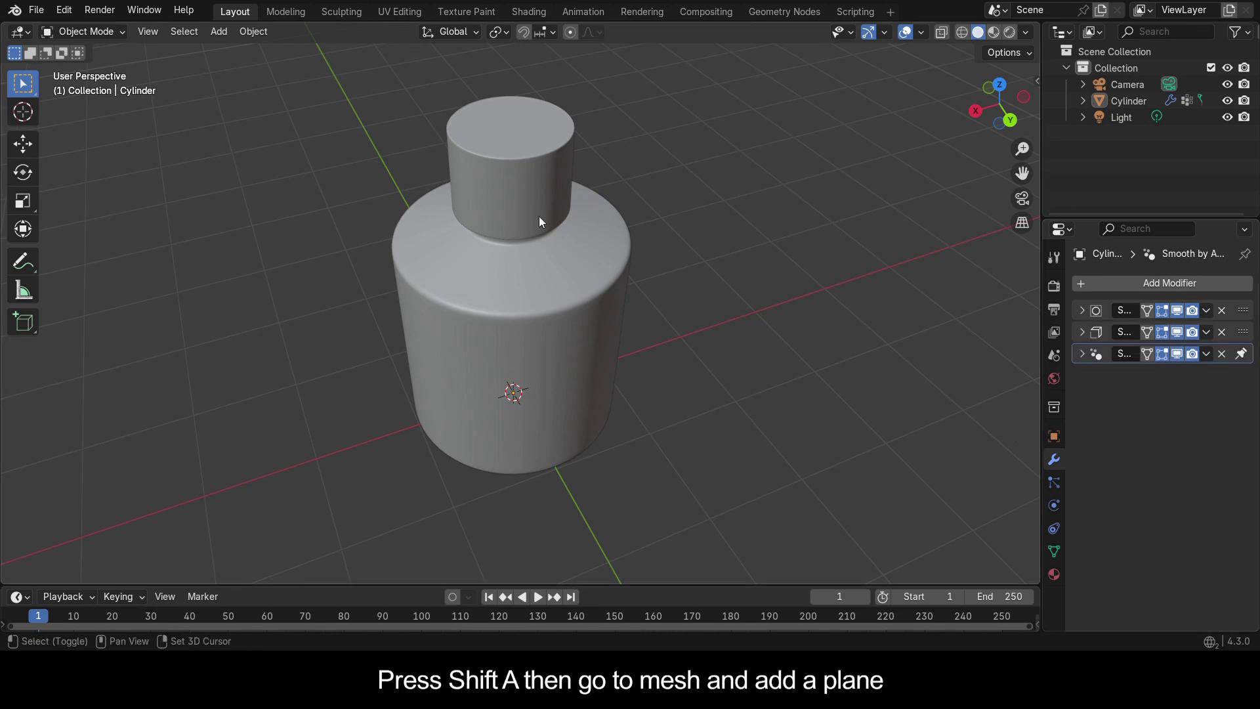
{"action": "key", "text": "shift+a"}
{"action": "mouse_move", "coordinate": [538, 217]}
{"action": "left_click", "coordinate": [587, 217]}
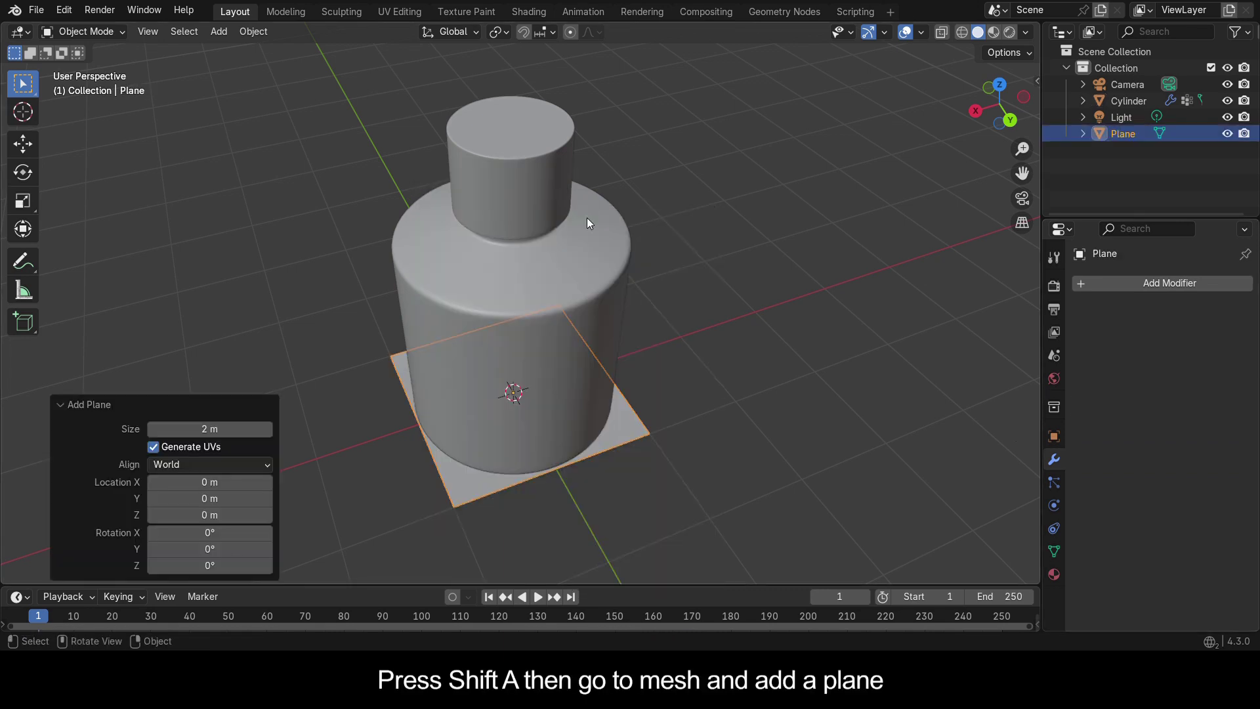
{"action": "left_click", "coordinate": [1012, 121]}
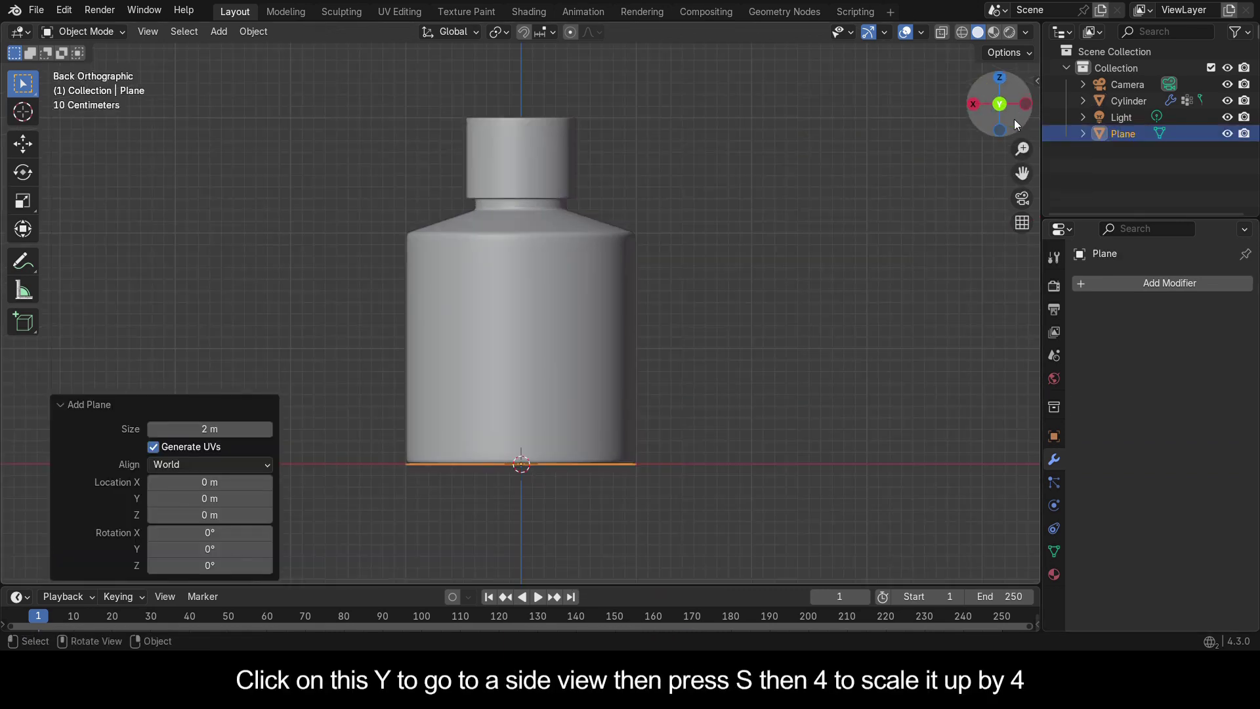
{"action": "scroll", "coordinate": [733, 450], "scroll_direction": "down", "scroll_amount": 3}
{"action": "key", "text": "s"}
{"action": "key", "text": "4"}
{"action": "key", "text": "Return"}
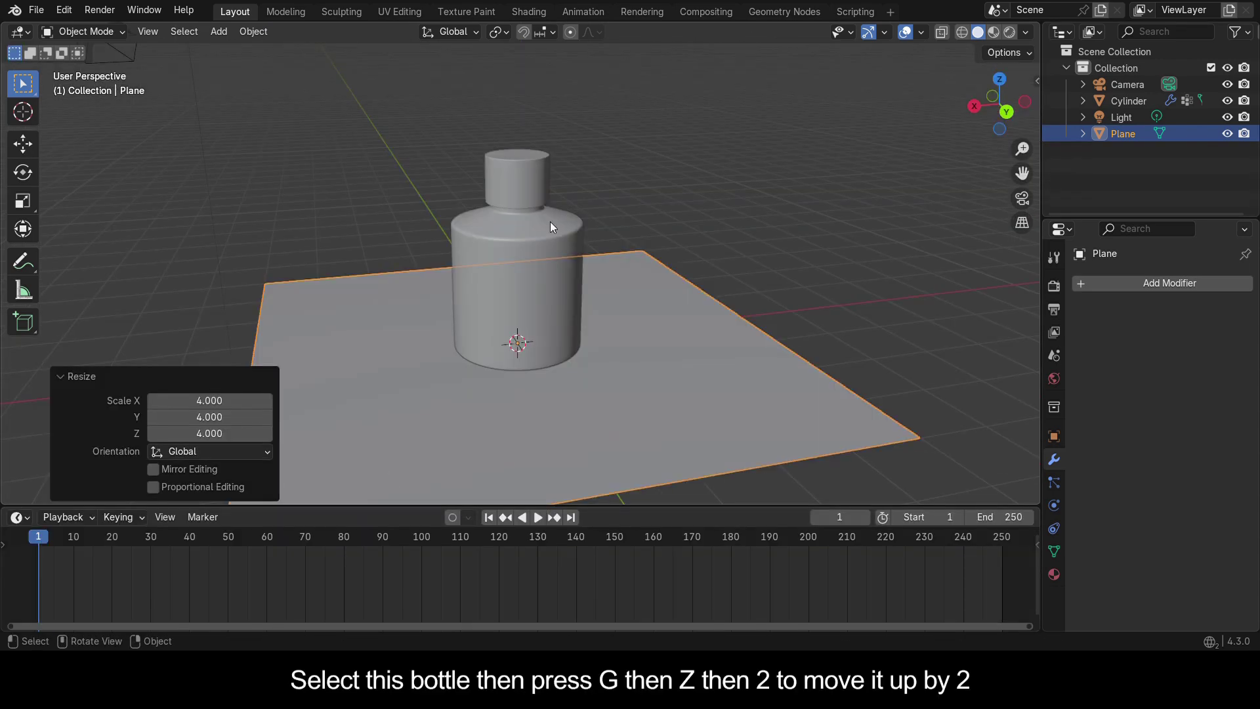
Step: Save, then lift the bottle 2 m along the Z axis
{"action": "left_click", "coordinate": [550, 222]}
{"action": "key", "text": "ctrl+s"}
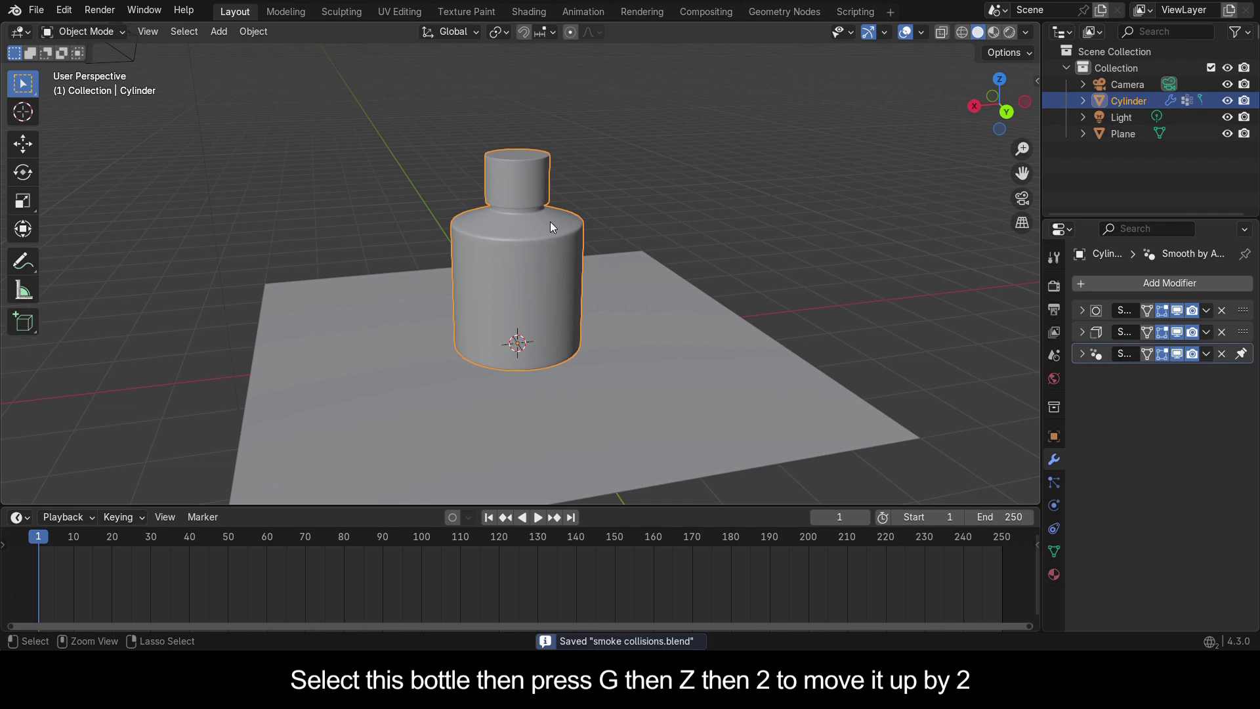
{"action": "key", "text": "g"}
{"action": "key", "text": "z"}
{"action": "key", "text": "2"}
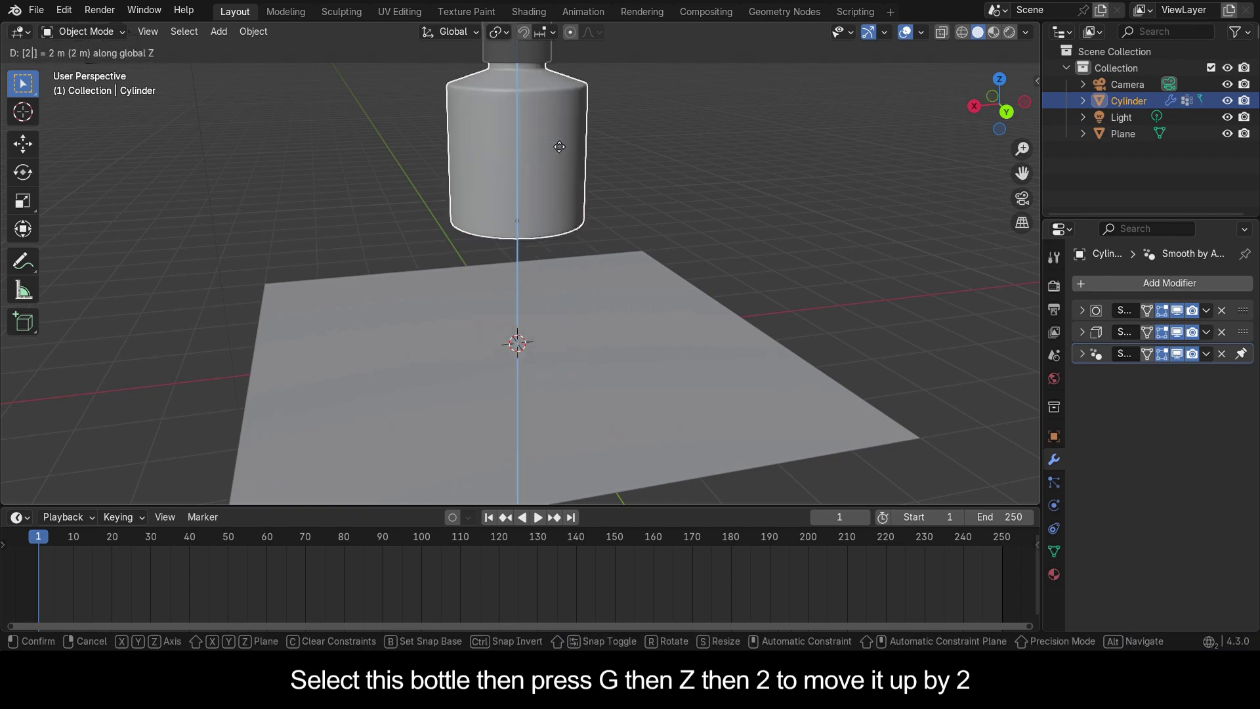
{"action": "key", "text": "Return"}
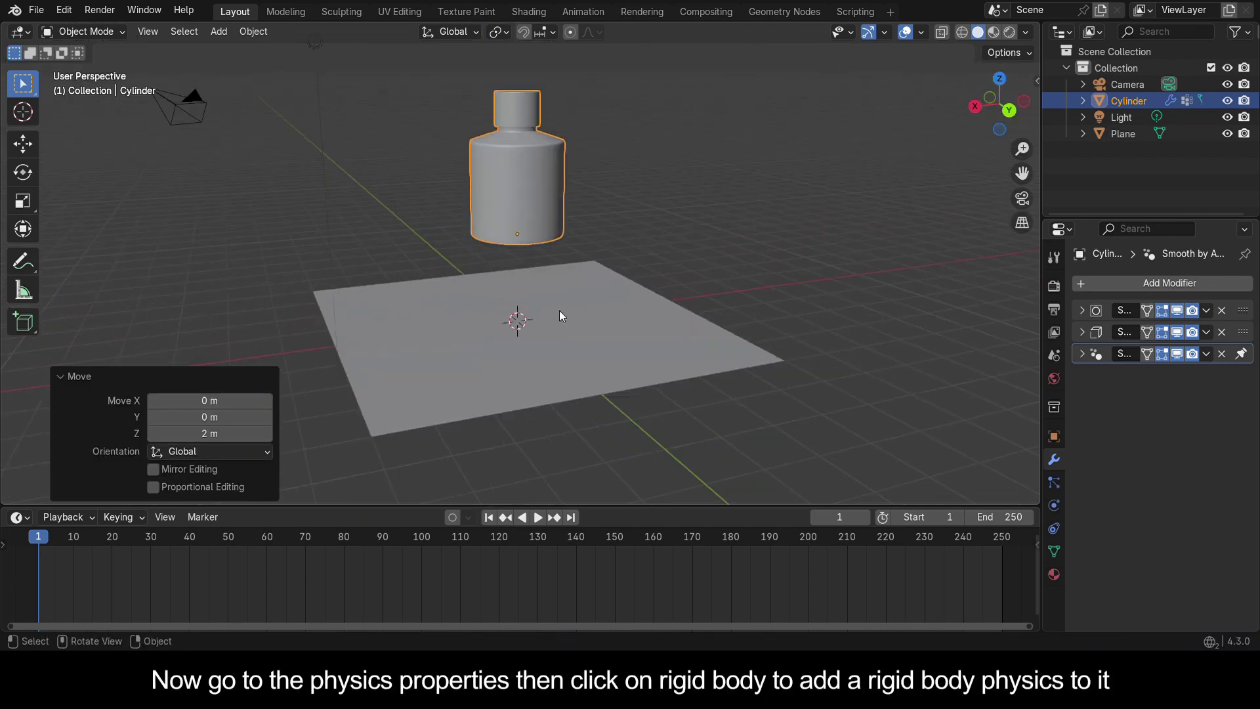
Step: Give the bottle a Rigid Body with Mesh collision shape and save
{"action": "left_click", "coordinate": [1055, 505]}
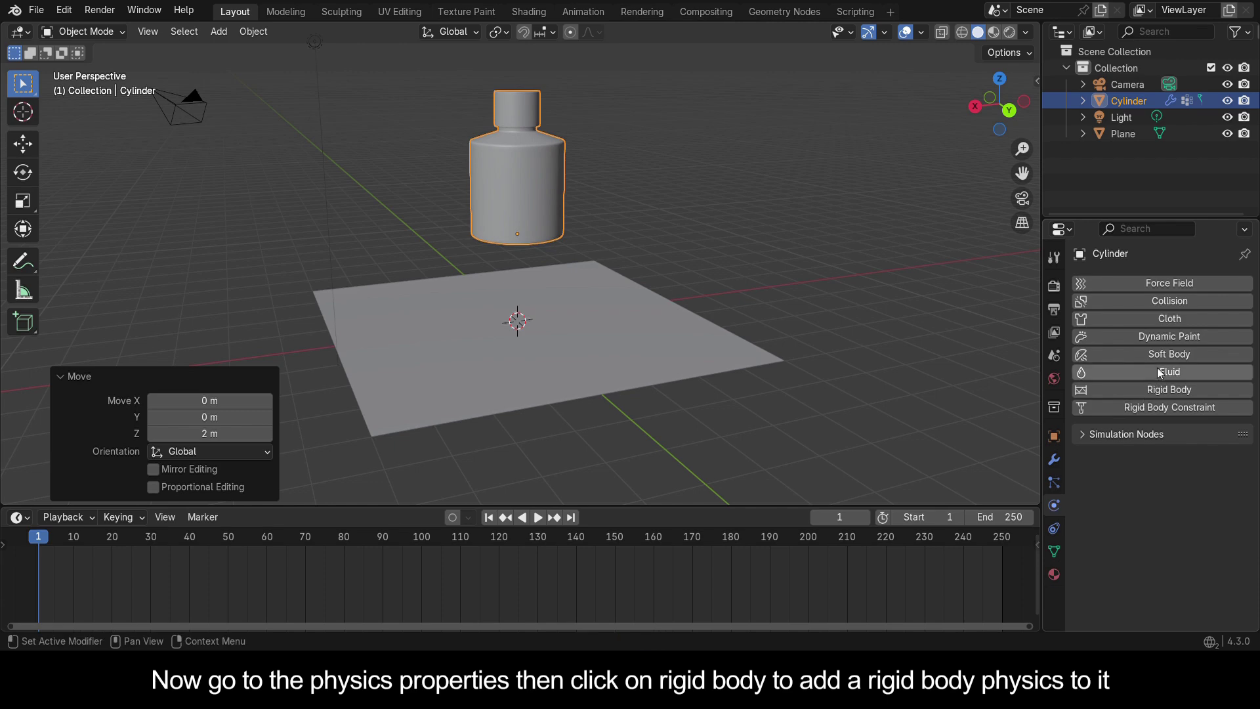
{"action": "left_click", "coordinate": [1164, 390]}
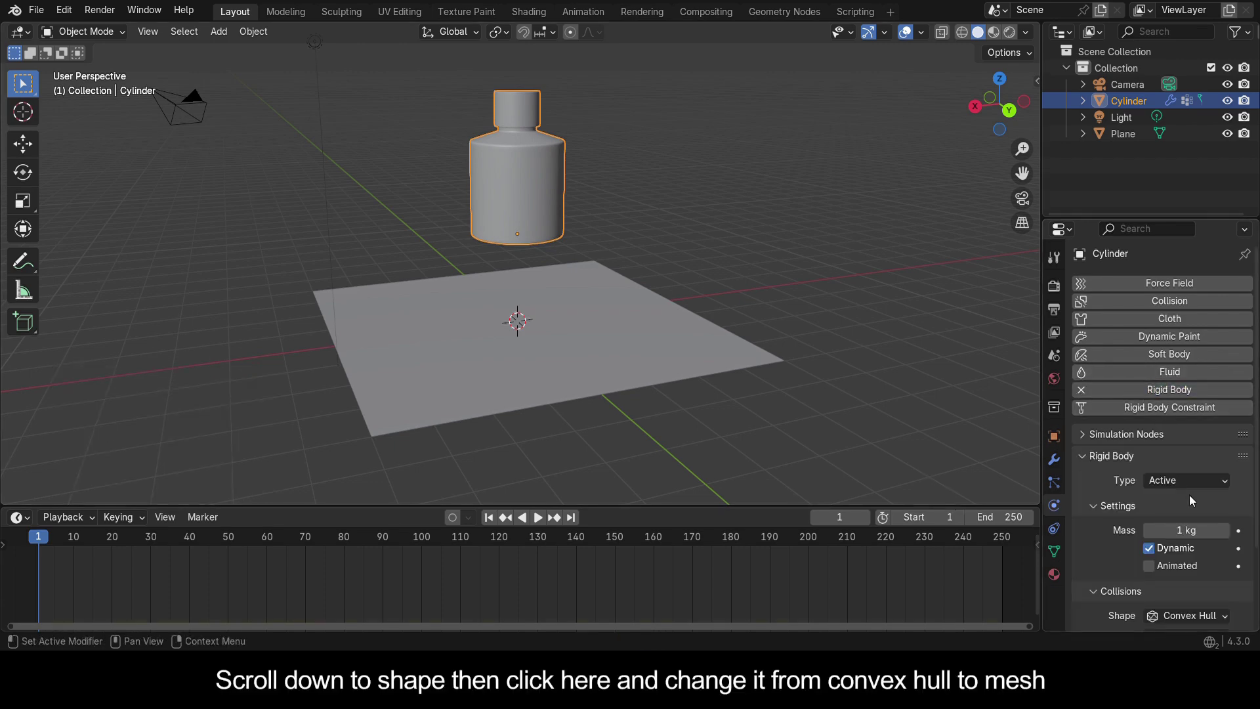
{"action": "scroll", "coordinate": [1202, 615], "scroll_direction": "down", "scroll_amount": 2}
{"action": "left_click", "coordinate": [1184, 582]}
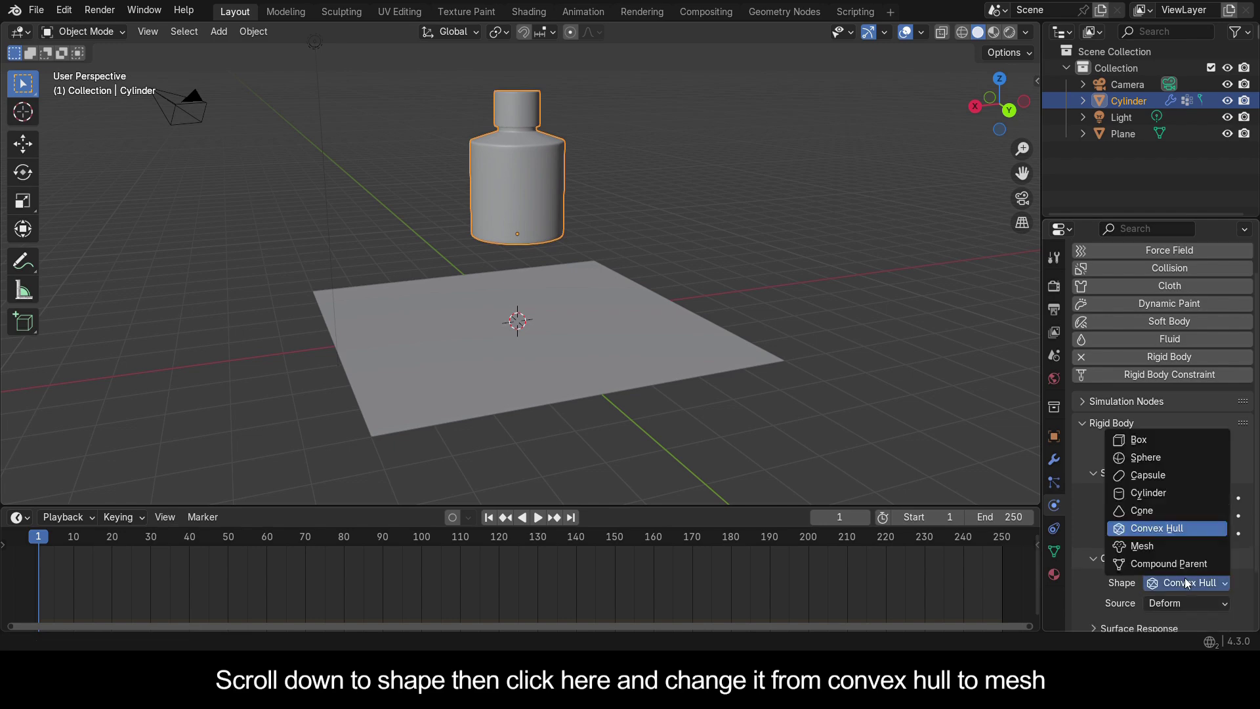
{"action": "left_click", "coordinate": [1176, 545]}
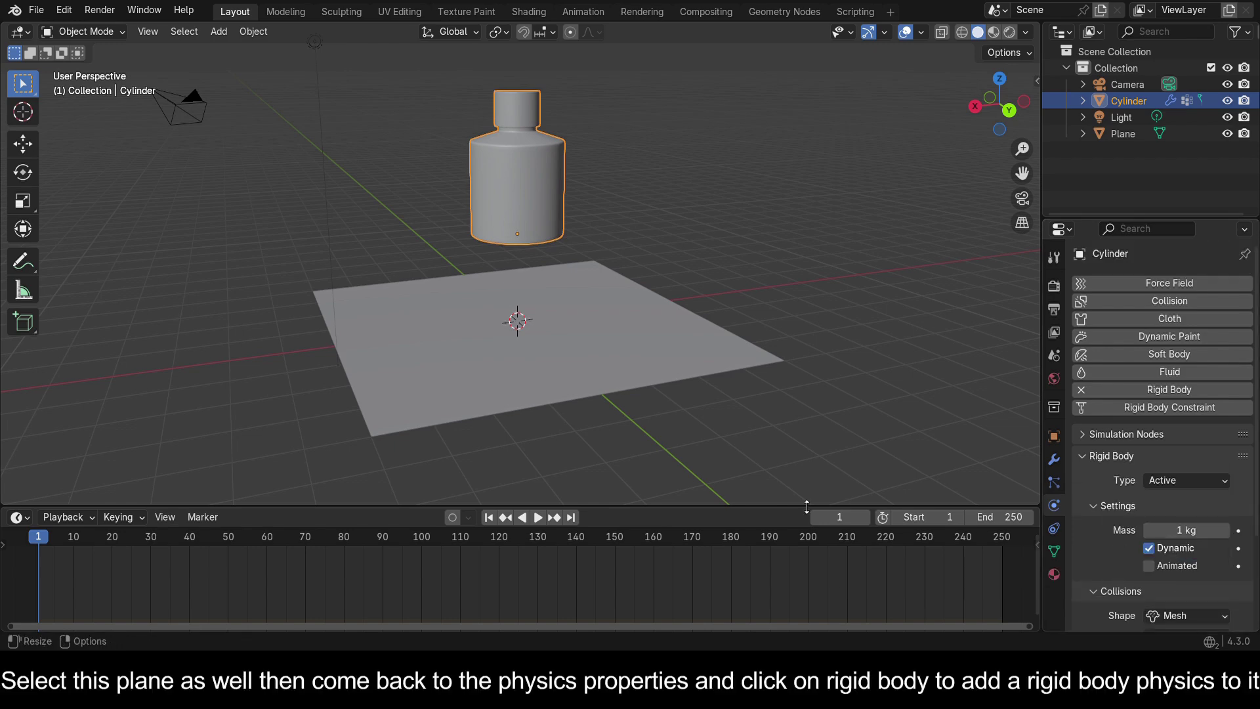
{"action": "key", "text": "ctrl+s"}
Step: Make the plane a Passive Rigid Body with Mesh collision shape and save
{"action": "left_click", "coordinate": [671, 361]}
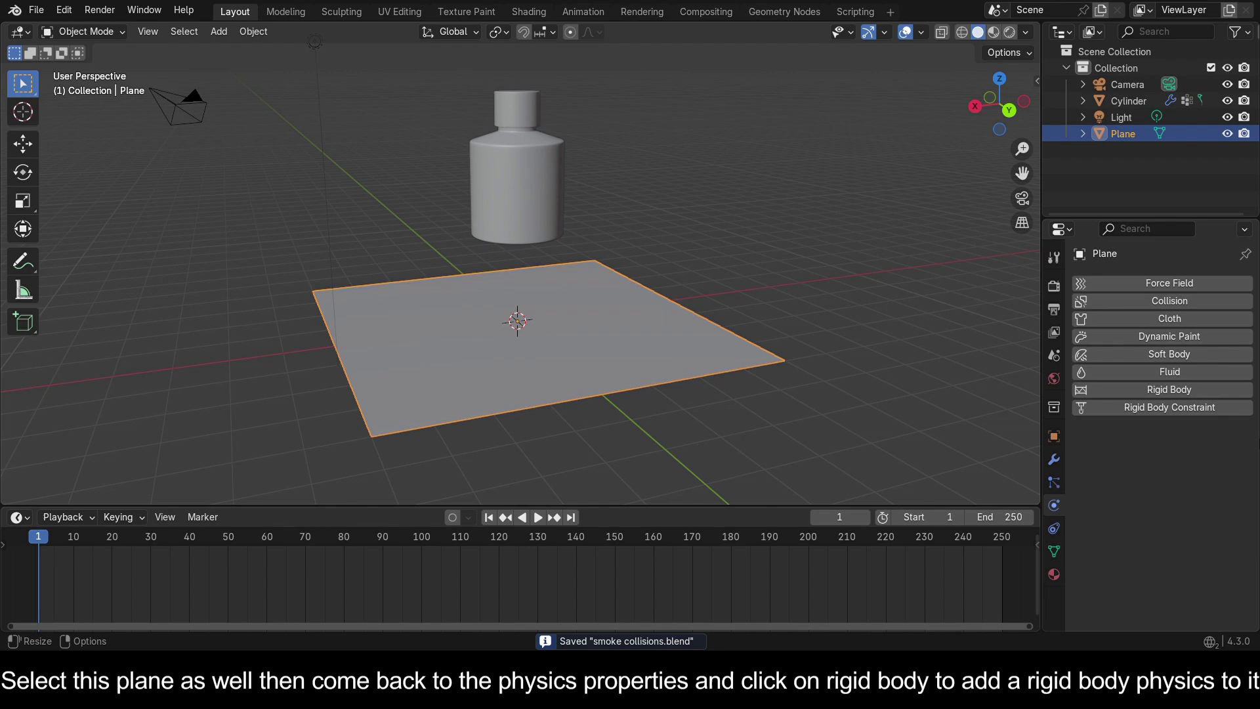
{"action": "left_click", "coordinate": [1176, 390]}
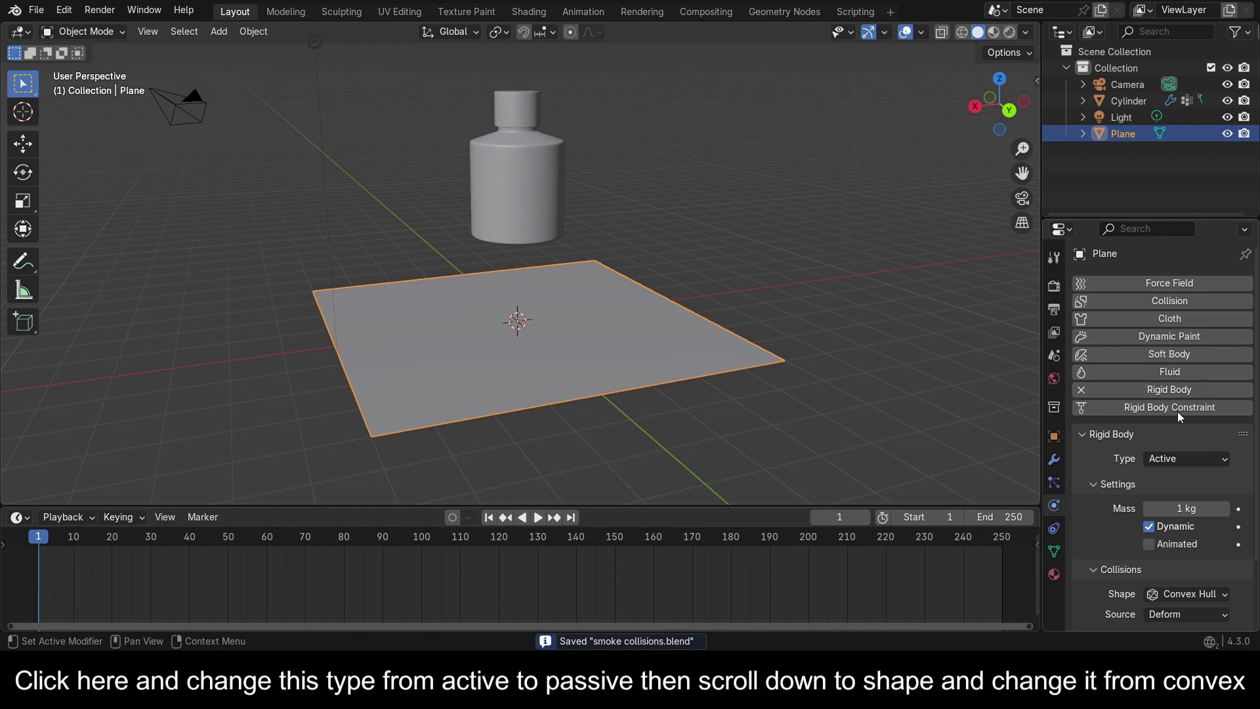
{"action": "left_click", "coordinate": [1196, 457]}
{"action": "left_click", "coordinate": [1175, 495]}
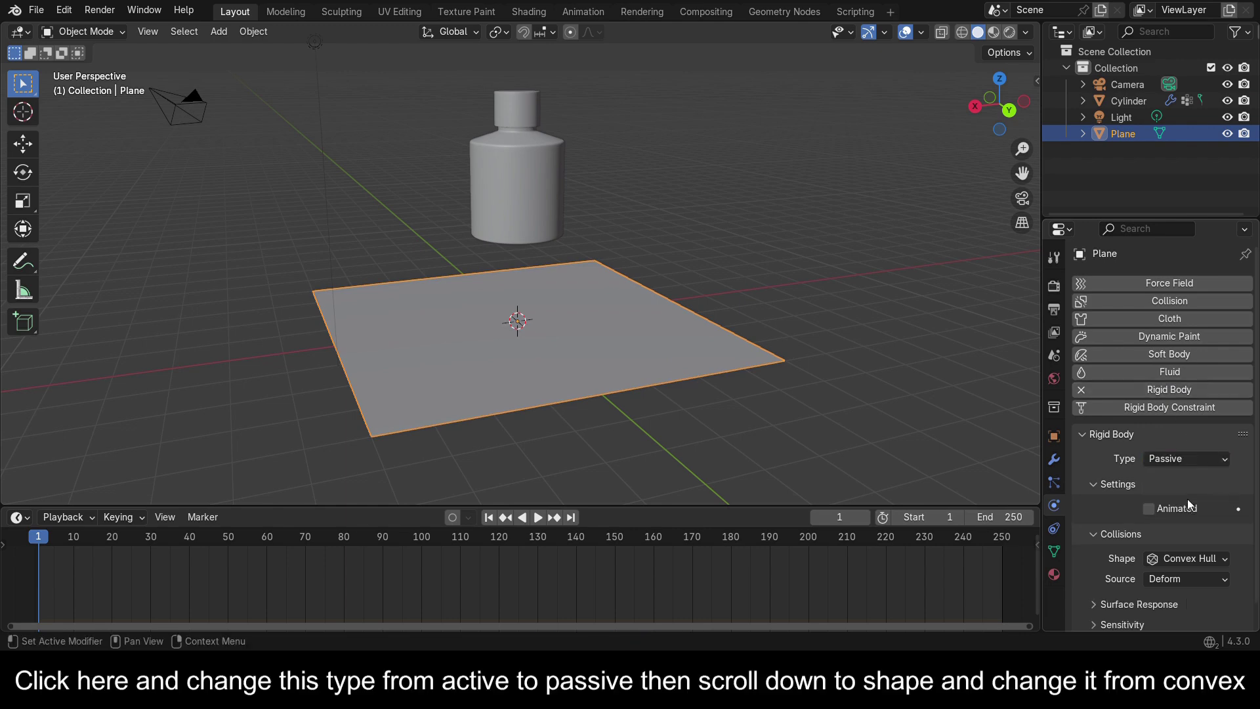
{"action": "left_click", "coordinate": [1208, 559]}
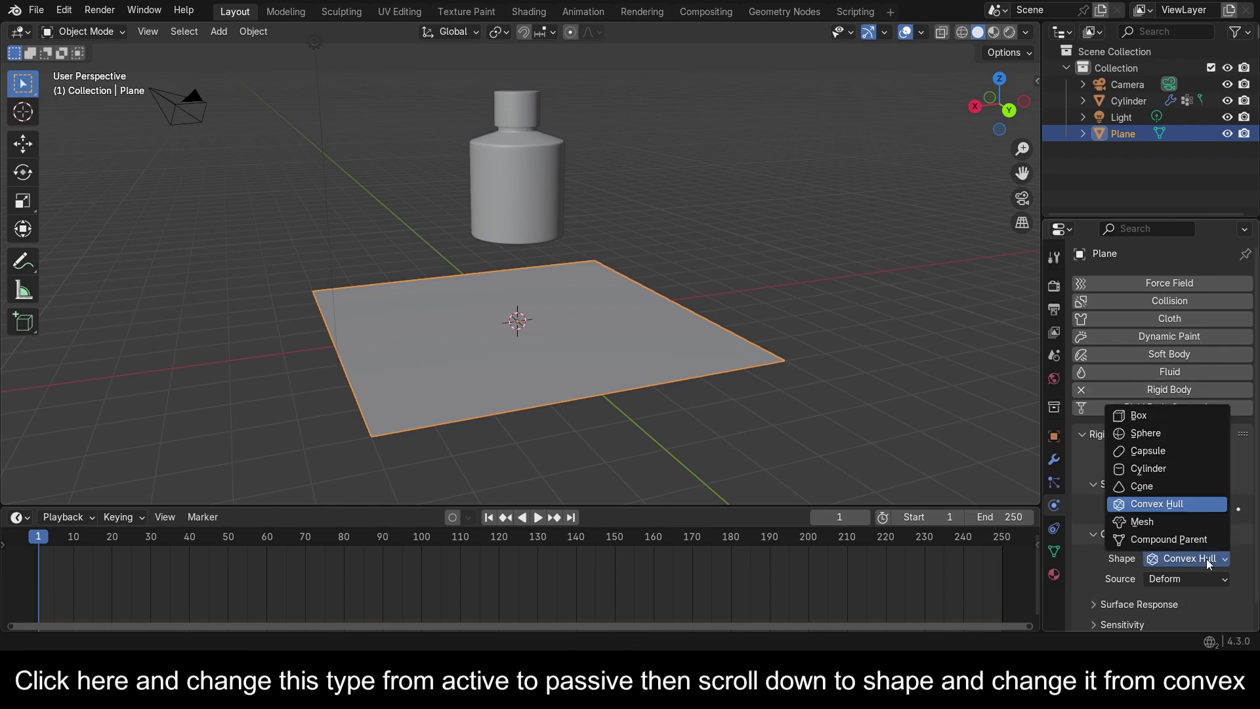
{"action": "left_click", "coordinate": [1179, 521]}
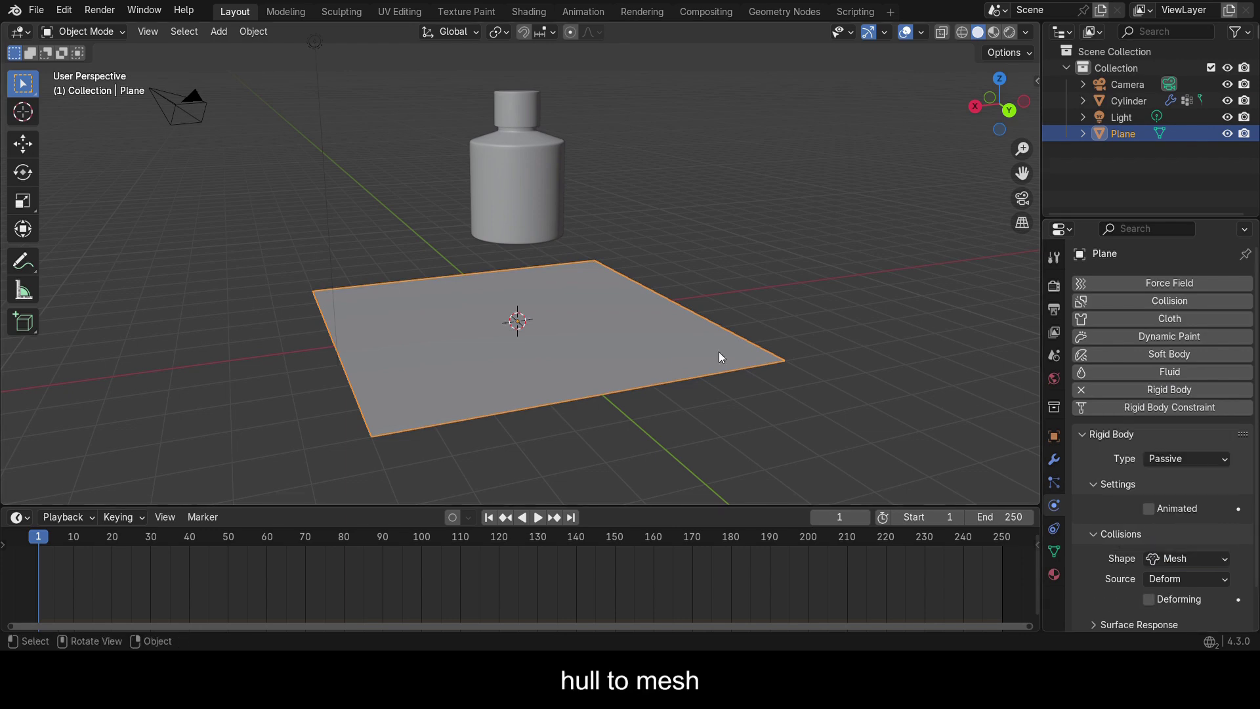
{"action": "key", "text": "ctrl+s"}
Step: Play the animation from the front view to watch the bottle fall onto the plane
{"action": "key", "text": "space"}
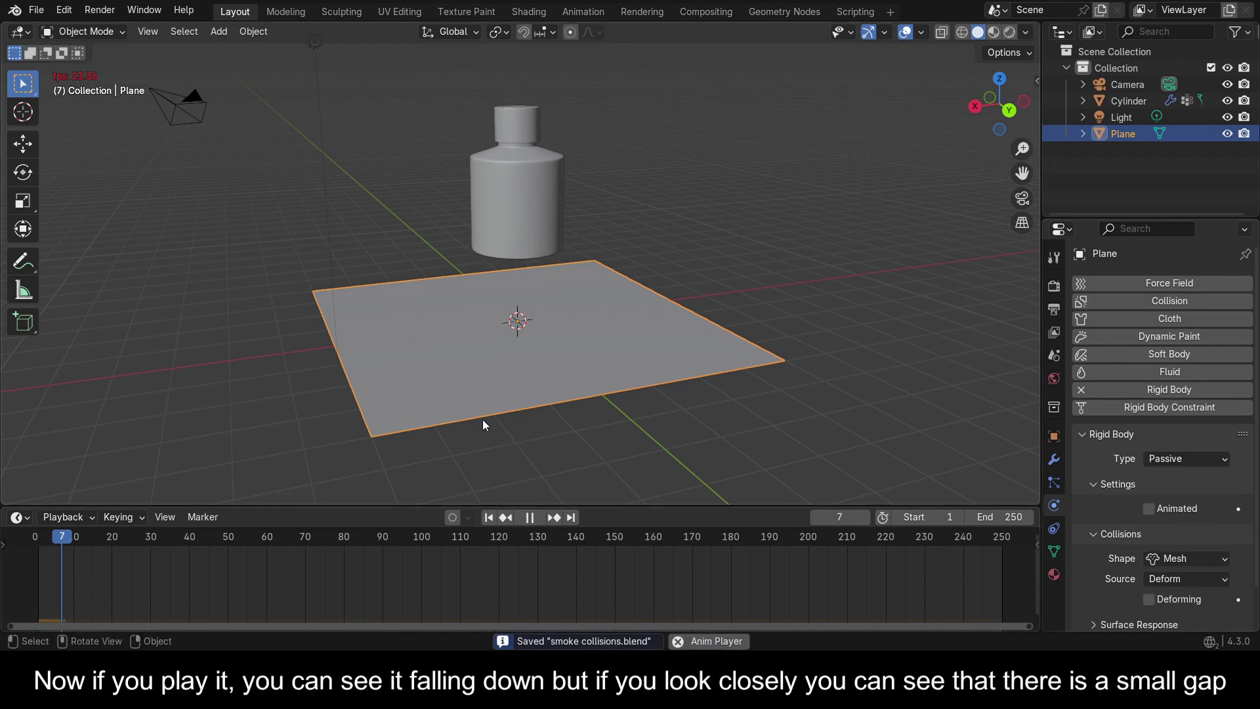
{"action": "key", "text": "Escape"}
{"action": "key", "text": "ctrl+KP_1"}
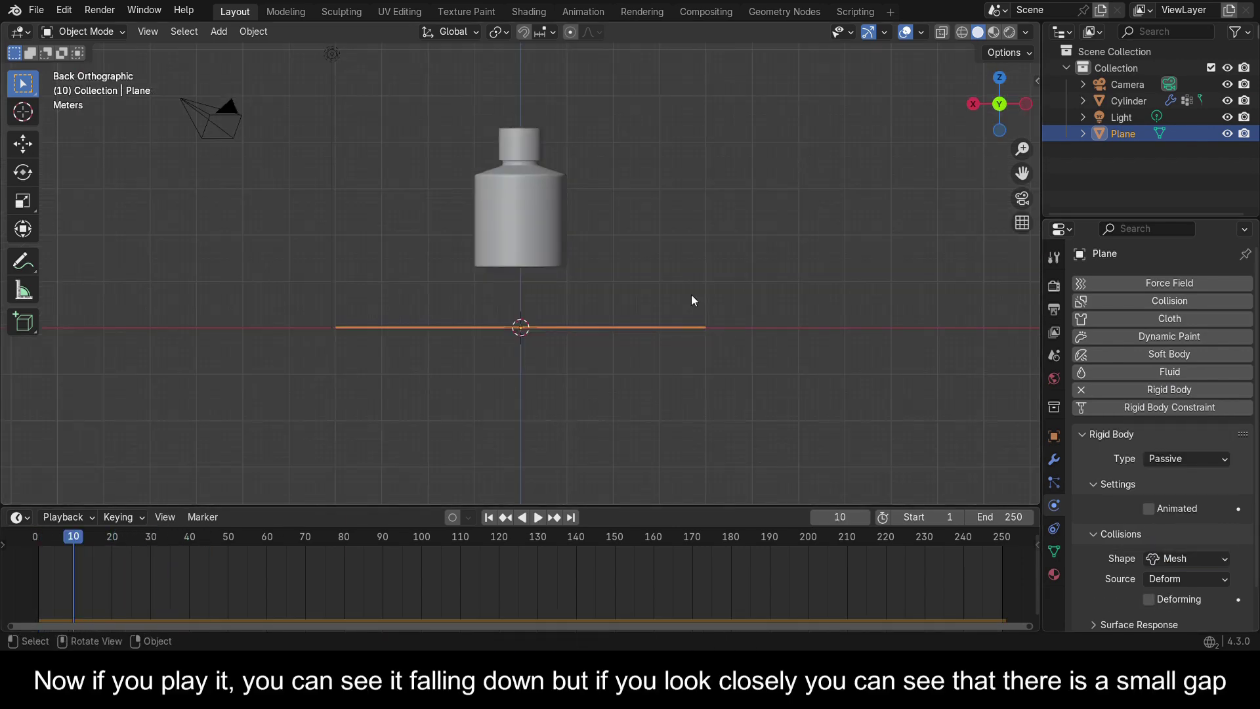
{"action": "scroll", "coordinate": [686, 299], "scroll_direction": "up", "scroll_amount": 4}
{"action": "key", "text": "space"}
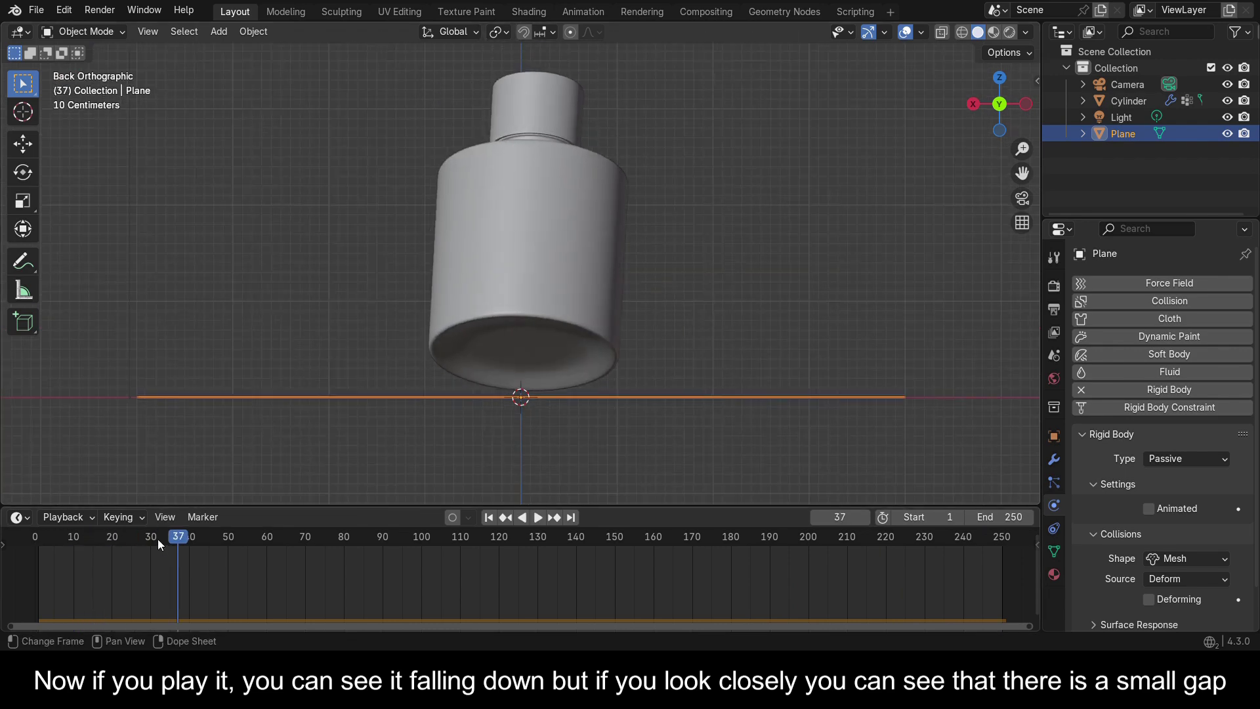
{"action": "left_click_drag", "start_coordinate": [155, 542], "coordinate": [96, 541]}
Step: Set the collision margin of both the bottle and the plane to 0.001 m
{"action": "left_click", "coordinate": [550, 323]}
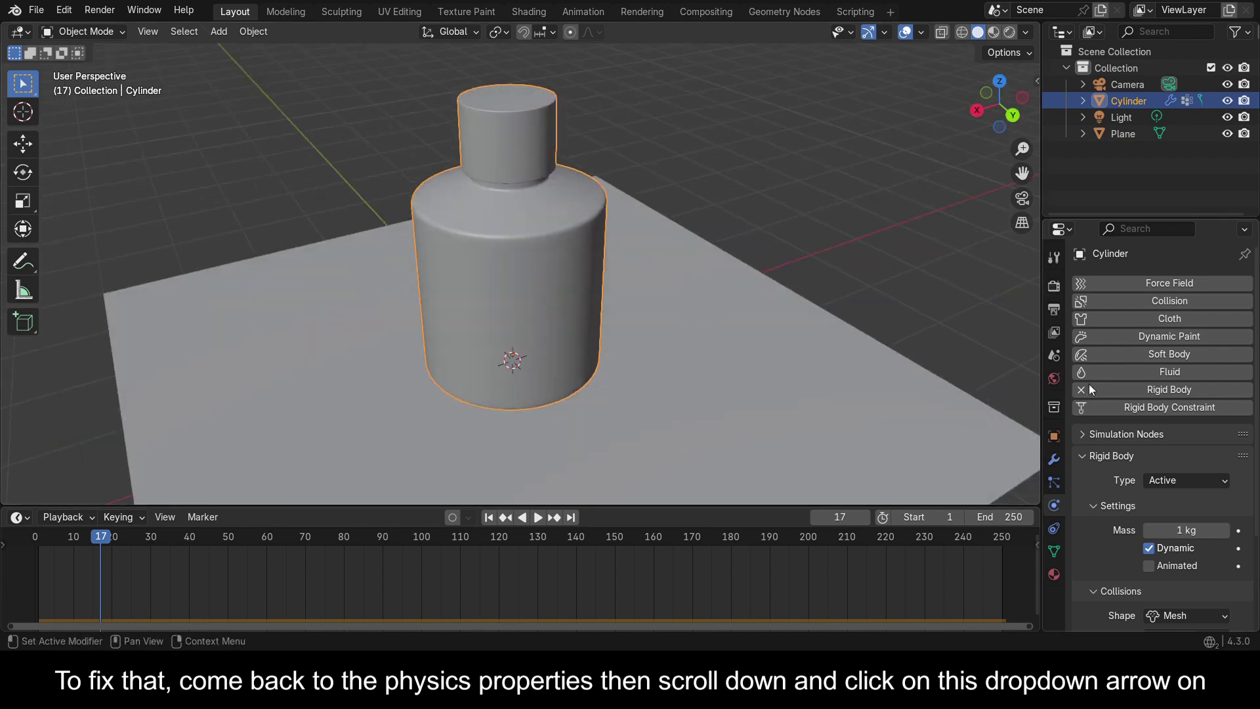
{"action": "scroll", "coordinate": [1113, 480], "scroll_direction": "down", "scroll_amount": 1}
{"action": "scroll", "coordinate": [1113, 481], "scroll_direction": "down", "scroll_amount": 3}
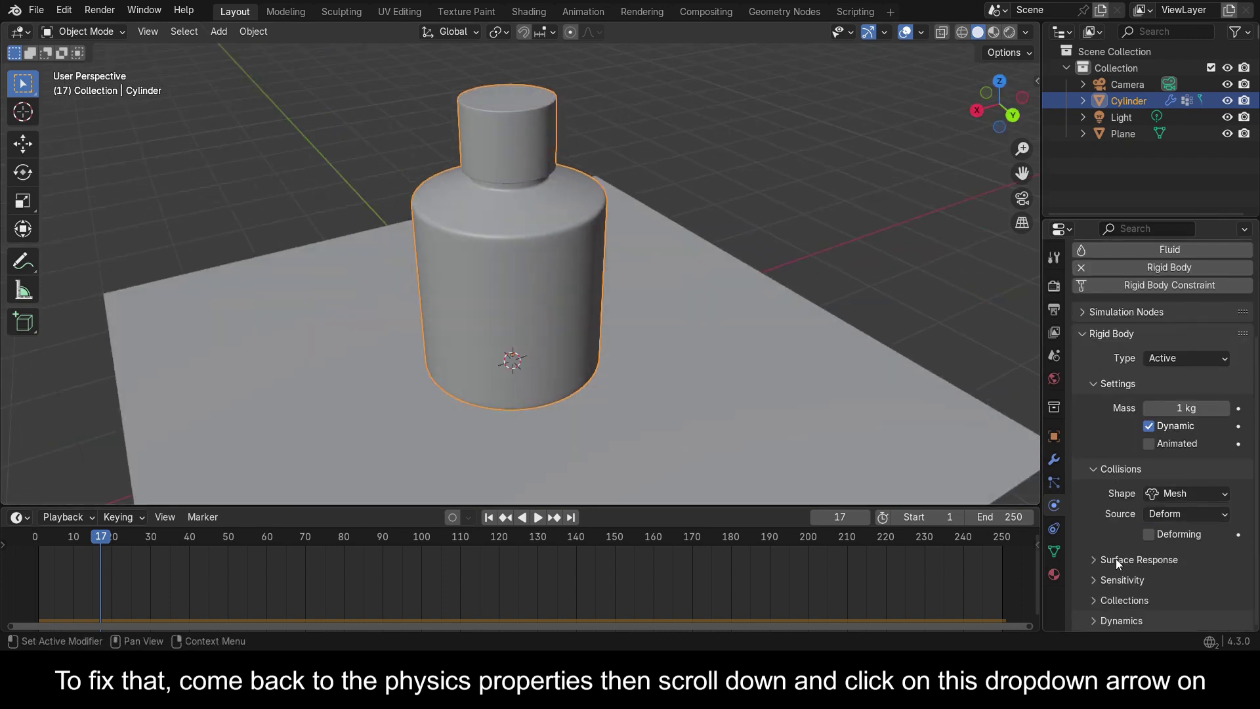
{"action": "left_click", "coordinate": [1094, 580]}
{"action": "scroll", "coordinate": [1116, 574], "scroll_direction": "down", "scroll_amount": 1}
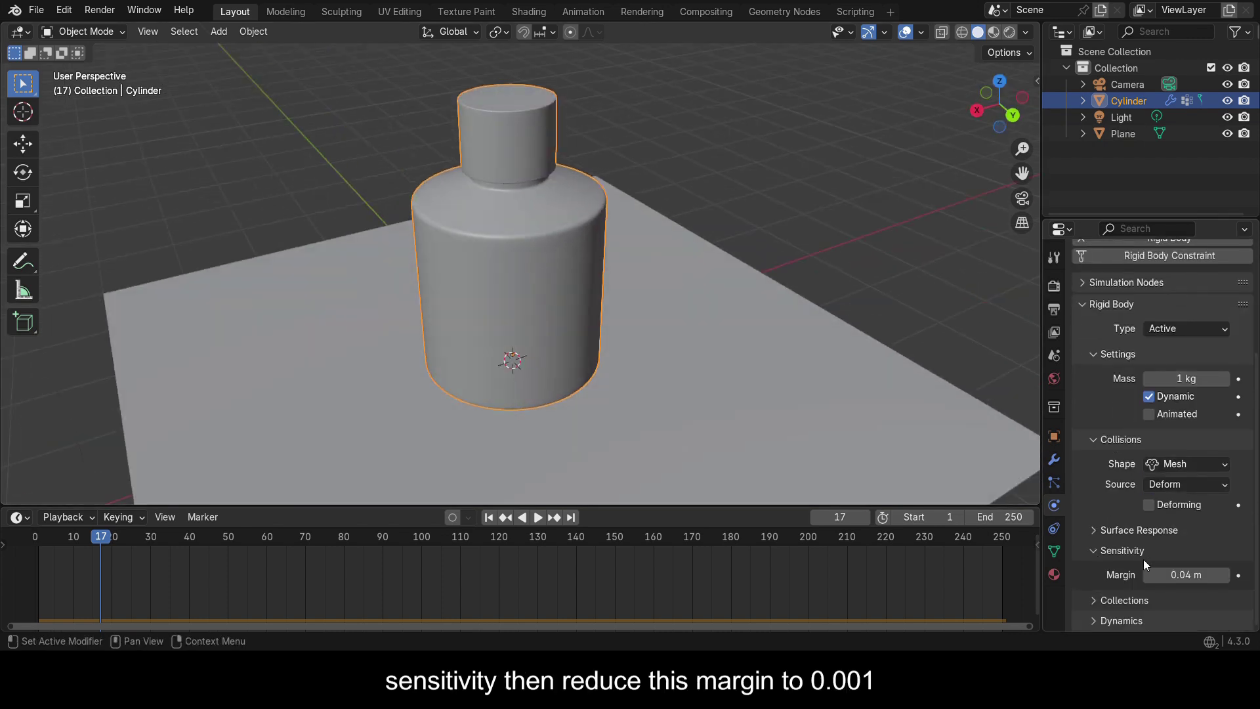
{"action": "double_click", "coordinate": [1195, 576]}
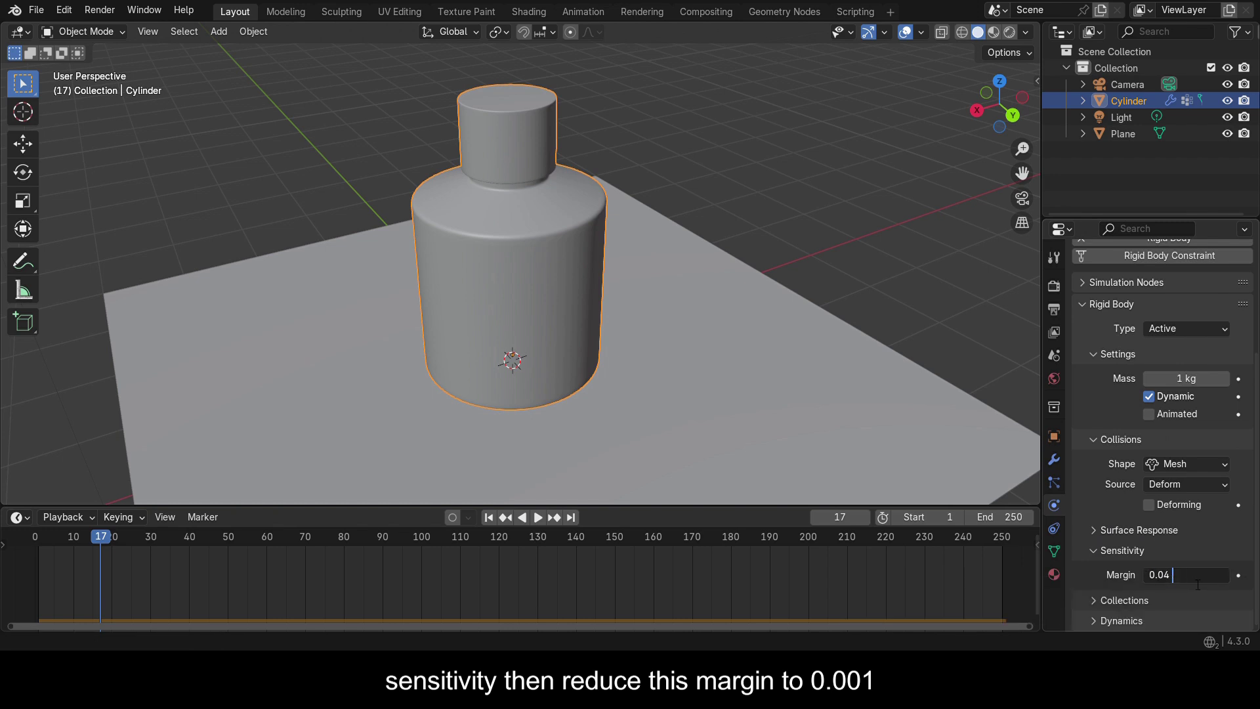
{"action": "type", "text": "0.001"}
{"action": "key", "text": "Return"}
{"action": "left_click", "coordinate": [793, 418]}
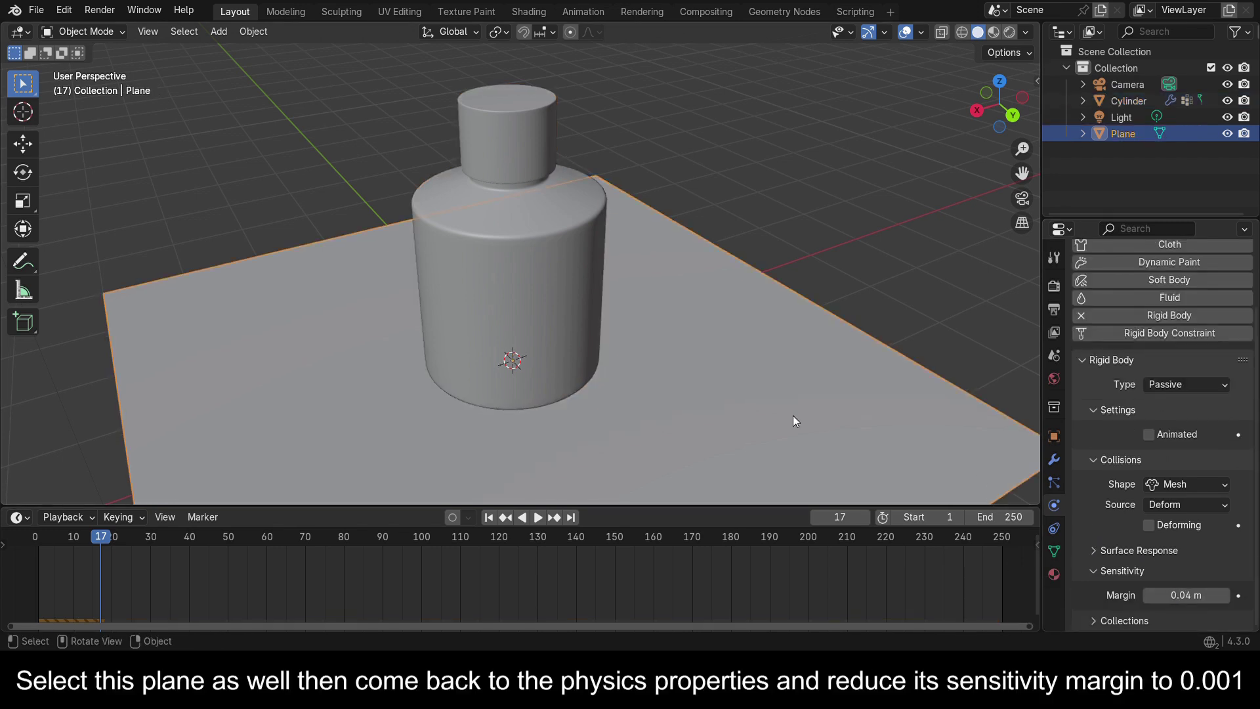
{"action": "left_click", "coordinate": [1178, 595]}
{"action": "type", "text": "0"}
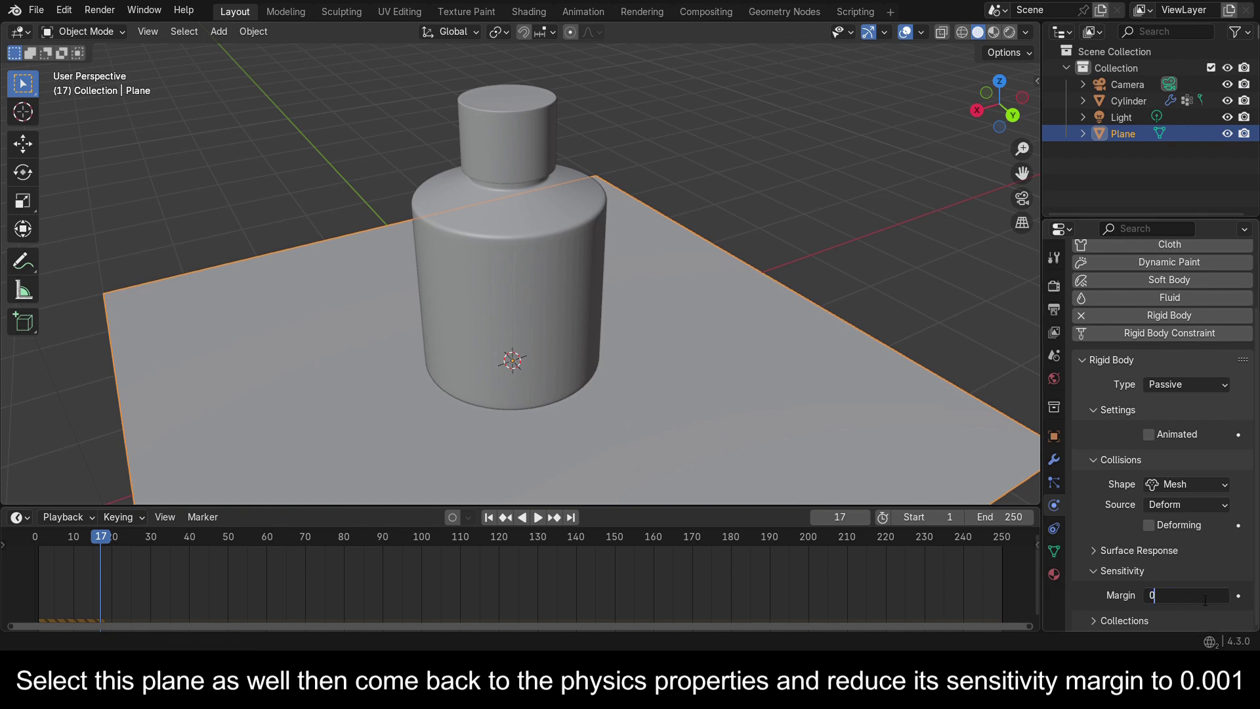
{"action": "type", "text": ".001"}
{"action": "key", "text": "Return"}
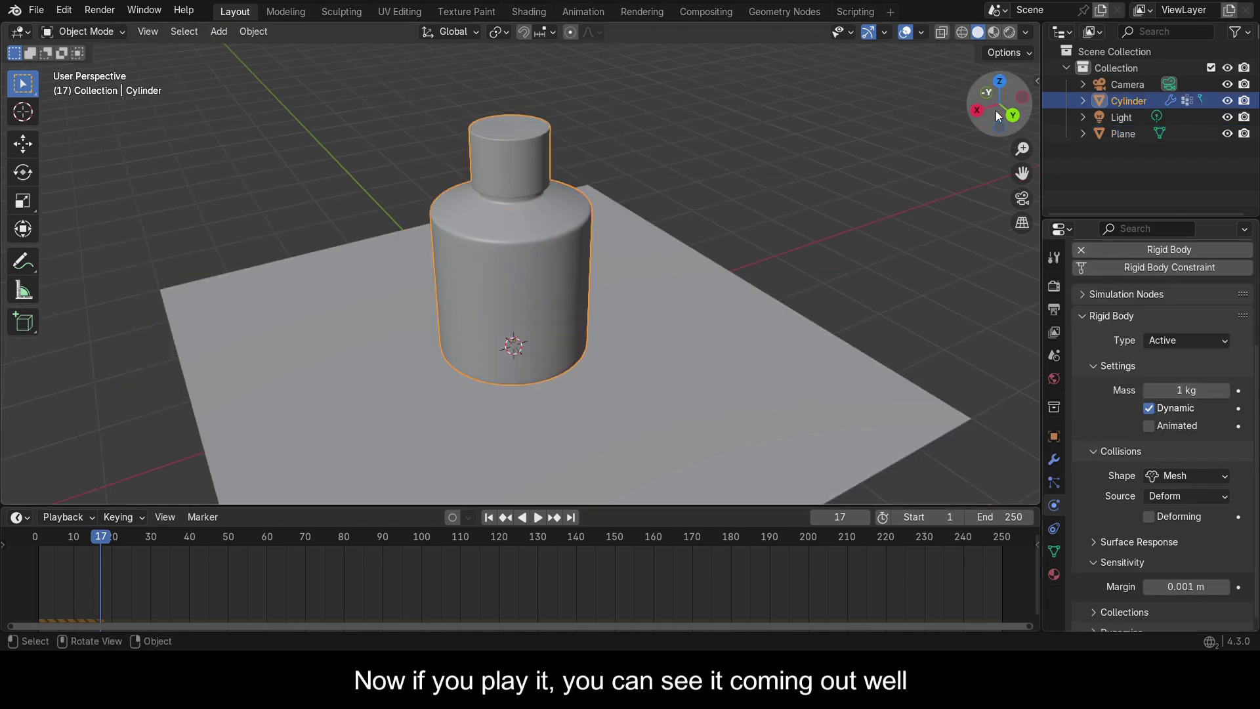
Step: Rewind, save, and replay the animation to check the bottle lands flush
{"action": "key", "text": "ctrl+KP_1"}
{"action": "left_click", "coordinate": [35, 548]}
{"action": "key", "text": "ctrl+s"}
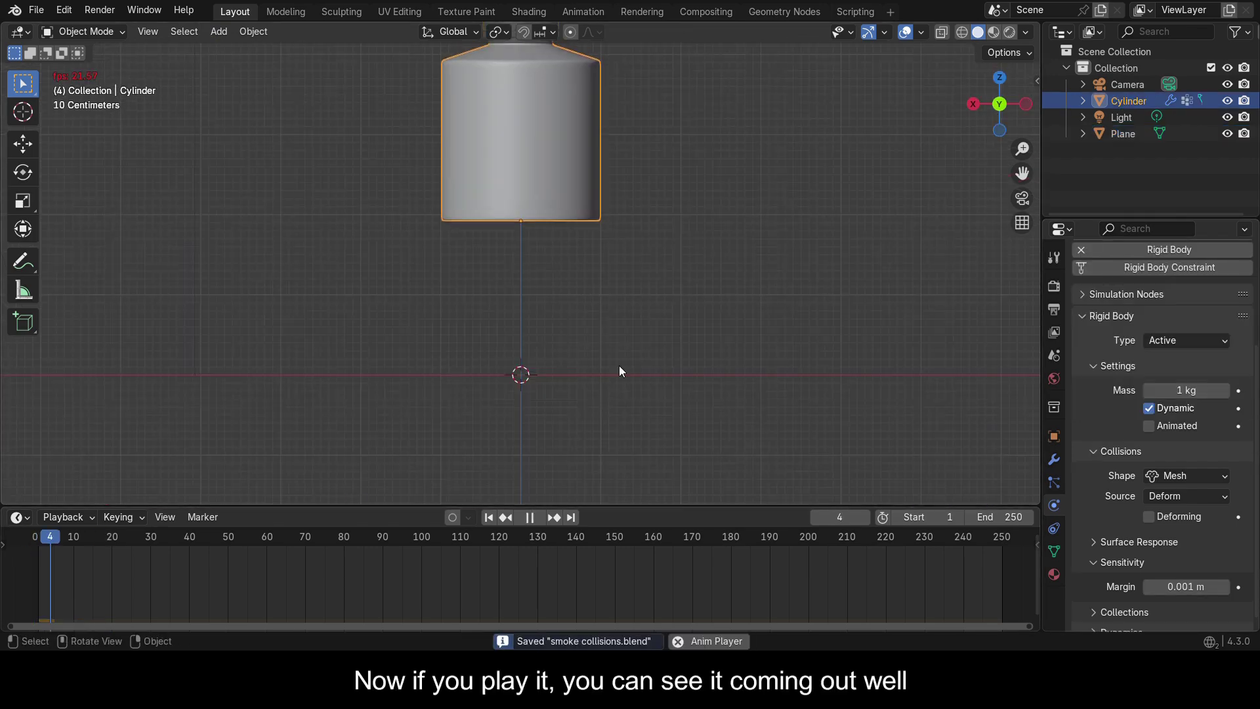
{"action": "key", "text": "space"}
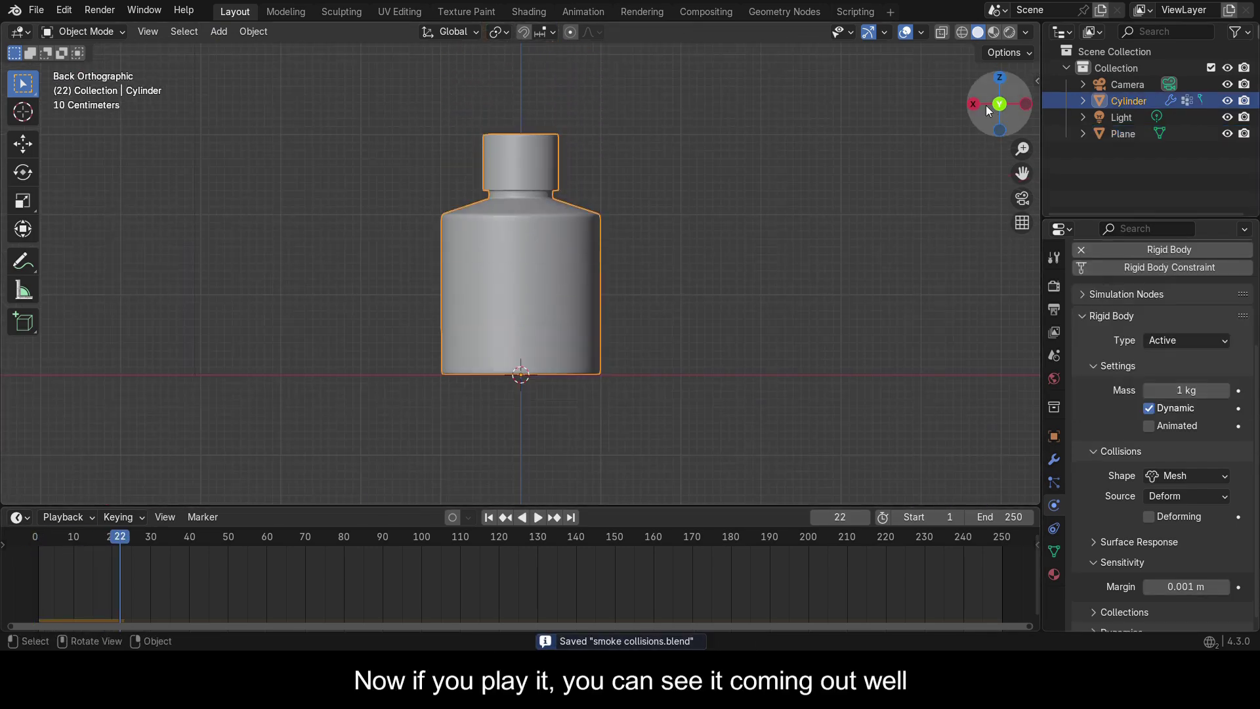
{"action": "left_click_drag", "start_coordinate": [986, 105], "coordinate": [984, 128]}
{"action": "key", "text": "space"}
{"action": "left_click", "coordinate": [35, 545]}
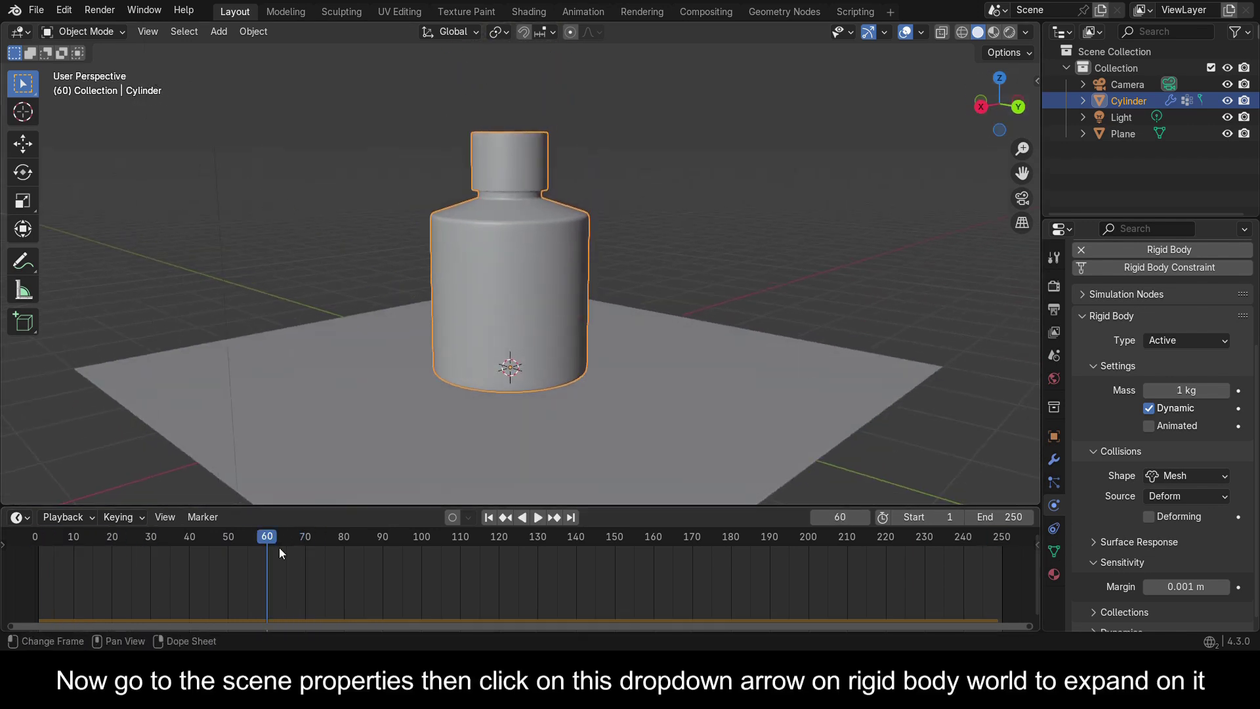
{"action": "left_click", "coordinate": [1055, 358]}
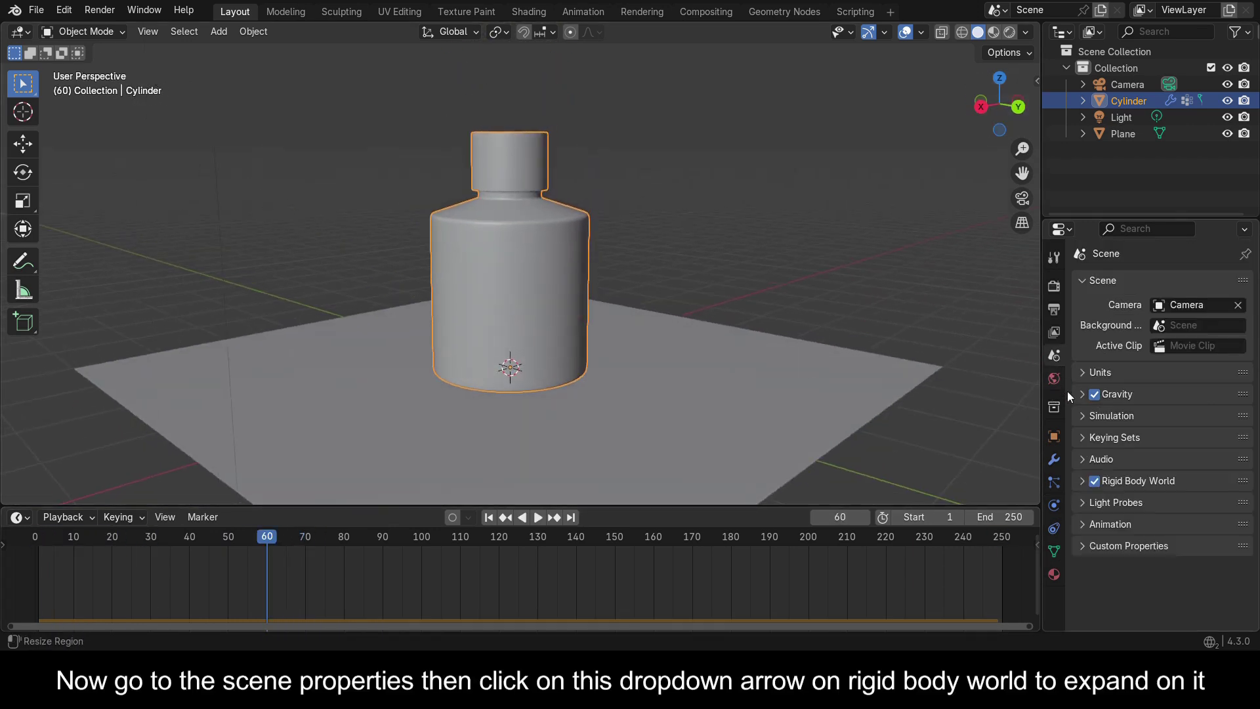
Step: Set the Rigid Body World cache Simulation Start to frame 60 and bake the simulation
{"action": "left_click", "coordinate": [1082, 481]}
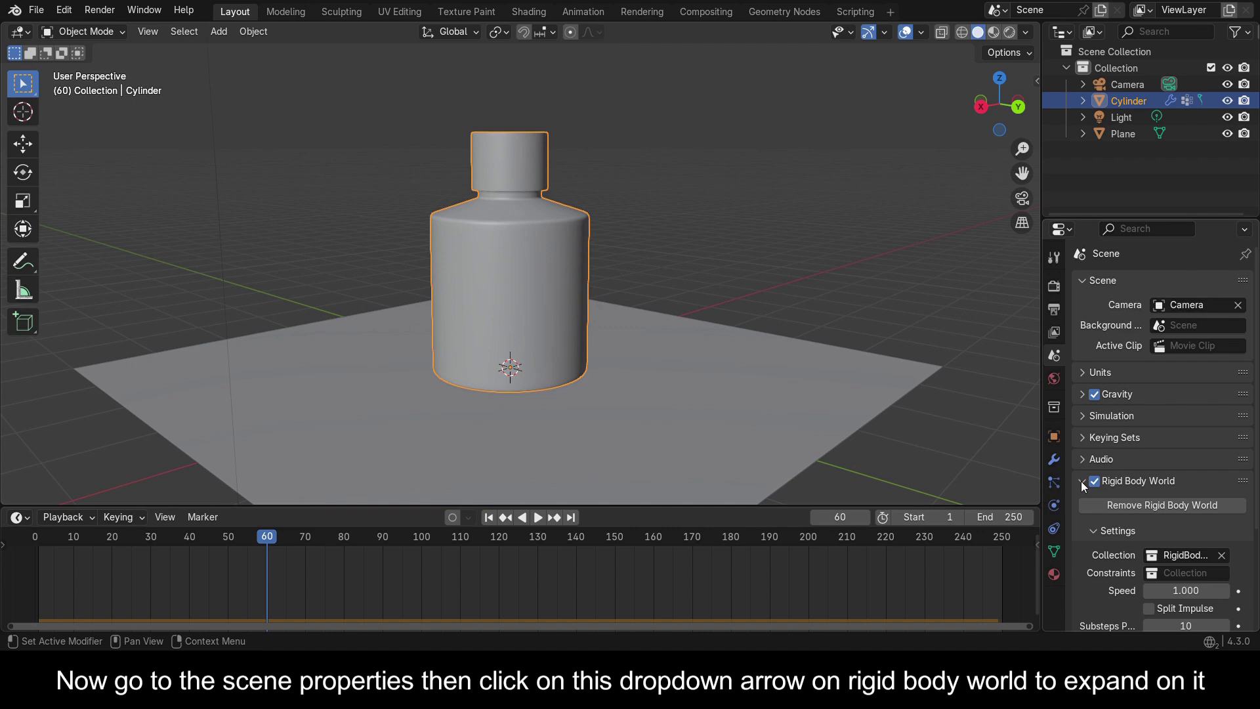
{"action": "scroll", "coordinate": [1191, 428], "scroll_direction": "down", "scroll_amount": 5}
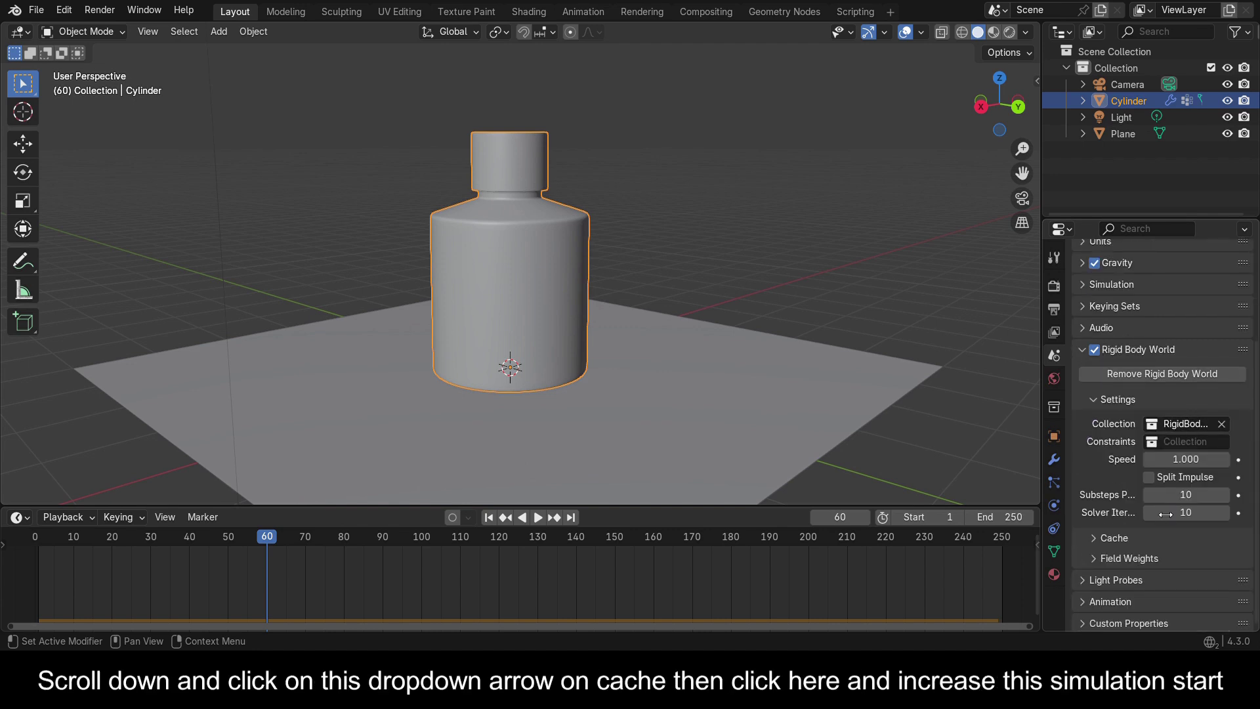
{"action": "left_click", "coordinate": [1115, 538]}
{"action": "scroll", "coordinate": [1138, 514], "scroll_direction": "down", "scroll_amount": 3}
{"action": "left_click", "coordinate": [1193, 468]}
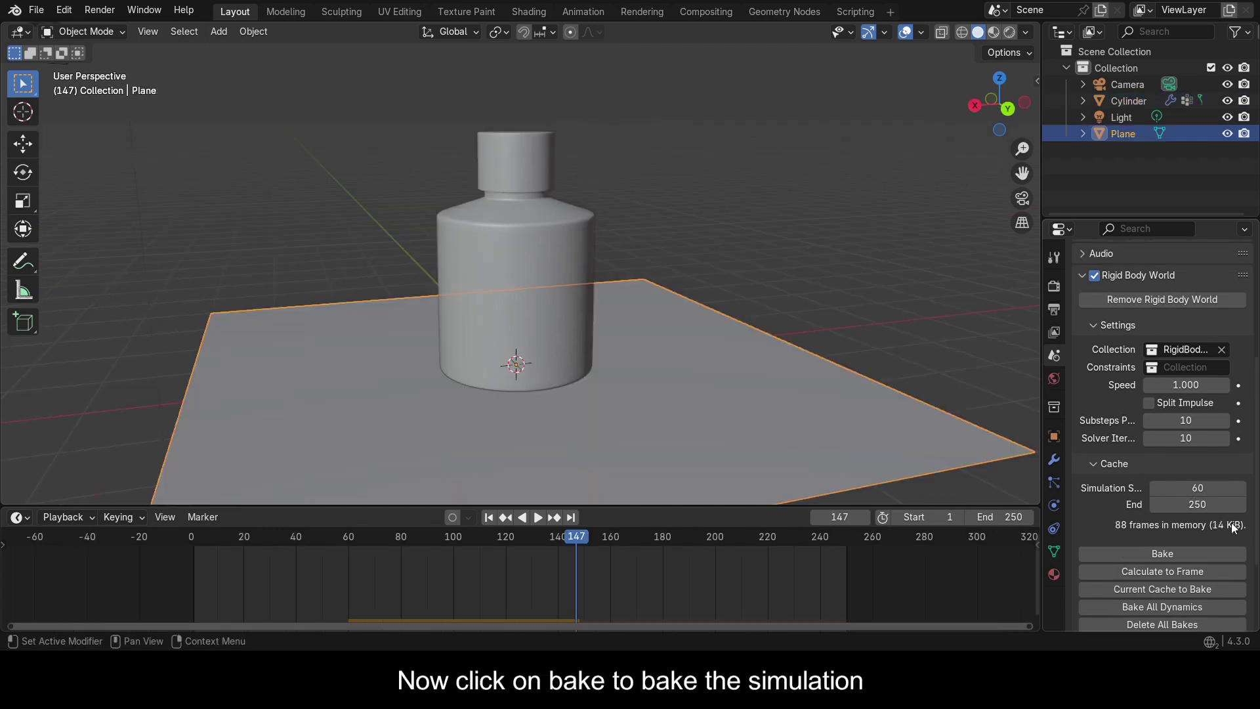
{"action": "left_click", "coordinate": [1188, 555]}
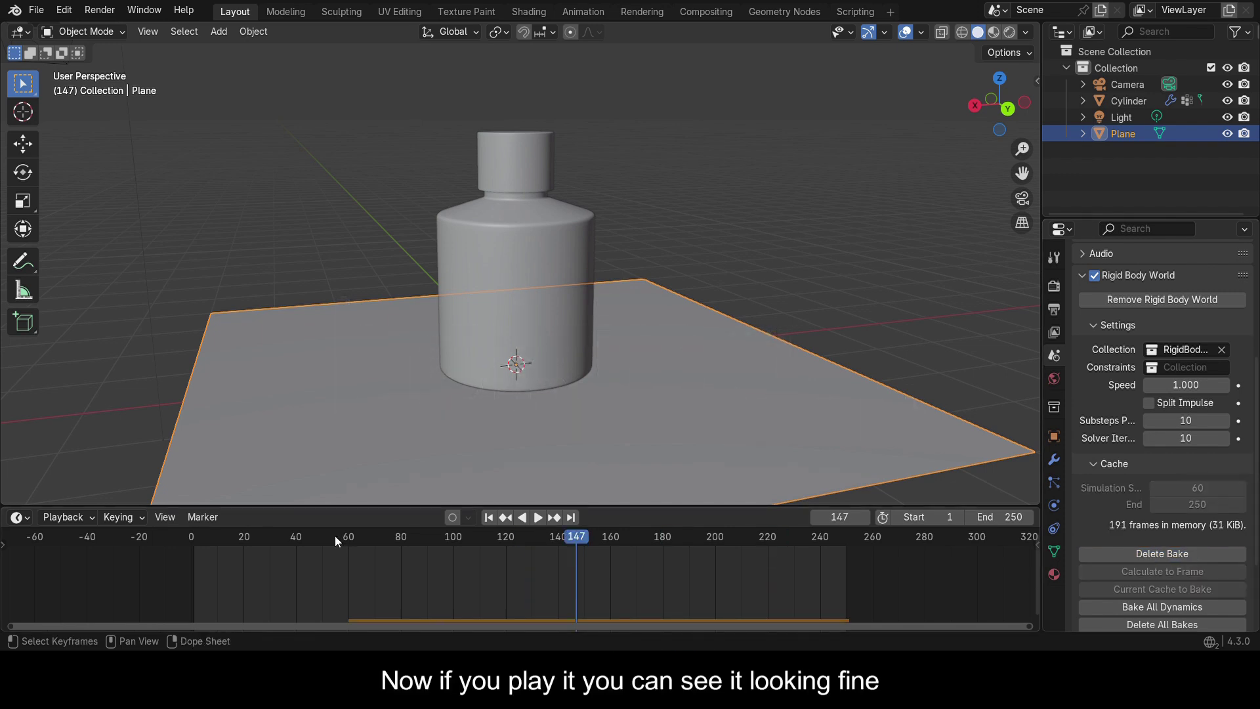
Step: Play back the baked bottle fall from the start and save the file
{"action": "key", "text": "shift+Left"}
{"action": "key", "text": "space"}
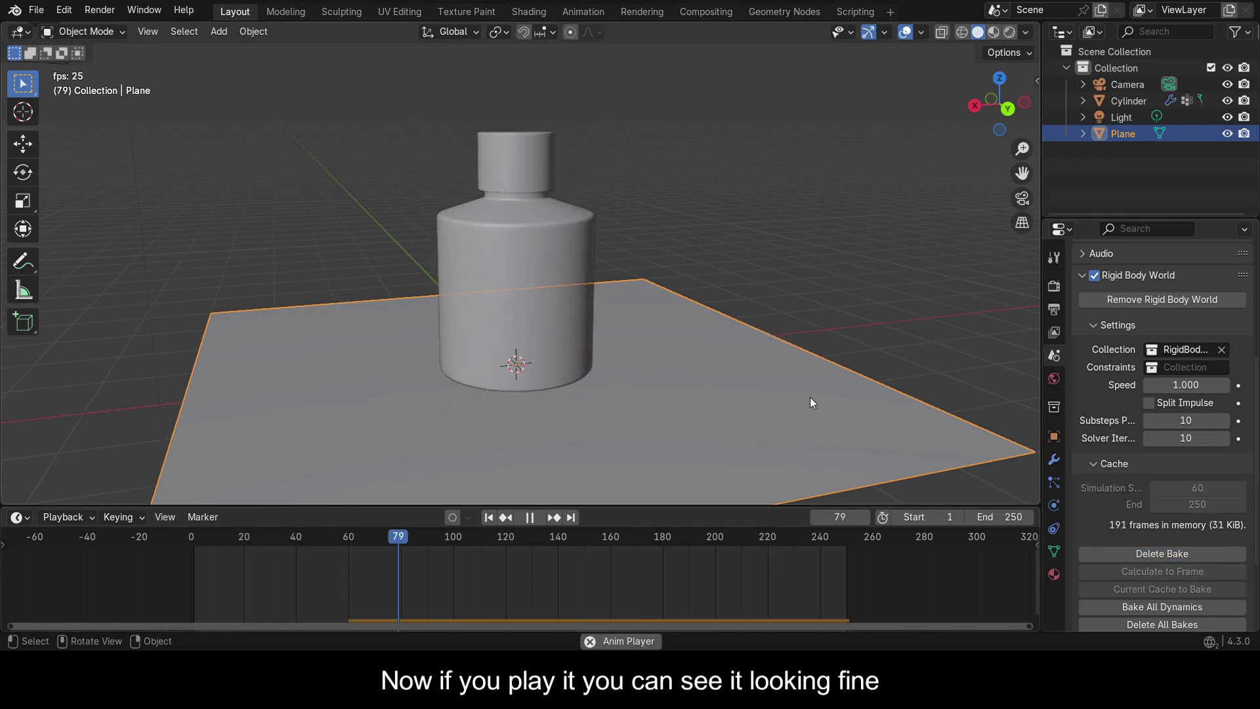
{"action": "key", "text": "space"}
{"action": "key", "text": "ctrl+s"}
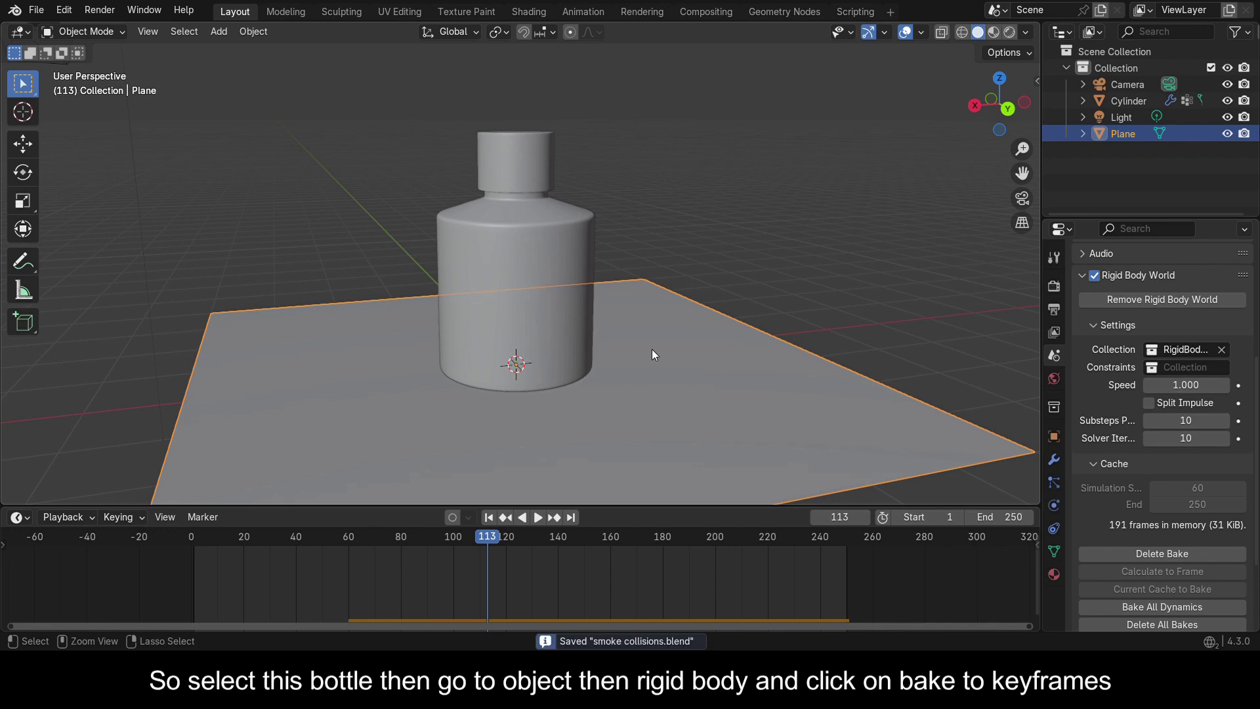
Step: Bake the bottle's rigid body motion to keyframes for frames 1–250 and preview it
{"action": "left_click", "coordinate": [512, 187]}
{"action": "left_click", "coordinate": [254, 31]}
{"action": "mouse_move", "coordinate": [309, 474]}
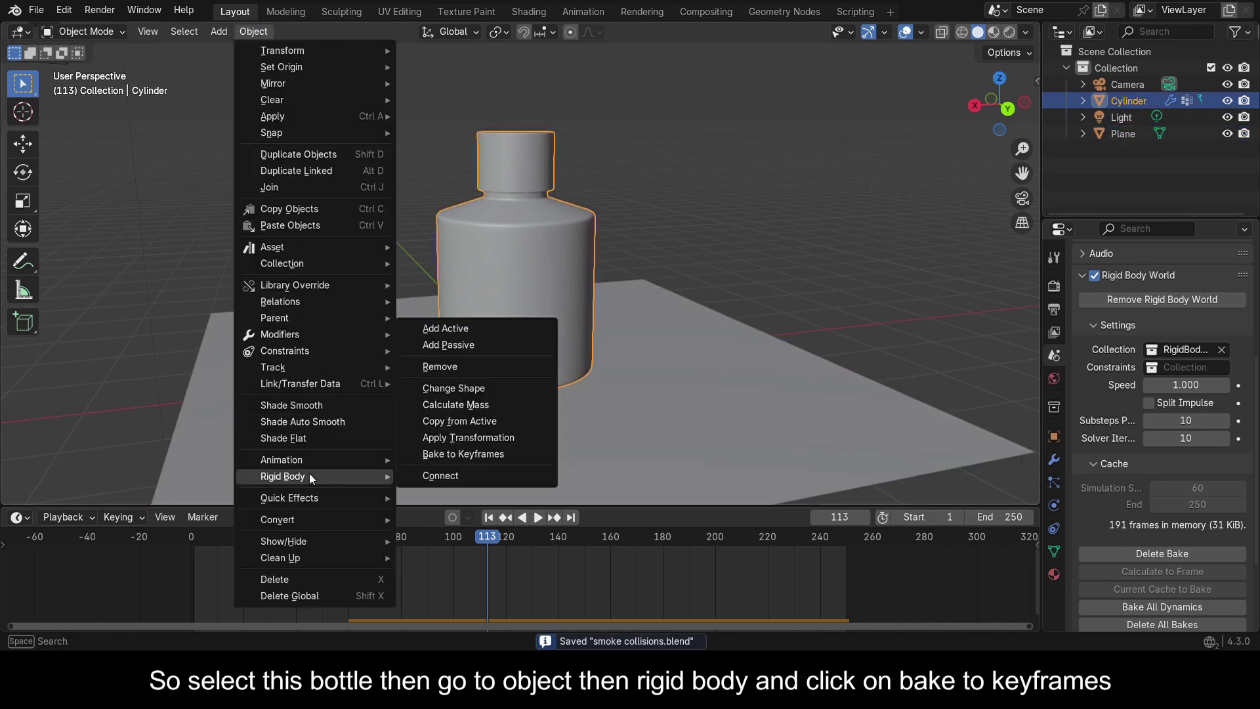
{"action": "left_click", "coordinate": [462, 454]}
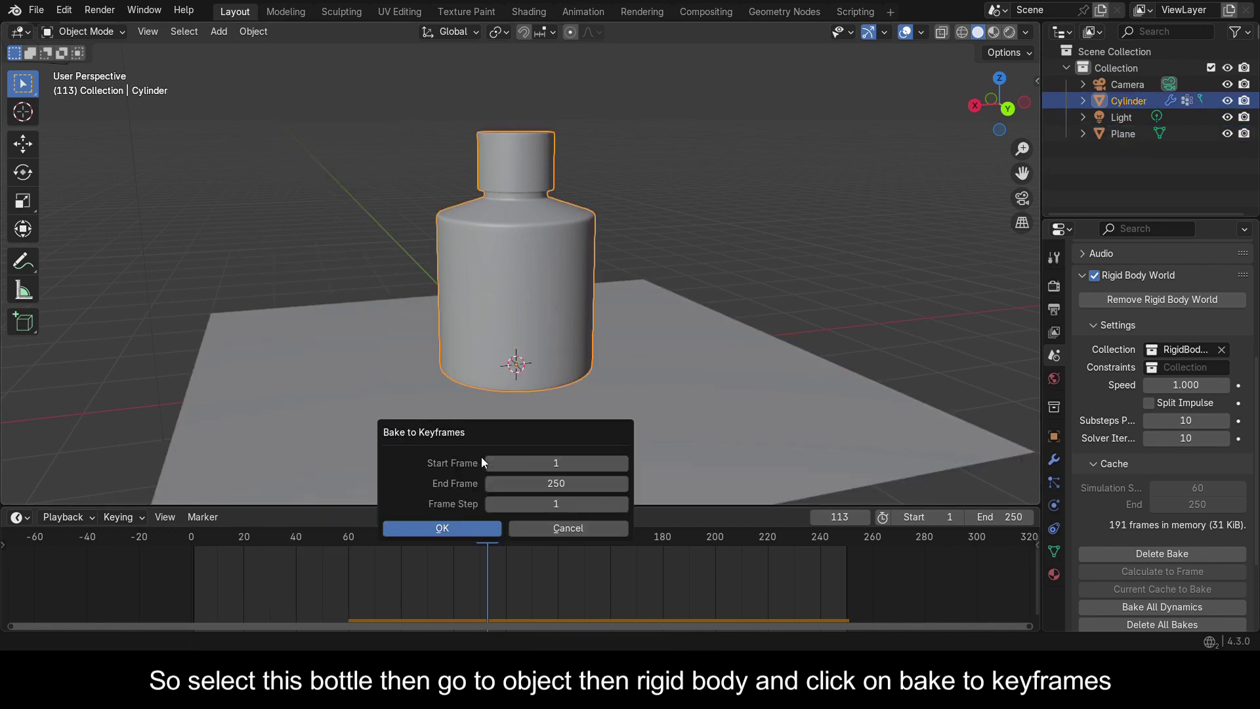
{"action": "left_click", "coordinate": [441, 529]}
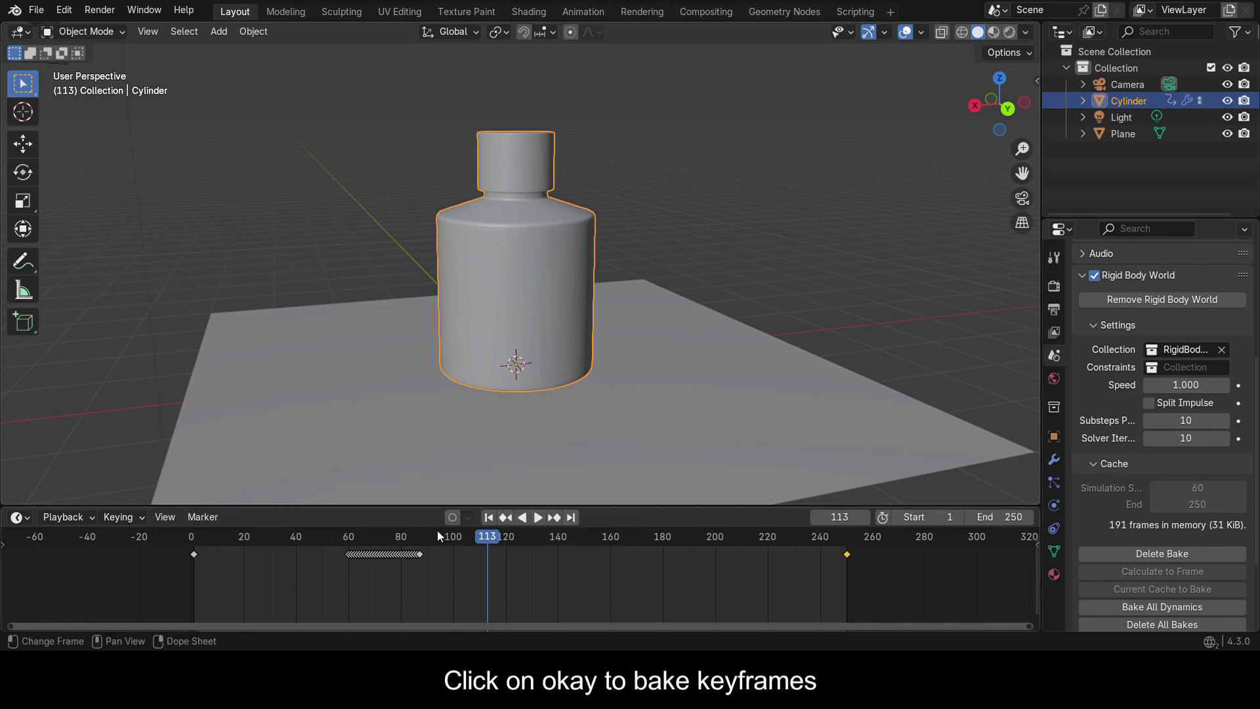
{"action": "left_click", "coordinate": [348, 543]}
{"action": "key", "text": "space"}
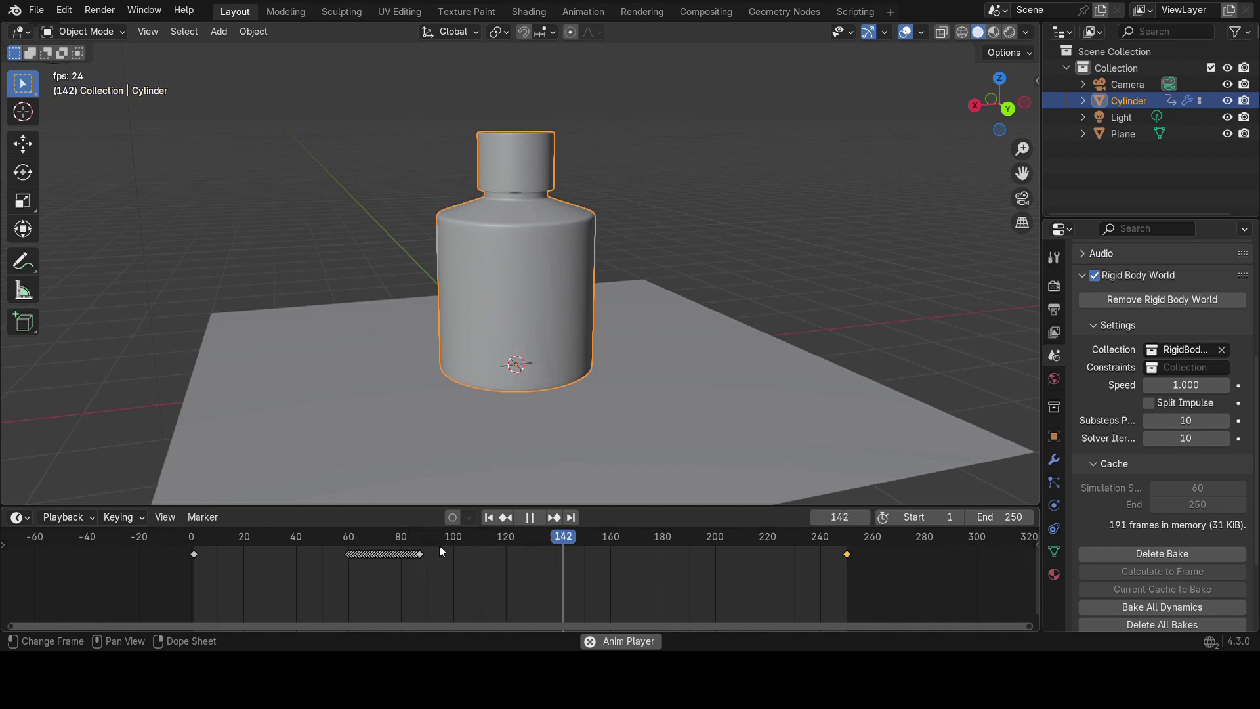
{"action": "key", "text": "space"}
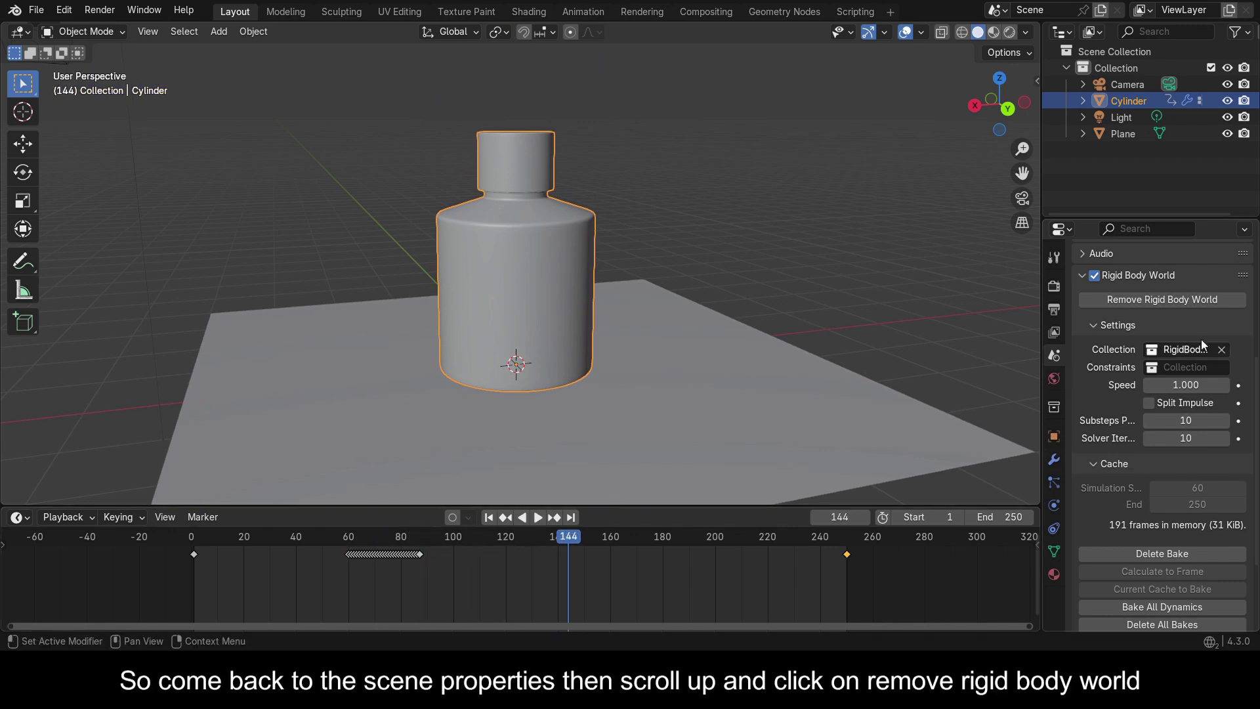
Step: Remove the Rigid Body World and play the keyframed bottle fall
{"action": "scroll", "coordinate": [1201, 338], "scroll_direction": "up", "scroll_amount": 3}
{"action": "left_click", "coordinate": [1162, 365]}
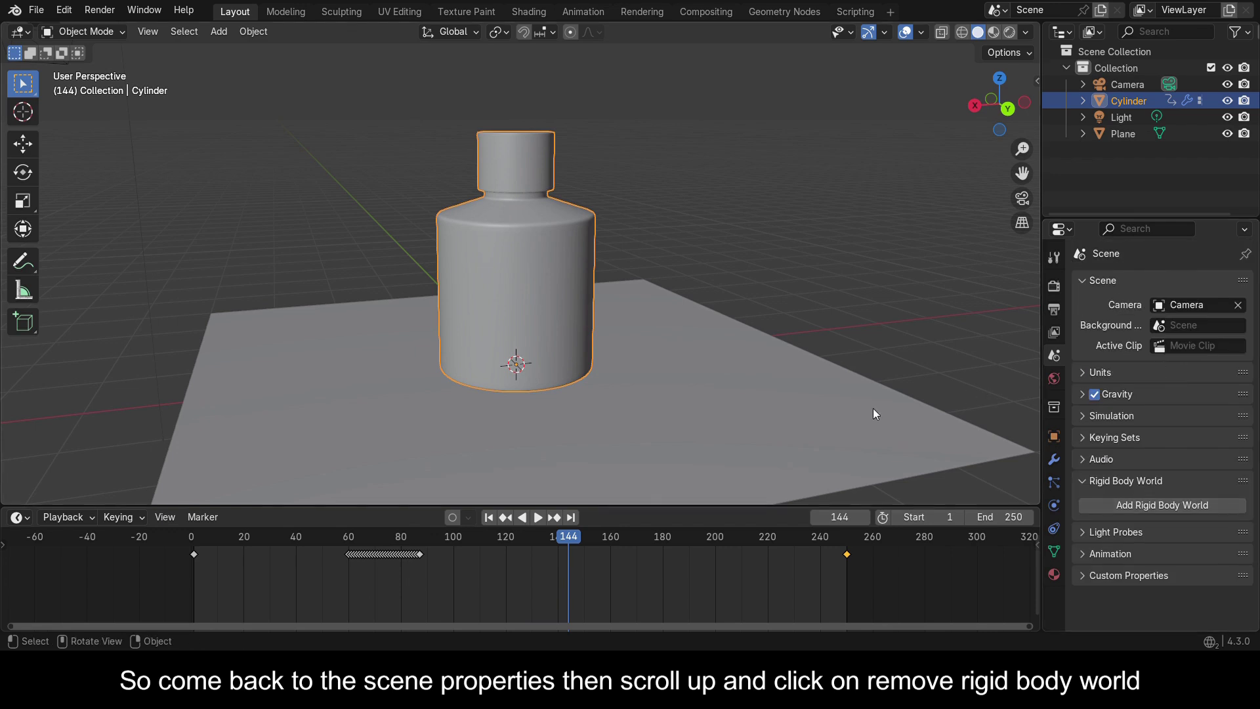
{"action": "left_click", "coordinate": [847, 416]}
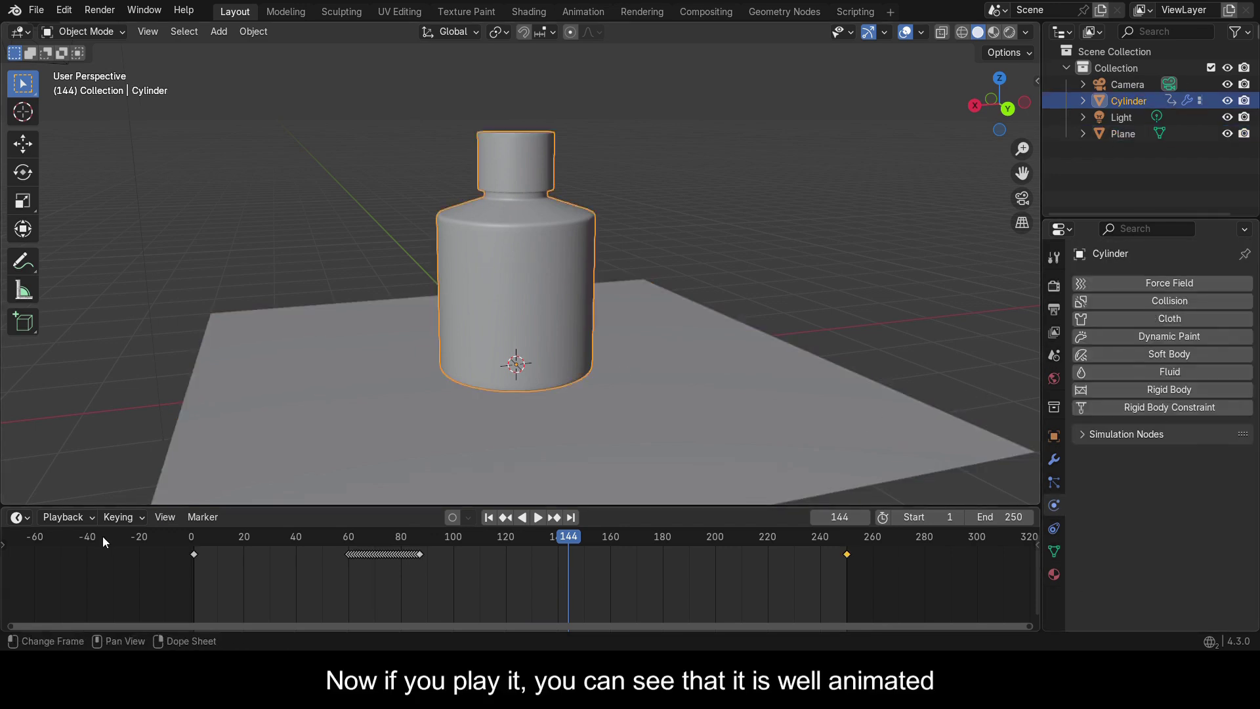
{"action": "key", "text": "space"}
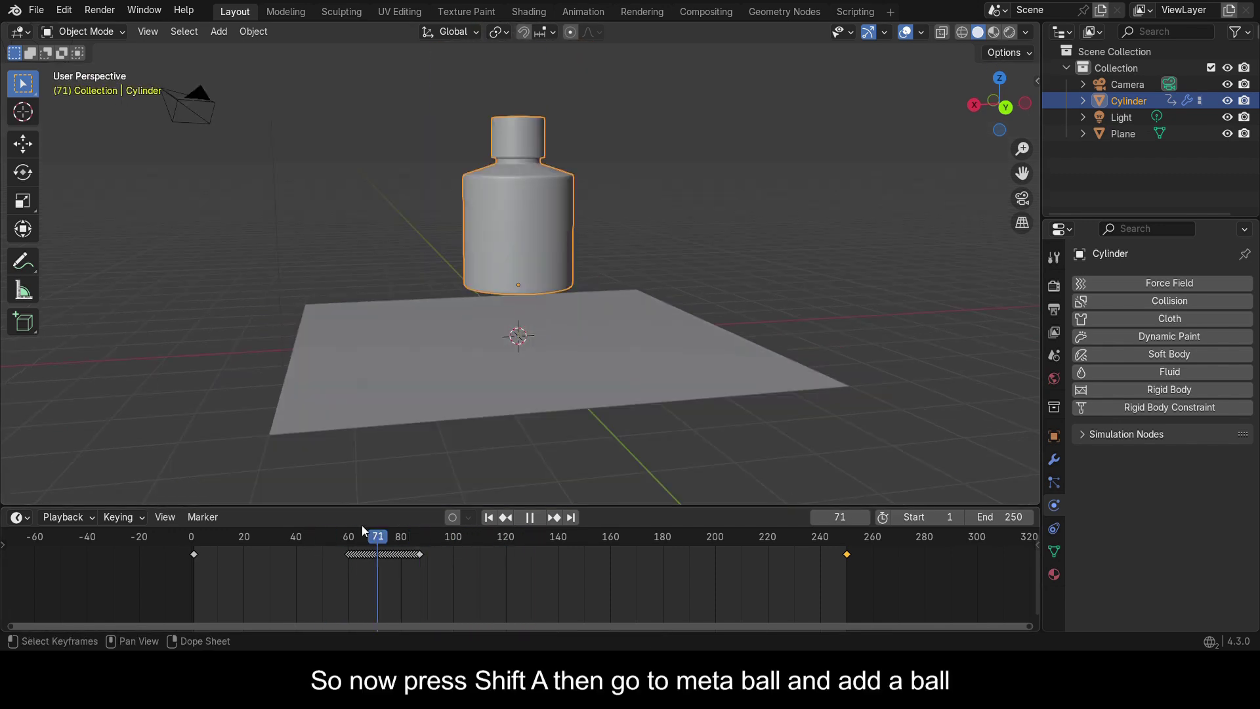
Step: Rewind playback and add a Metaball Ball to the scene
{"action": "key", "text": "Escape"}
{"action": "key", "text": "shift+a"}
{"action": "mouse_move", "coordinate": [506, 218]}
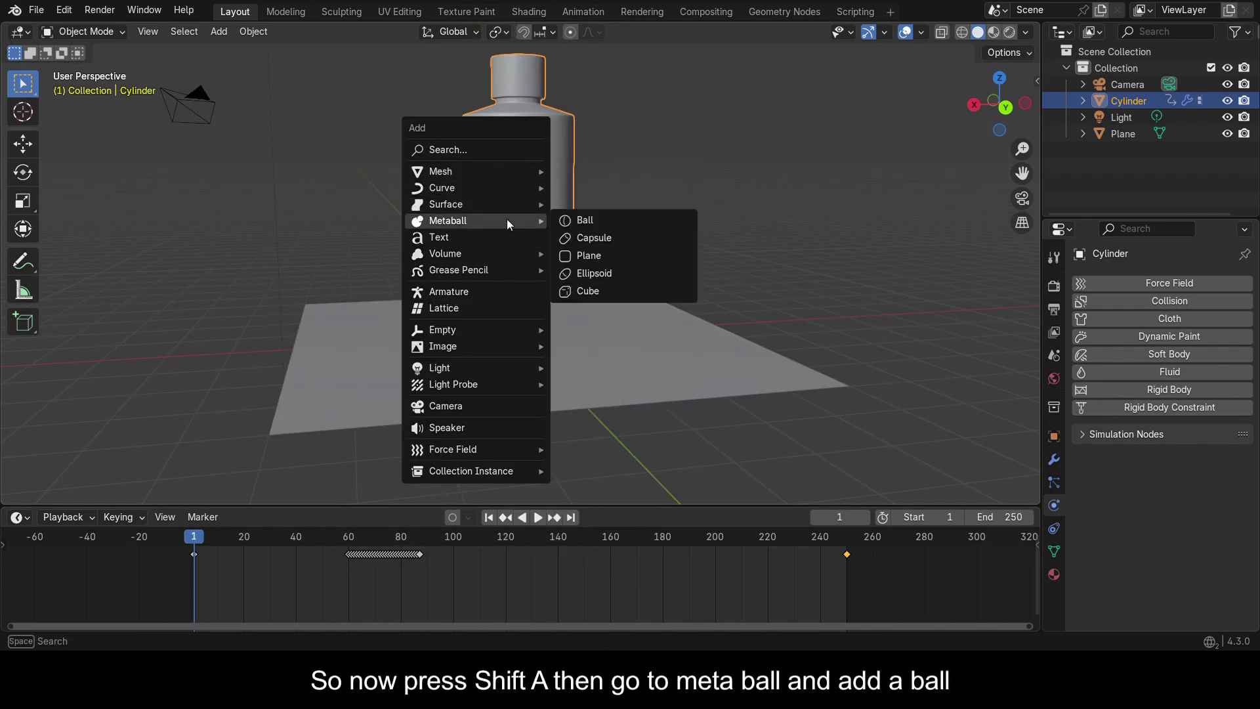
{"action": "left_click", "coordinate": [585, 222]}
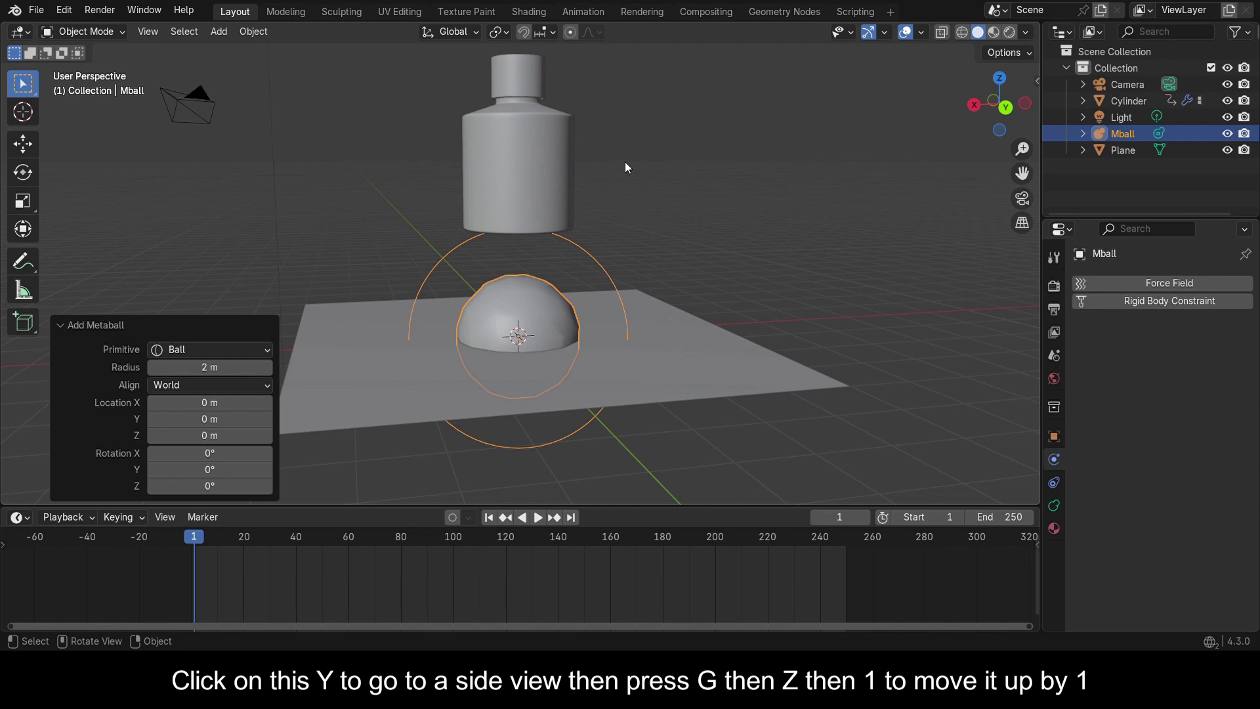
Step: From the back view, raise the metaball 1 m along Z and scale it down slightly
{"action": "left_click", "coordinate": [1005, 107]}
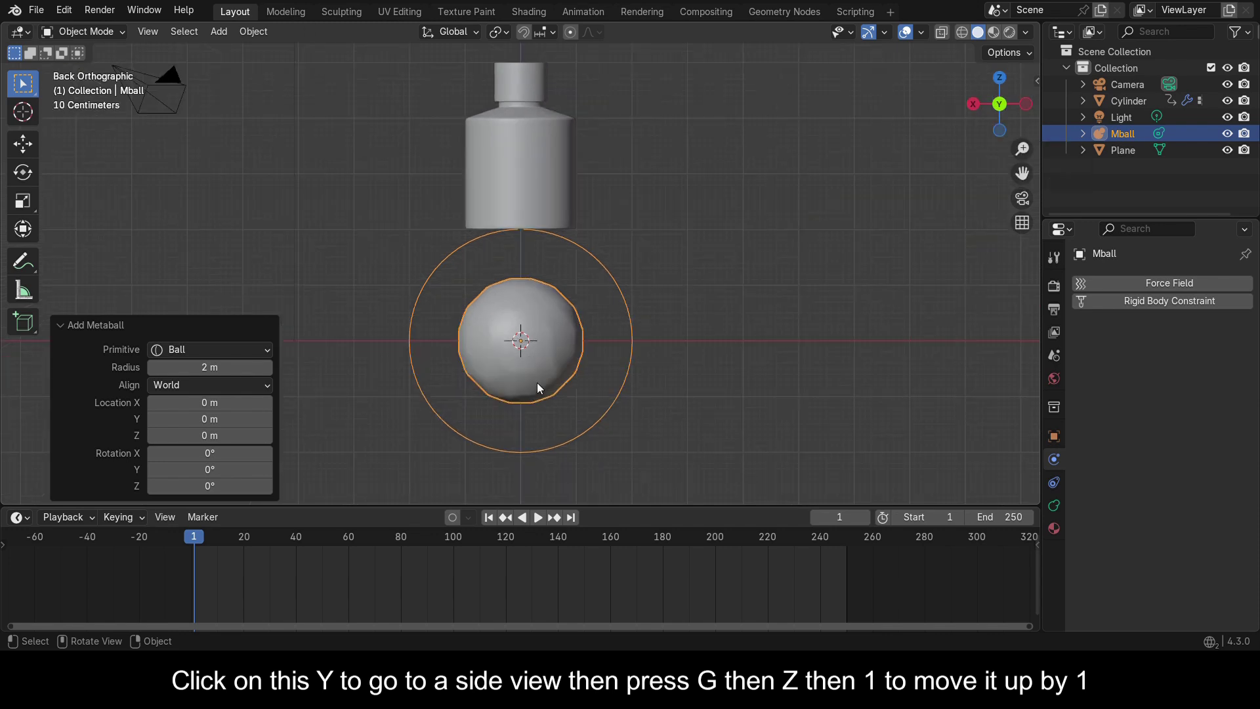
{"action": "key", "text": "g"}
{"action": "key", "text": "z"}
{"action": "key", "text": "1"}
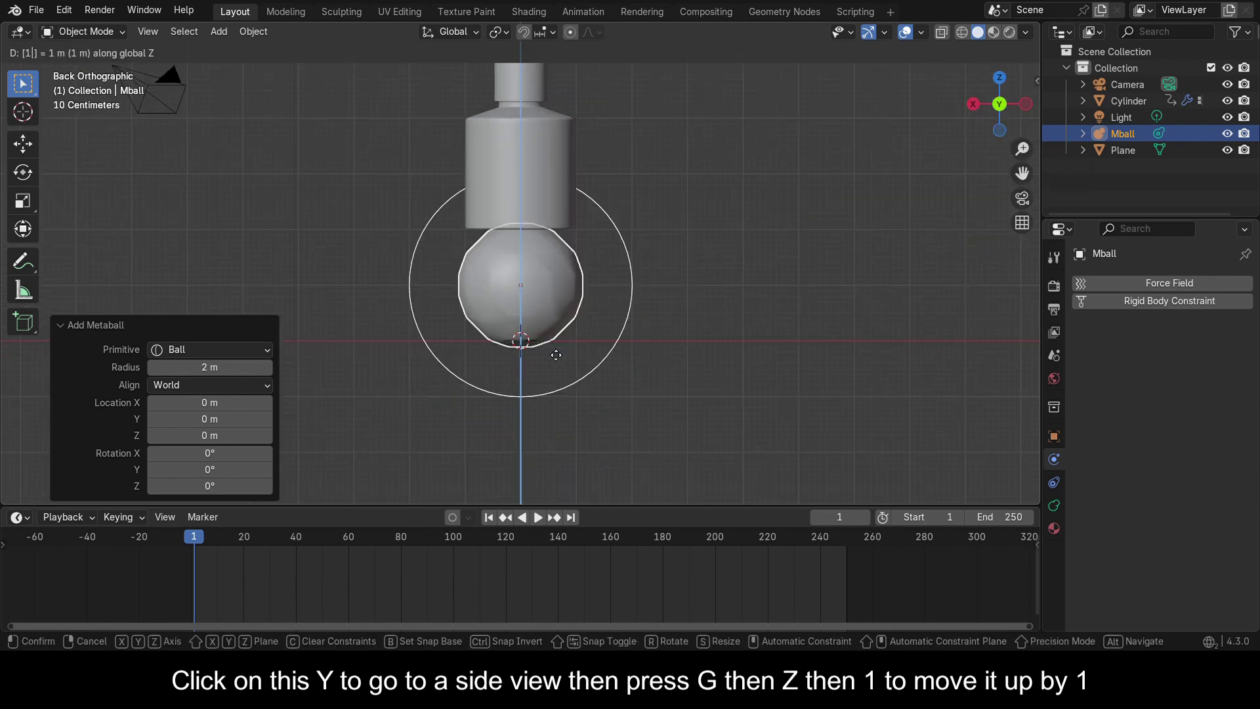
{"action": "key", "text": "Return"}
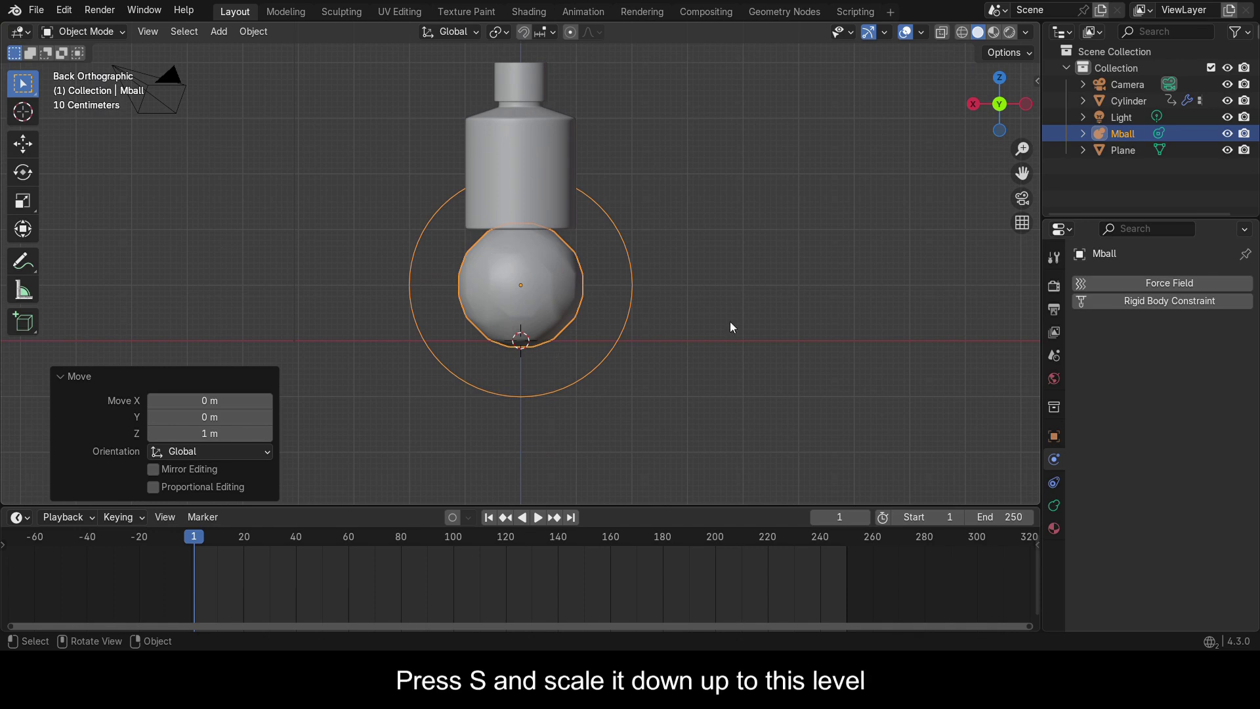
{"action": "key", "text": "s"}
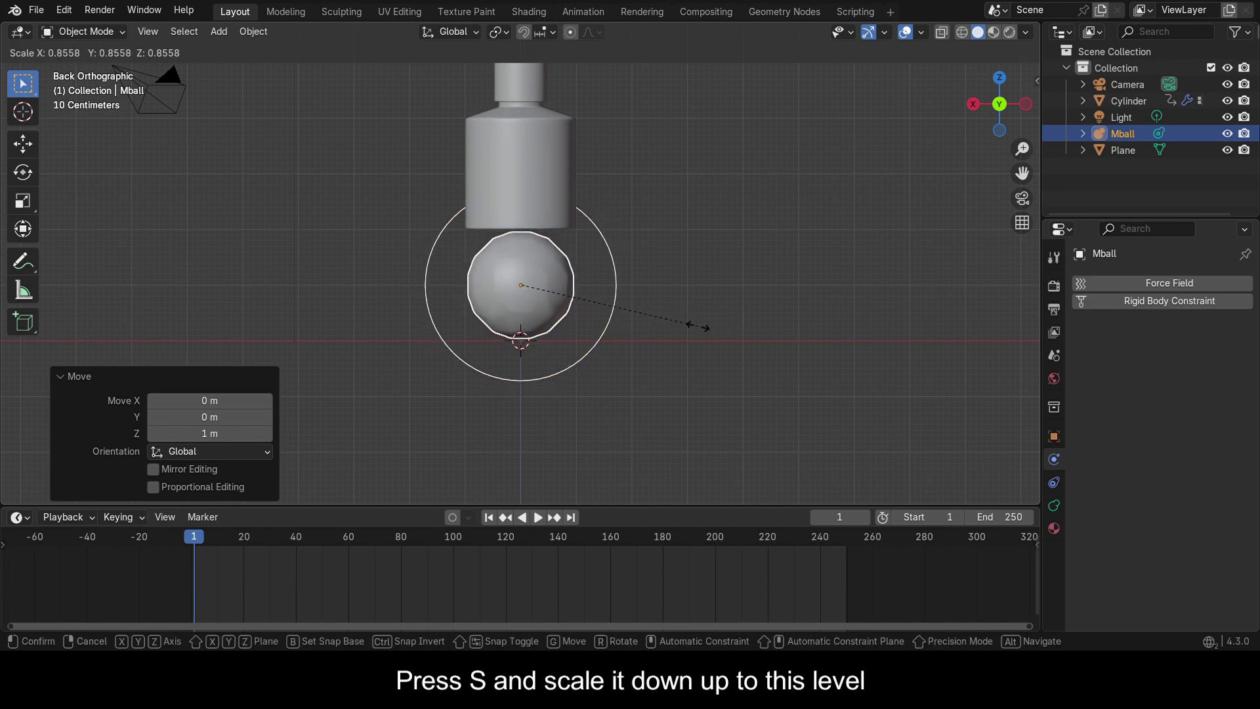
{"action": "left_click", "coordinate": [698, 326]}
{"action": "middle_click_drag", "start_coordinate": [699, 325], "coordinate": [529, 318]}
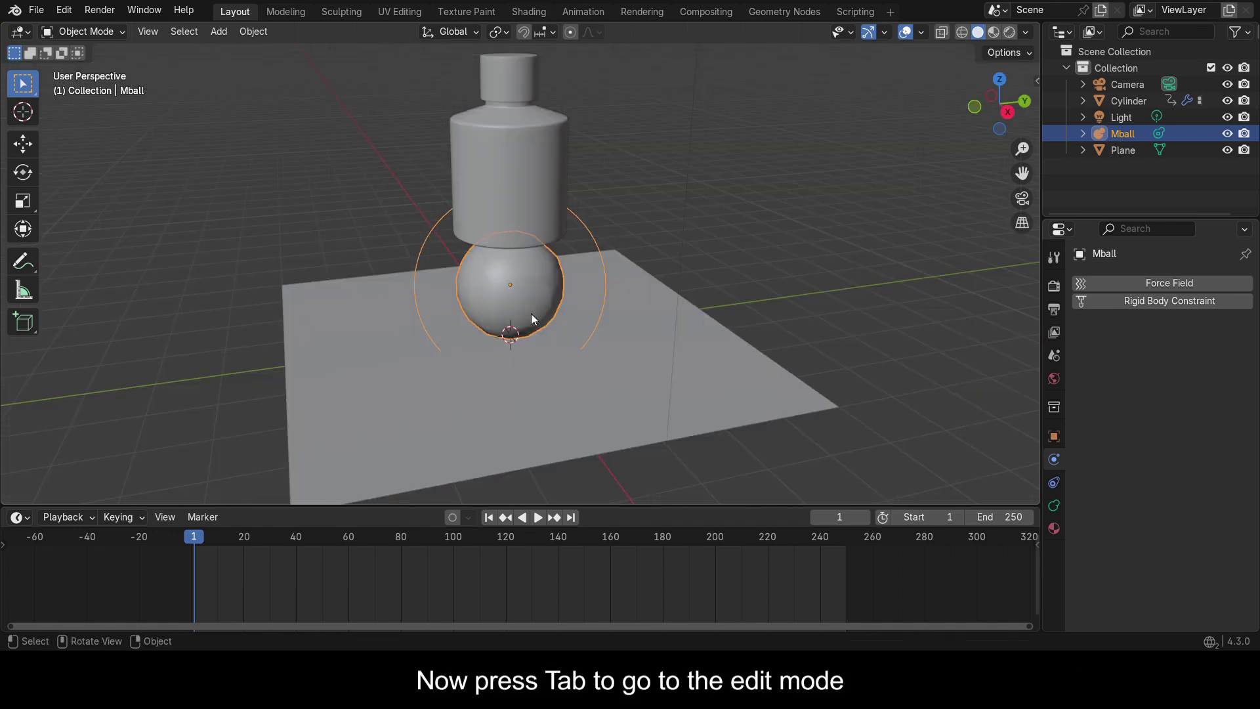
Step: In Edit Mode from top view, place four duplicate balls upper-left, right and lower-right
{"action": "key", "text": "Tab"}
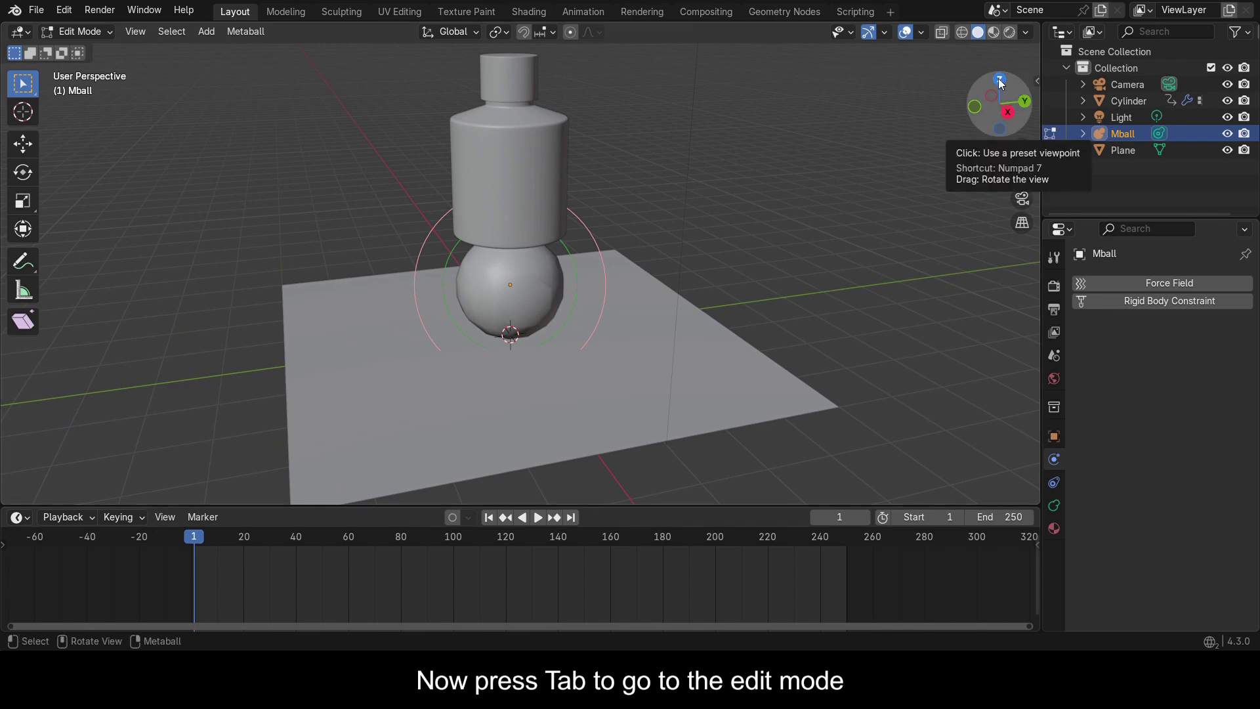
{"action": "left_click", "coordinate": [1000, 79]}
{"action": "key", "text": "shift+d"}
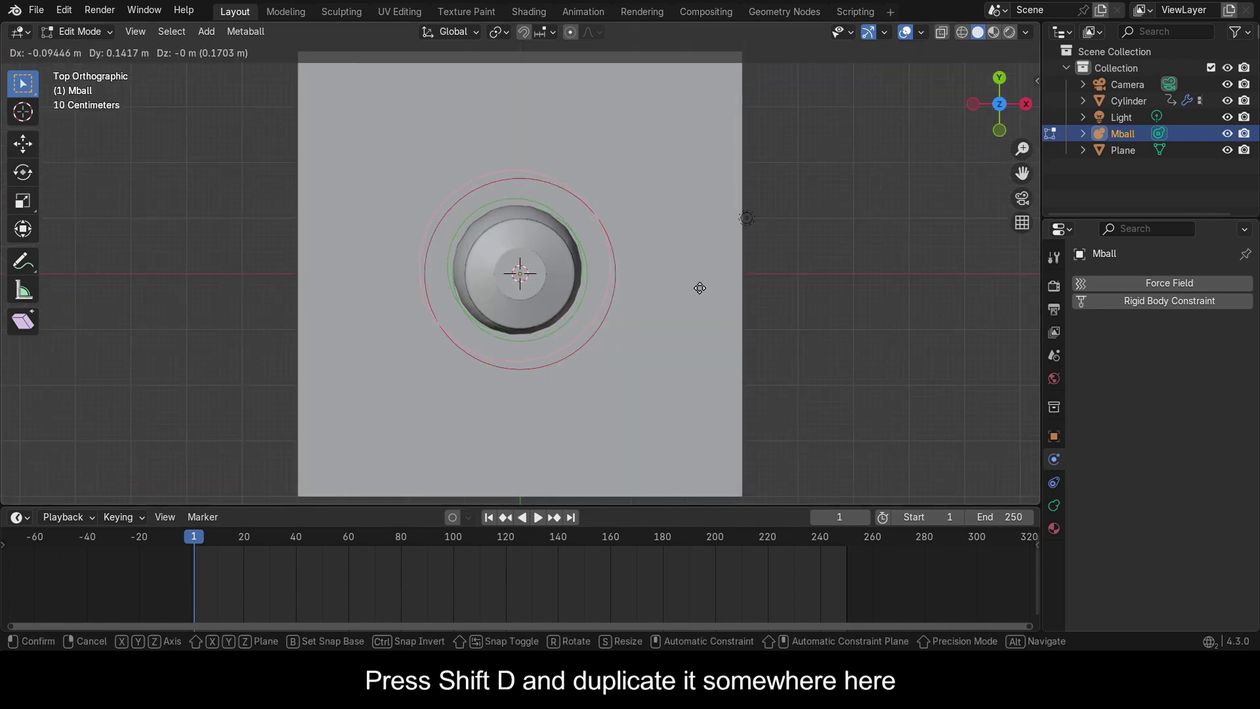
{"action": "left_click", "coordinate": [675, 237]}
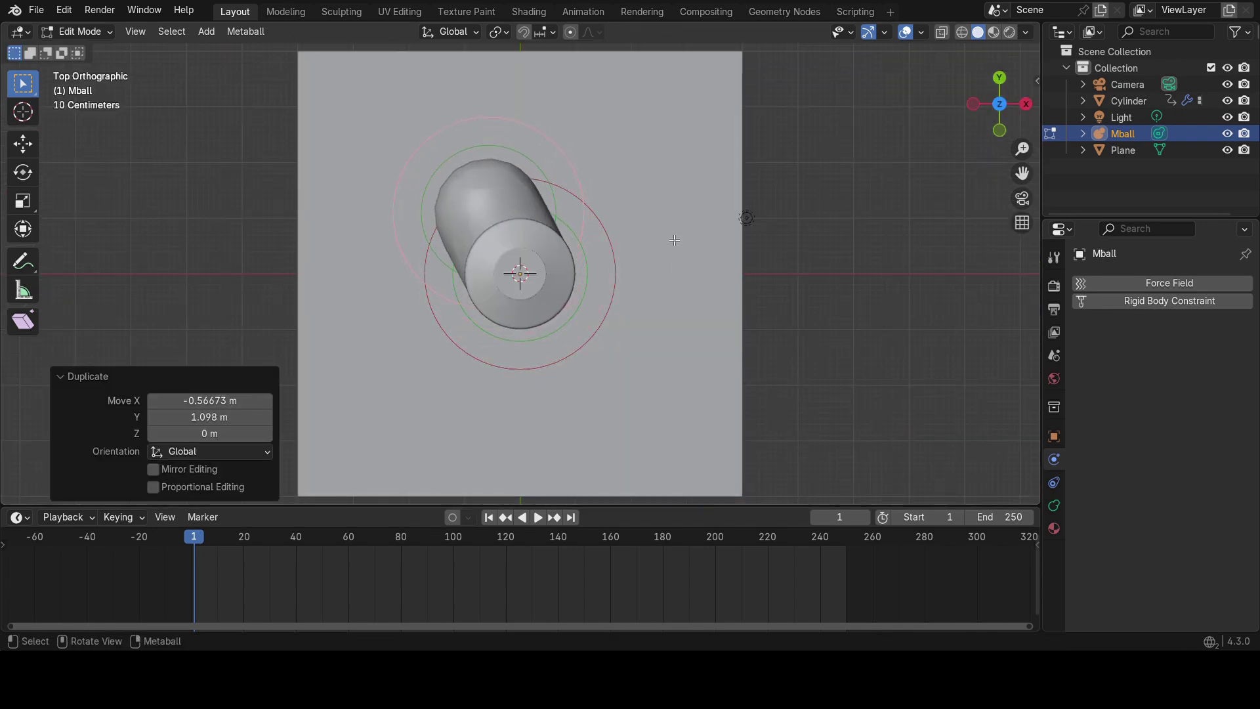
{"action": "key", "text": "shift+d"}
{"action": "left_click", "coordinate": [754, 296]}
{"action": "key", "text": "shift+d"}
{"action": "left_click", "coordinate": [799, 357]}
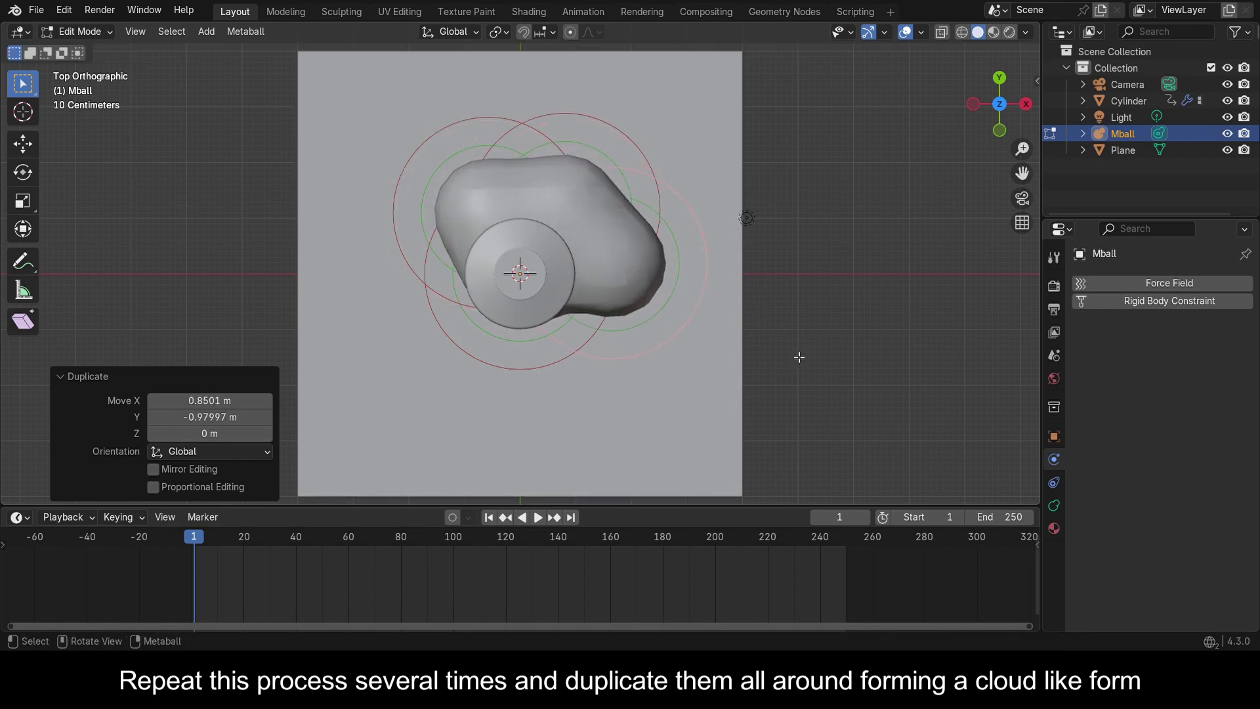
{"action": "key", "text": "shift+d"}
{"action": "left_click", "coordinate": [765, 479]}
Step: Add four more duplicates at lower left, left and right of centre, then exit Edit Mode
{"action": "key", "text": "shift+d"}
{"action": "left_click", "coordinate": [695, 506]}
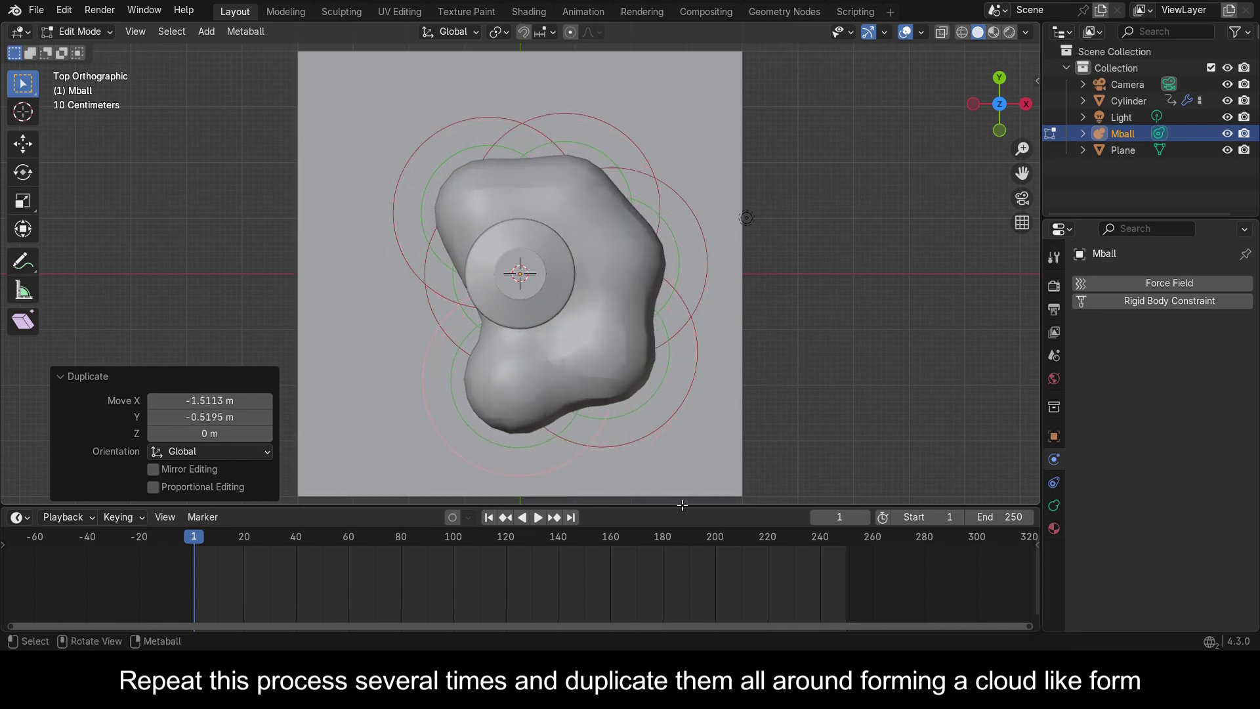
{"action": "key", "text": "shift+d"}
{"action": "left_click", "coordinate": [632, 405]}
{"action": "key", "text": "shift+d"}
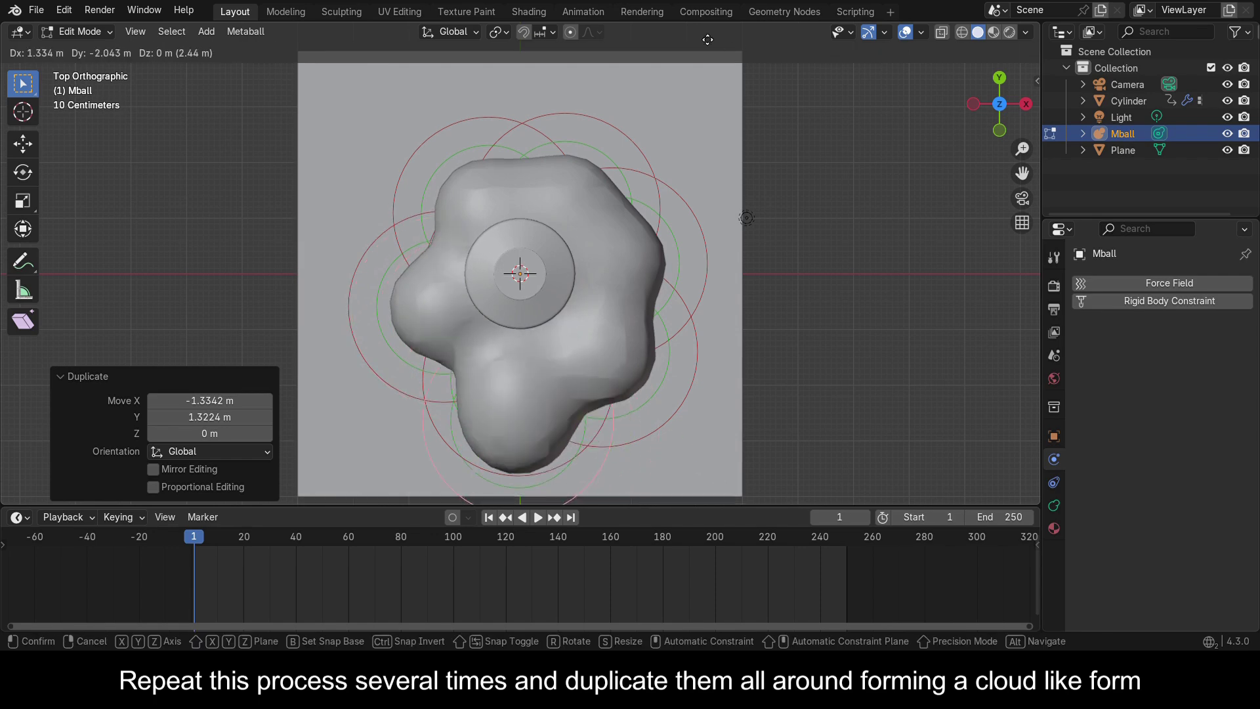
{"action": "scroll", "coordinate": [657, 368], "scroll_direction": "down", "scroll_amount": 1}
{"action": "left_click", "coordinate": [716, 325]}
{"action": "key", "text": "shift+d"}
{"action": "left_click", "coordinate": [807, 101]}
{"action": "middle_click_drag", "start_coordinate": [808, 101], "coordinate": [768, 210]}
{"action": "key", "text": "Tab"}
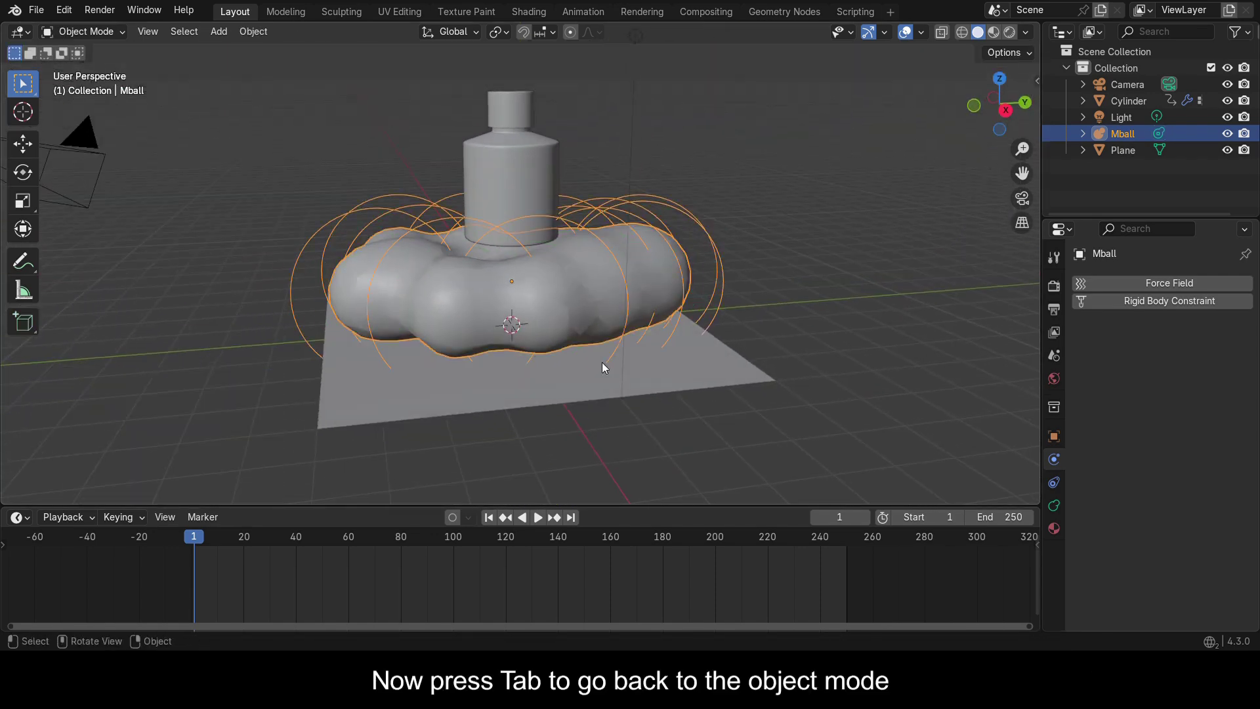
Step: Convert the metaball cloud into a mesh and inspect it in Edit Mode
{"action": "left_click_drag", "start_coordinate": [984, 105], "coordinate": [968, 134]}
{"action": "scroll", "coordinate": [642, 106], "scroll_direction": "up", "scroll_amount": 3}
{"action": "key", "text": "ctrl+s"}
{"action": "right_click", "coordinate": [643, 103]}
{"action": "mouse_move", "coordinate": [640, 104]}
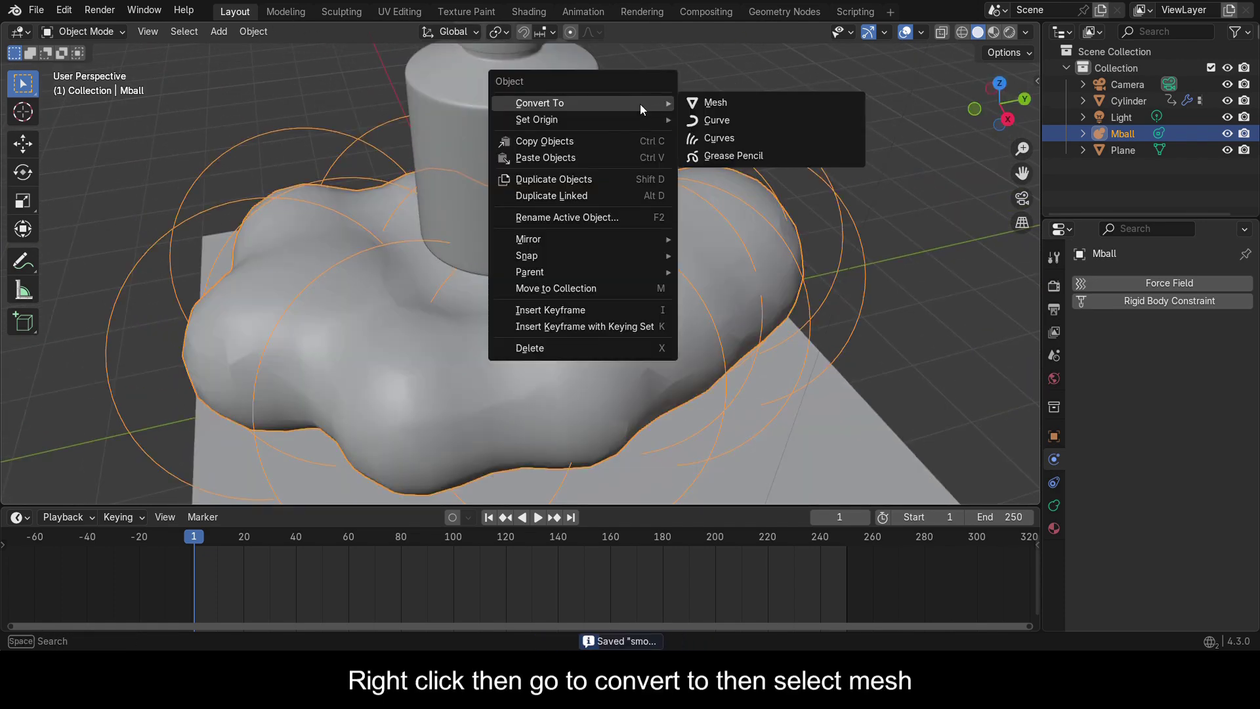
{"action": "left_click", "coordinate": [738, 105]}
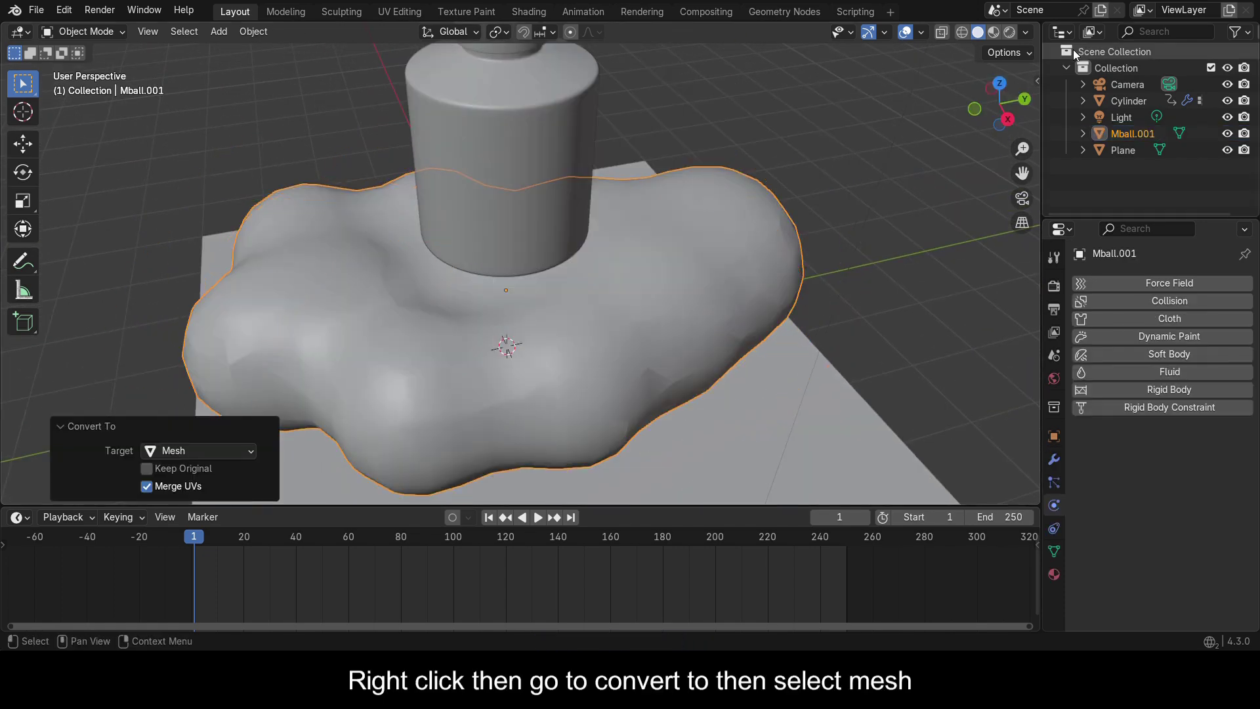
{"action": "left_click", "coordinate": [1008, 119]}
{"action": "left_click_drag", "start_coordinate": [1008, 119], "coordinate": [996, 140]}
{"action": "key", "text": "Tab"}
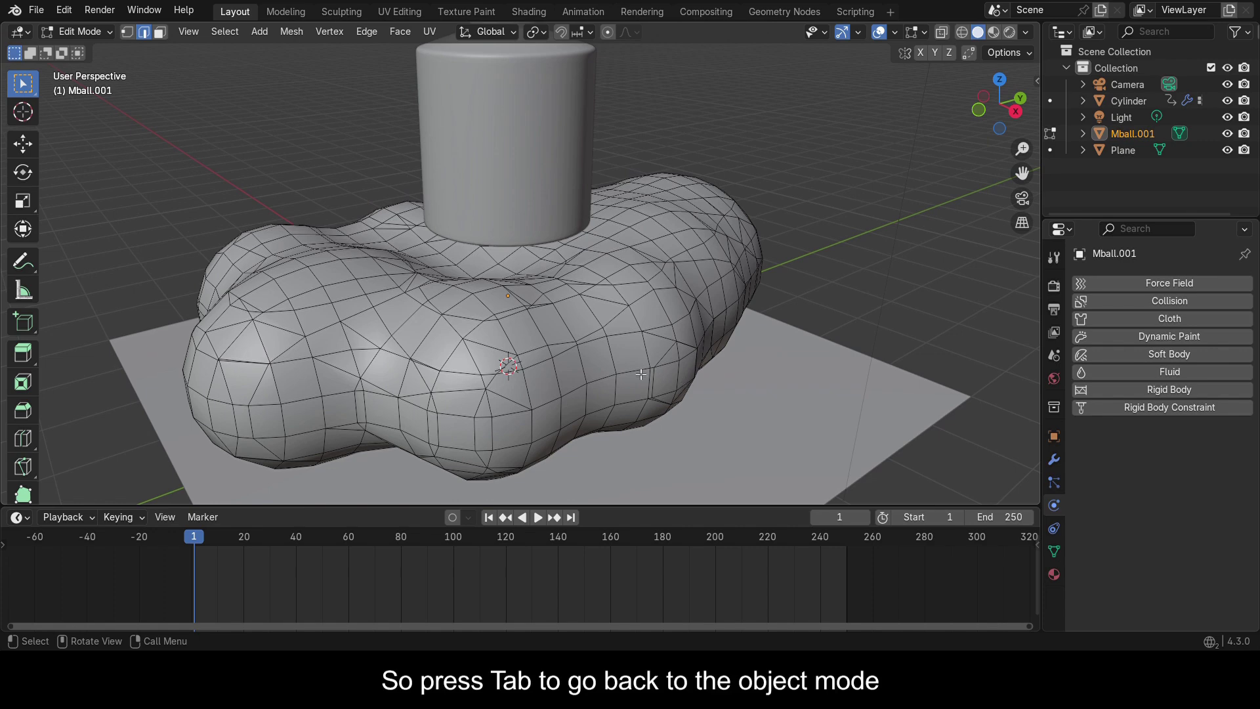
{"action": "key", "text": "Tab"}
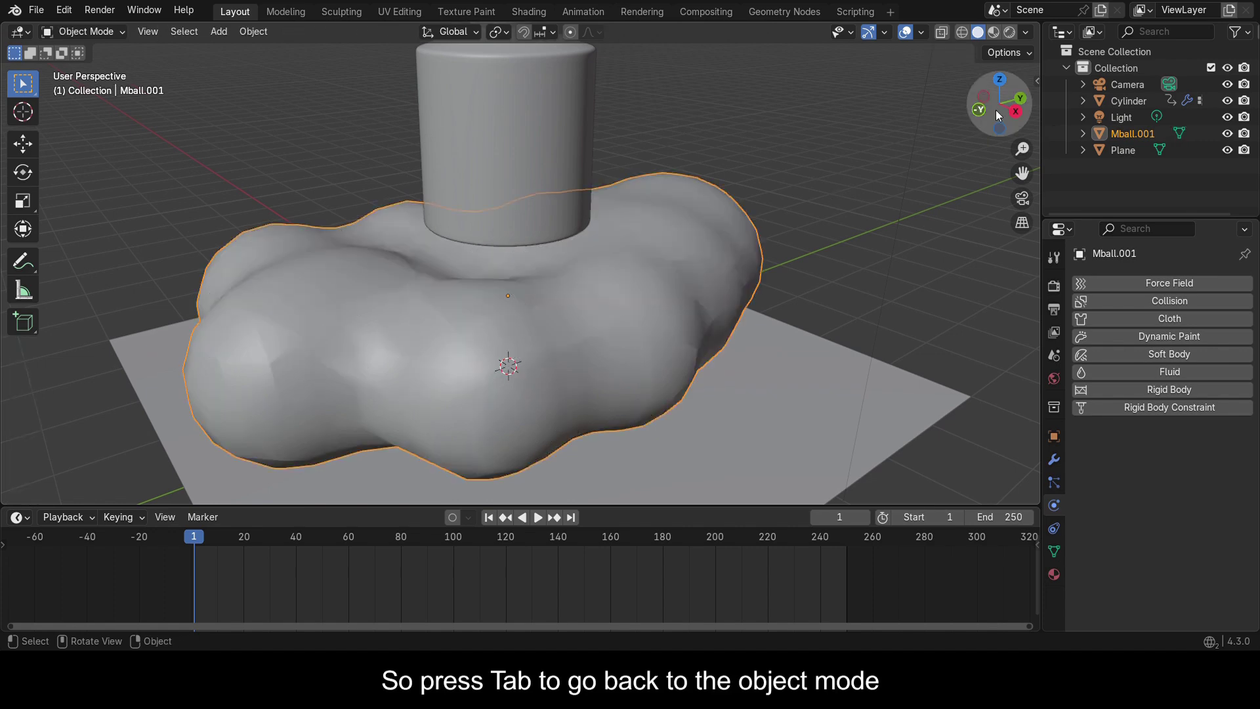
Step: Scale the cloud mesh uniformly to 0.7 from the side view and save
{"action": "left_click", "coordinate": [1016, 111]}
{"action": "left_click", "coordinate": [697, 261]}
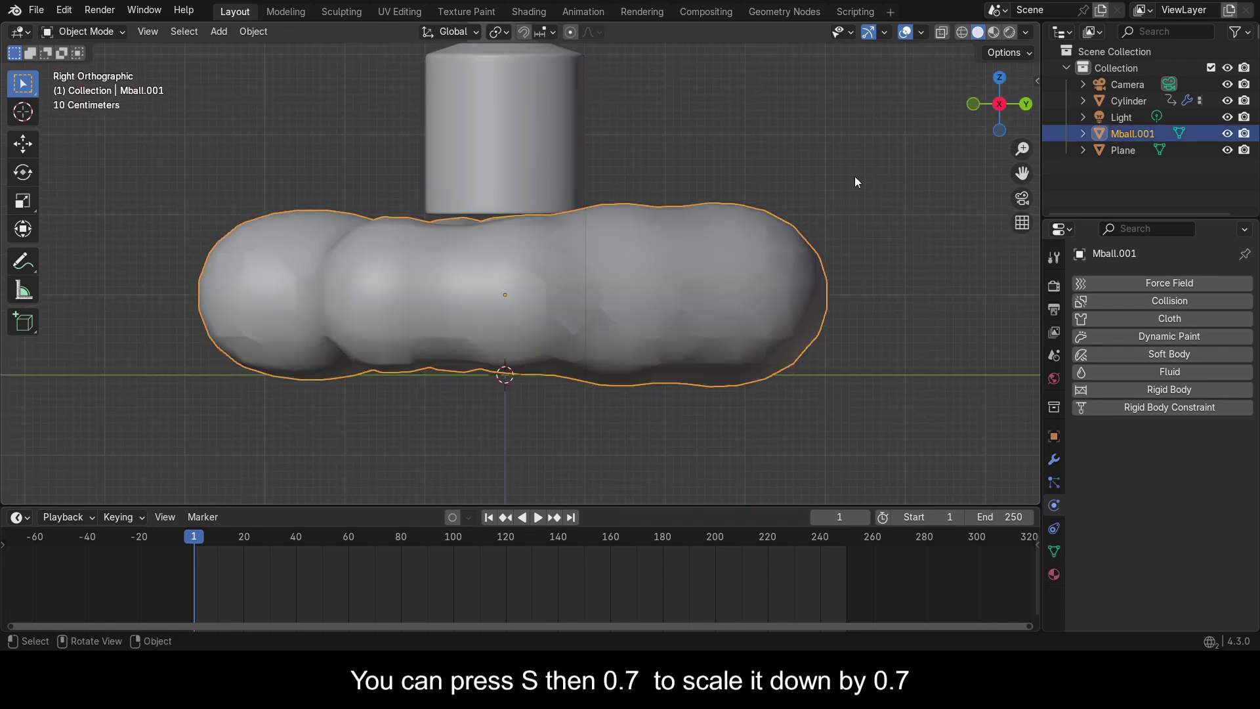
{"action": "type", "text": "s0.7"}
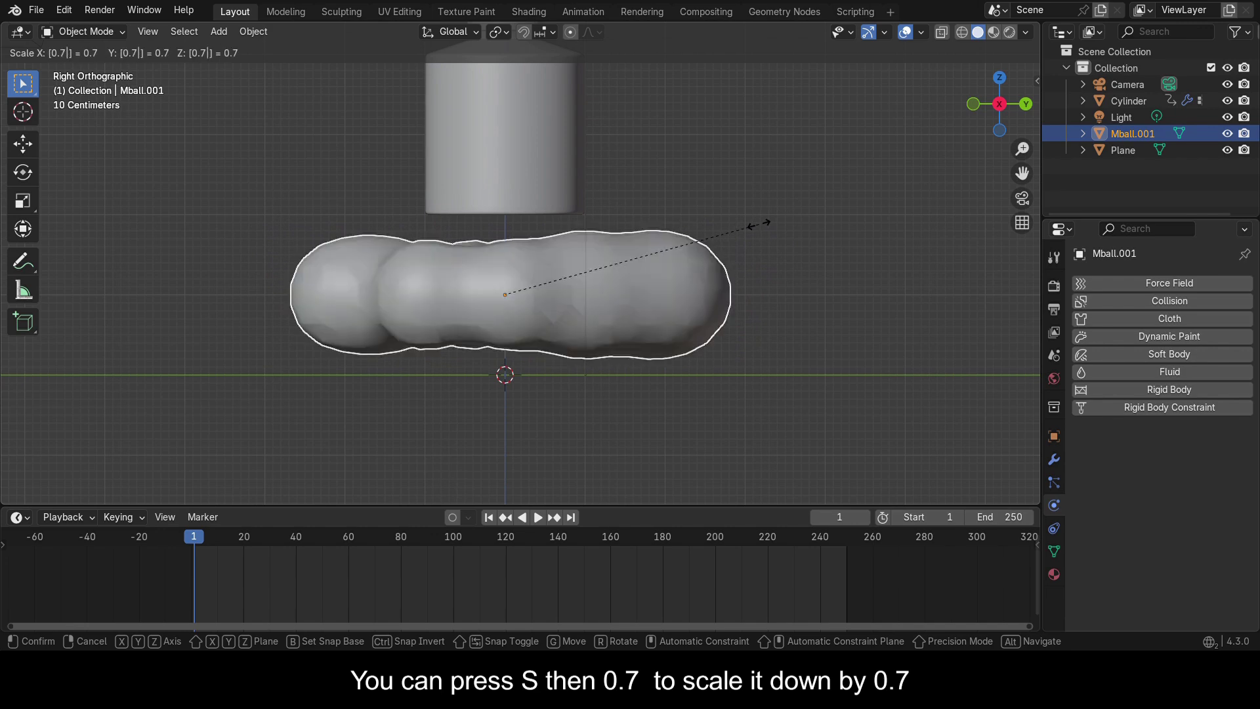
{"action": "key", "text": "Return"}
{"action": "left_click_drag", "start_coordinate": [1008, 108], "coordinate": [972, 91]}
{"action": "key", "text": "ctrl+s"}
Step: Preview the animation of the bottle dropping onto the cloud
{"action": "key", "text": "space"}
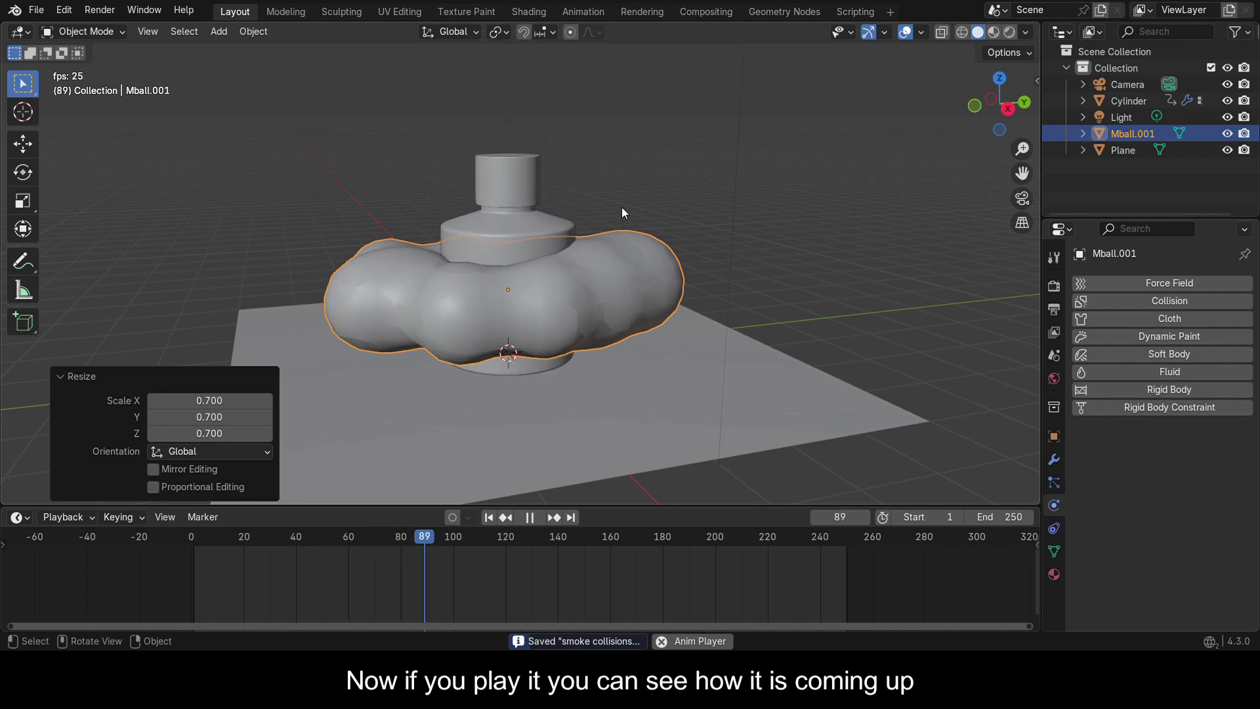
{"action": "key", "text": "Escape"}
{"action": "scroll", "coordinate": [621, 207], "scroll_direction": "down", "scroll_amount": 2}
Step: Add a cube and view its mesh from the side in Edit Mode with X-ray on
{"action": "key", "text": "shift+a"}
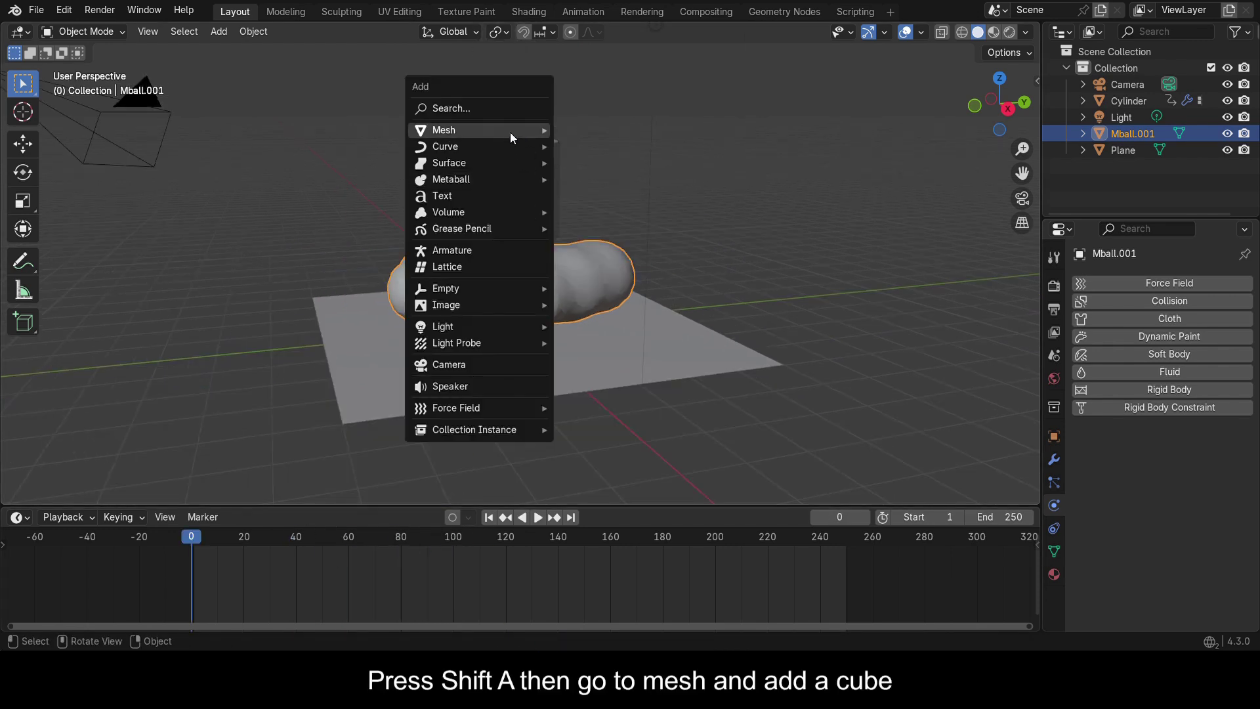
{"action": "mouse_move", "coordinate": [510, 132]}
{"action": "left_click", "coordinate": [617, 146]}
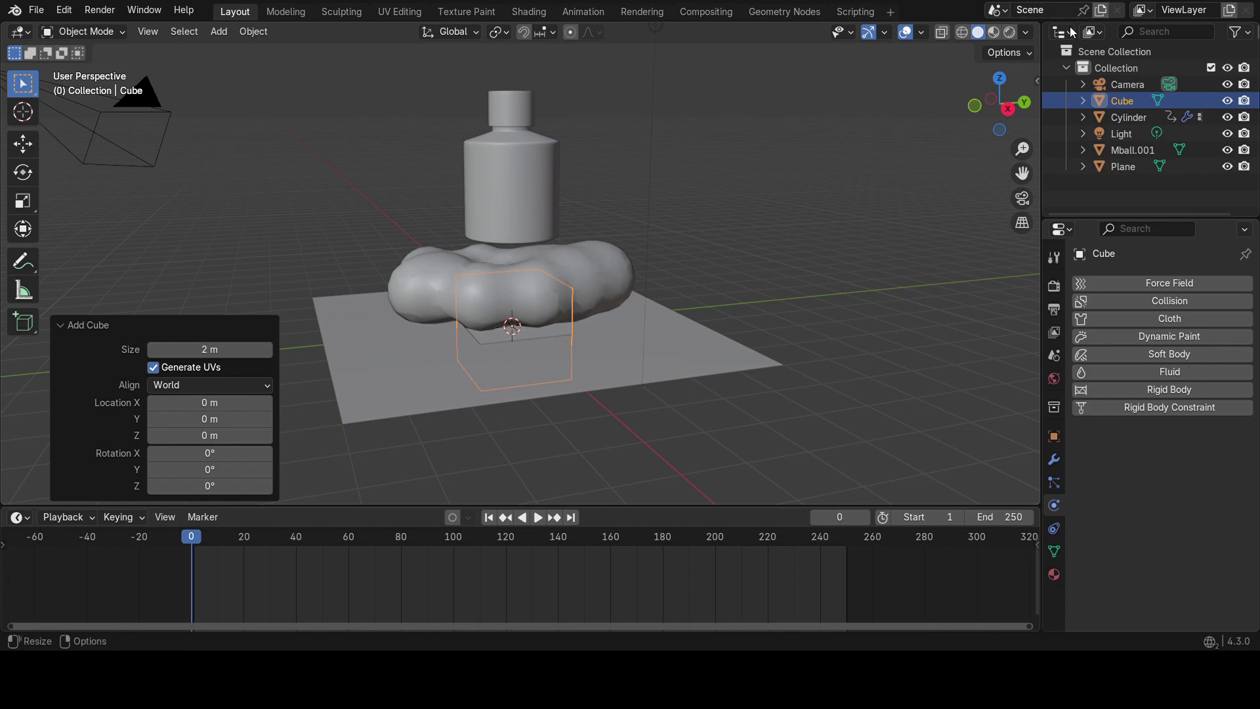
{"action": "left_click", "coordinate": [1009, 109]}
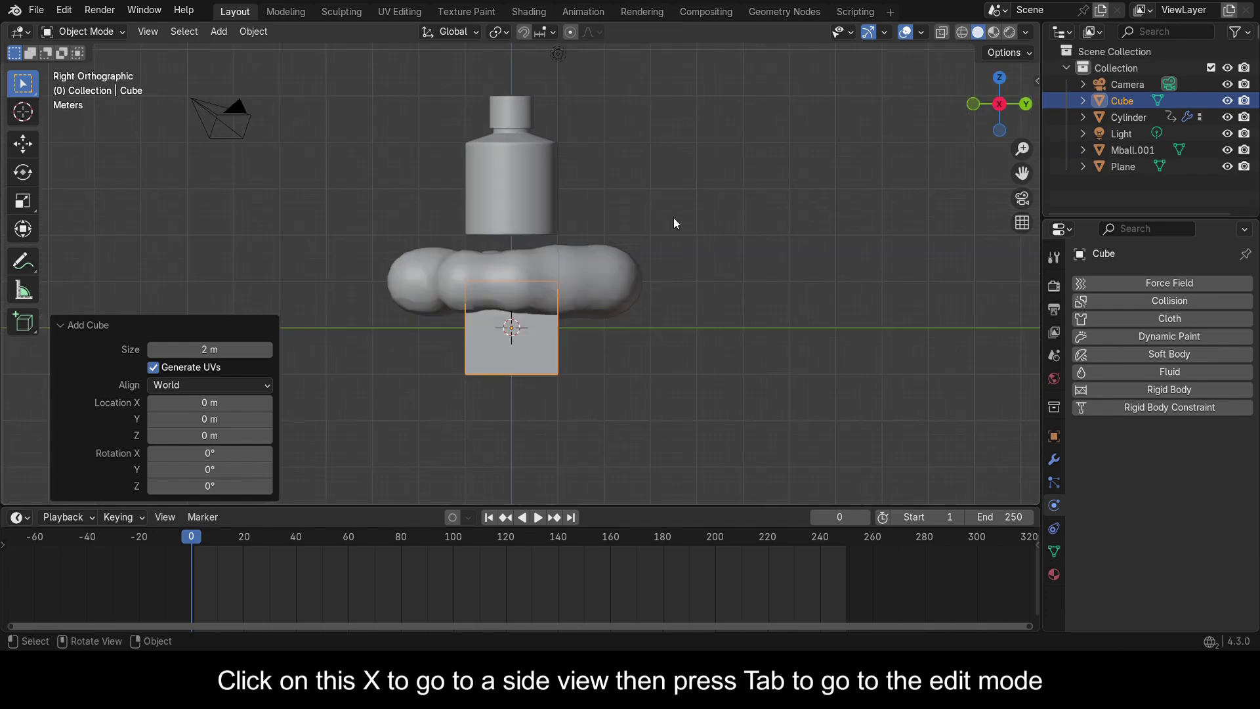
{"action": "key", "text": "Tab"}
{"action": "key", "text": "alt+z"}
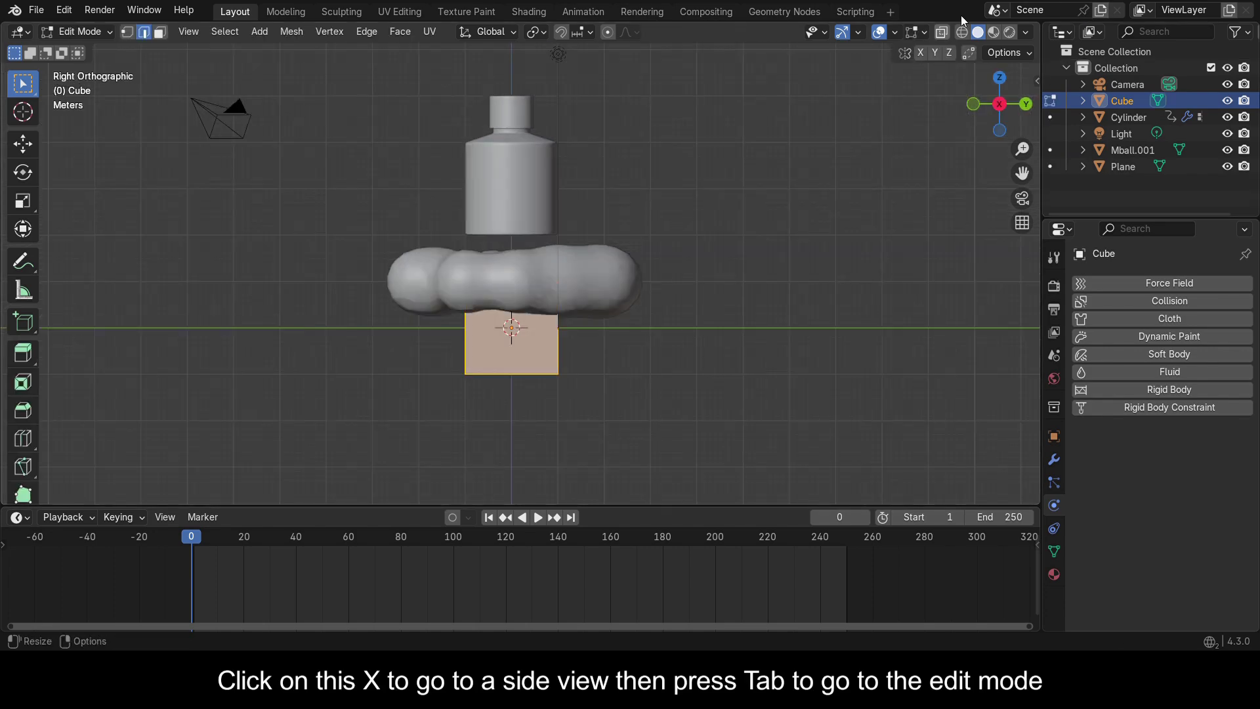
Step: Raise the cube mesh 1 m along Z and scale it 6× in X and Y
{"action": "key", "text": "g"}
{"action": "key", "text": "z"}
{"action": "key", "text": "1"}
{"action": "key", "text": "Return"}
{"action": "key", "text": "g"}
{"action": "key", "text": "z"}
{"action": "key", "text": "1"}
{"action": "key", "text": "Return"}
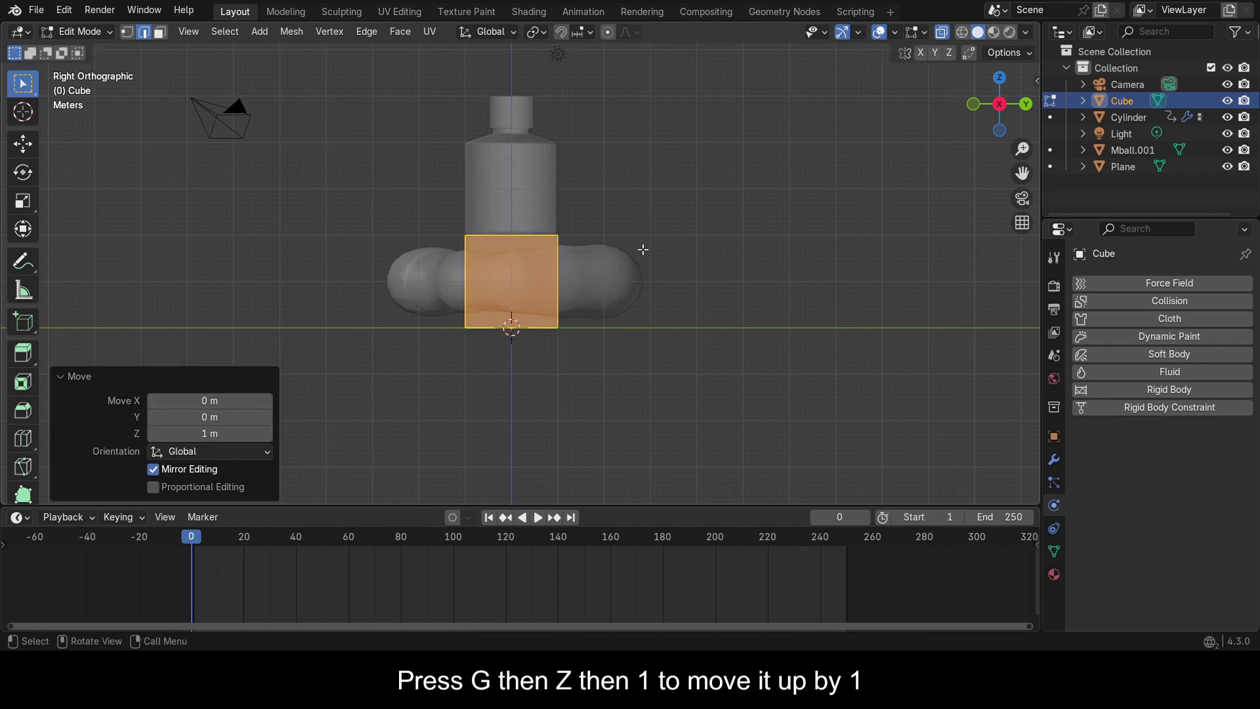
{"action": "key", "text": "s"}
{"action": "key", "text": "shift+z"}
{"action": "key", "text": "6"}
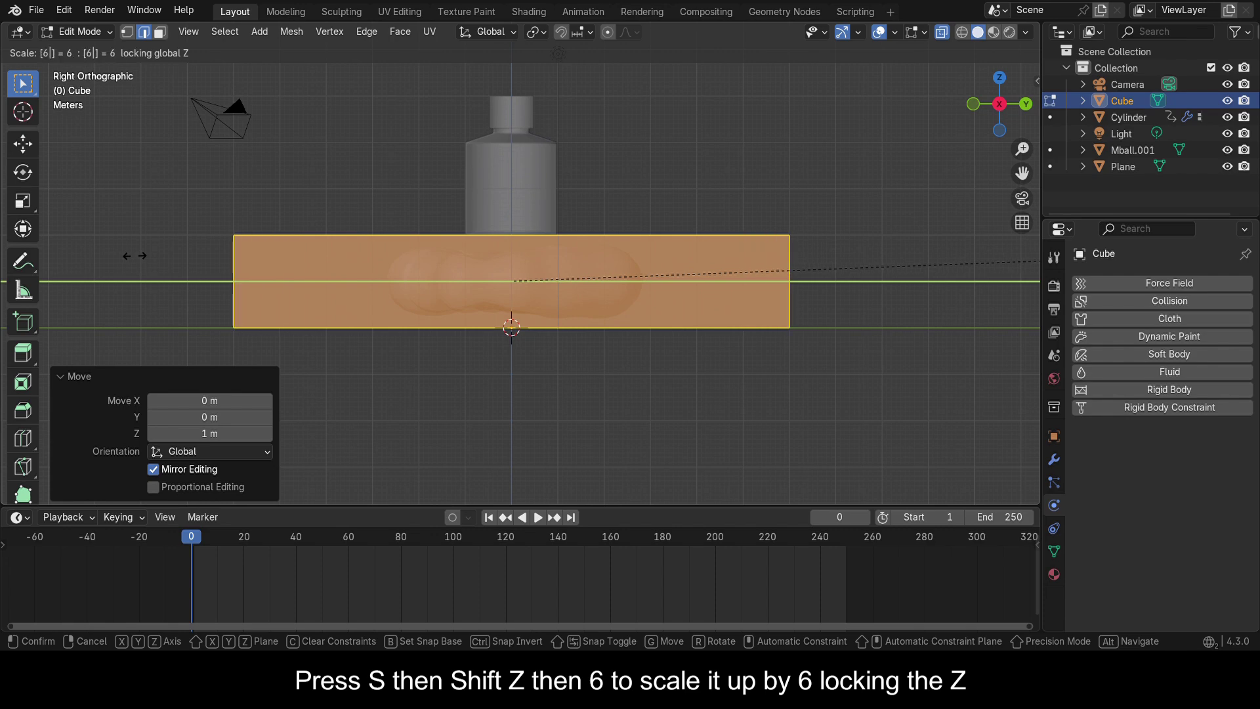
{"action": "key", "text": "Return"}
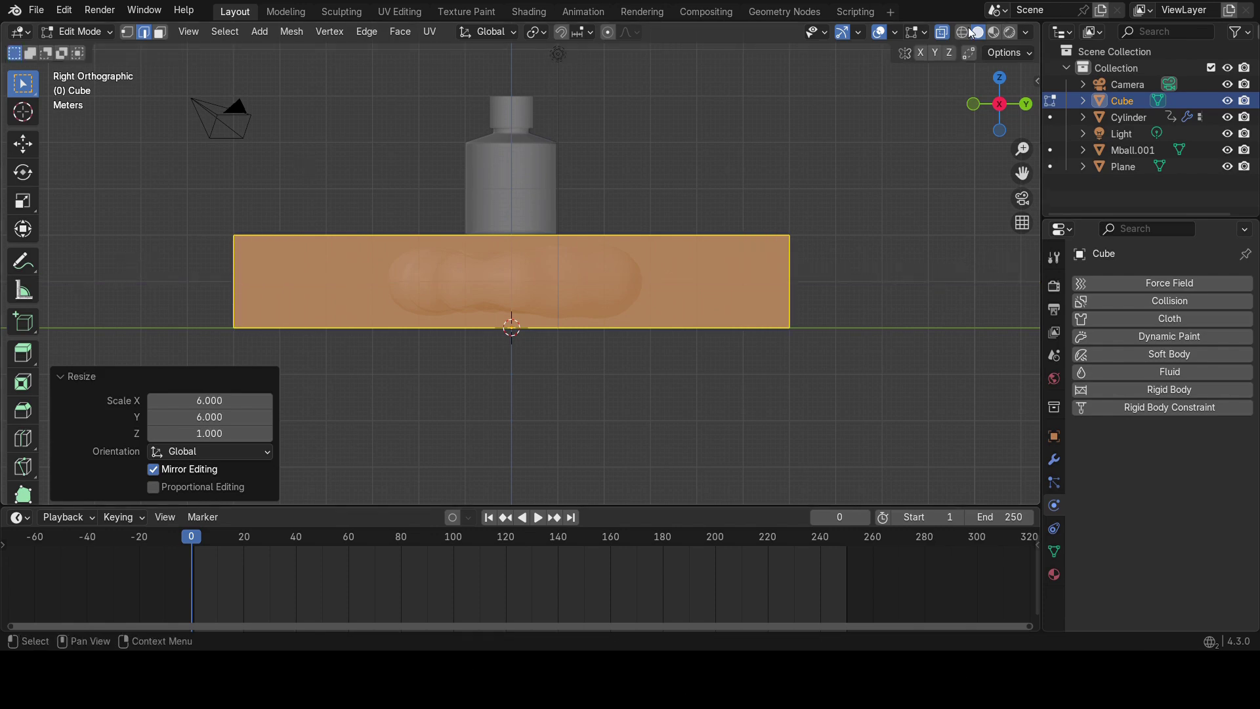
Step: Raise the cube's top vertices 4 m and return to Object Mode
{"action": "key", "text": "1"}
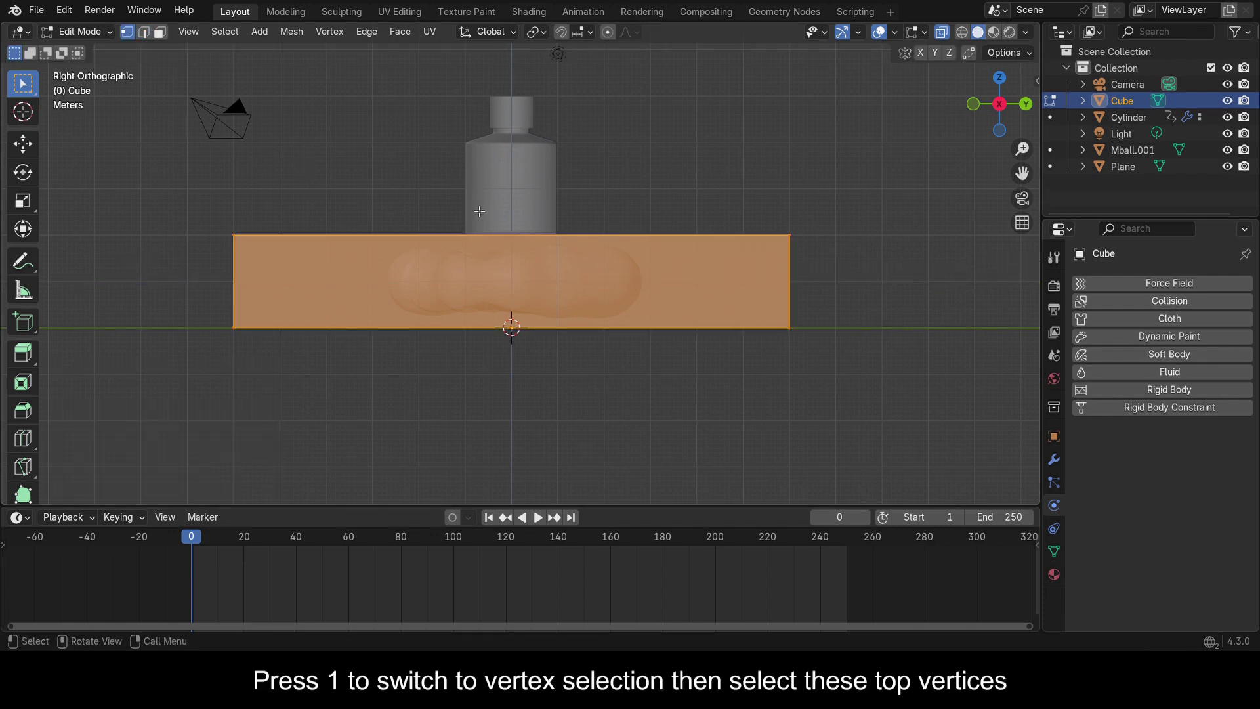
{"action": "left_click_drag", "start_coordinate": [175, 207], "coordinate": [963, 290]}
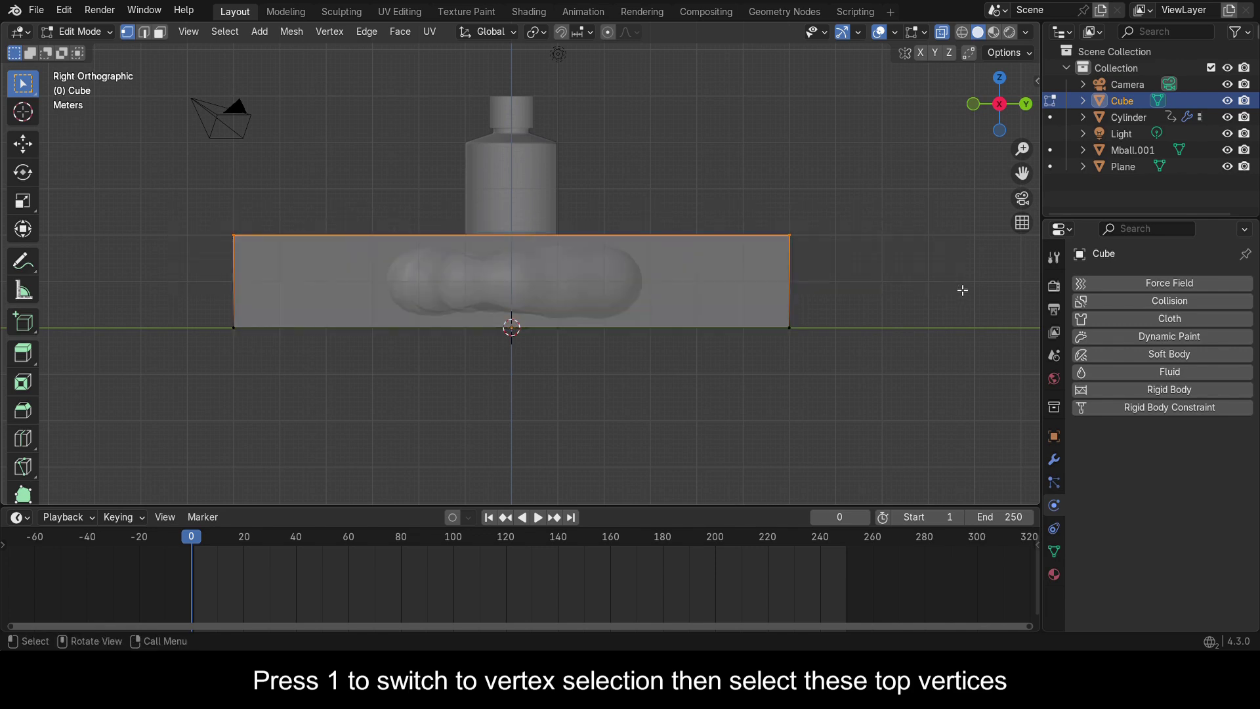
{"action": "type", "text": "g"}
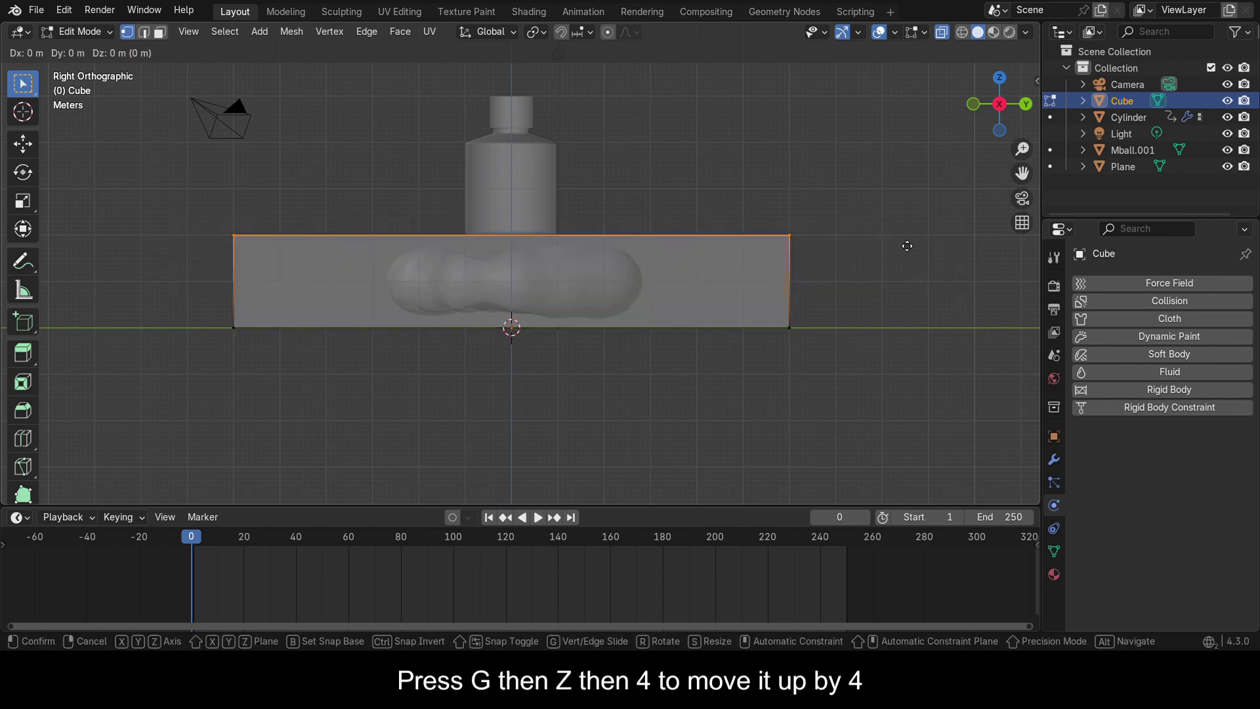
{"action": "type", "text": "z4"}
{"action": "key", "text": "Return"}
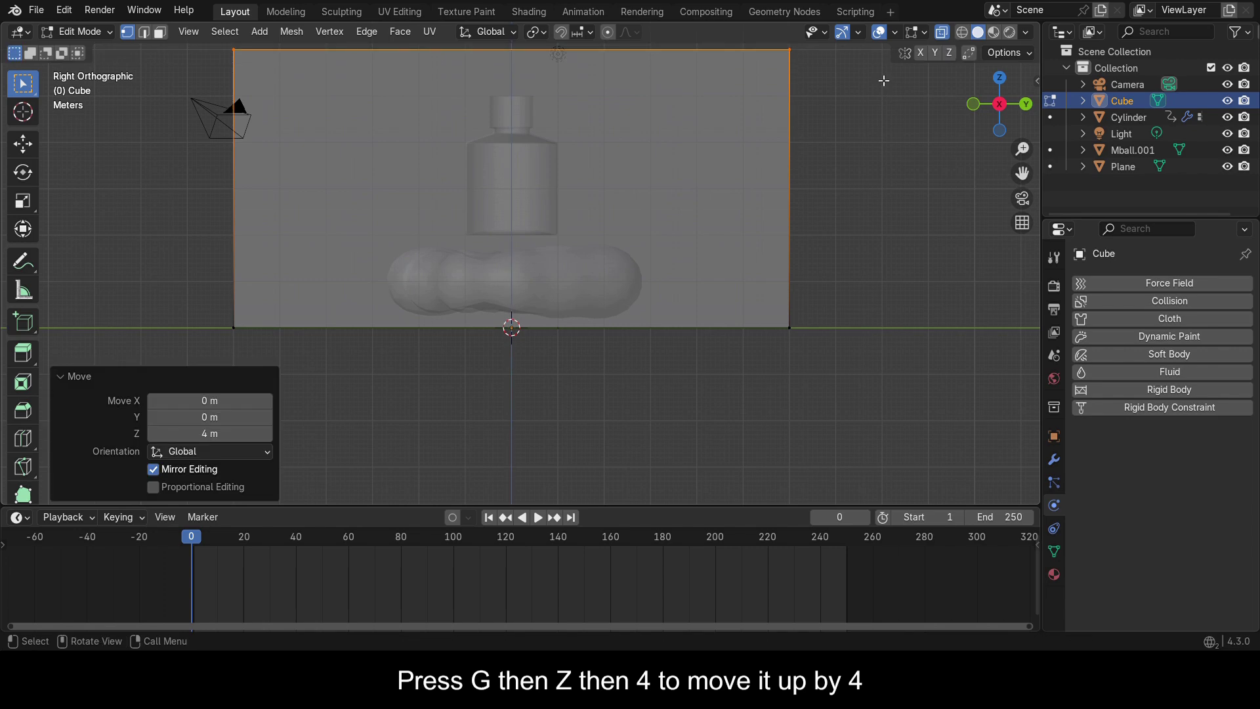
{"action": "scroll", "coordinate": [846, 190], "scroll_direction": "down", "scroll_amount": 2}
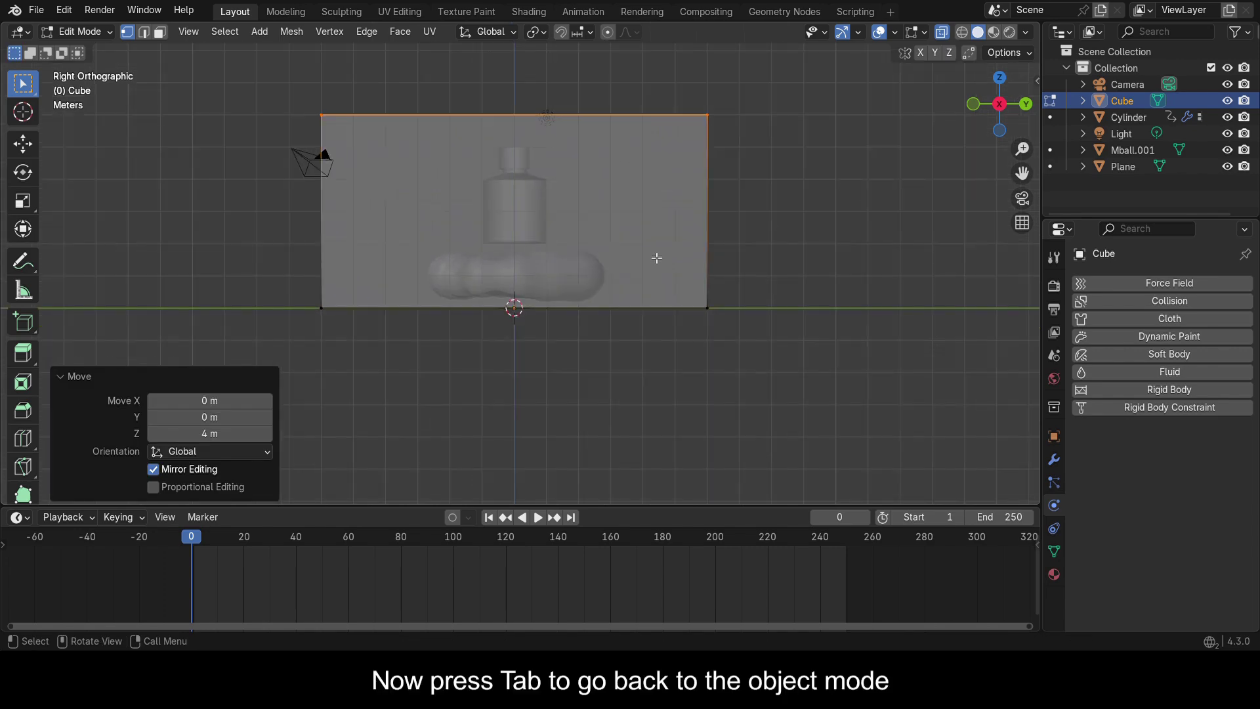
{"action": "key", "text": "Tab"}
Step: Turn off X-ray and make the box a Fluid Domain
{"action": "left_click_drag", "start_coordinate": [1000, 105], "coordinate": [1009, 61]}
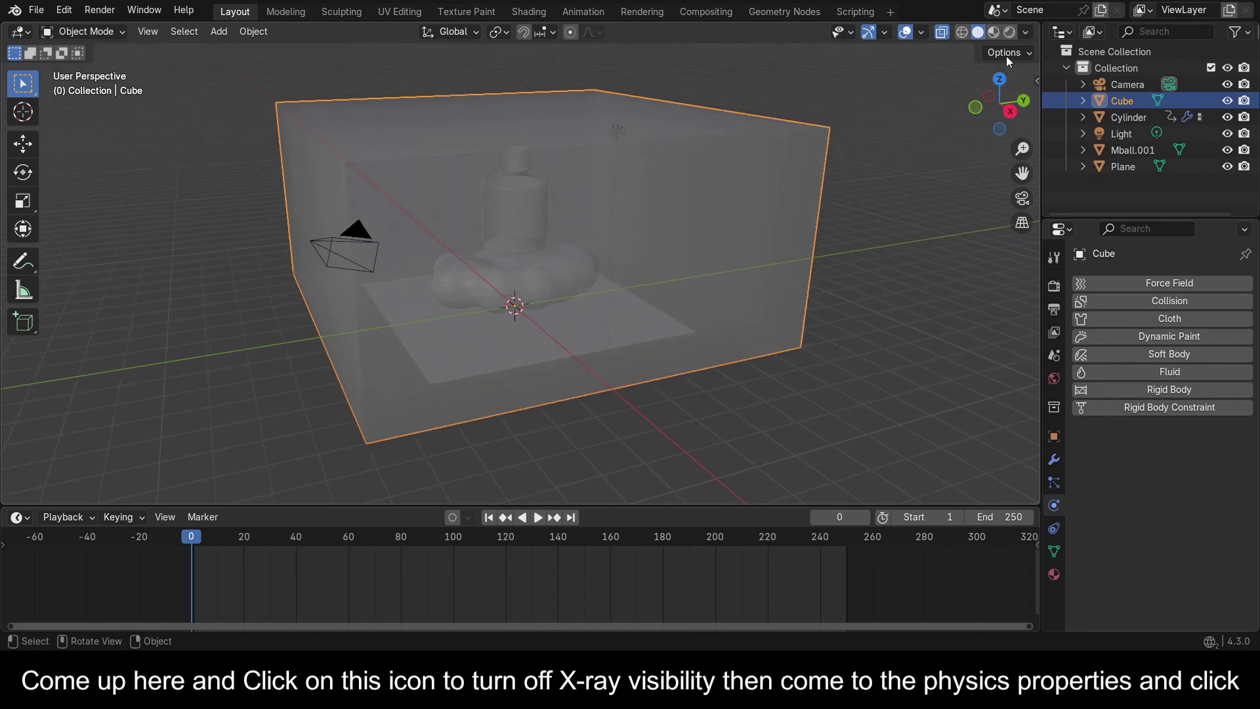
{"action": "left_click", "coordinate": [943, 32]}
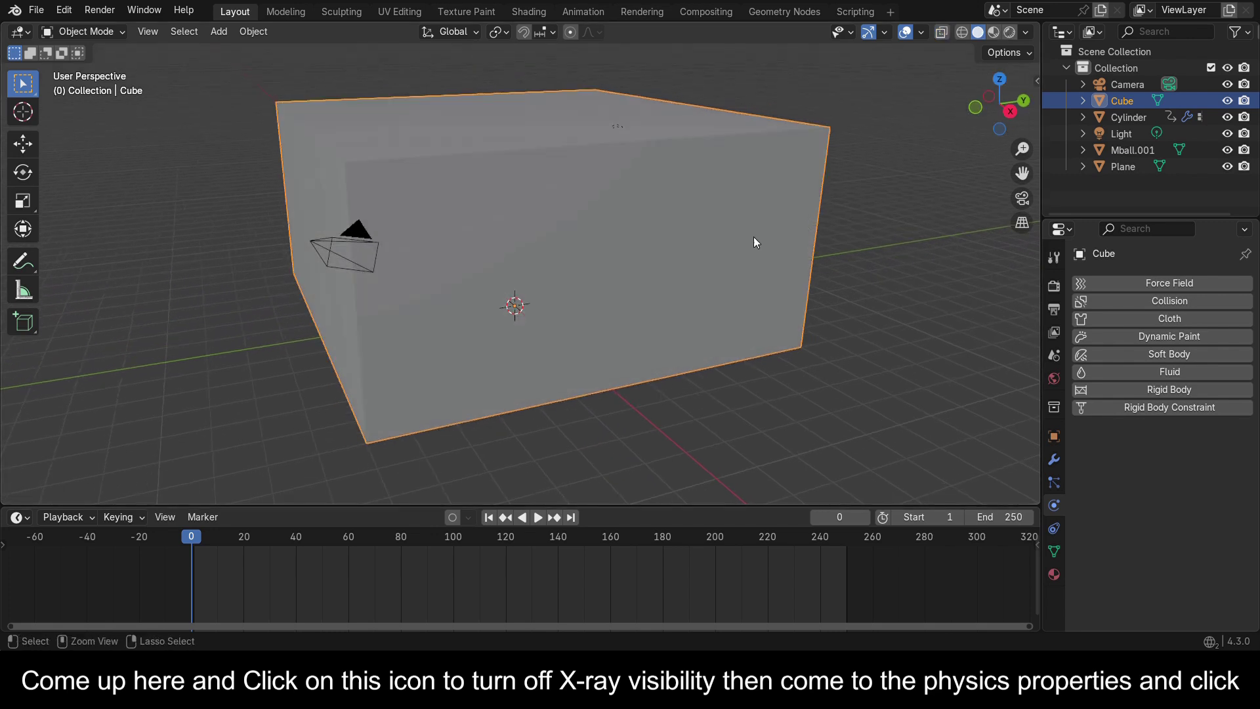
{"action": "key", "text": "ctrl+s"}
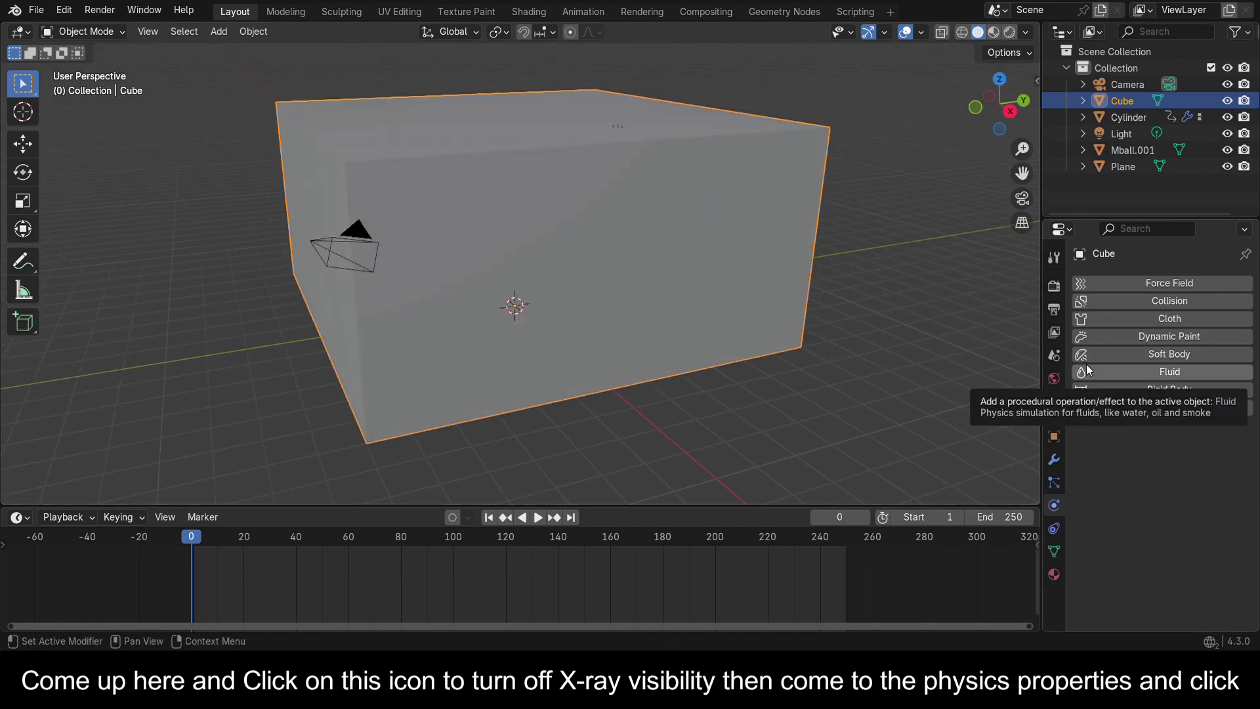
{"action": "left_click", "coordinate": [1156, 376]}
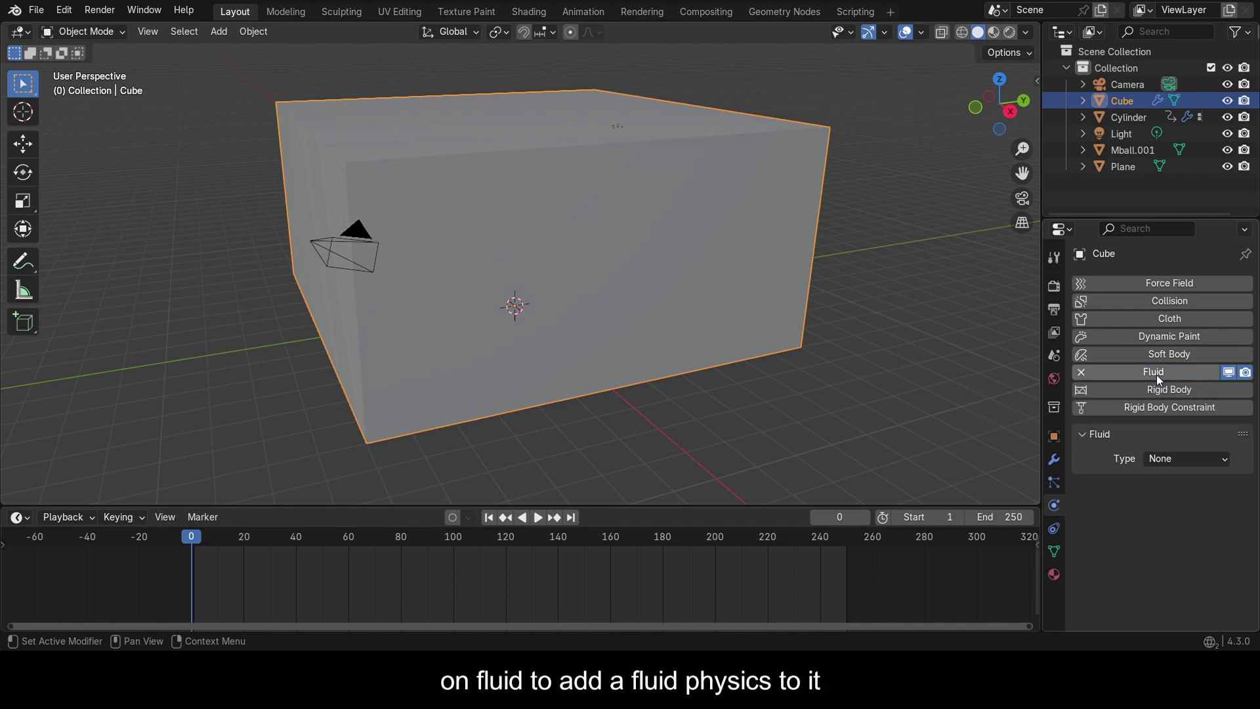
{"action": "left_click", "coordinate": [1190, 461]}
{"action": "left_click", "coordinate": [1188, 494]}
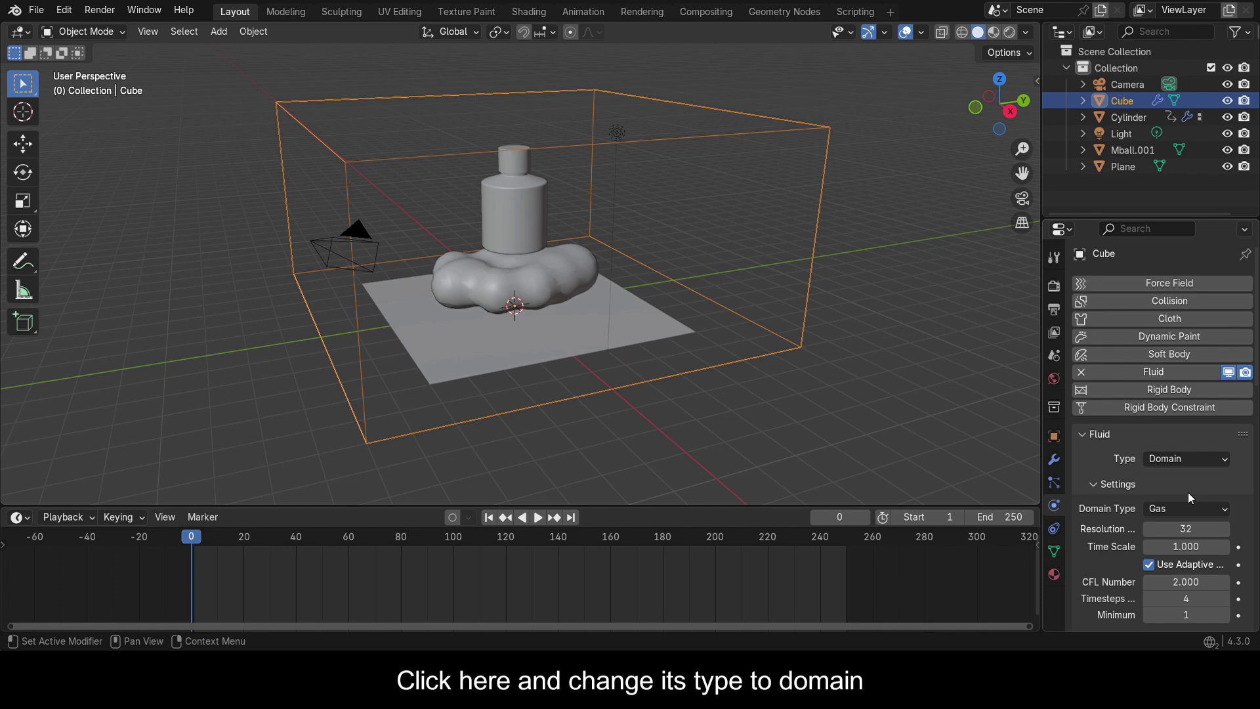
Step: Make the metaball cloud a Fluid Flow source, save, and preview the rising smoke
{"action": "left_click", "coordinate": [515, 301]}
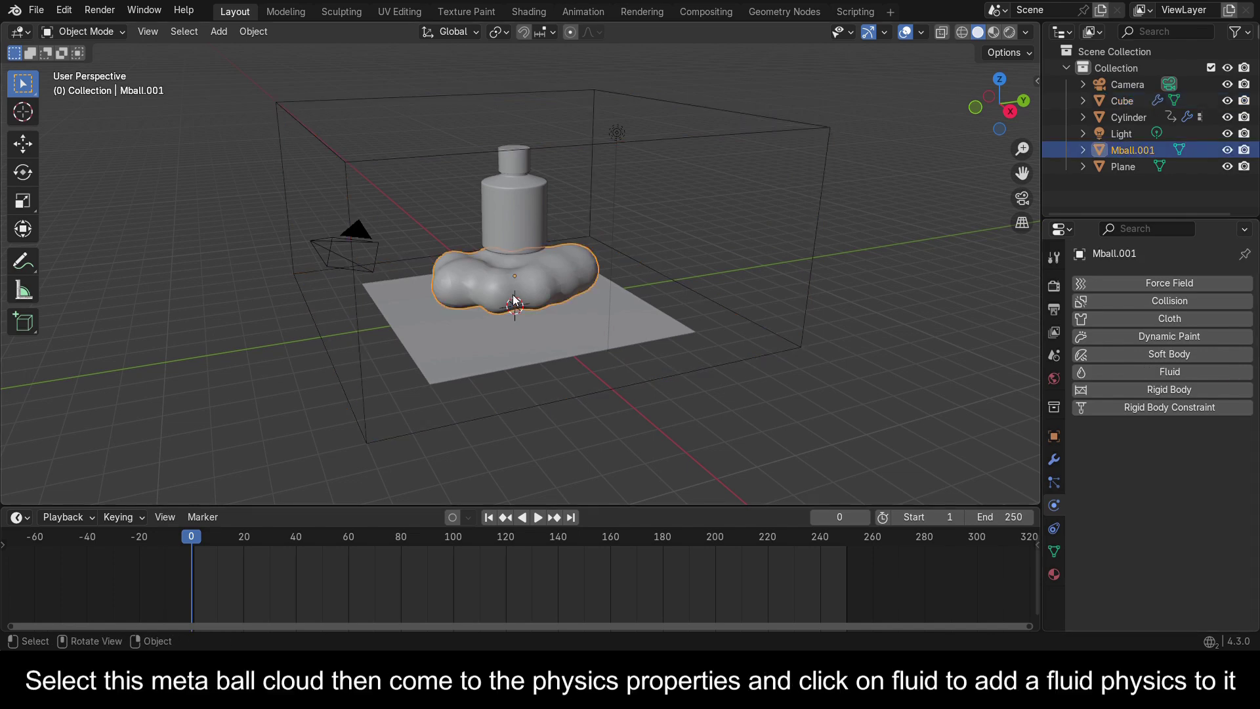
{"action": "left_click", "coordinate": [1160, 372]}
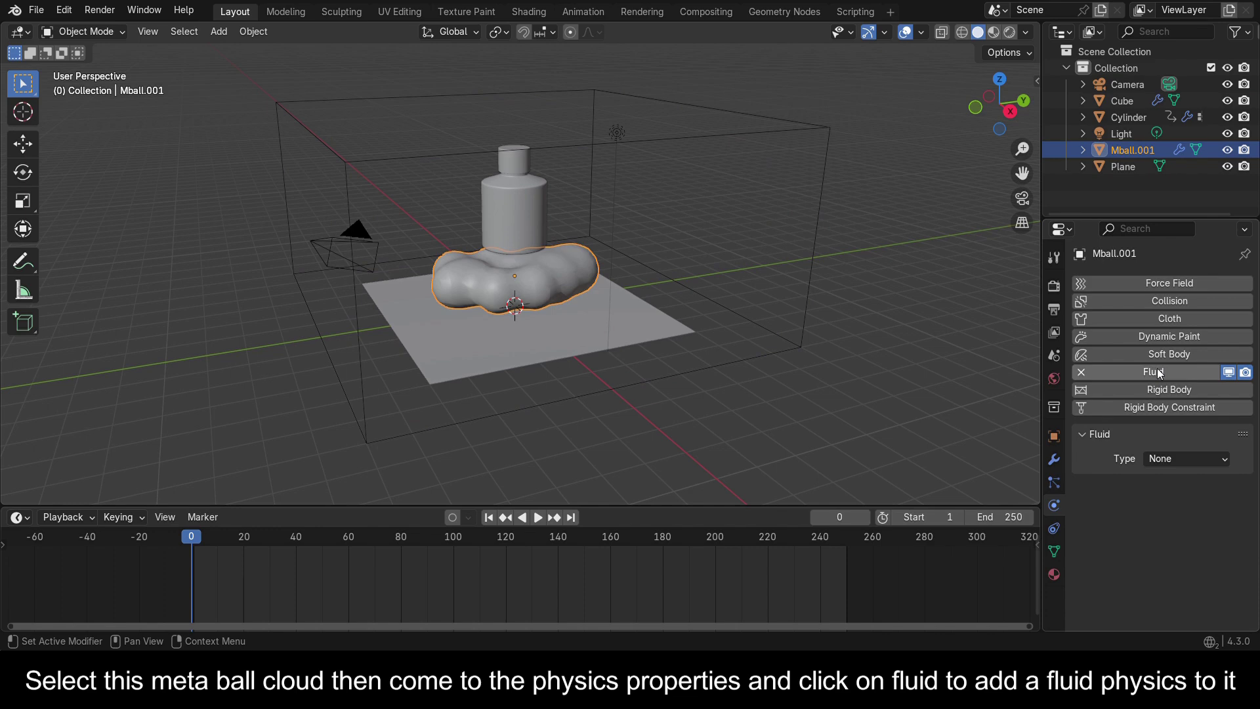
{"action": "left_click", "coordinate": [1205, 459]}
{"action": "left_click", "coordinate": [1183, 512]}
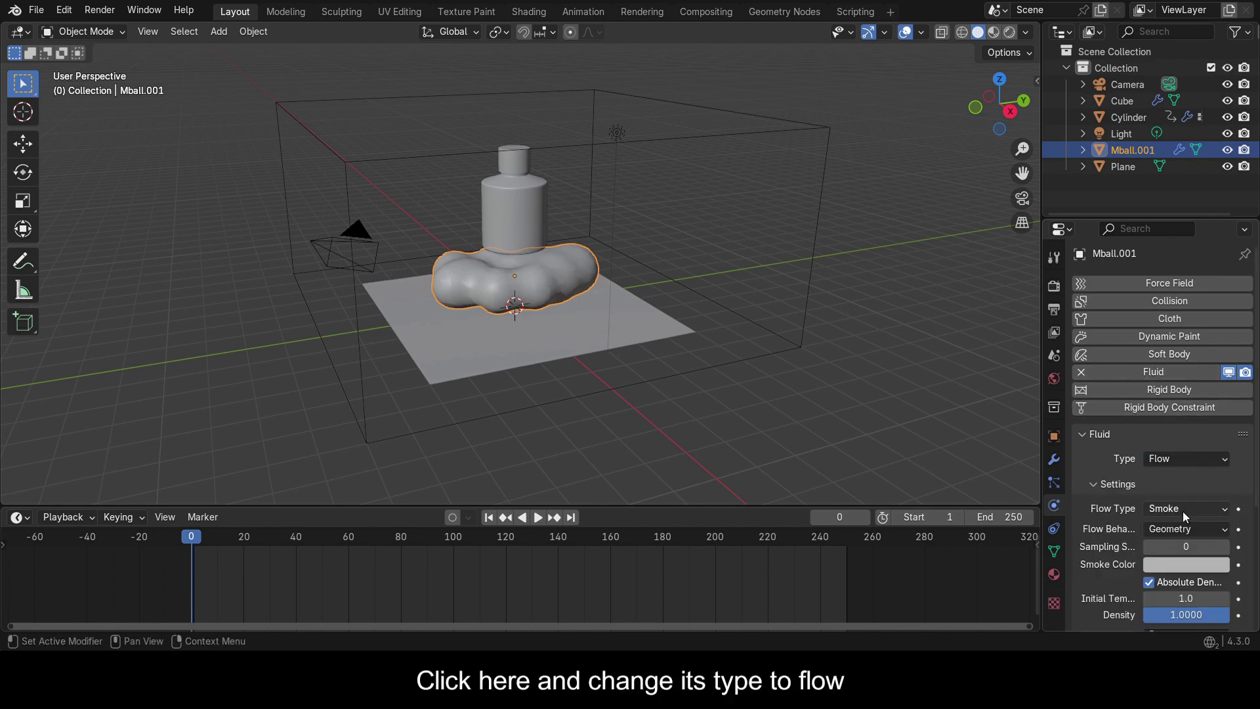
{"action": "key", "text": "ctrl+s"}
{"action": "key", "text": "space"}
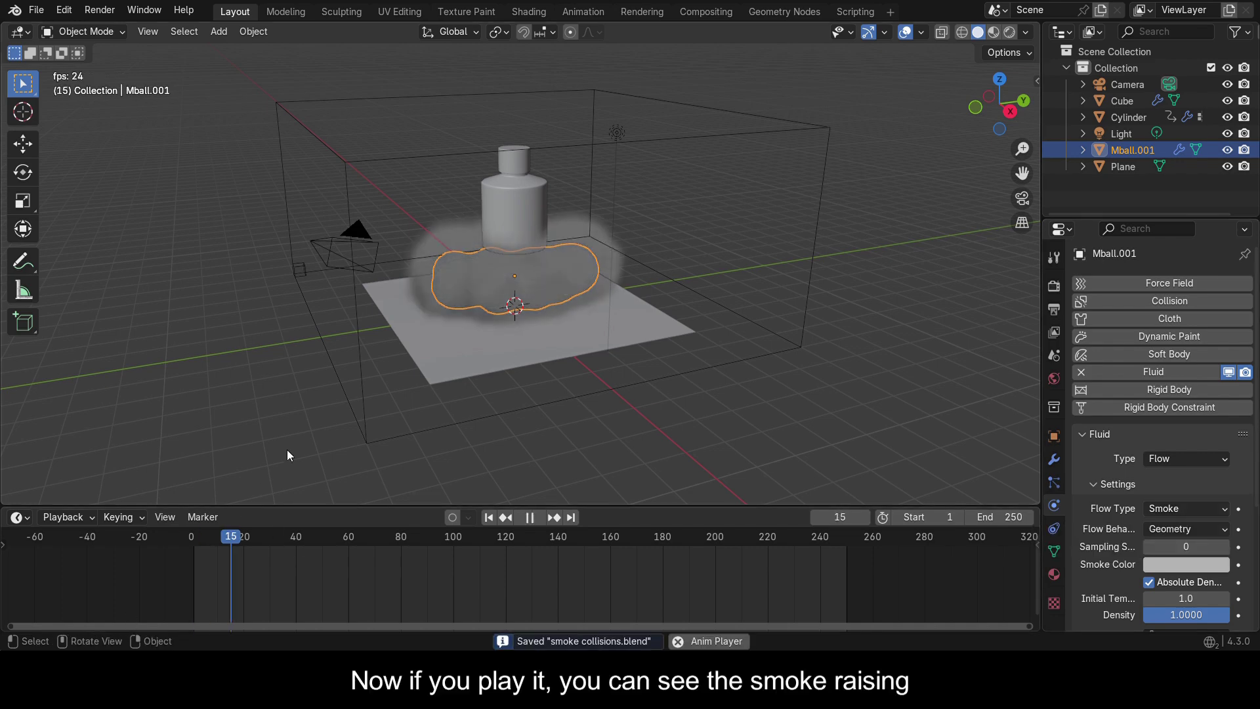
{"action": "key", "text": "space"}
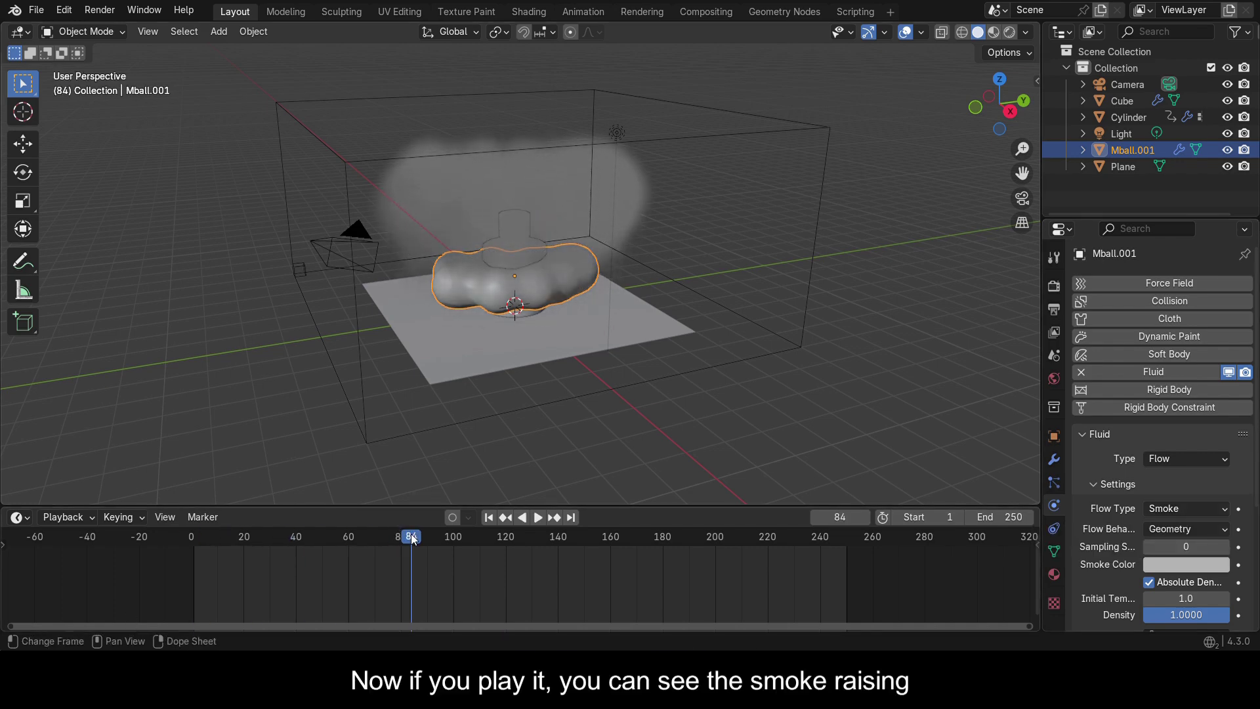
{"action": "left_click", "coordinate": [196, 544]}
Step: Make the bottle a fluid Effector with Is Planar enabled and save
{"action": "left_click", "coordinate": [527, 210]}
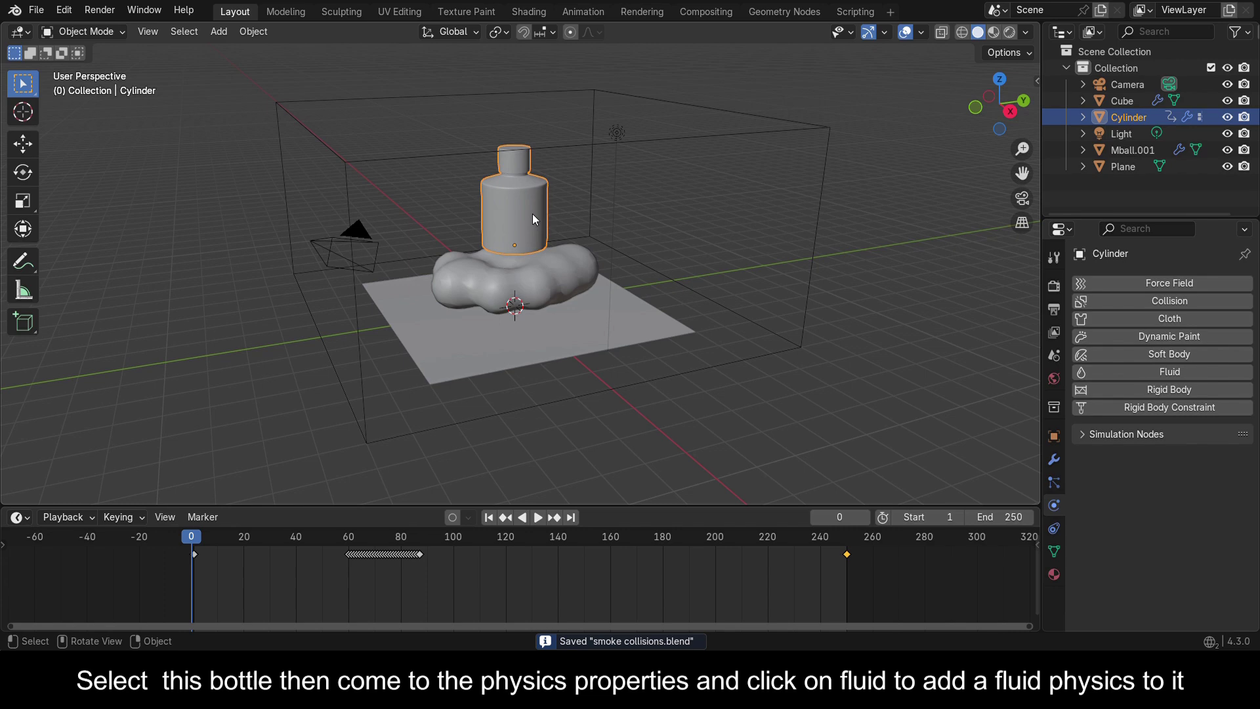
{"action": "left_click", "coordinate": [1191, 372]}
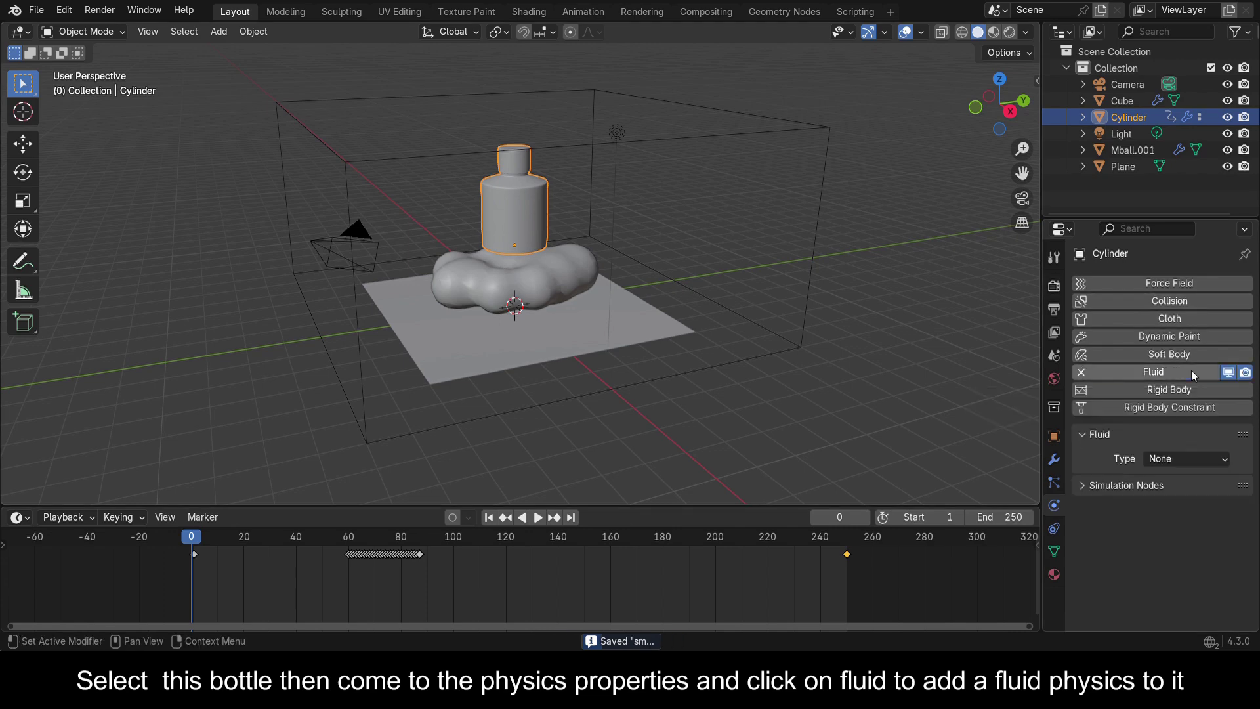
{"action": "left_click", "coordinate": [1184, 457]}
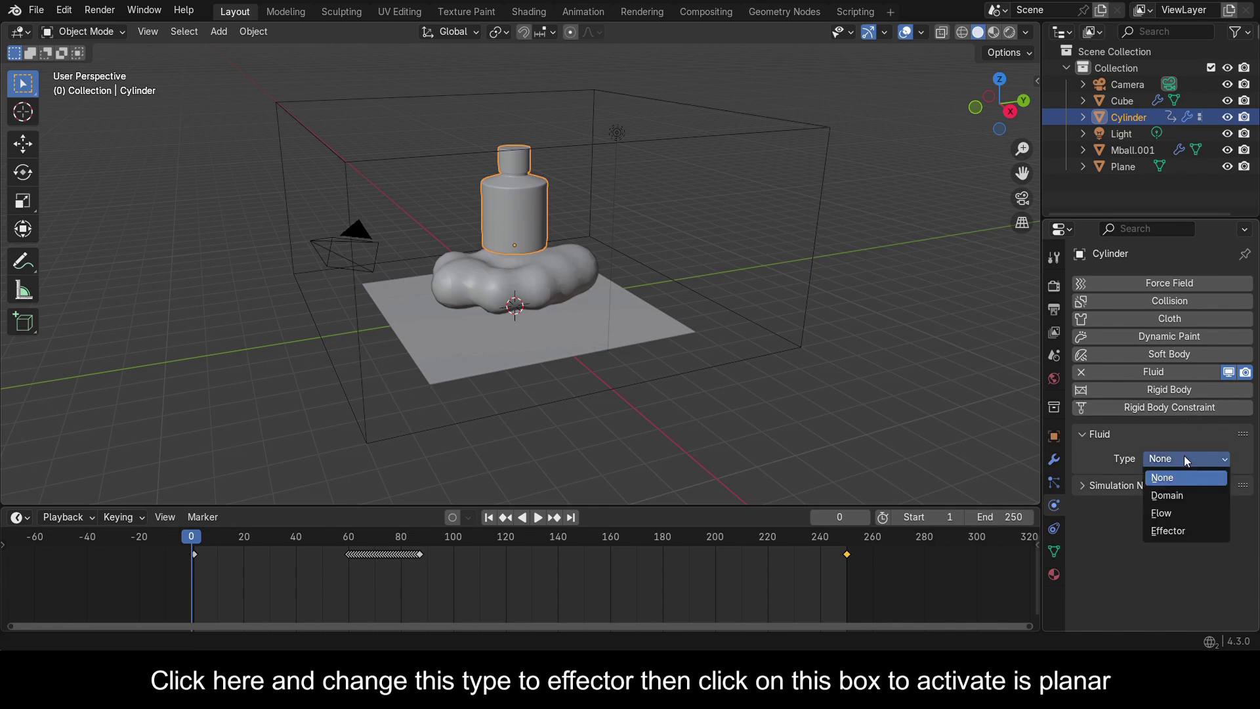
{"action": "left_click", "coordinate": [1169, 530]}
{"action": "key", "text": "ctrl+s"}
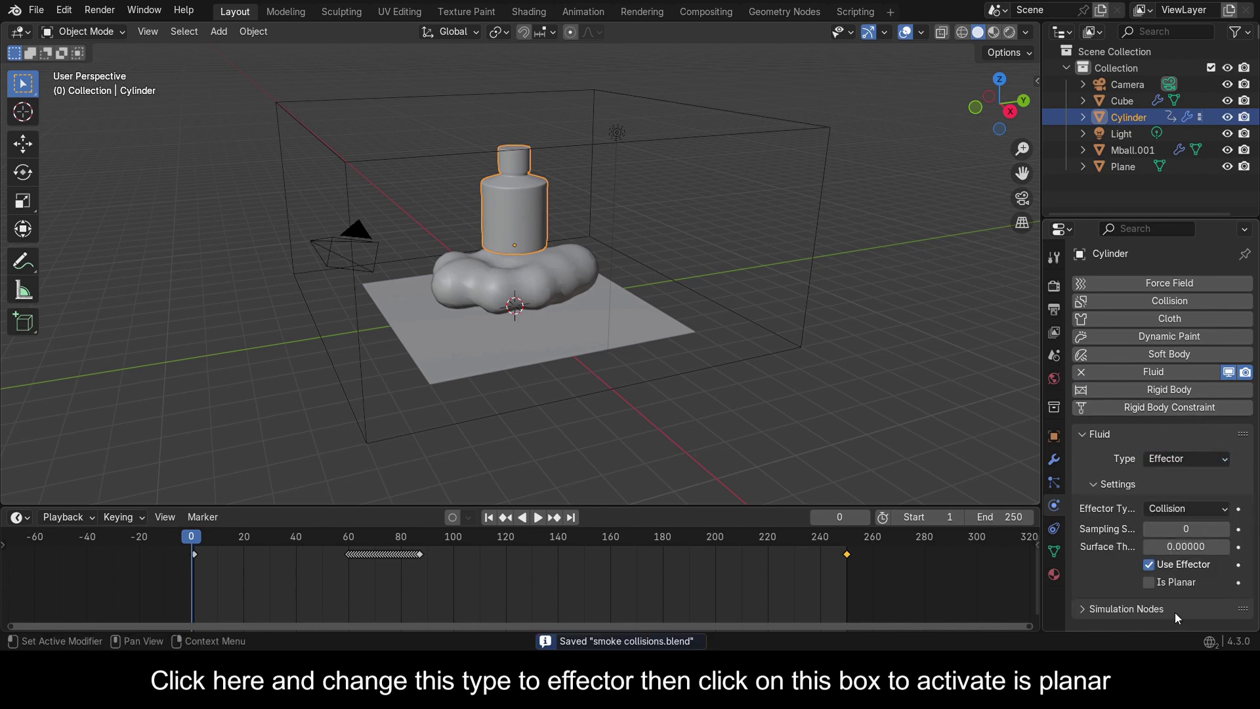
{"action": "left_click", "coordinate": [1157, 585]}
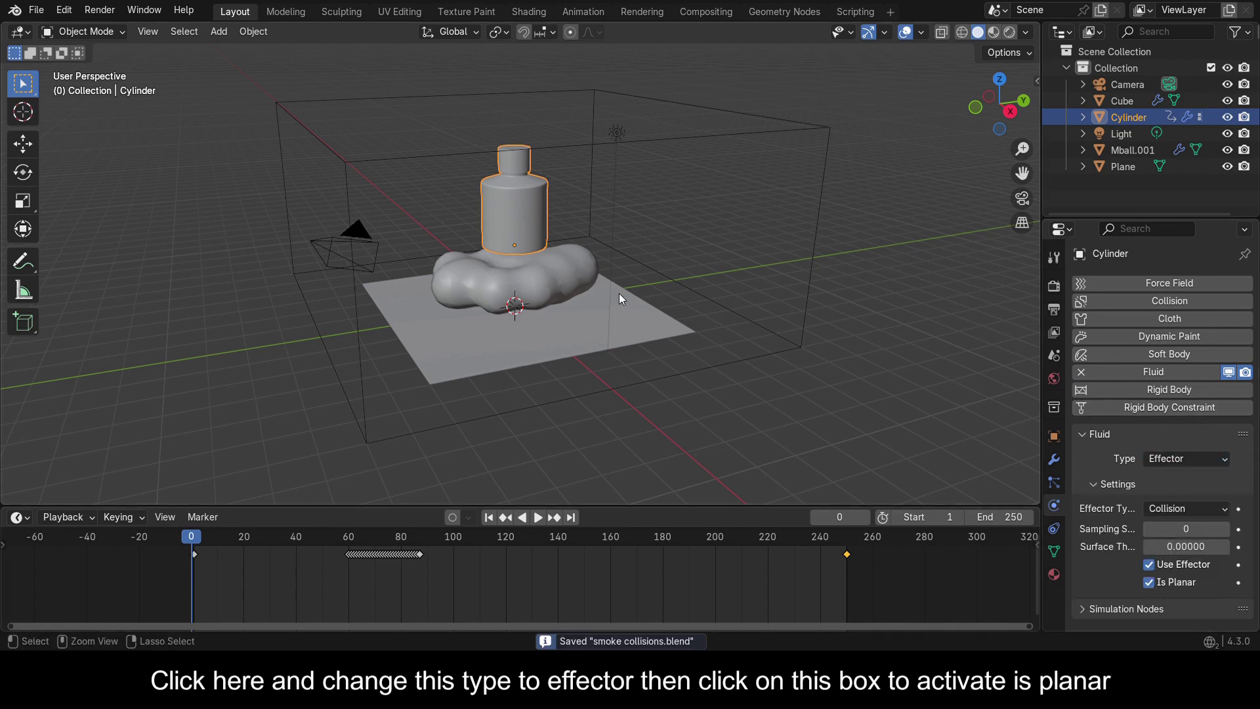
{"action": "key", "text": "ctrl+s"}
Step: Play back the smoke flowing around the bottle
{"action": "key", "text": "space"}
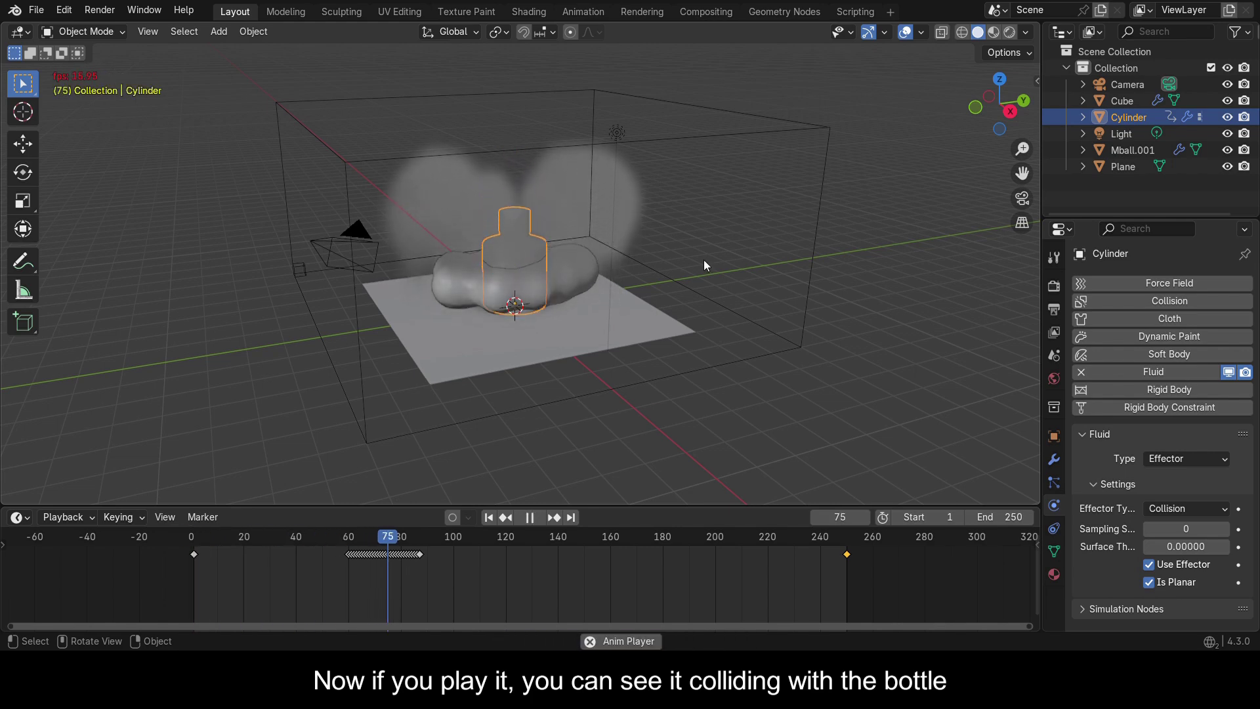
{"action": "key", "text": "space"}
{"action": "left_click_drag", "start_coordinate": [991, 98], "coordinate": [966, 74]}
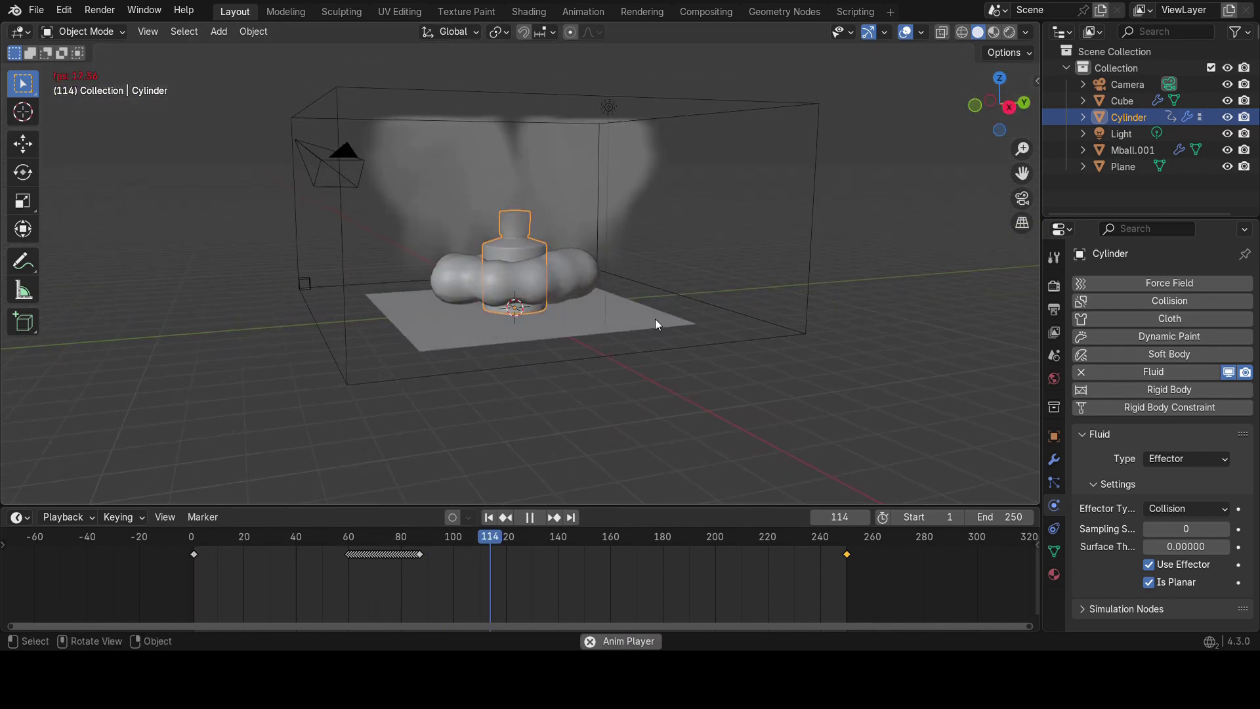
{"action": "key", "text": "space"}
Step: Set Mball.001's Flow Source Surface Emission and Volume Emission to 1 and save
{"action": "left_click", "coordinate": [531, 281]}
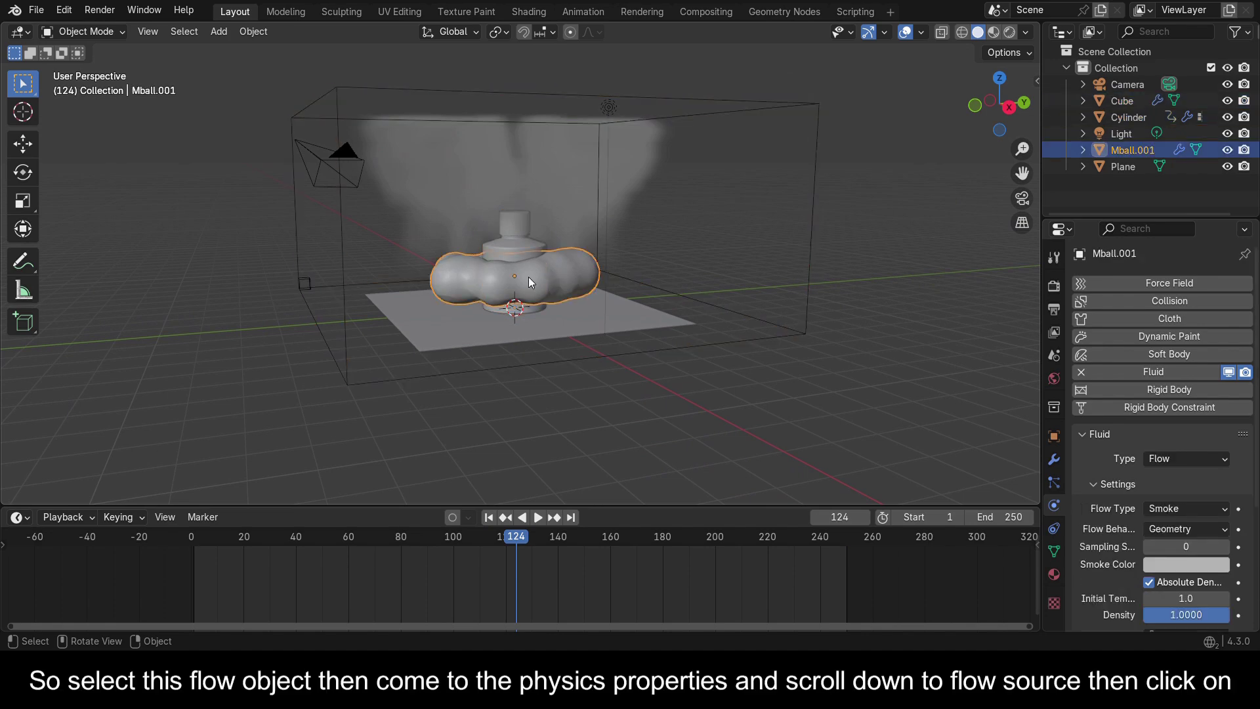
{"action": "key", "text": "ctrl+s"}
{"action": "scroll", "coordinate": [1178, 545], "scroll_direction": "down", "scroll_amount": 4}
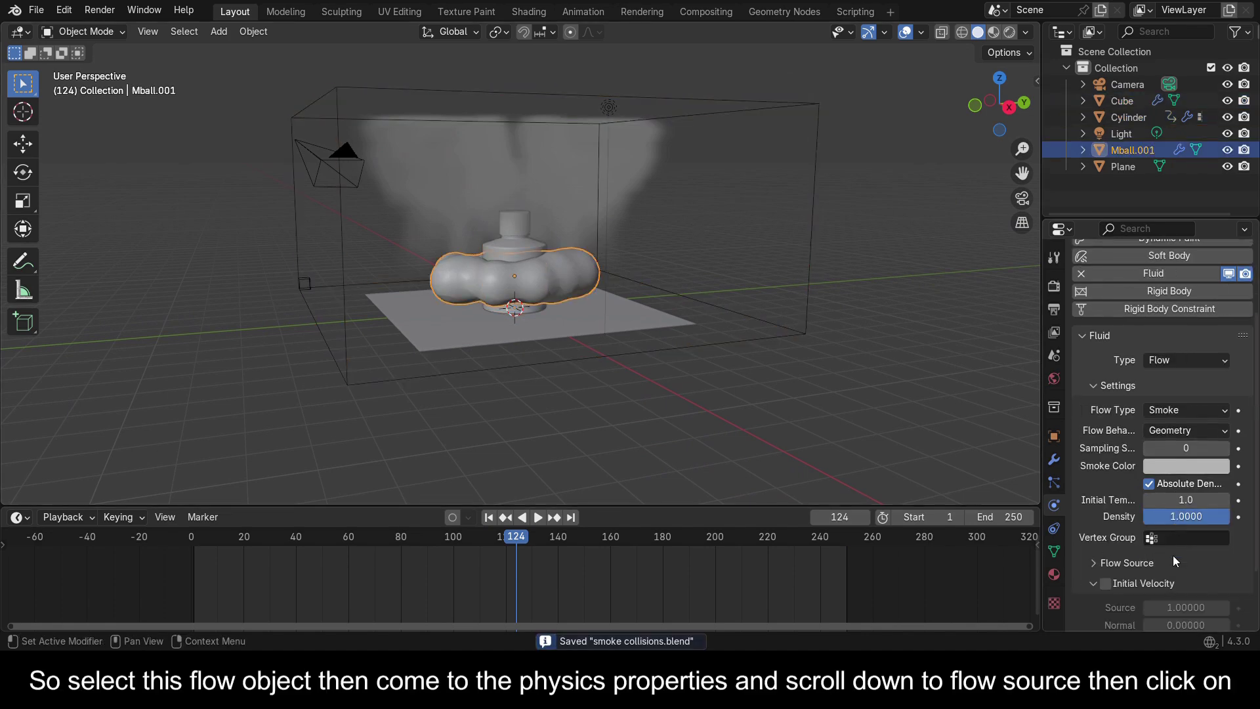
{"action": "scroll", "coordinate": [1176, 561], "scroll_direction": "down", "scroll_amount": 3}
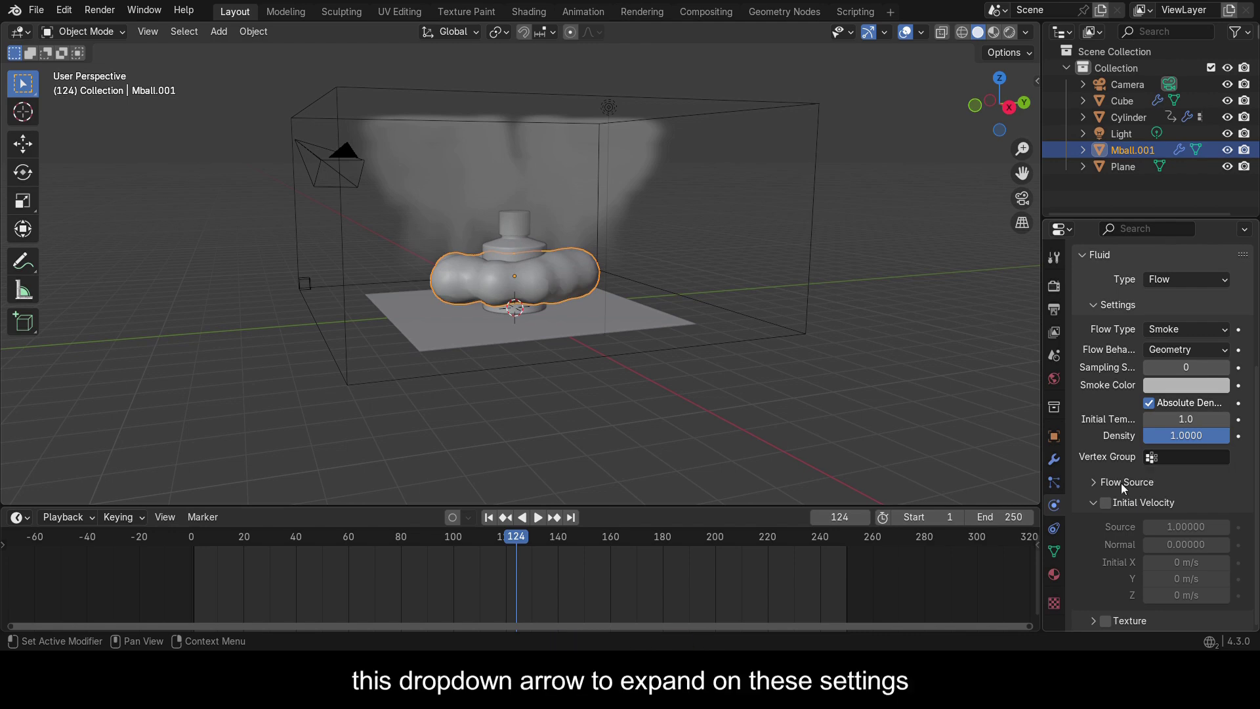
{"action": "left_click", "coordinate": [1116, 483]}
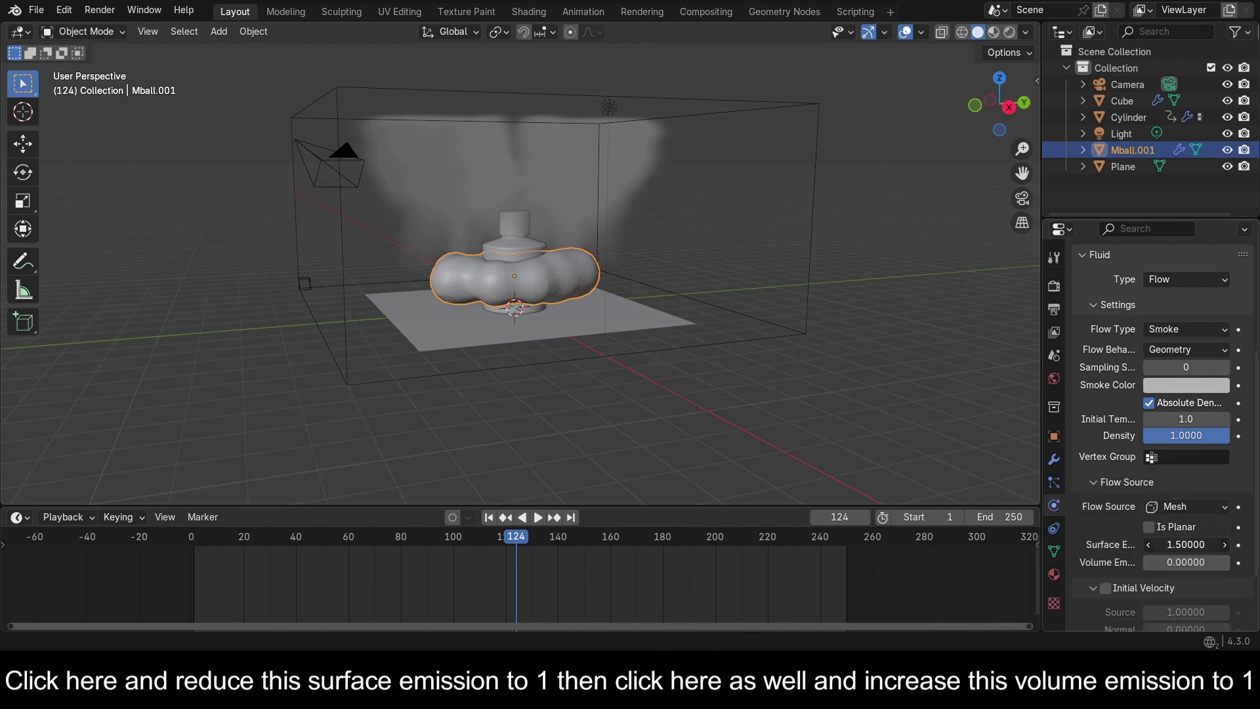
{"action": "key", "text": "Return"}
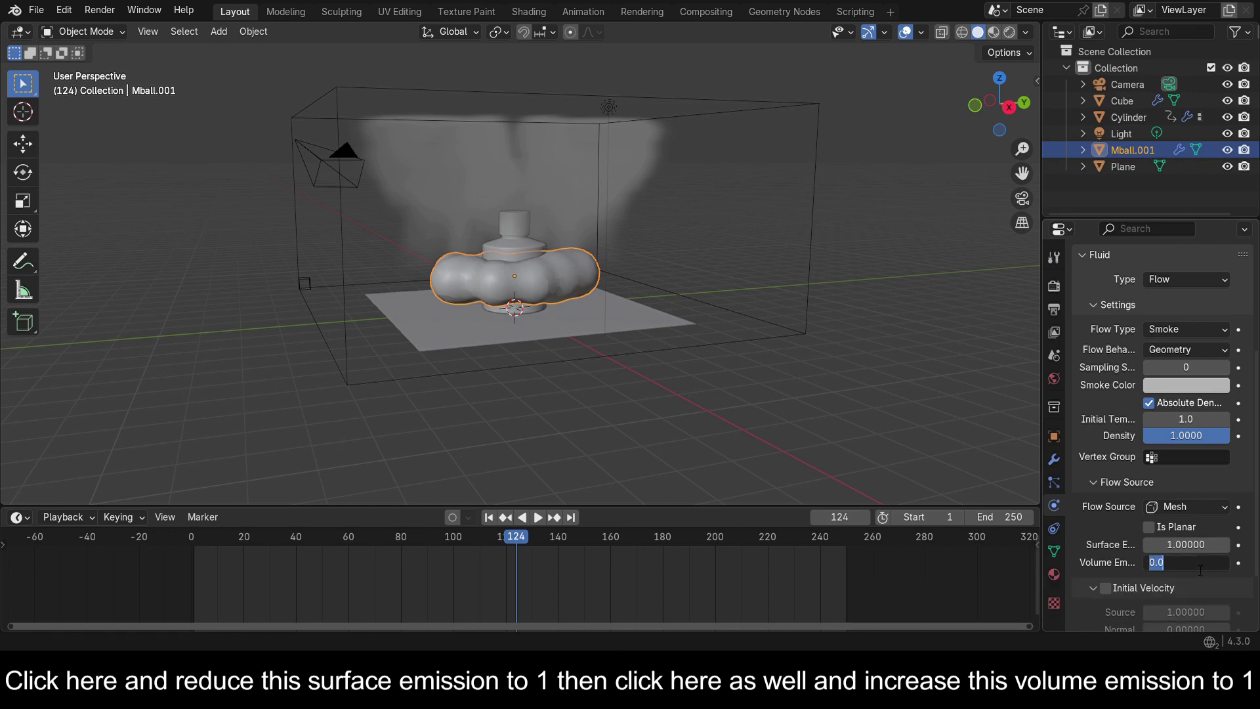
{"action": "key", "text": "Return"}
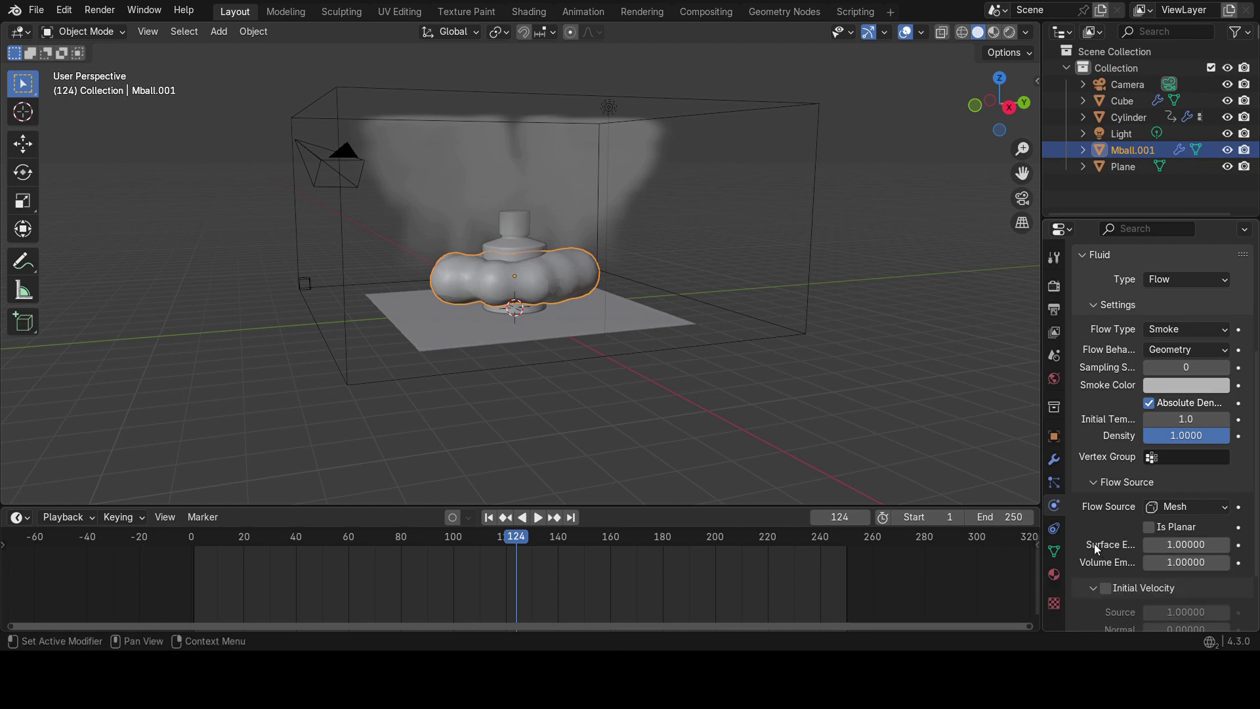
{"action": "key", "text": "ctrl+s"}
{"action": "left_click", "coordinate": [807, 214]}
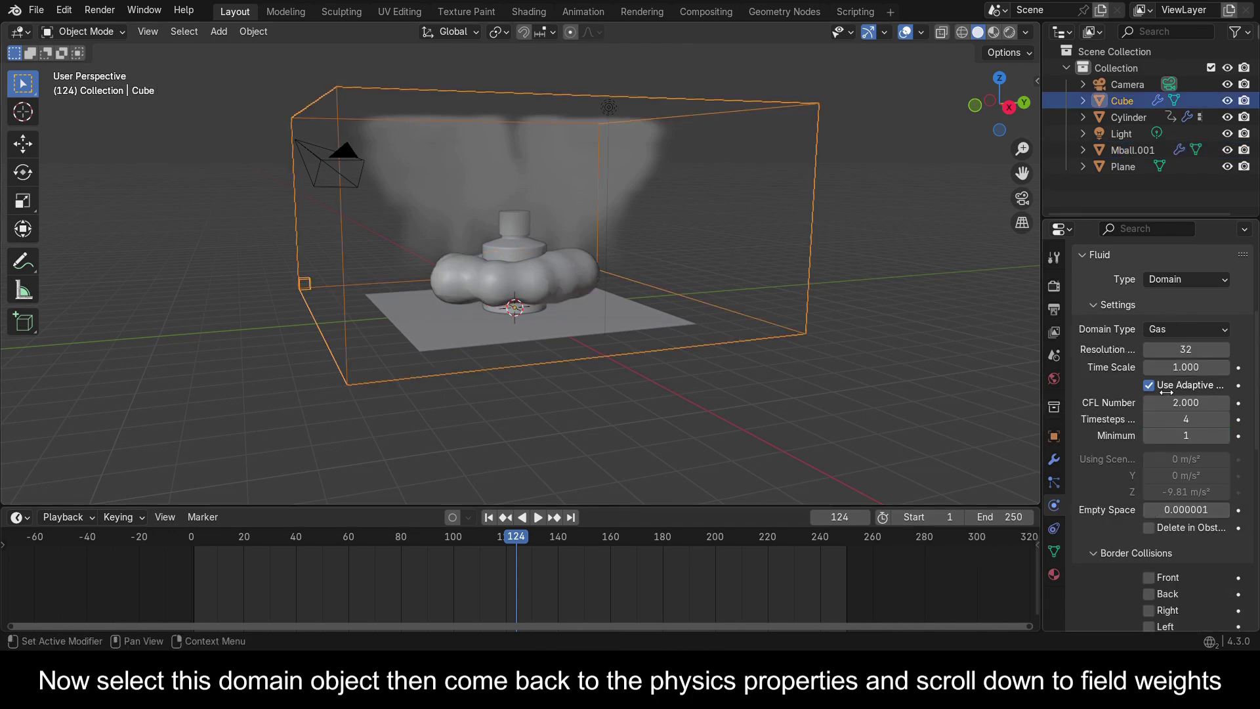
Step: Set the domain's Gravity field weight to 0, save, and test-play the smoke from the start
{"action": "scroll", "coordinate": [1162, 387], "scroll_direction": "down", "scroll_amount": 15}
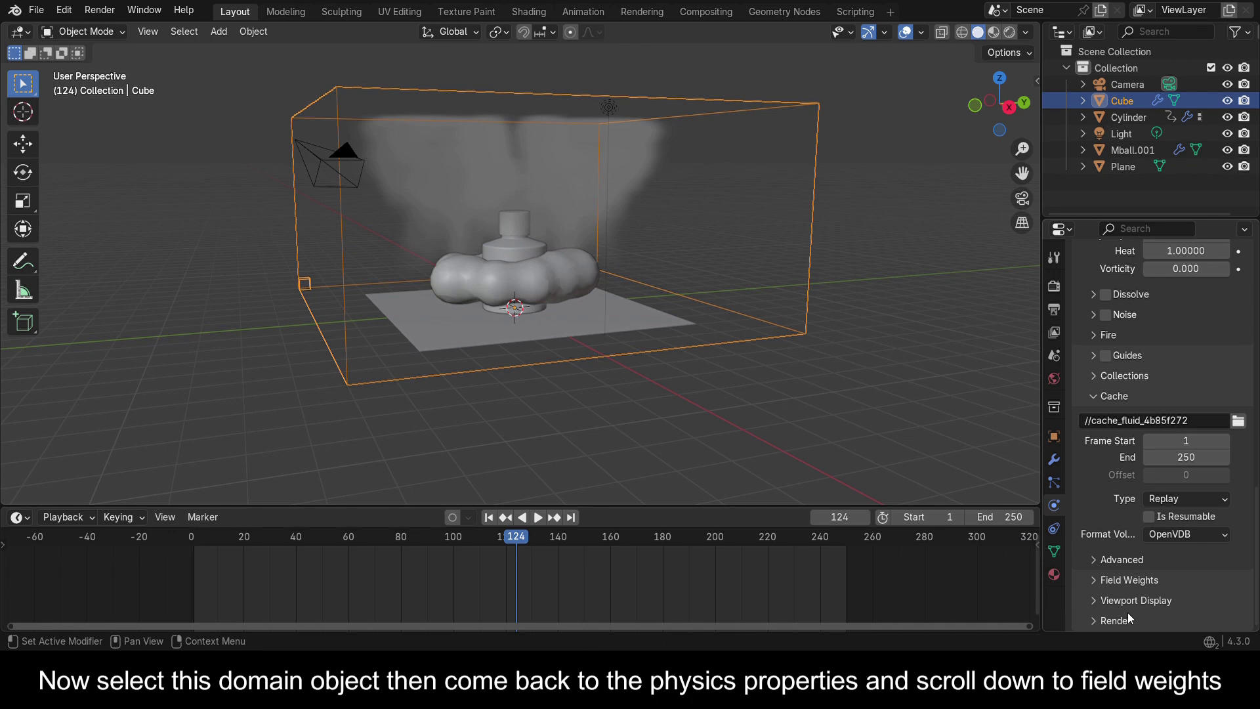
{"action": "left_click", "coordinate": [1130, 579]}
{"action": "scroll", "coordinate": [1189, 597], "scroll_direction": "down", "scroll_amount": 2}
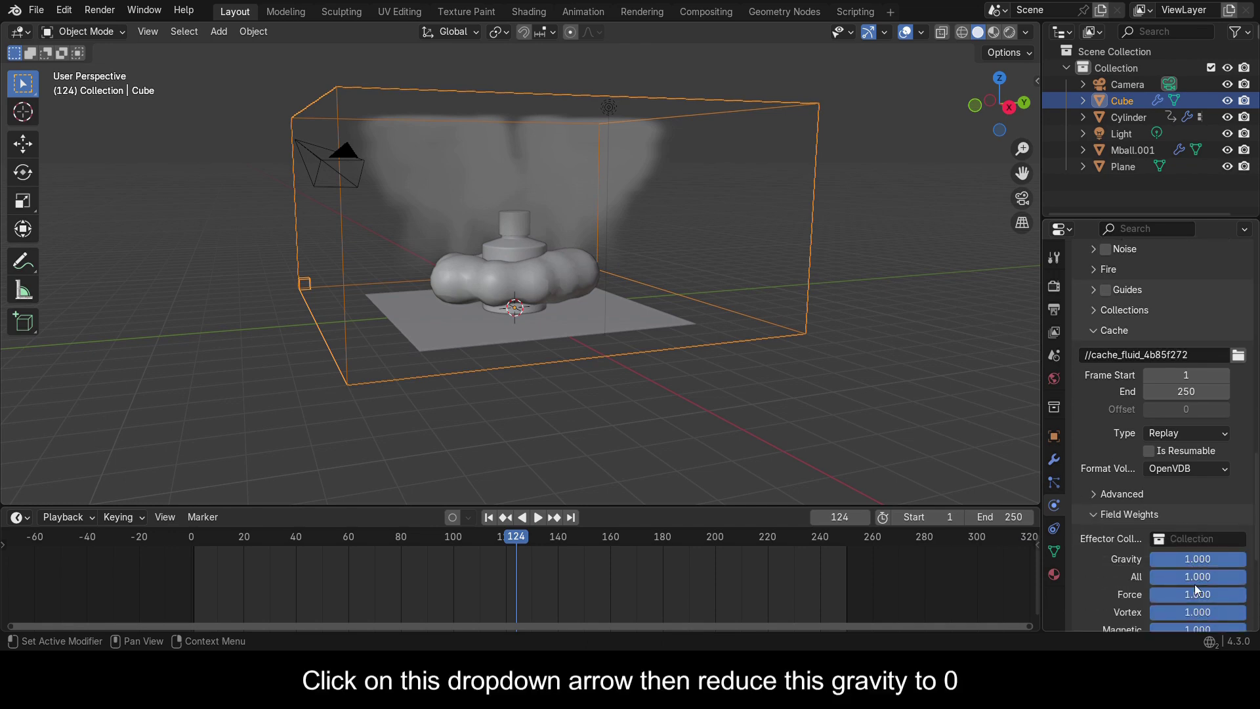
{"action": "left_click_drag", "start_coordinate": [1241, 567], "coordinate": [1146, 567]}
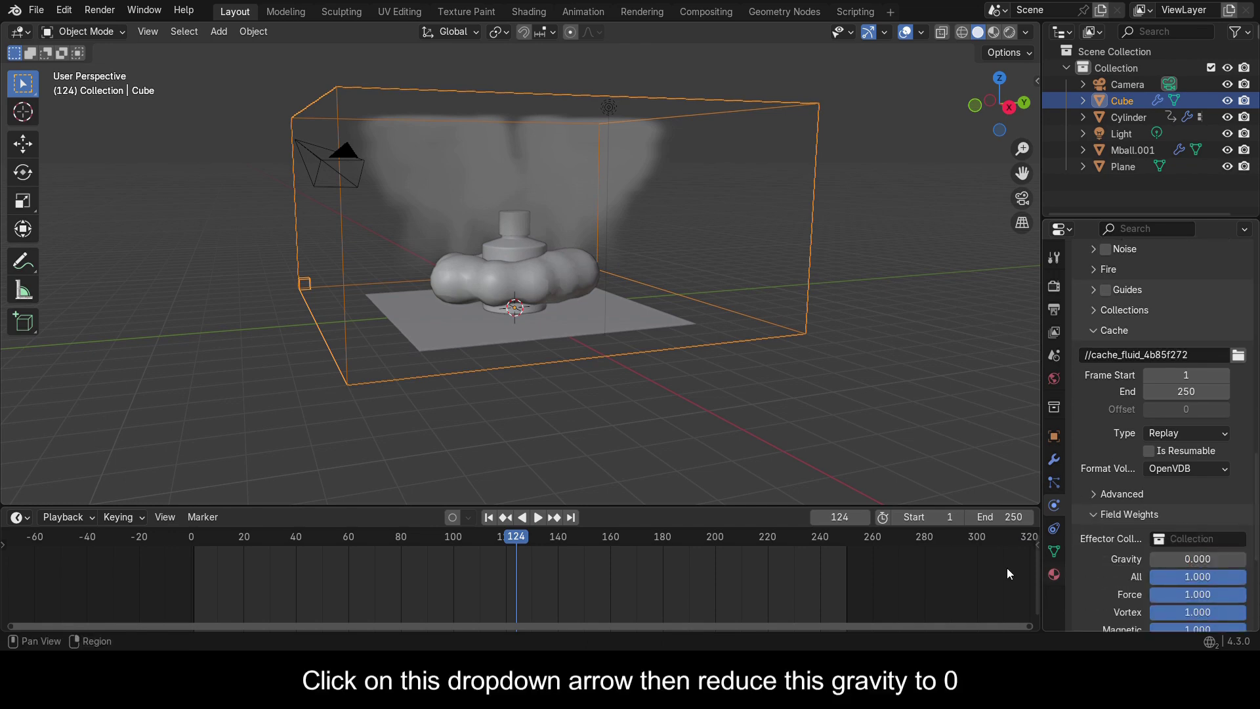
{"action": "left_click", "coordinate": [192, 542]}
{"action": "key", "text": "ctrl+s"}
{"action": "key", "text": "space"}
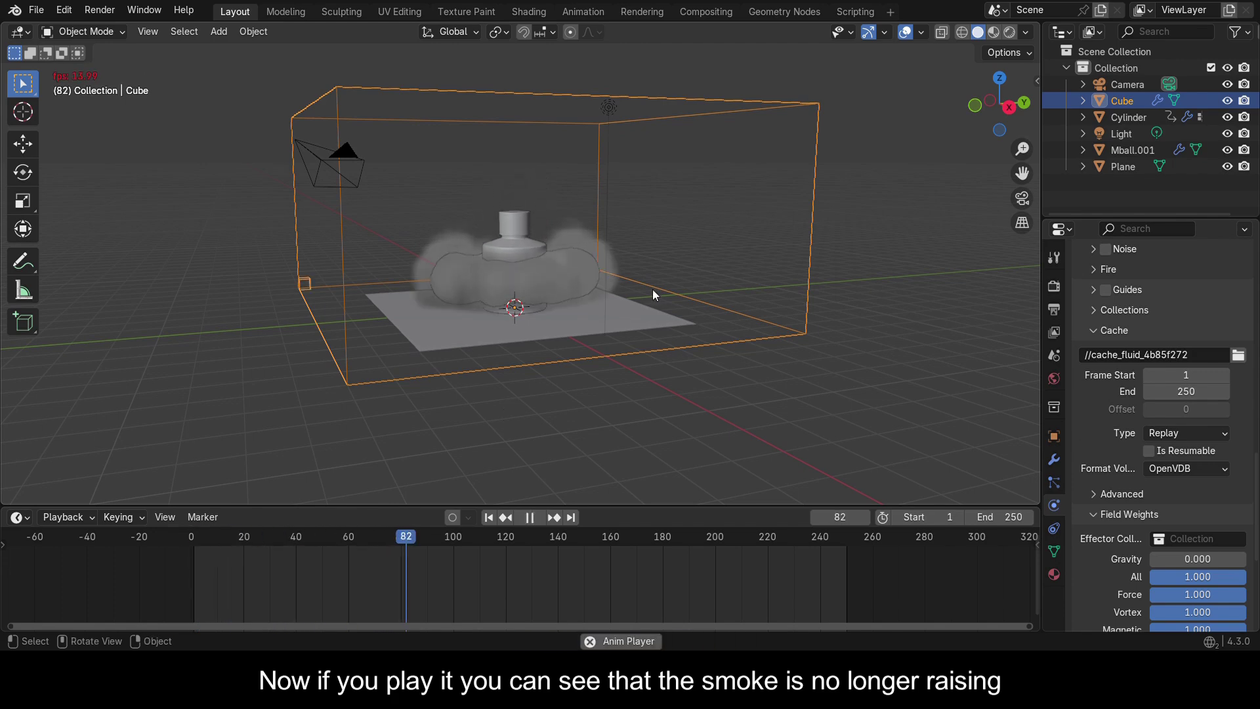
{"action": "key", "text": "space"}
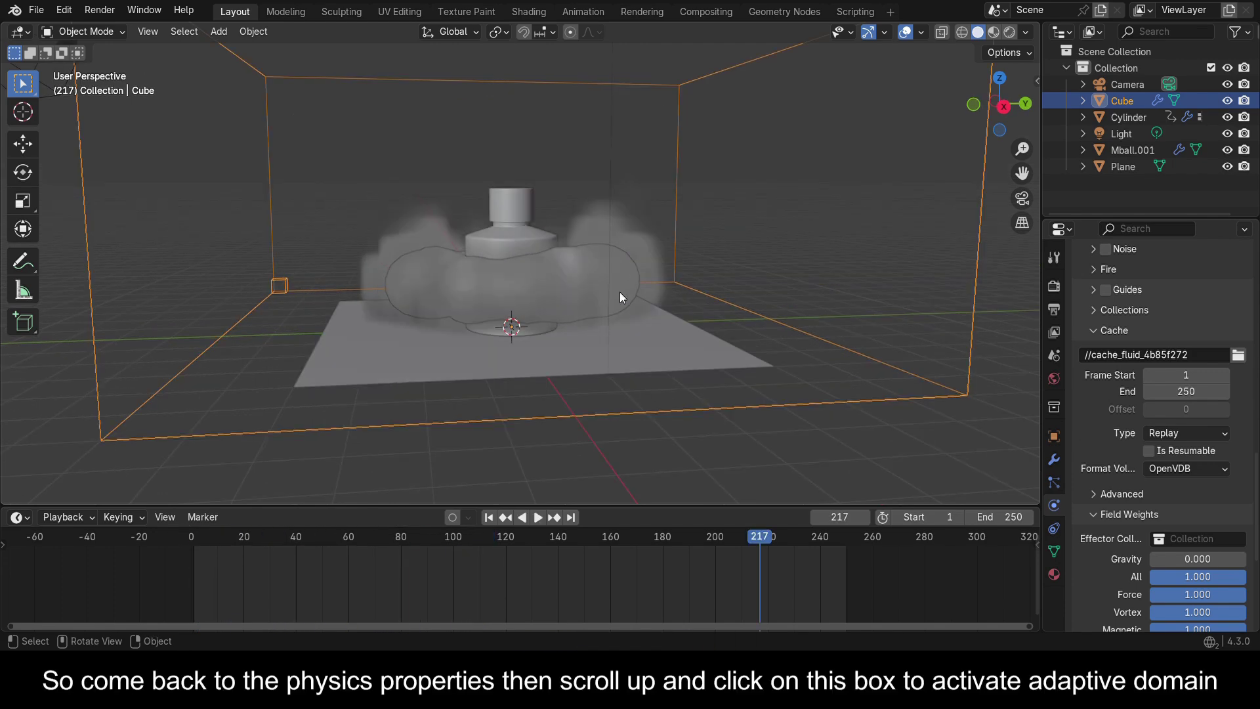
Step: Enable Adaptive Domain and set Buoyancy Density to 2, then replay the simulation
{"action": "scroll", "coordinate": [1210, 521], "scroll_direction": "up", "scroll_amount": 8}
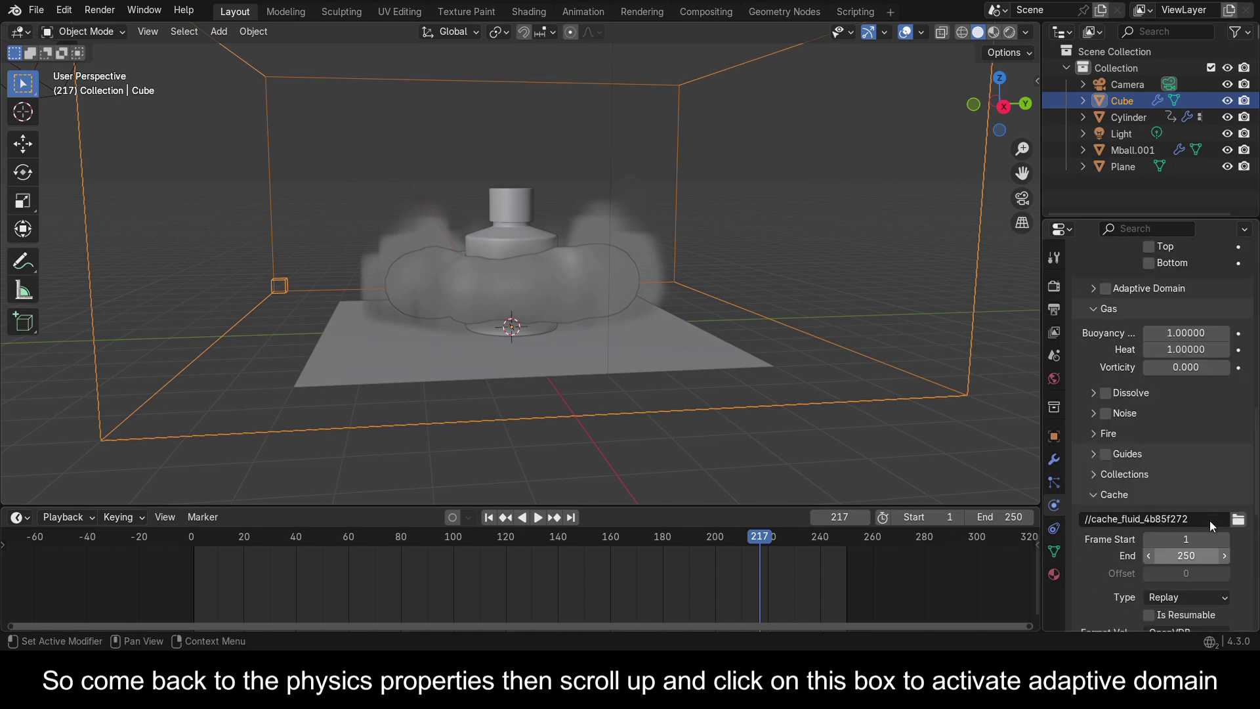
{"action": "left_click", "coordinate": [1106, 387]}
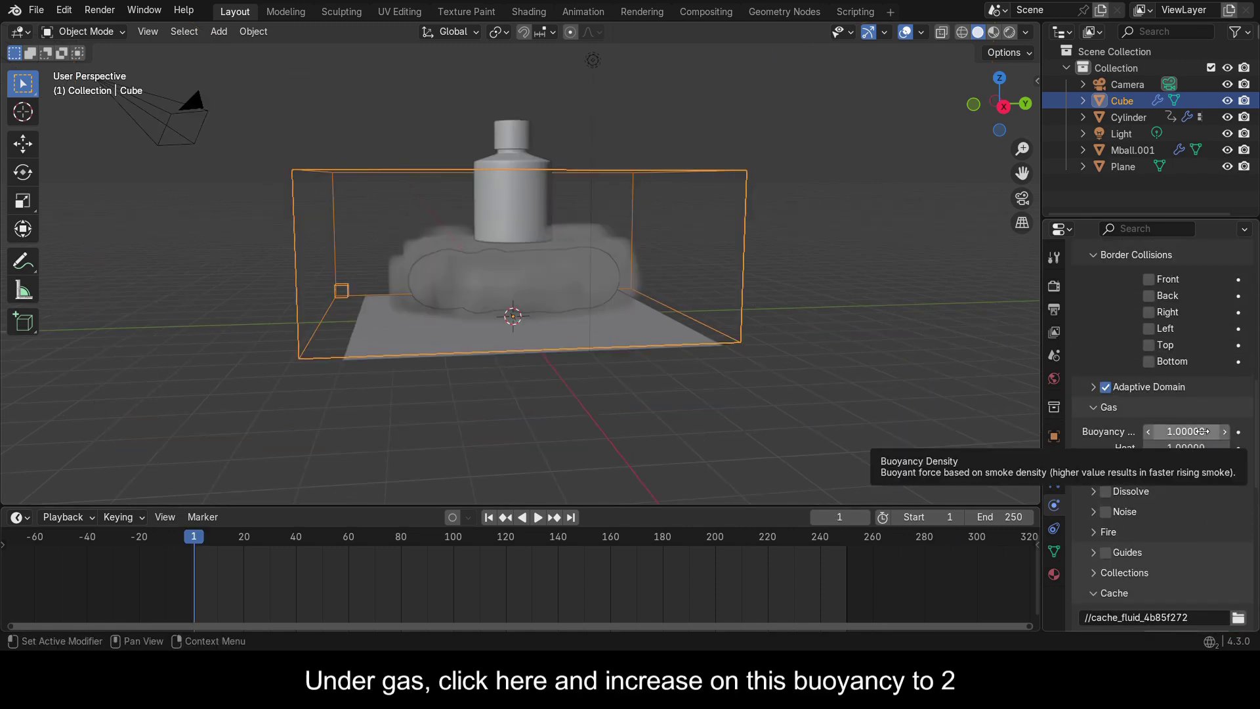
{"action": "left_click_drag", "start_coordinate": [1203, 432], "coordinate": [1203, 431]}
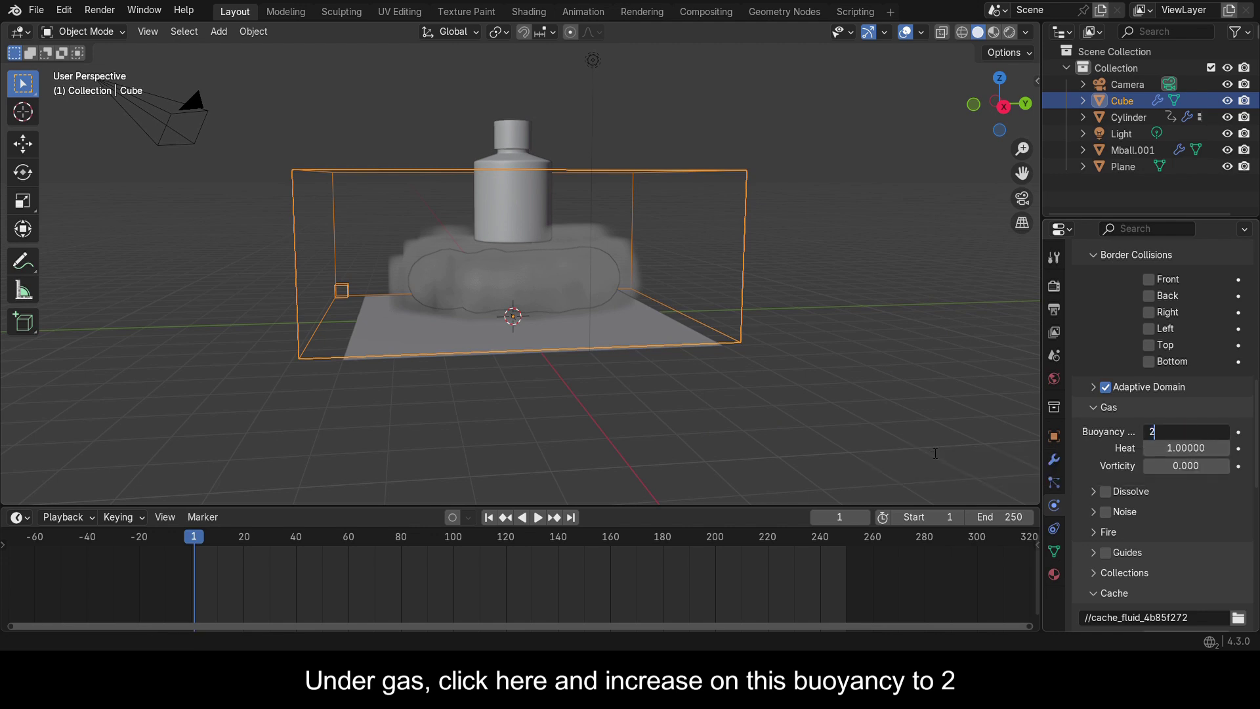
{"action": "type", "text": "2"}
{"action": "key", "text": "Return"}
{"action": "left_click", "coordinate": [536, 518]}
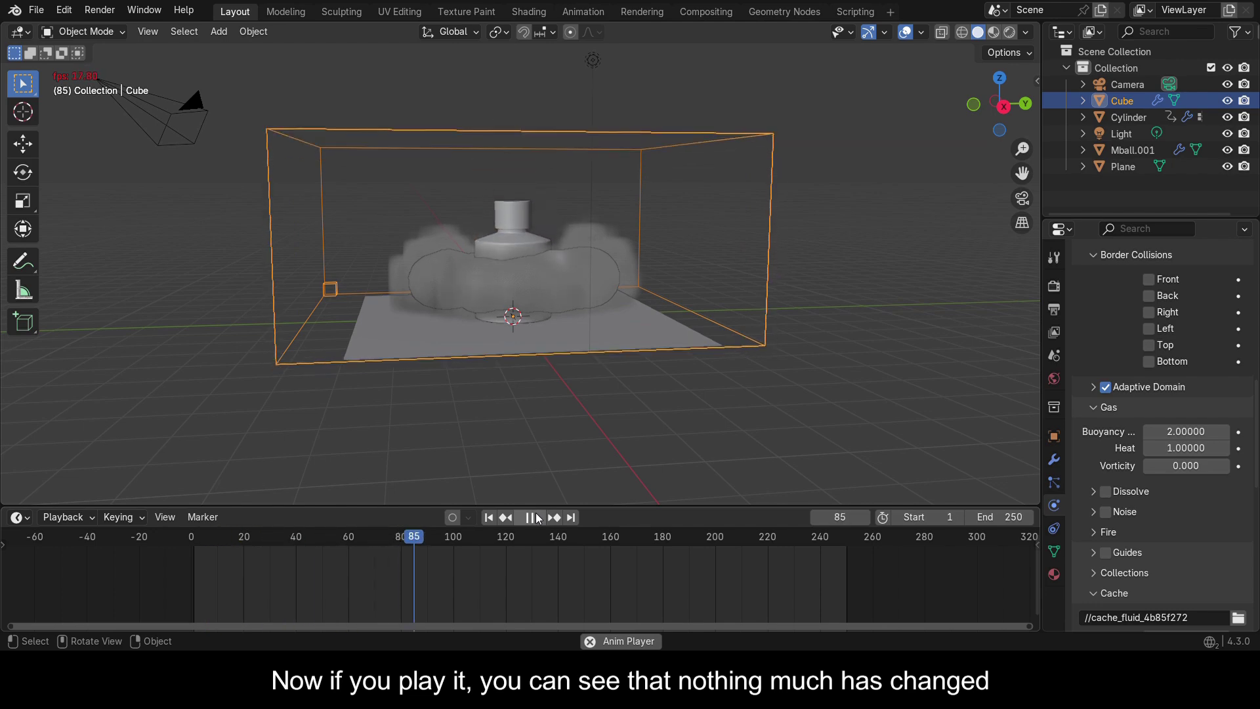
{"action": "key", "text": "space"}
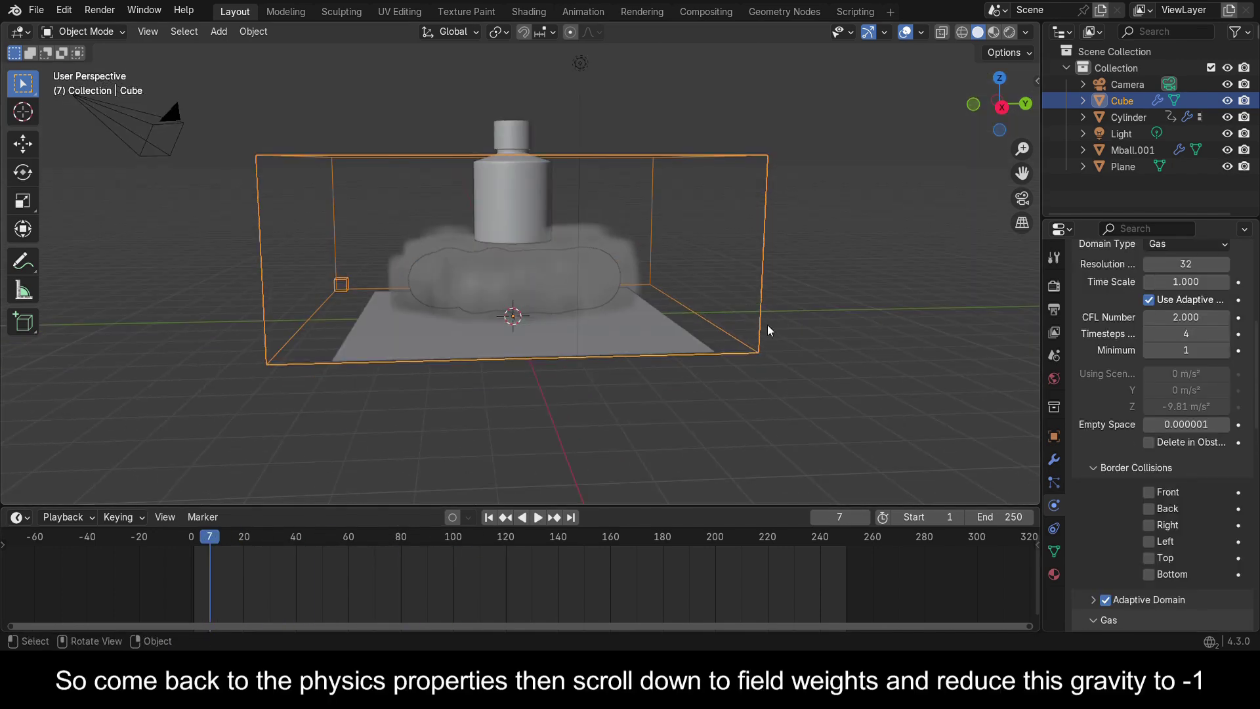
Step: Set the domain's Gravity field weight to -1
{"action": "scroll", "coordinate": [1170, 513], "scroll_direction": "down", "scroll_amount": 15}
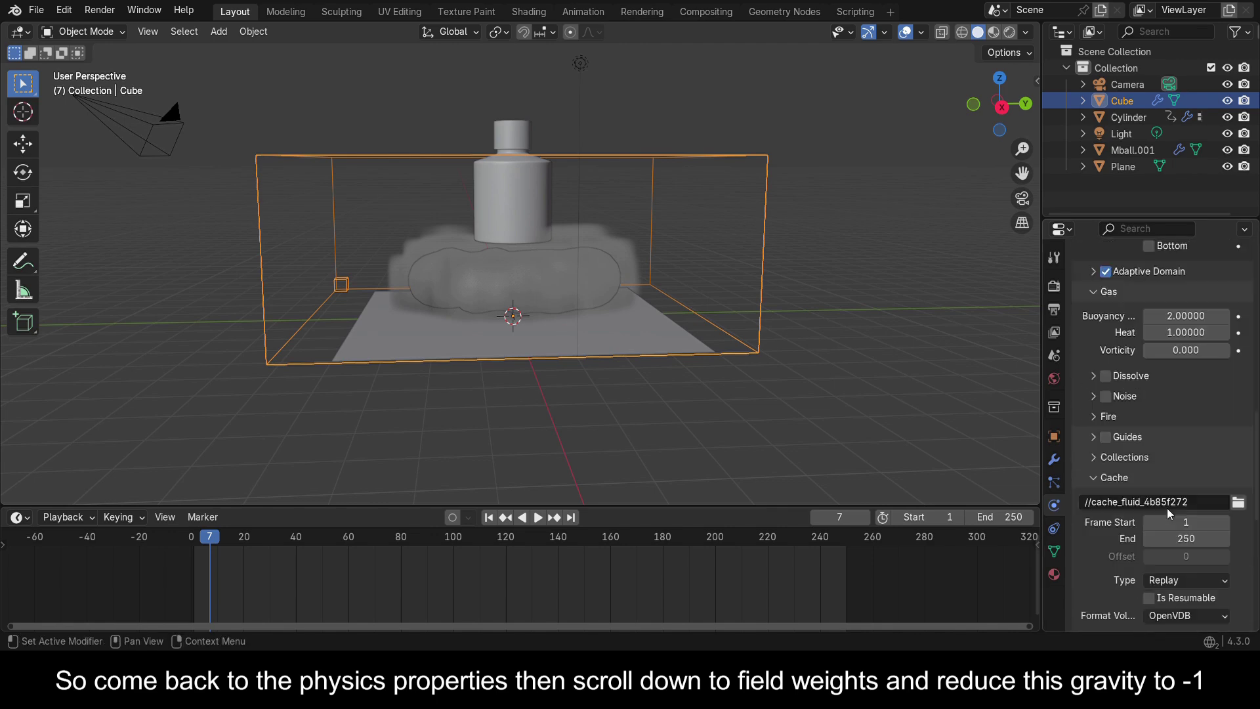
{"action": "left_click", "coordinate": [1194, 445]}
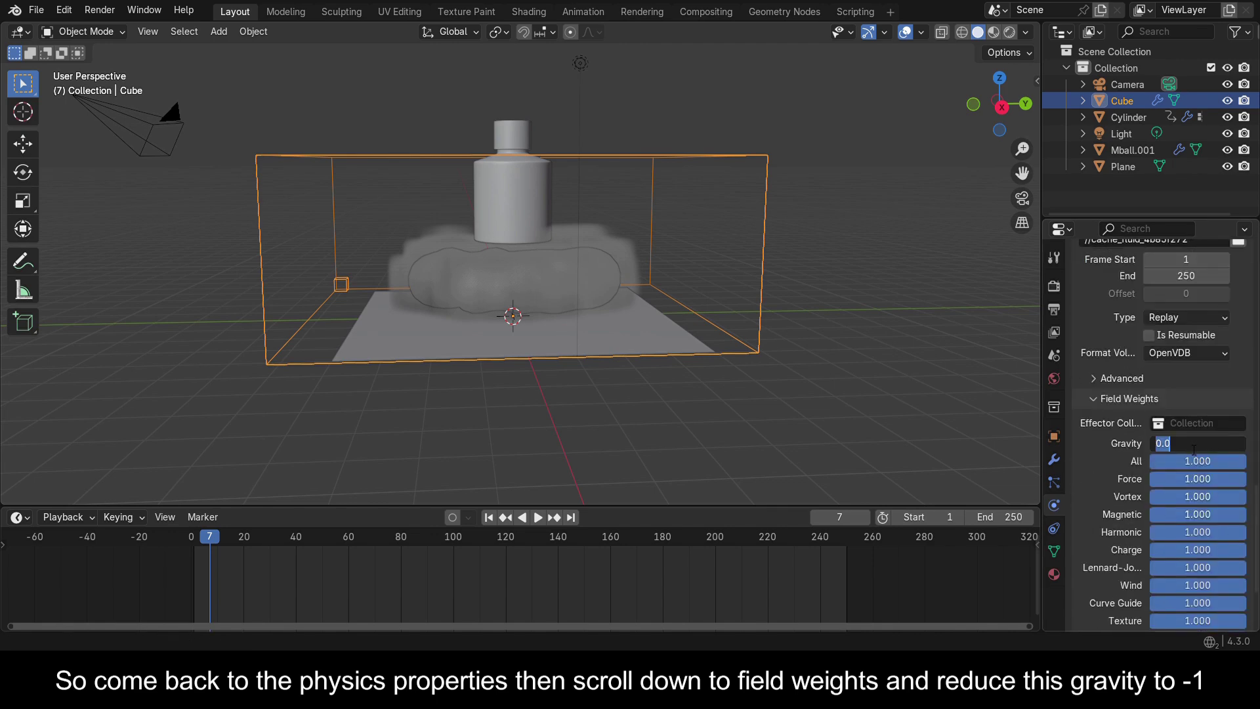
{"action": "type", "text": "-1"}
{"action": "key", "text": "Return"}
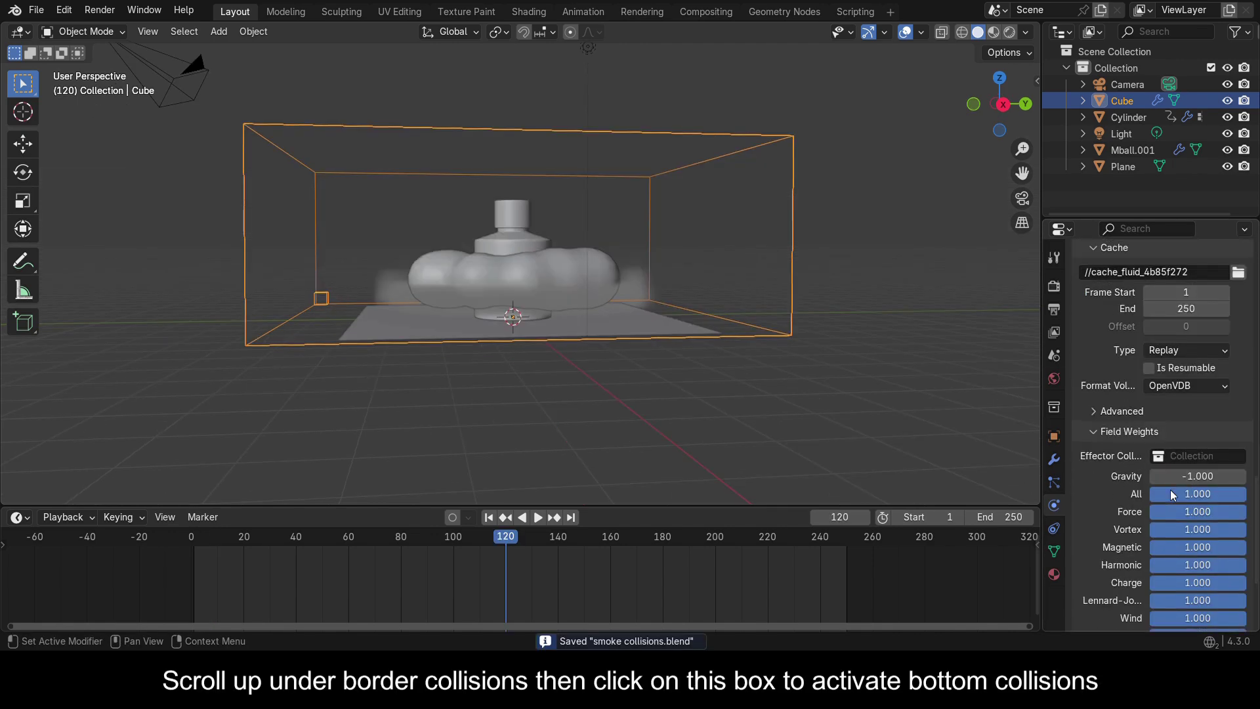
Step: Enable Bottom border collisions and play the smoke from frame 0
{"action": "scroll", "coordinate": [1180, 491], "scroll_direction": "up", "scroll_amount": 8}
{"action": "scroll", "coordinate": [1180, 491], "scroll_direction": "up", "scroll_amount": 8}
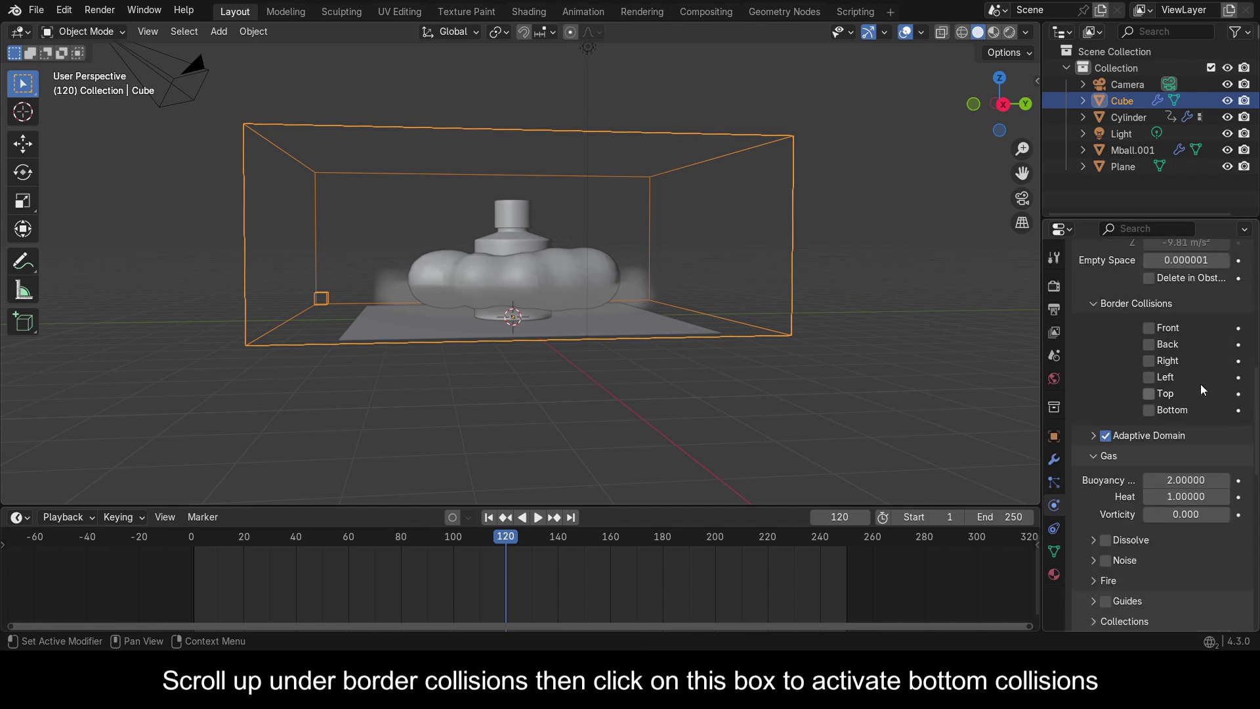
{"action": "left_click", "coordinate": [1146, 410]}
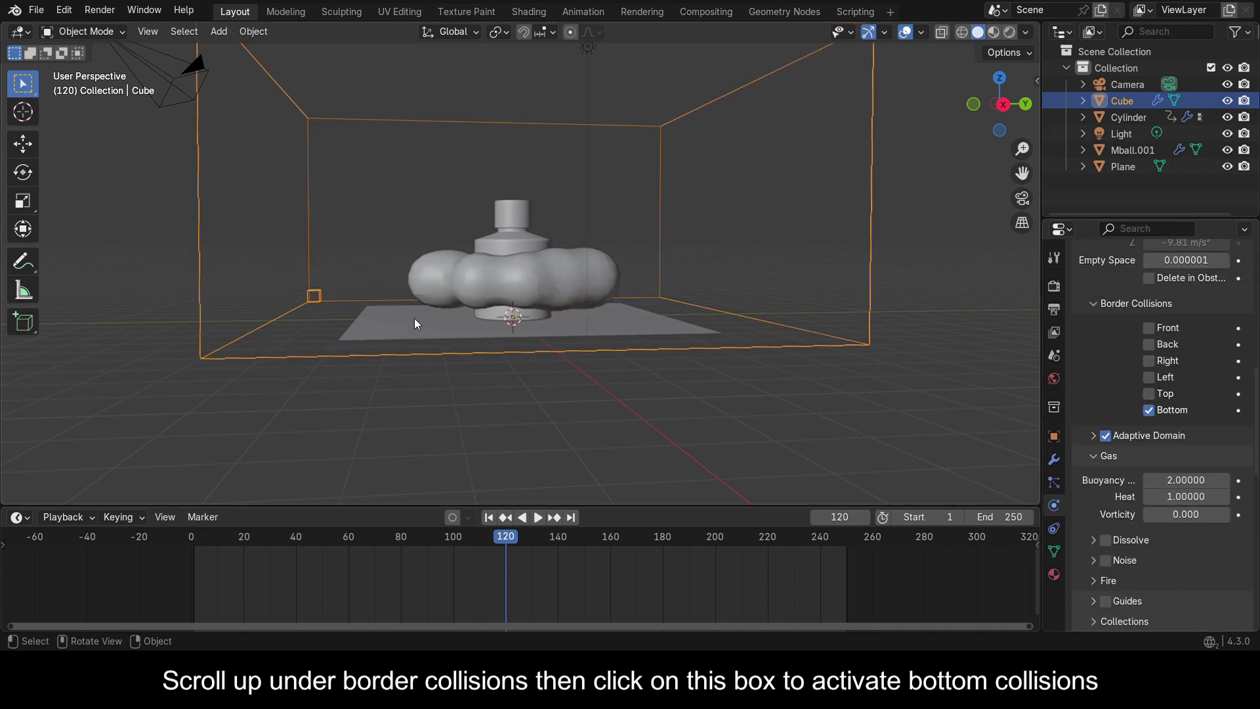
{"action": "left_click", "coordinate": [191, 542]}
{"action": "key", "text": "space"}
{"action": "middle_click_drag", "start_coordinate": [535, 357], "coordinate": [935, 225]}
Step: Slide the bottle's middle fall keyframes earlier to about frame 20 and replay the collision
{"action": "key", "text": "space"}
{"action": "left_click", "coordinate": [420, 543]}
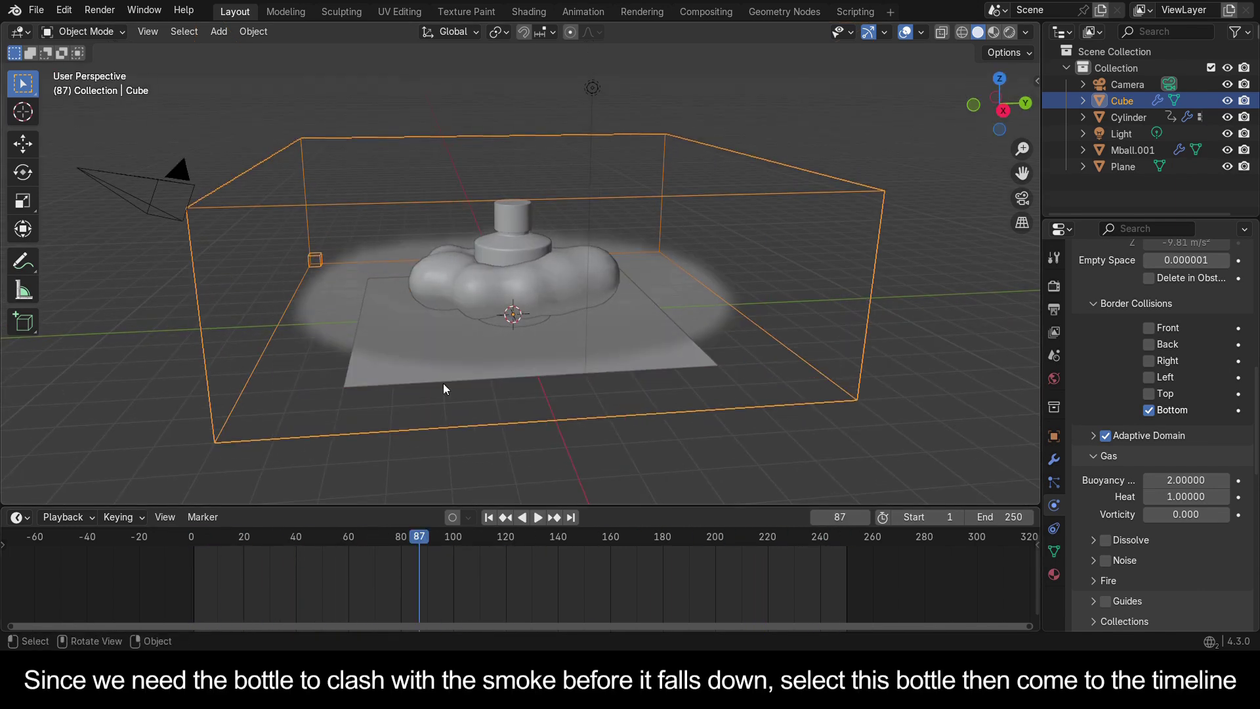
{"action": "left_click_drag", "start_coordinate": [423, 542], "coordinate": [272, 559]}
{"action": "left_click", "coordinate": [519, 146]}
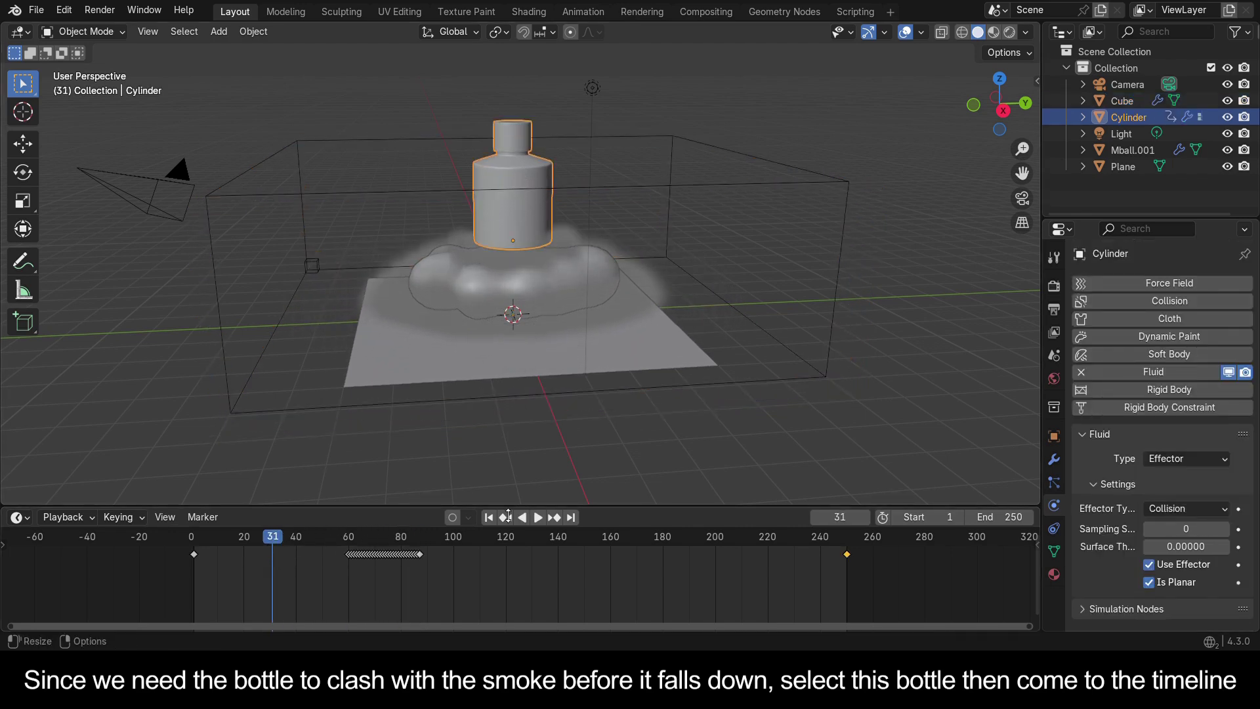
{"action": "left_click_drag", "start_coordinate": [440, 572], "coordinate": [335, 543]}
{"action": "key", "text": "g"}
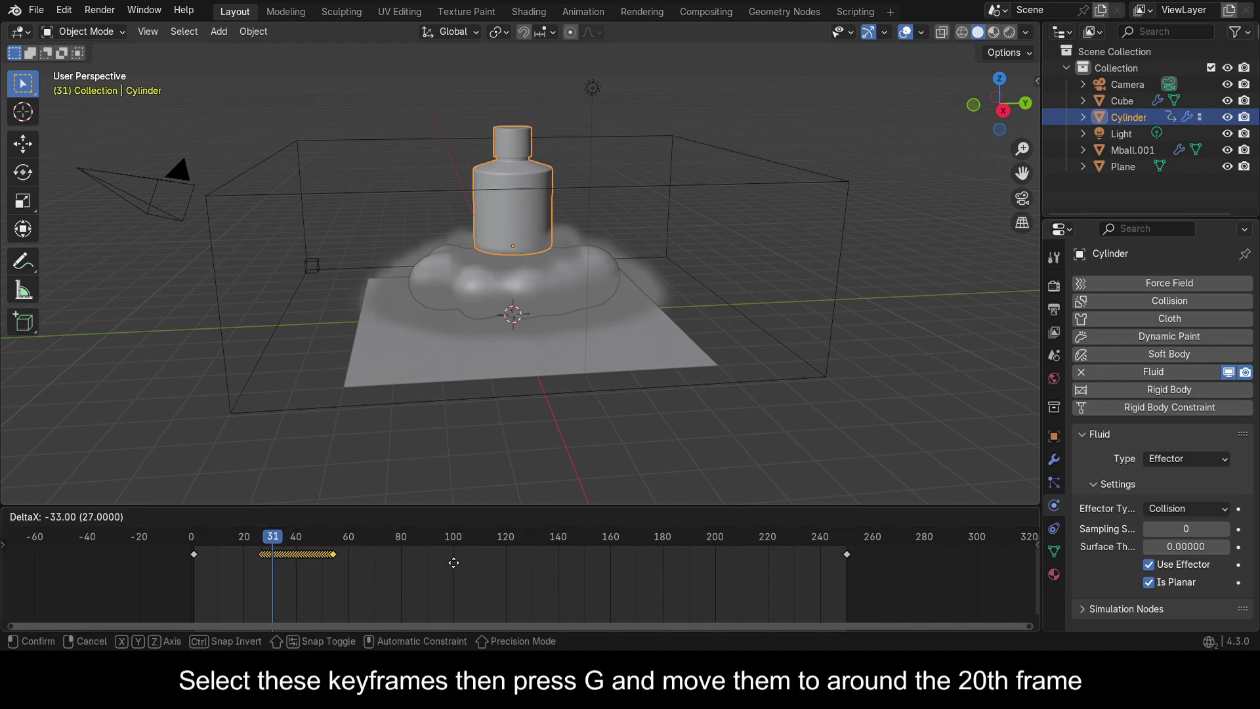
{"action": "left_click", "coordinate": [434, 572]}
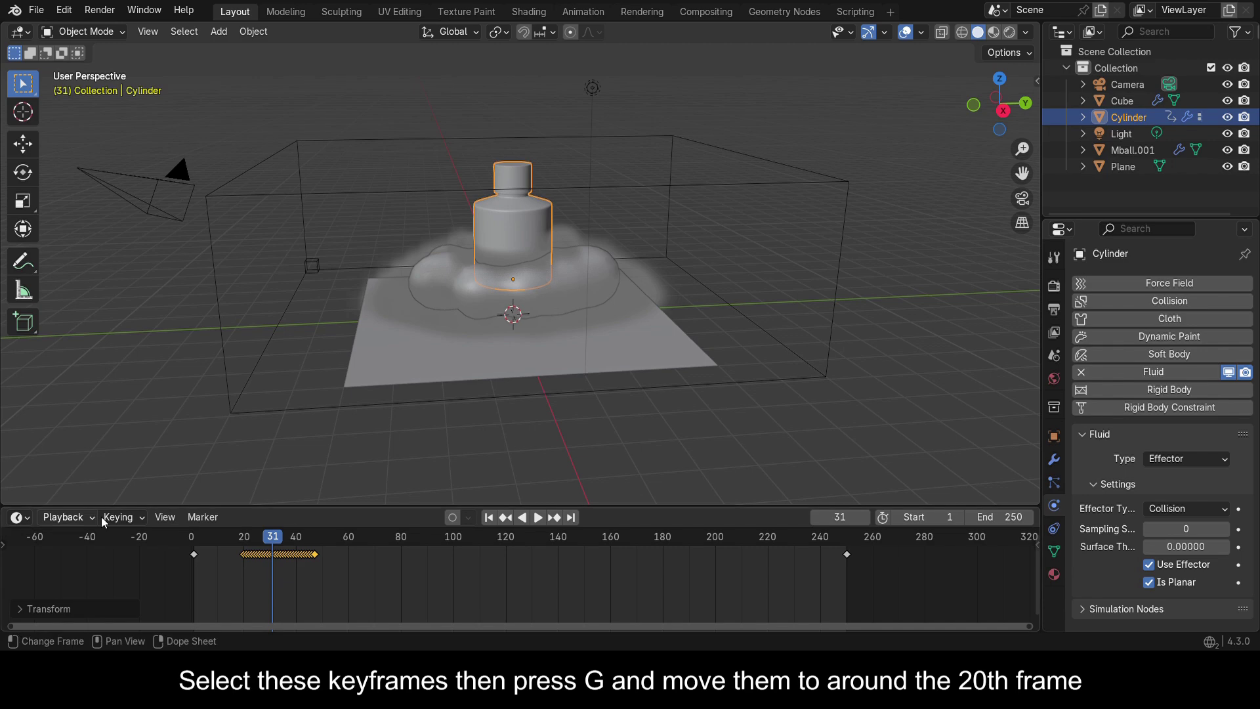
{"action": "key", "text": "shift+Left"}
{"action": "key", "text": "space"}
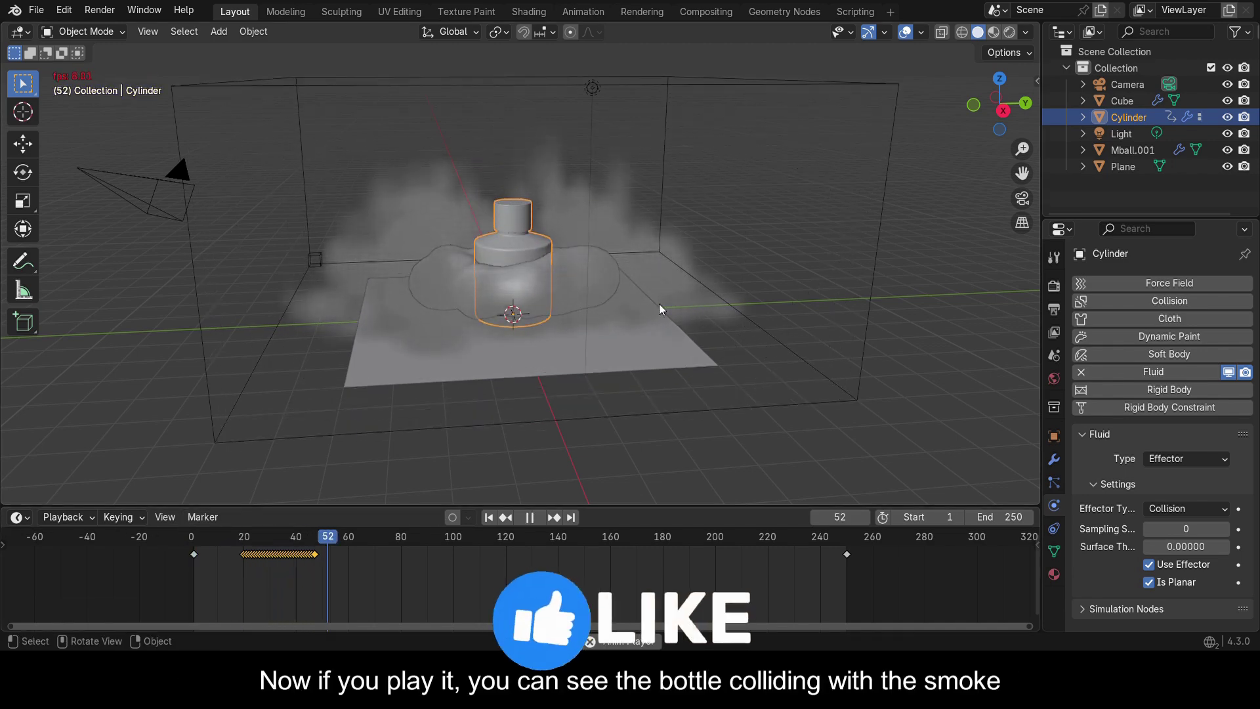
{"action": "middle_click_drag", "start_coordinate": [758, 235], "coordinate": [790, 261]}
Step: Turn on Dissolve in the smoke domain's Gas settings and test-play the simulation
{"action": "left_click", "coordinate": [362, 529]}
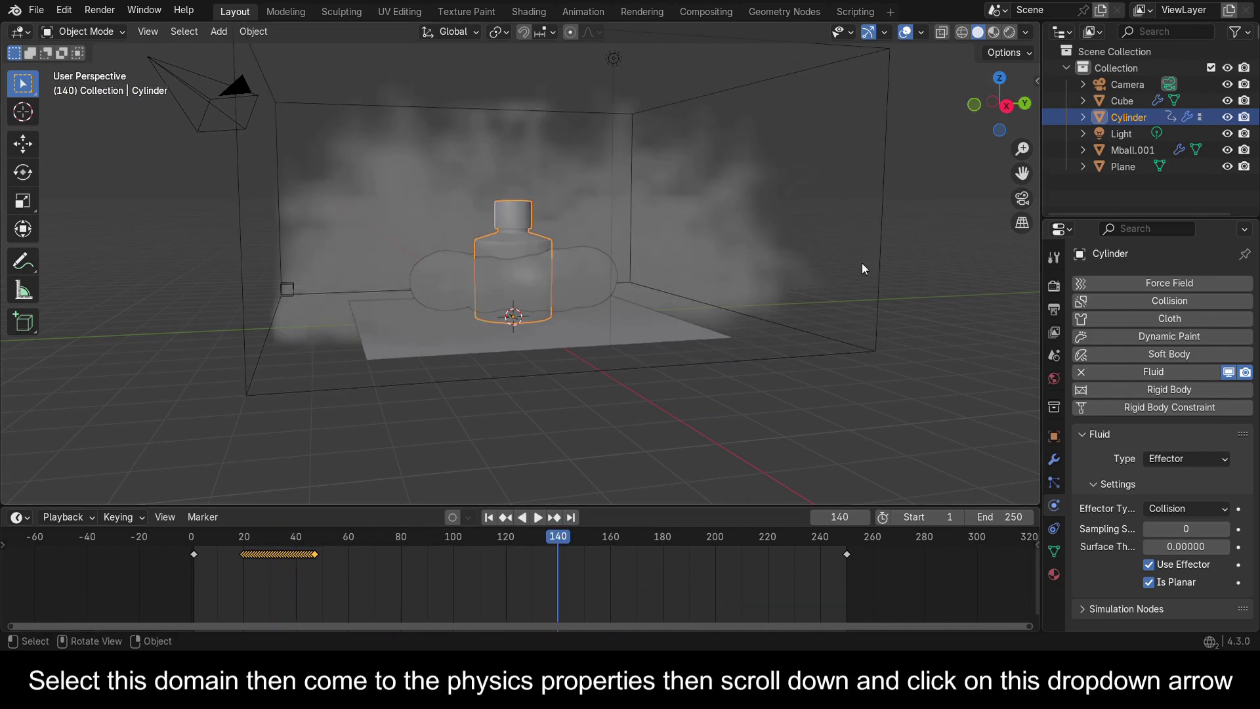
{"action": "left_click", "coordinate": [880, 283]}
{"action": "scroll", "coordinate": [1139, 549], "scroll_direction": "down", "scroll_amount": 8}
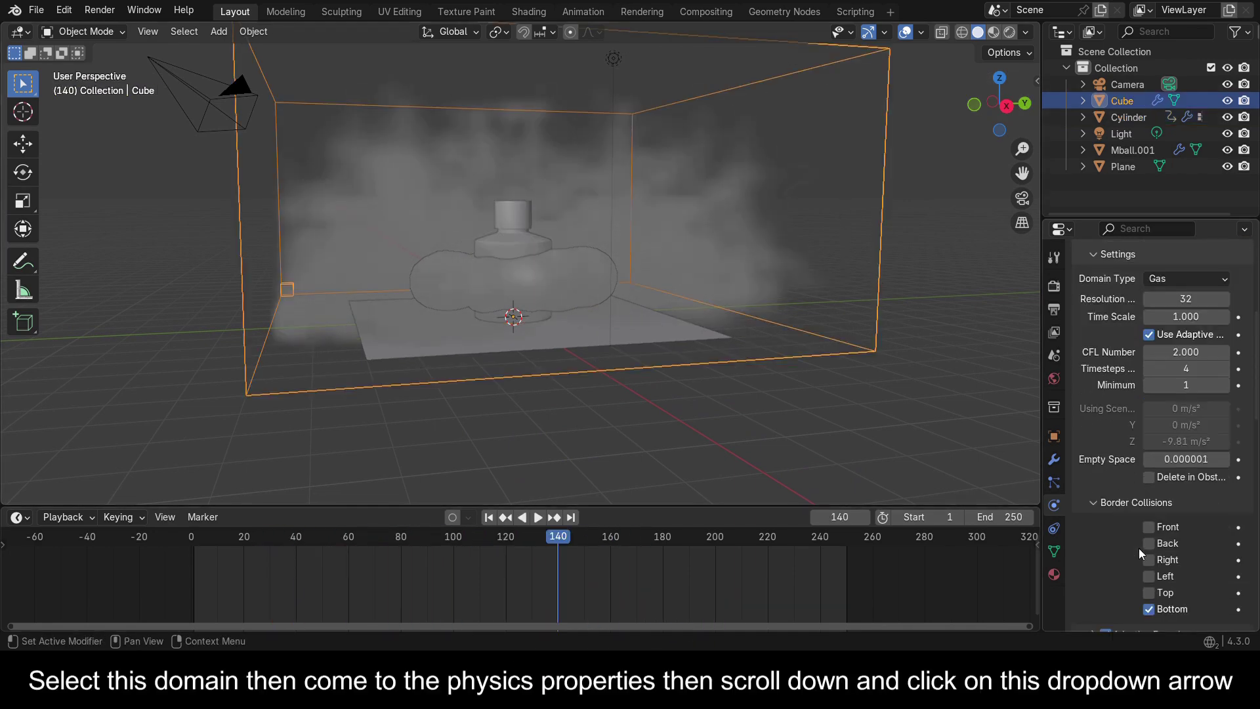
{"action": "scroll", "coordinate": [1149, 553], "scroll_direction": "down", "scroll_amount": 7}
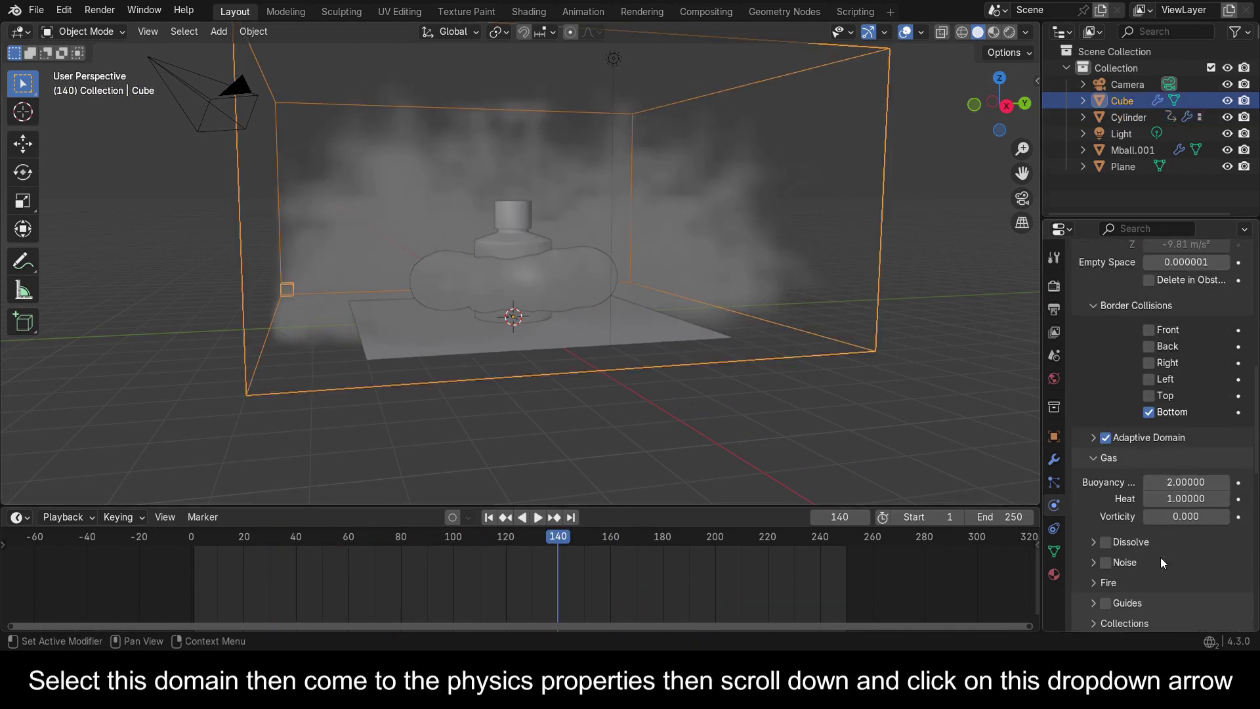
{"action": "scroll", "coordinate": [1161, 557], "scroll_direction": "down", "scroll_amount": 4}
{"action": "left_click", "coordinate": [1093, 444]}
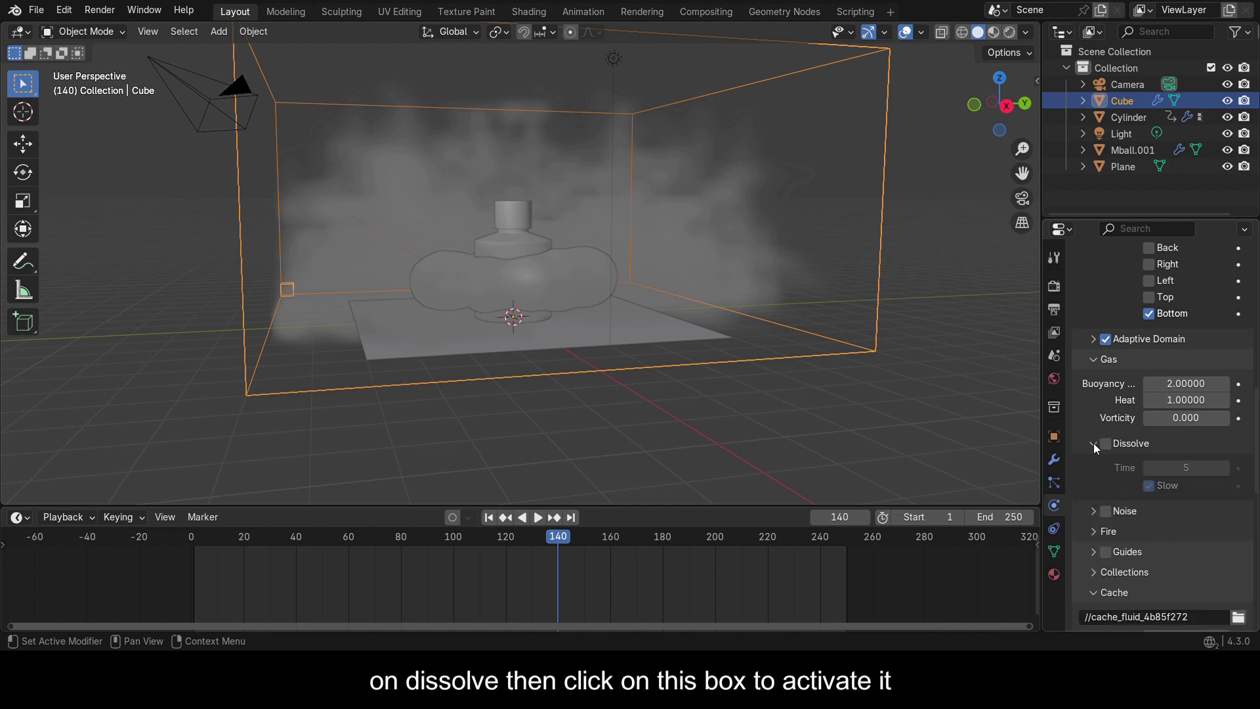
{"action": "left_click", "coordinate": [1106, 444]}
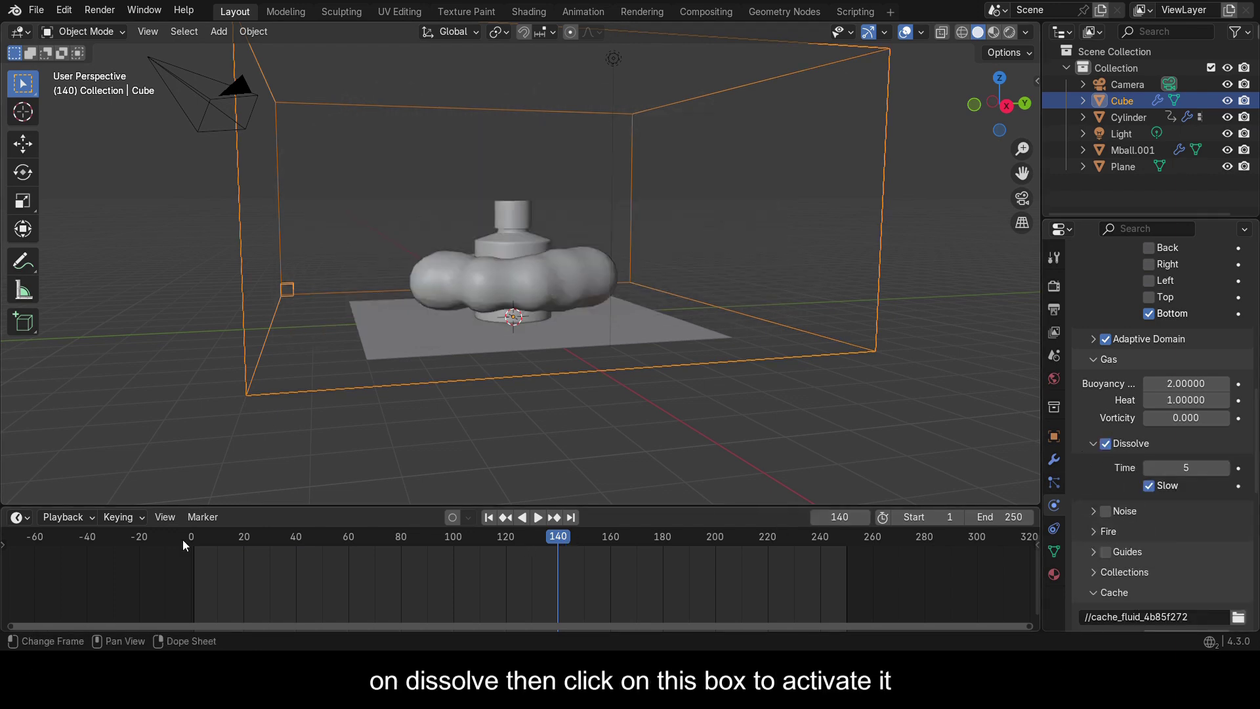
{"action": "left_click", "coordinate": [190, 541]}
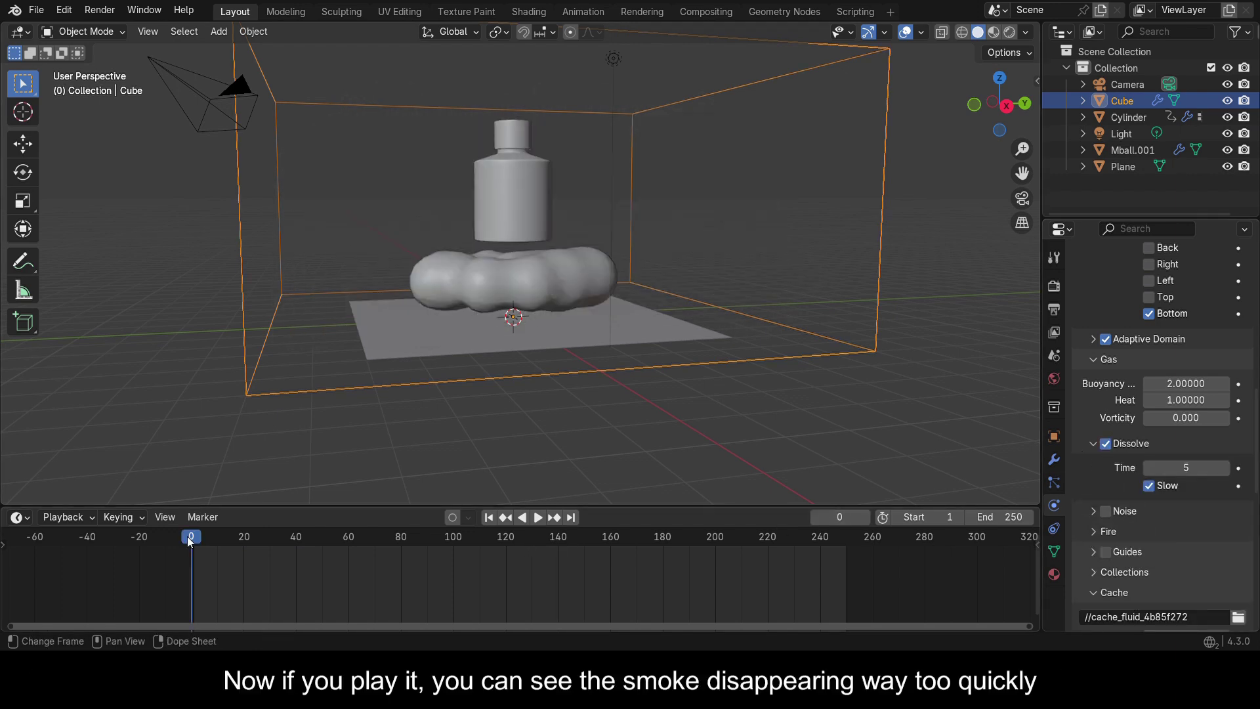
{"action": "key", "text": "space"}
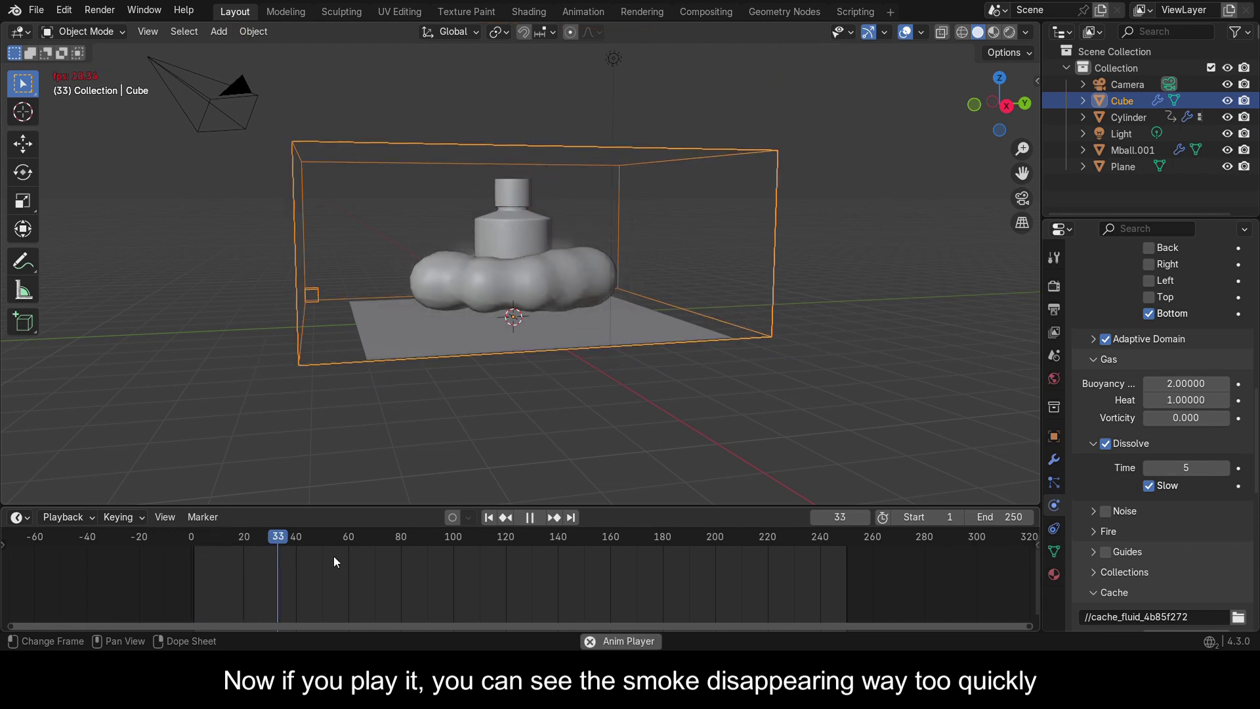
{"action": "key", "text": "space"}
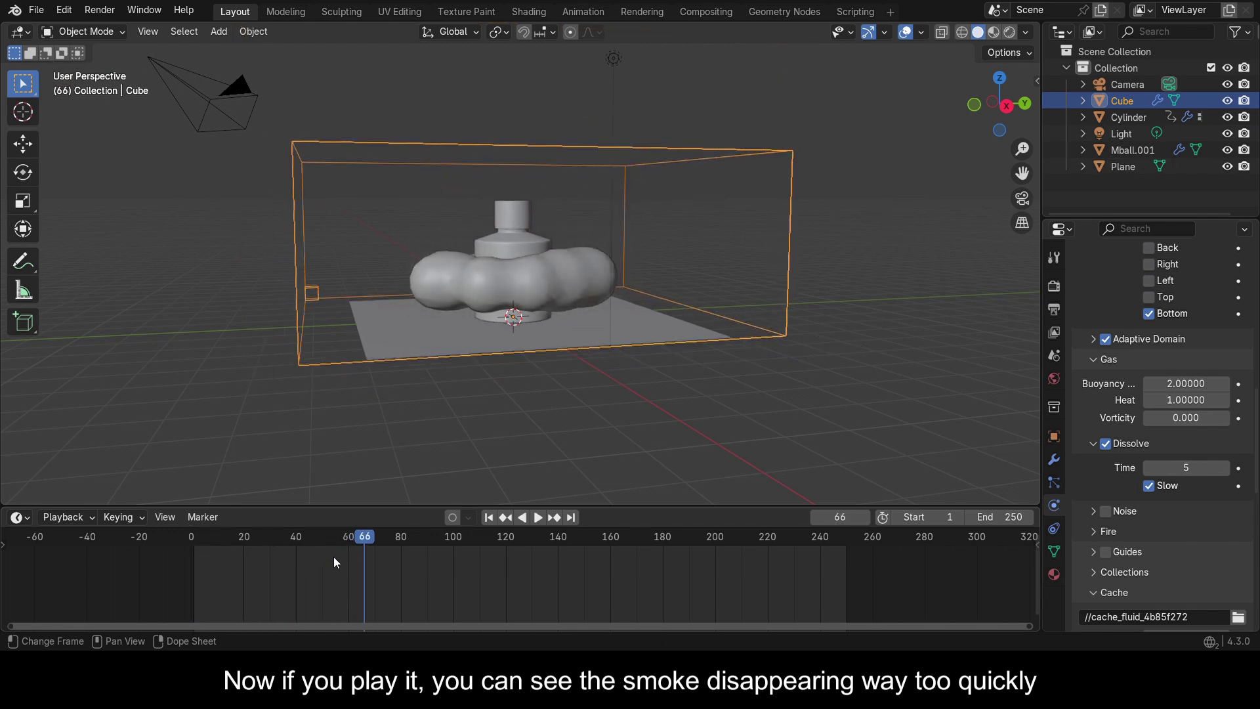
{"action": "key", "text": "space"}
Step: Raise the Dissolve Time to about 60 and replay from the first frame
{"action": "left_click_drag", "start_coordinate": [385, 543], "coordinate": [241, 570]}
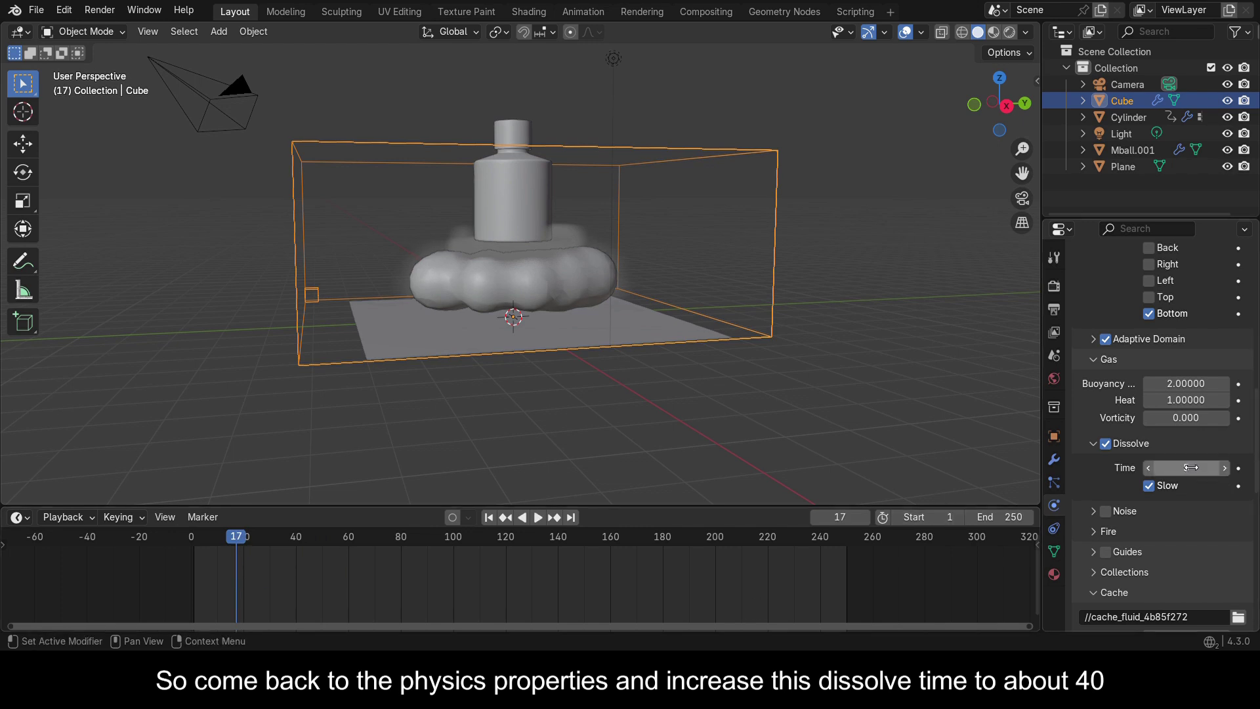
{"action": "mouse_move", "coordinate": [1192, 468]}
{"action": "left_mouse_down"}
{"action": "mouse_move", "coordinate": [1207, 468]}
{"action": "mouse_move", "coordinate": [1175, 468]}
{"action": "left_mouse_up"}
{"action": "left_click", "coordinate": [194, 541]}
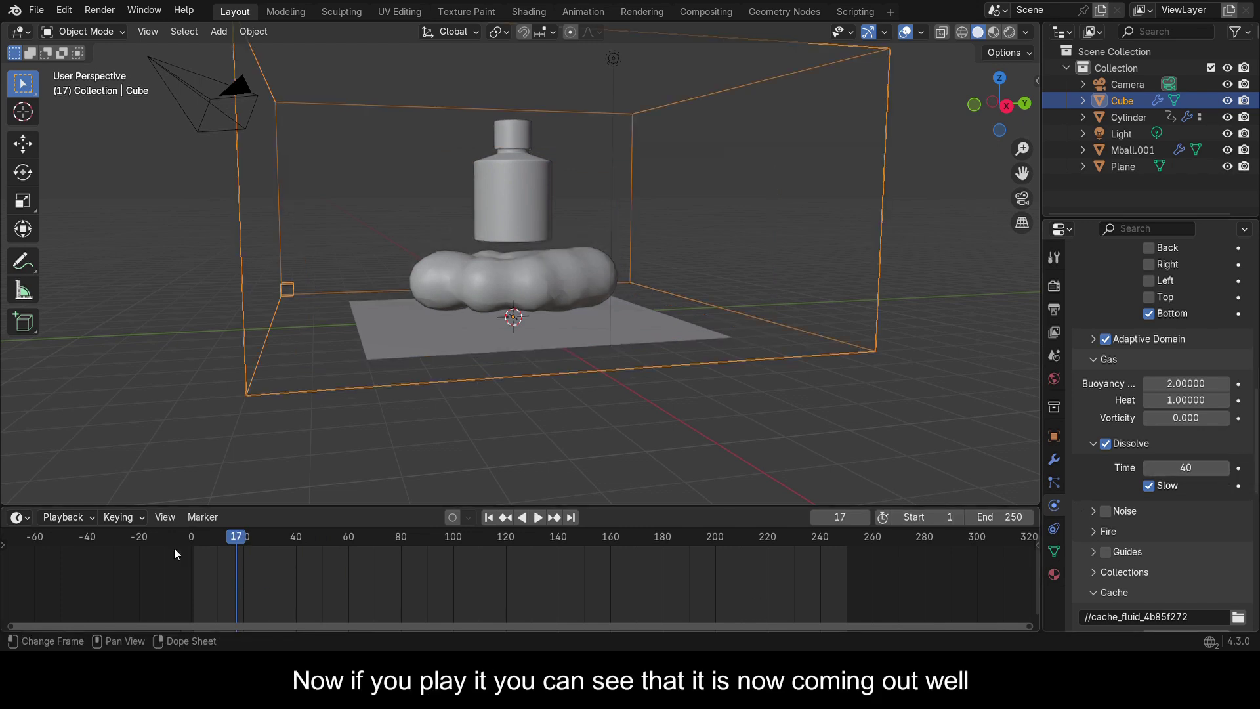
{"action": "key", "text": "space"}
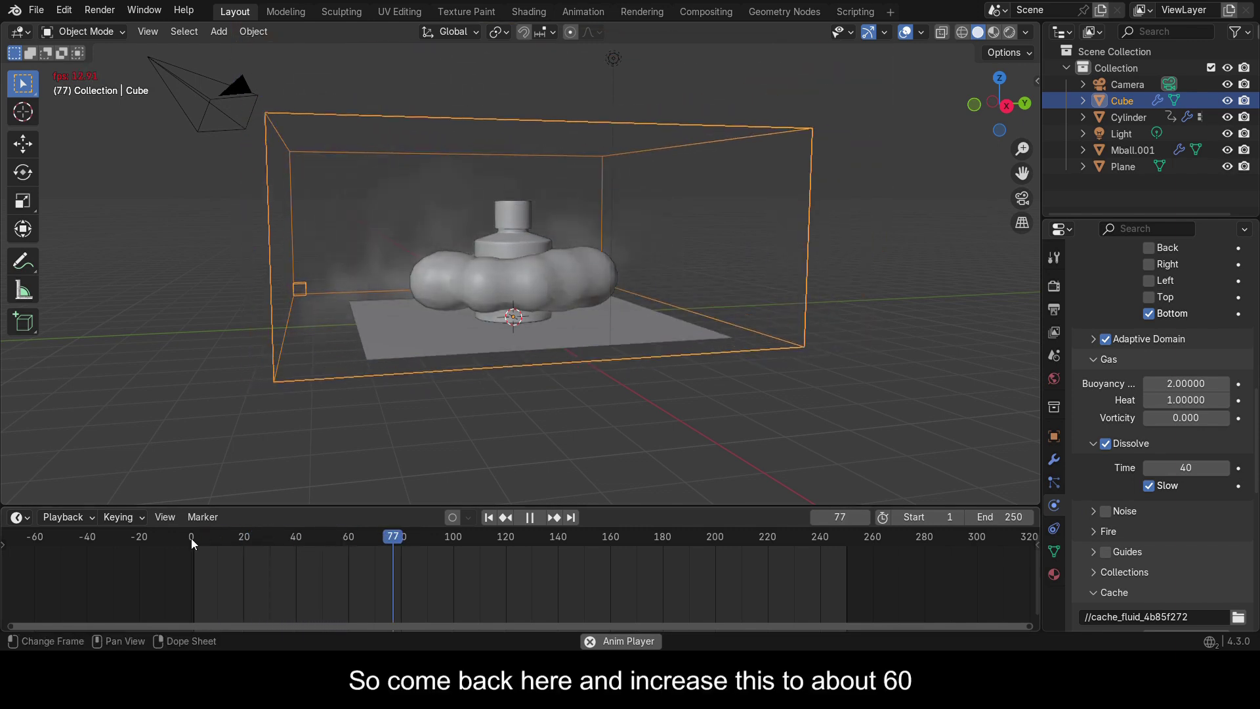
{"action": "key", "text": "space"}
{"action": "left_click_drag", "start_coordinate": [1186, 467], "coordinate": [1191, 468]}
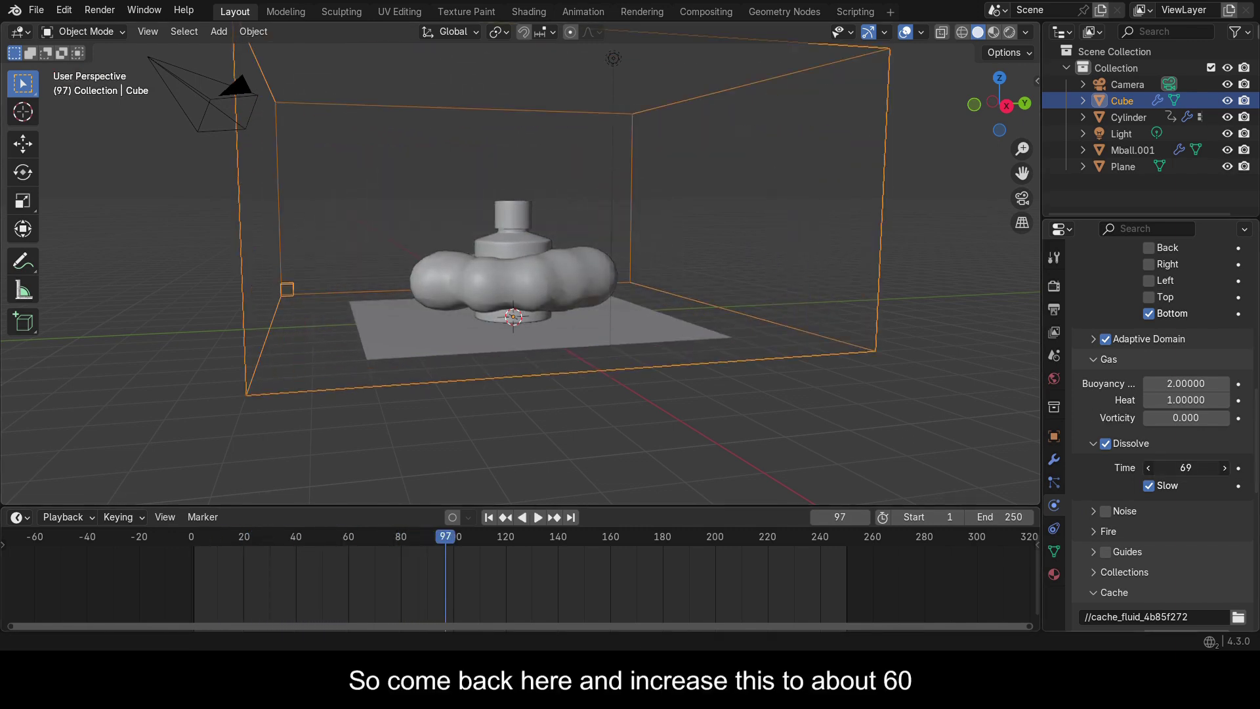
{"action": "left_click", "coordinate": [191, 543]}
{"action": "key", "text": "space"}
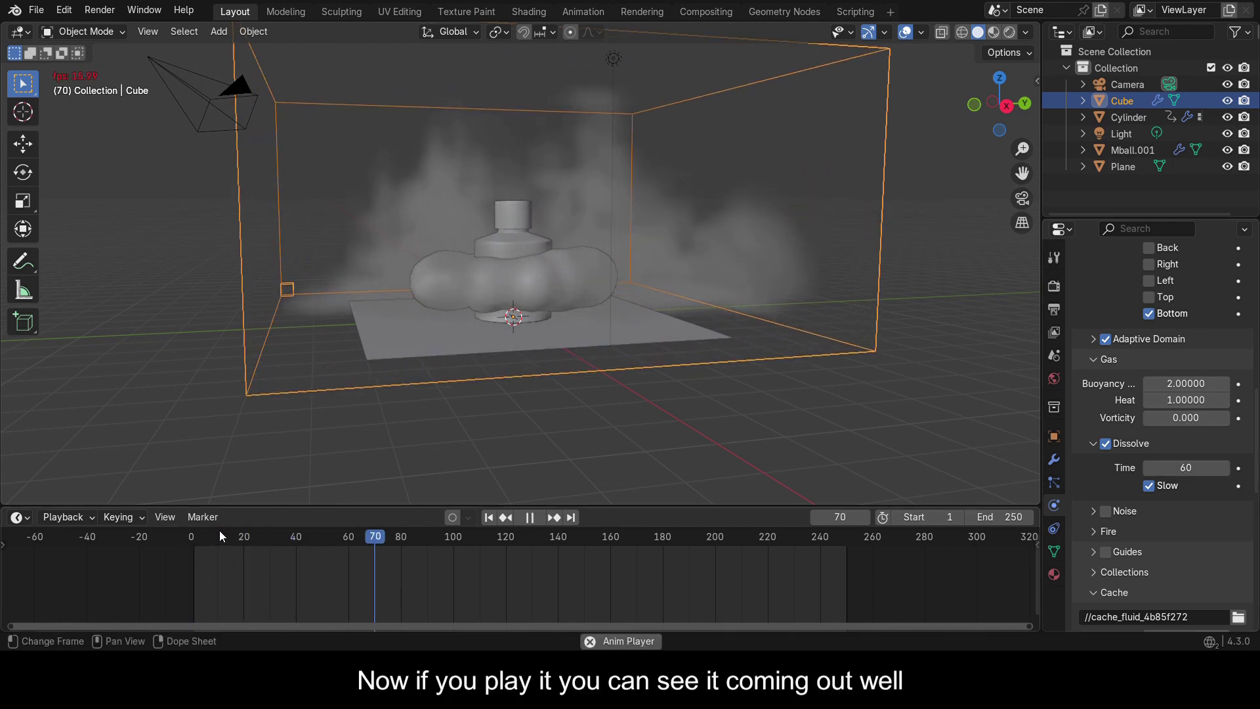
Step: Save the file and set the domain's Resolution Divisions to 128
{"action": "key", "text": "Escape"}
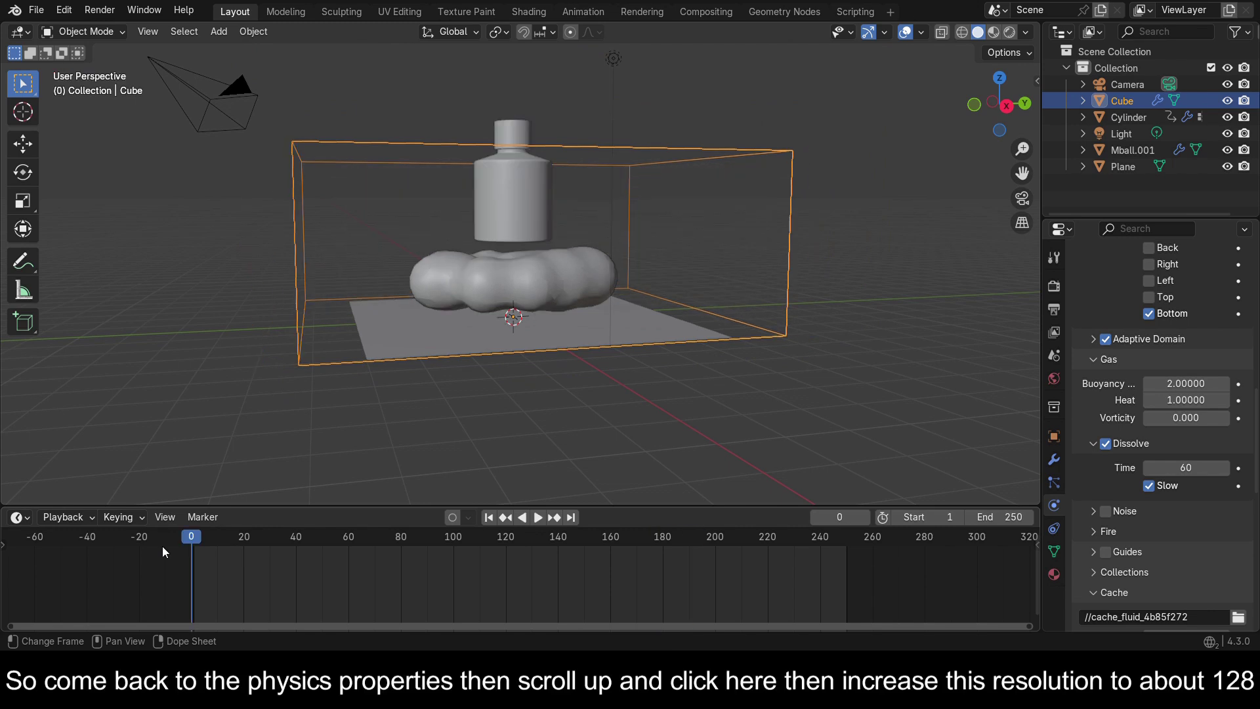
{"action": "key", "text": "ctrl+s"}
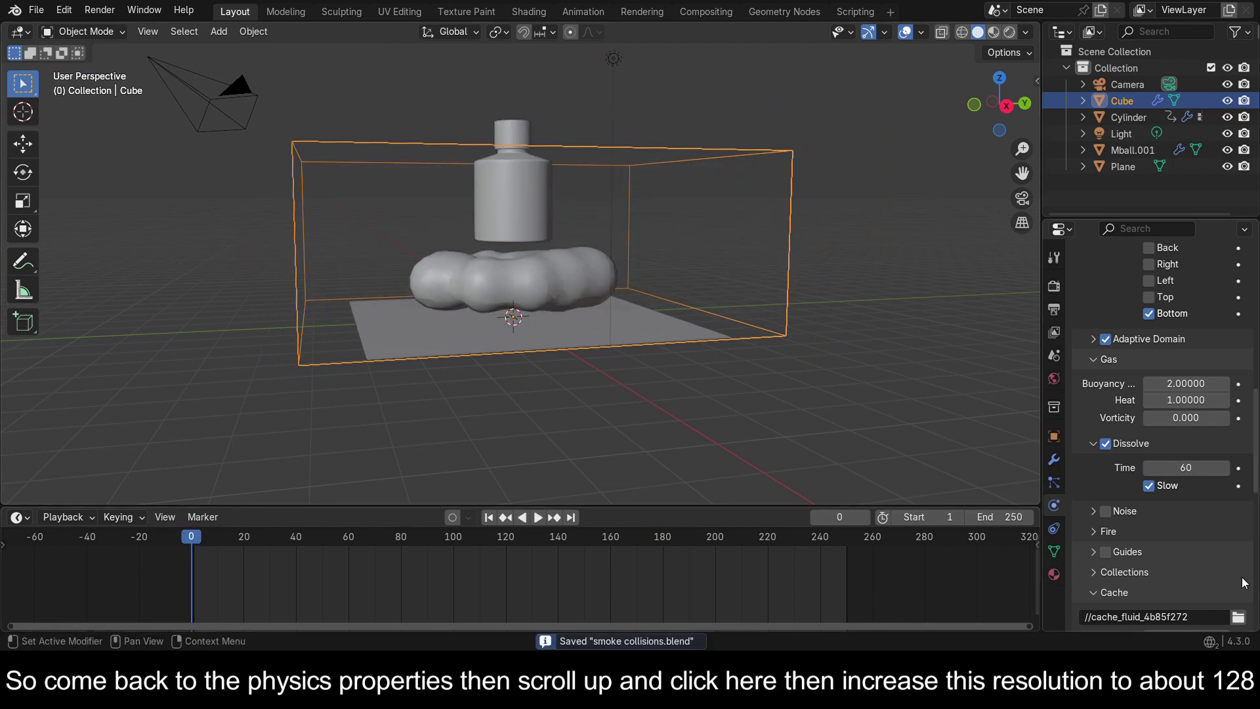
{"action": "scroll", "coordinate": [1209, 405], "scroll_direction": "up", "scroll_amount": 15}
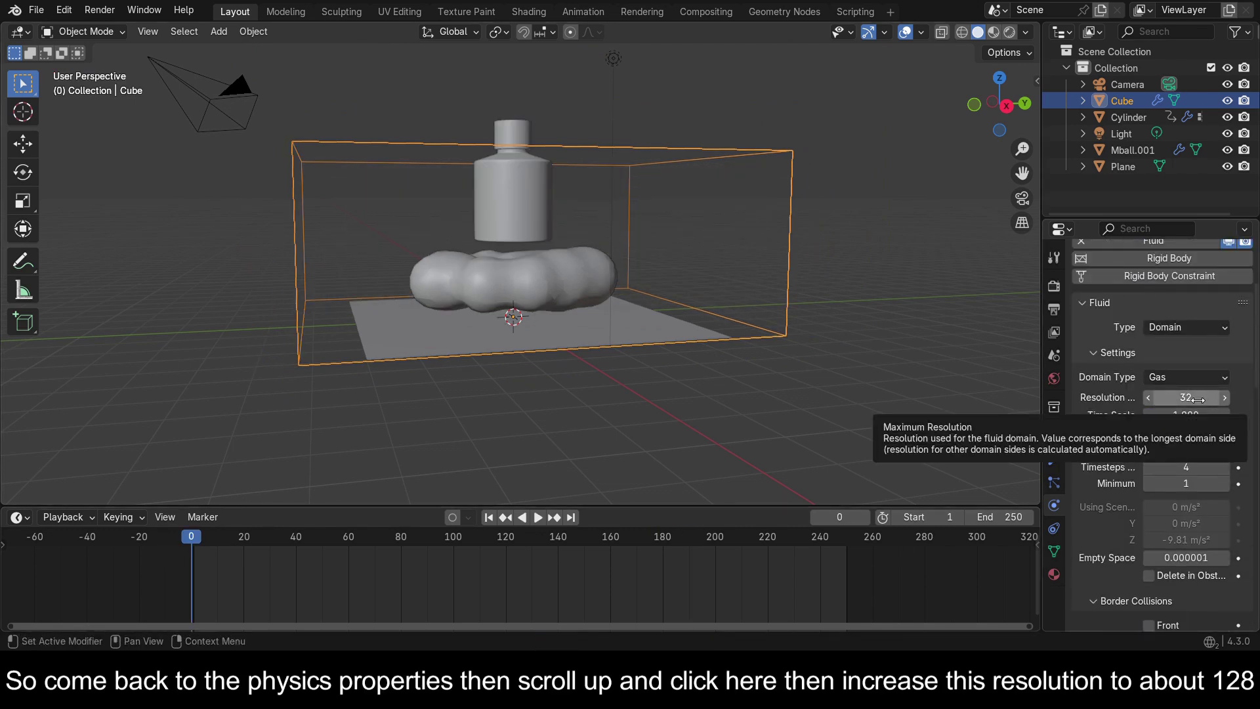
{"action": "left_click", "coordinate": [1198, 399]}
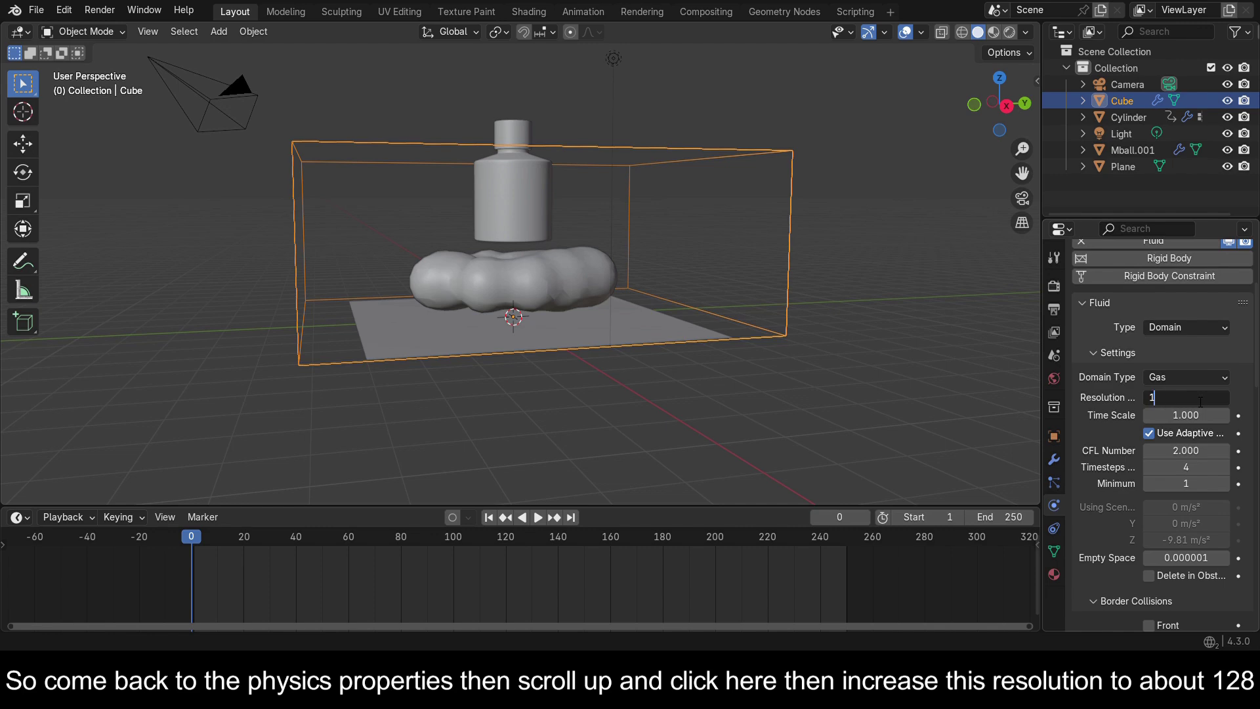
{"action": "type", "text": "128"}
{"action": "key", "text": "Return"}
Step: Play the higher-resolution simulation, then lower Time Scale to 0.5
{"action": "key", "text": "ctrl+s"}
{"action": "key", "text": "space"}
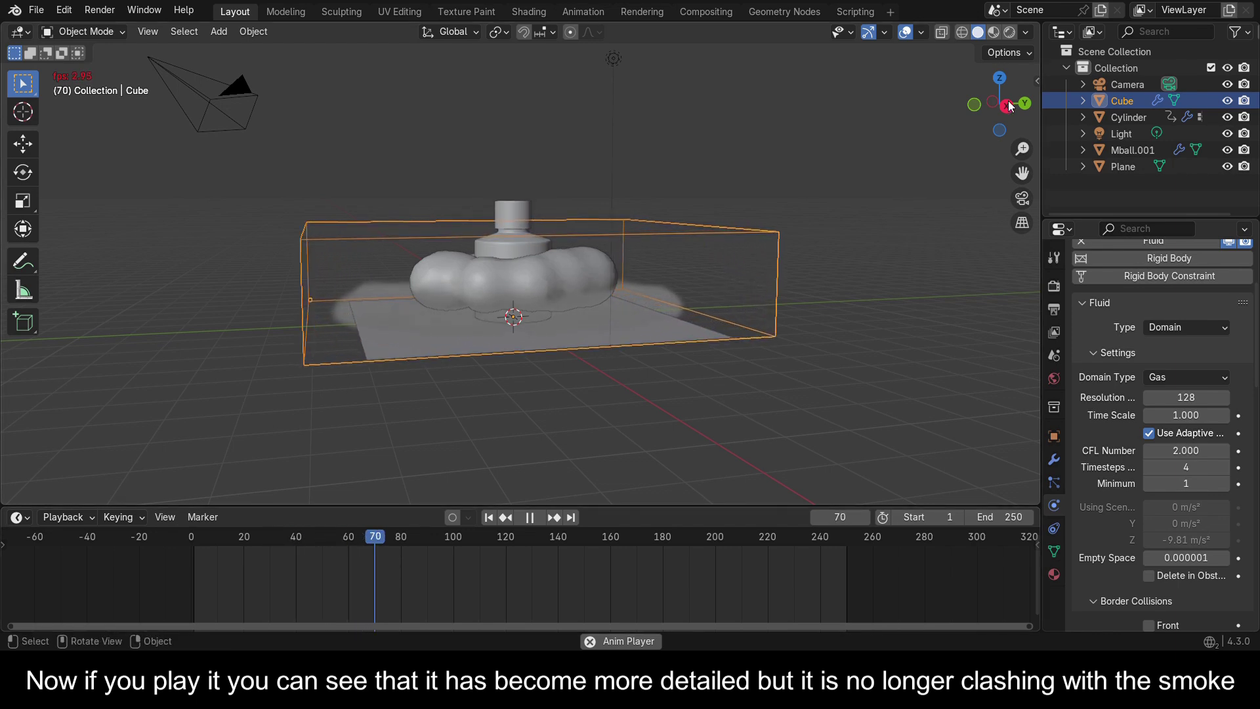
{"action": "key", "text": "space"}
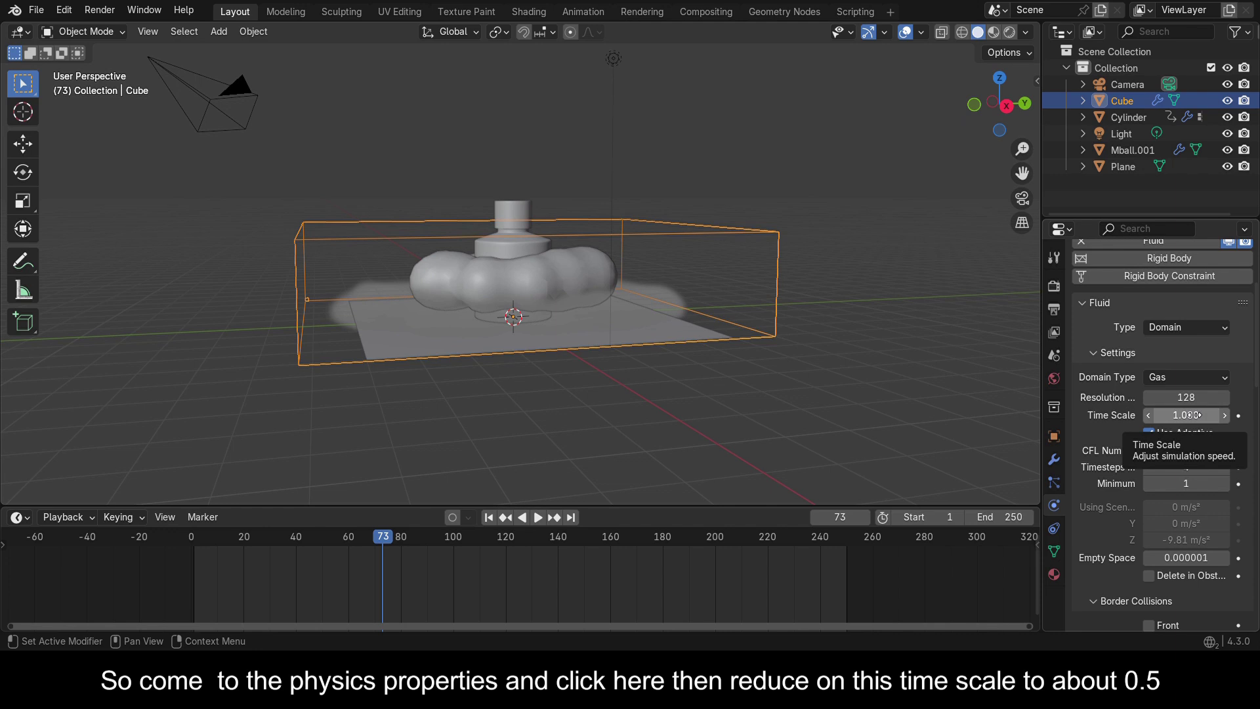
{"action": "left_click_drag", "start_coordinate": [1192, 415], "coordinate": [1165, 415]}
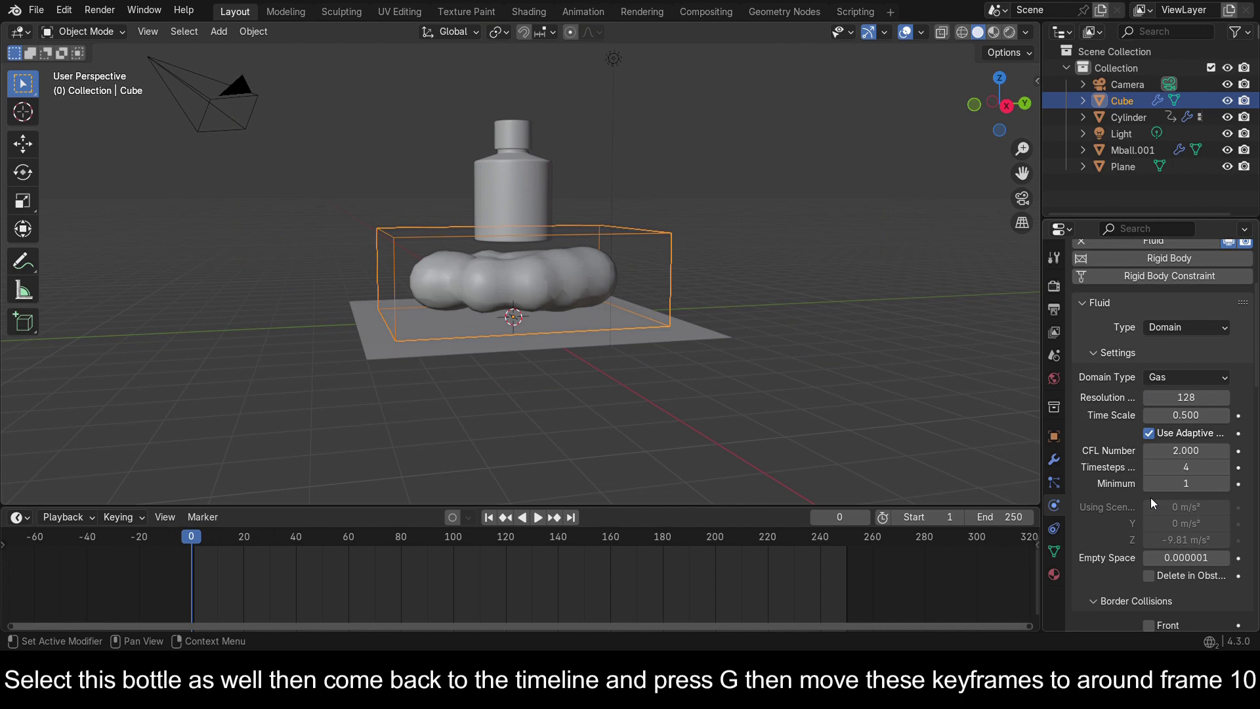
Step: Move the bottle's keyframes 10 frames earlier and replay to check the smoke collision
{"action": "left_click", "coordinate": [521, 179]}
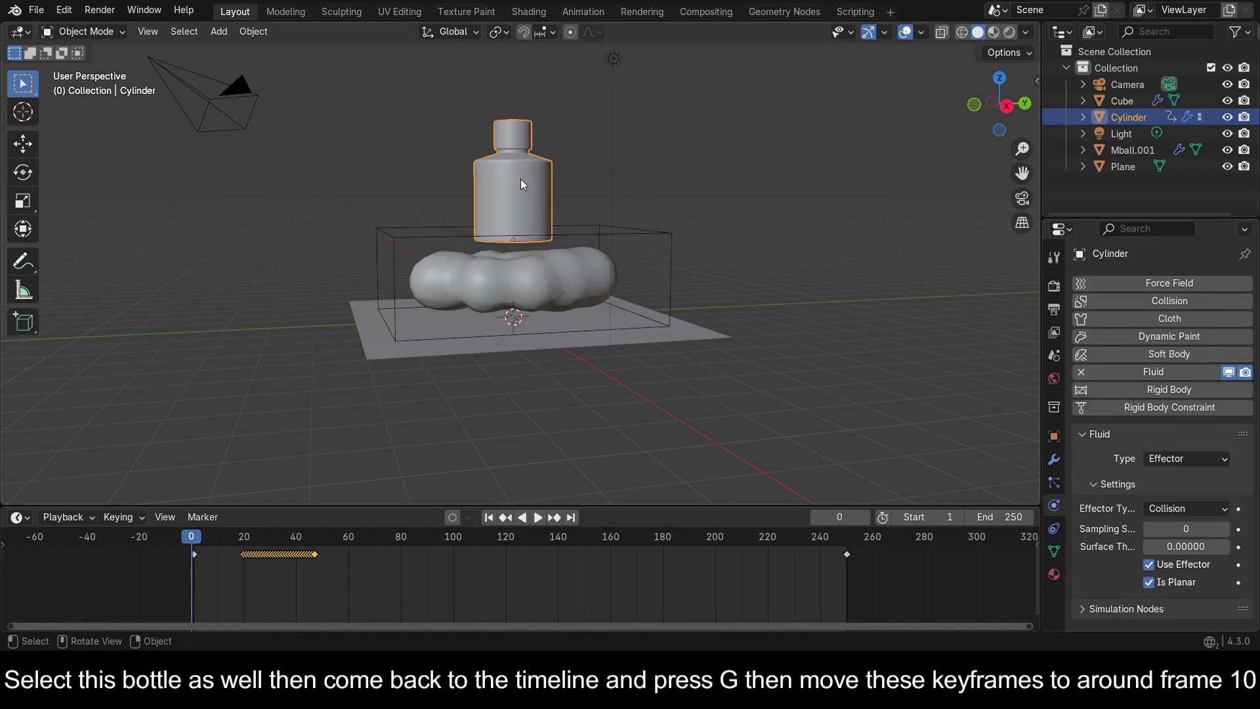
{"action": "left_click", "coordinate": [217, 541]}
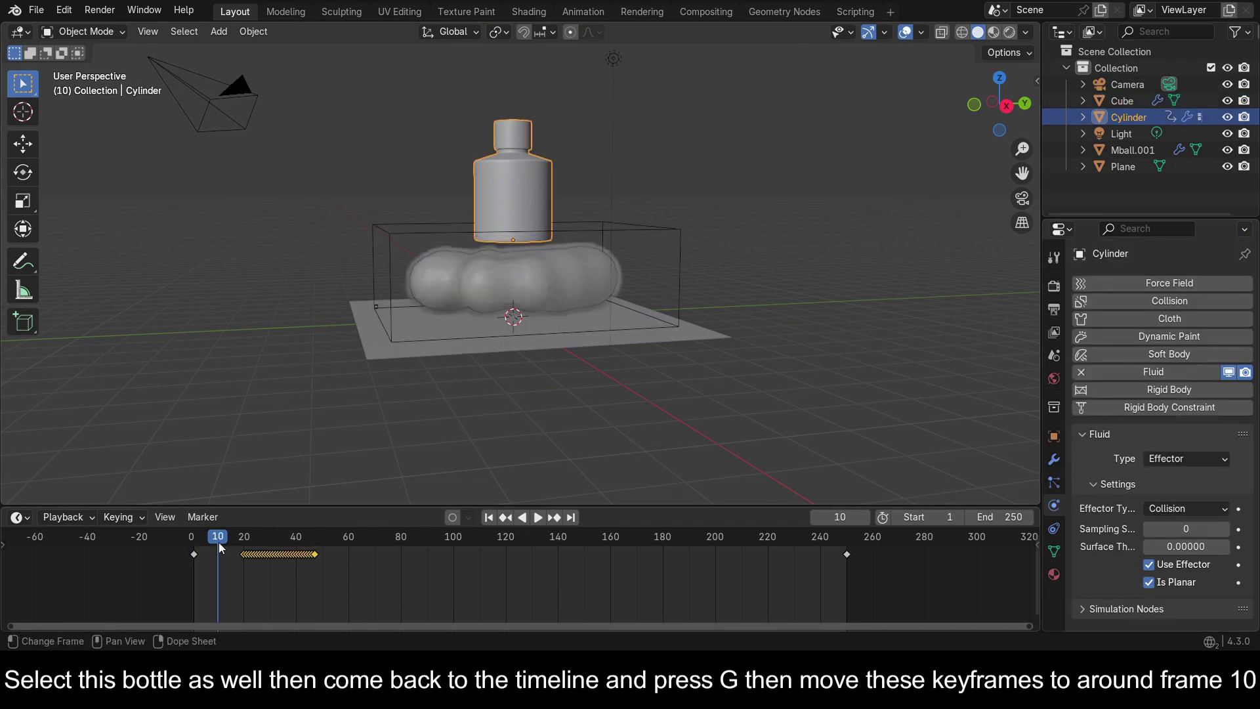
{"action": "key", "text": "g"}
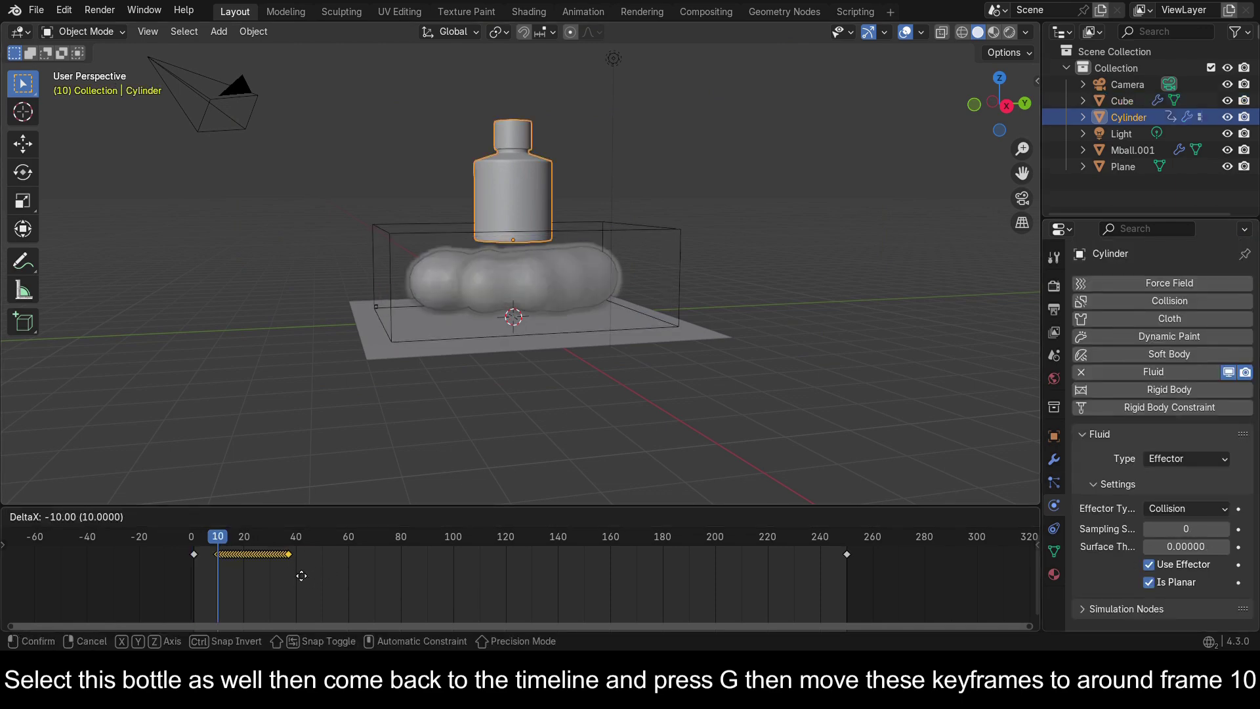
{"action": "left_click", "coordinate": [299, 576]}
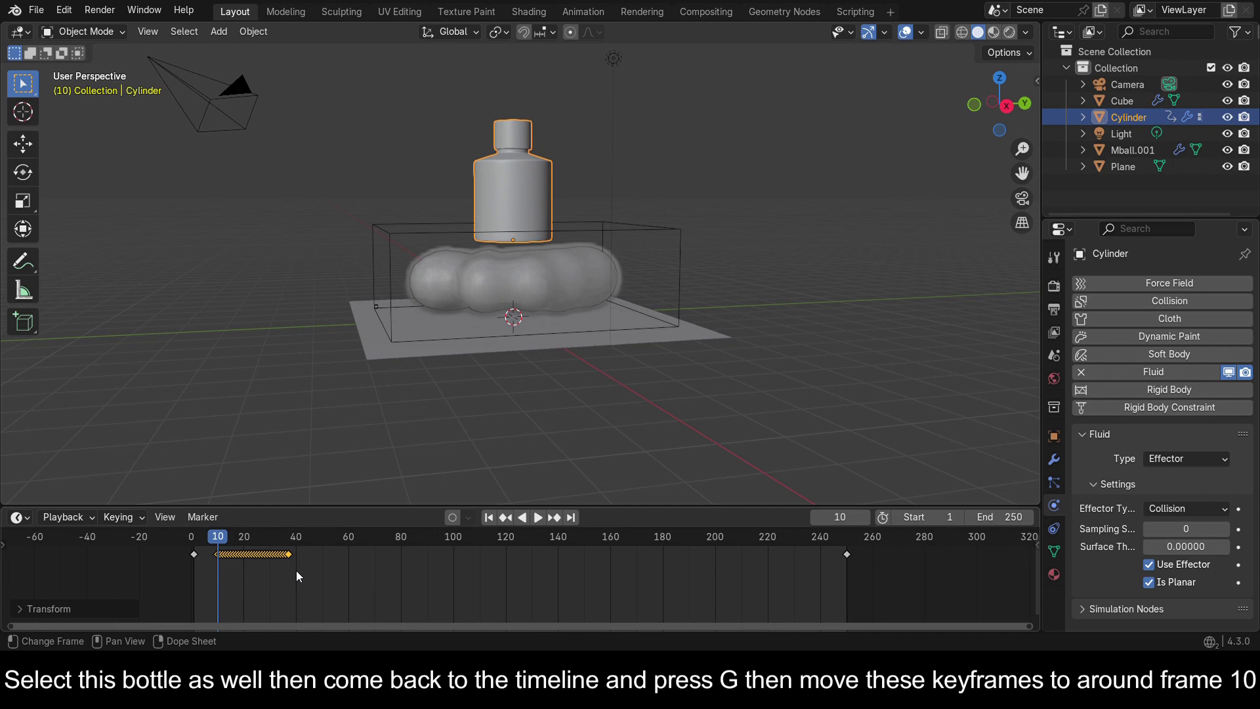
{"action": "left_click", "coordinate": [194, 542]}
{"action": "key", "text": "space"}
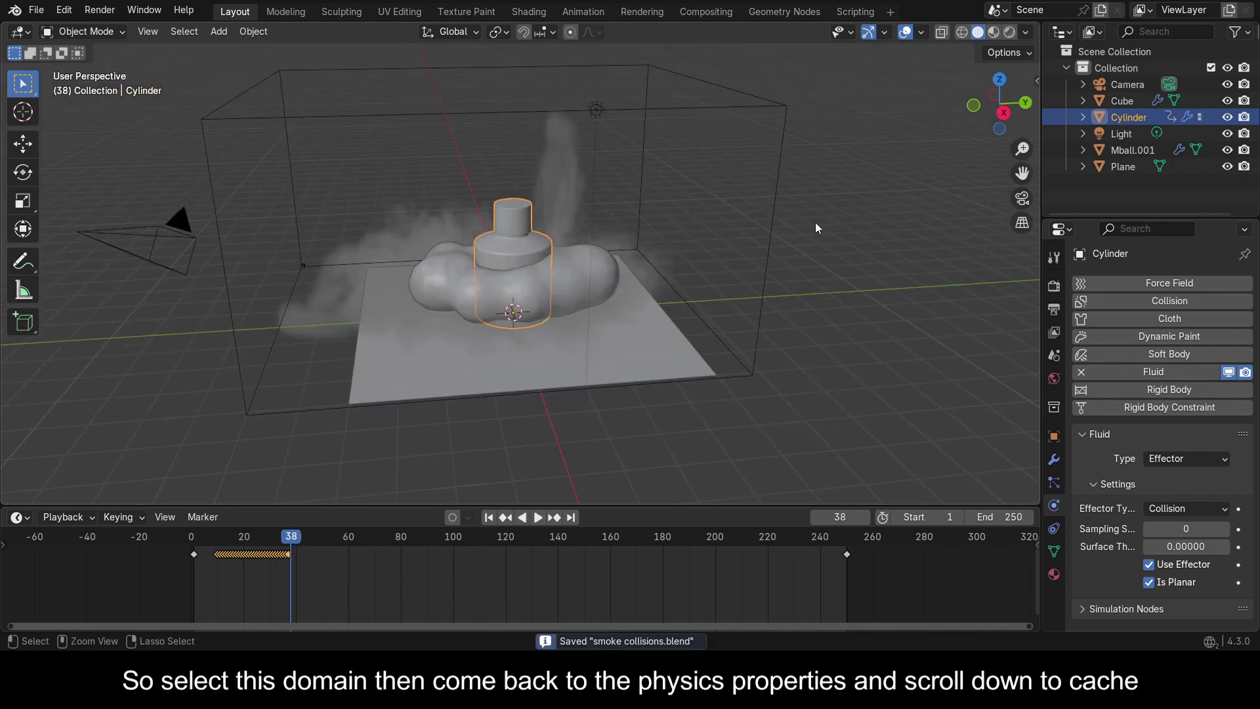
{"action": "left_click", "coordinate": [785, 127]}
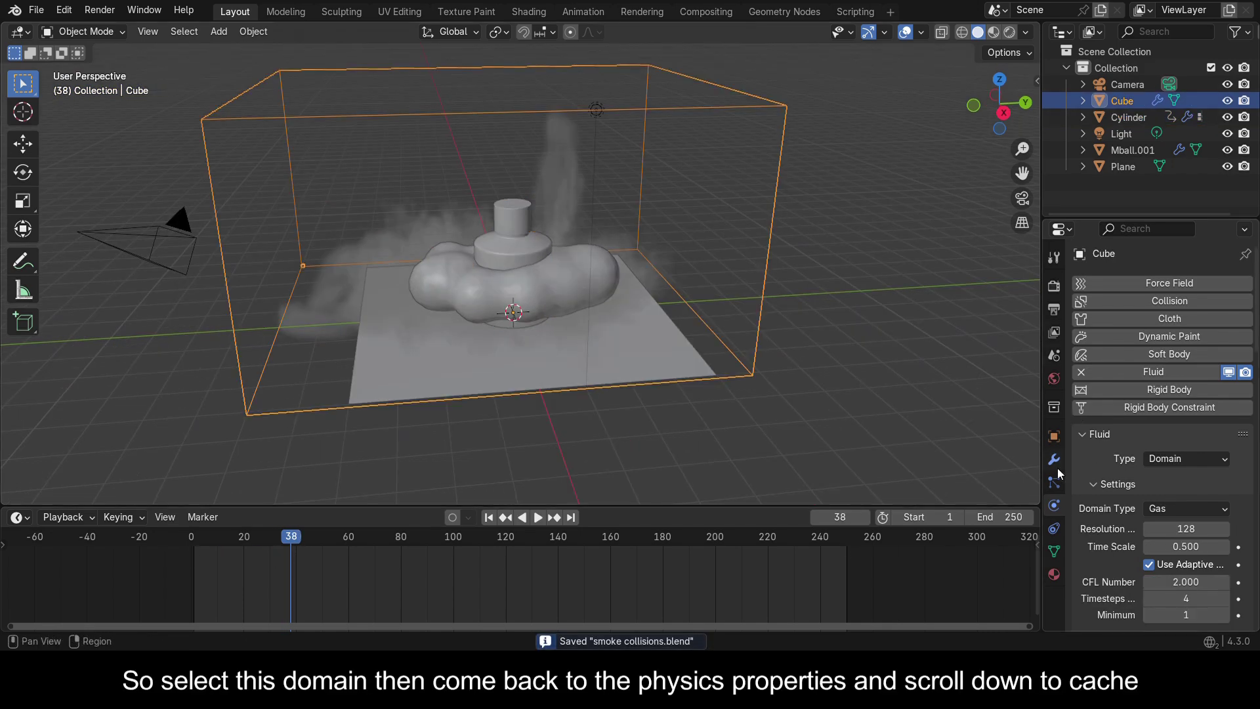
Step: Set the domain cache type to All, save, bake the whole simulation, and play it back
{"action": "scroll", "coordinate": [1215, 545], "scroll_direction": "down", "scroll_amount": 20}
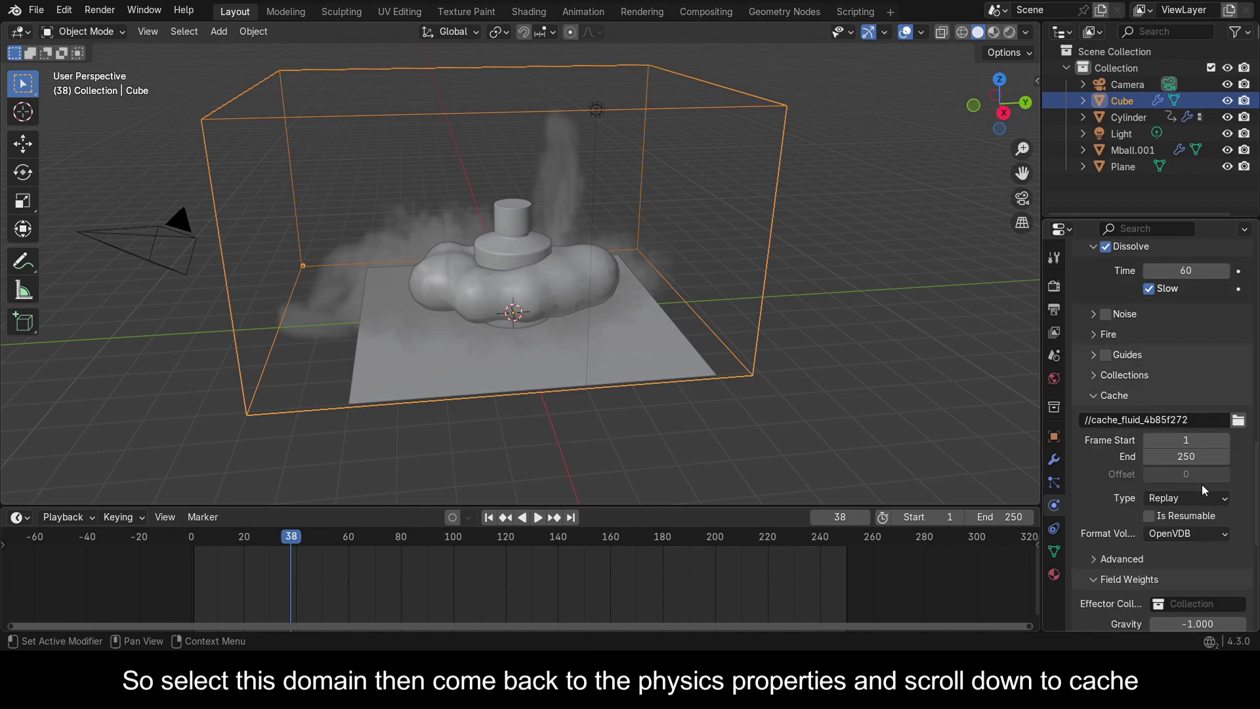
{"action": "left_click", "coordinate": [1197, 500]}
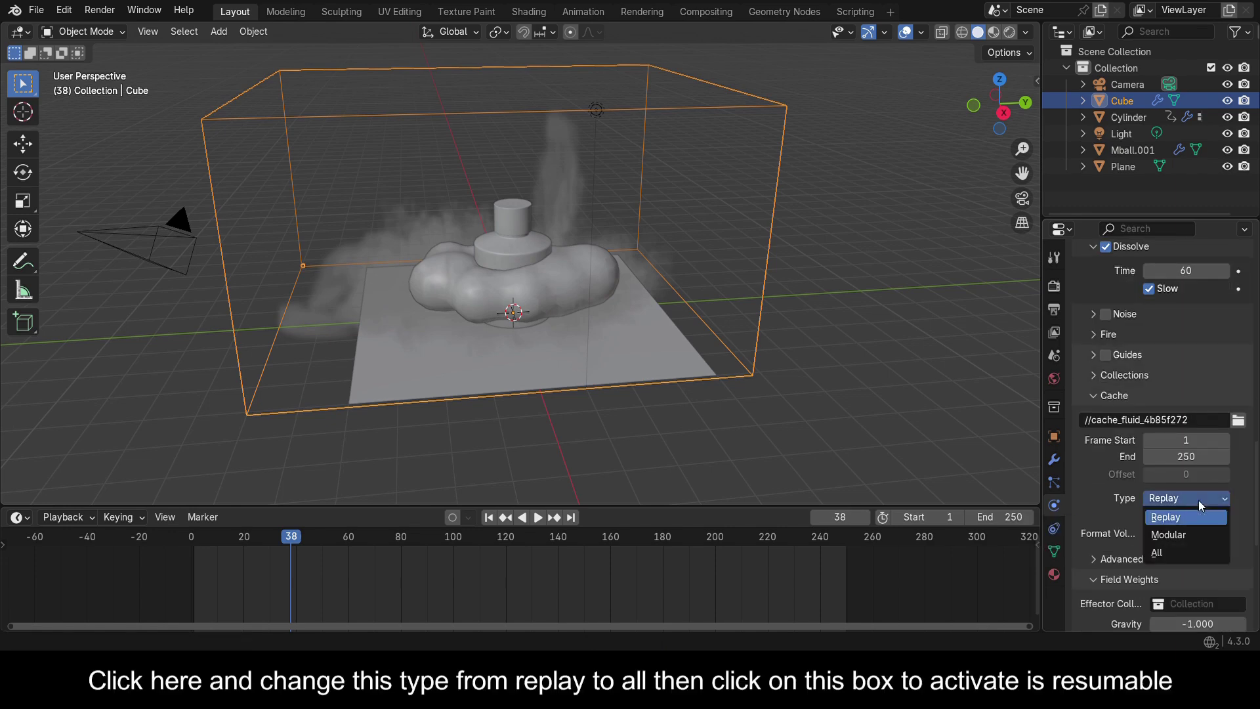
{"action": "left_click", "coordinate": [1195, 556]}
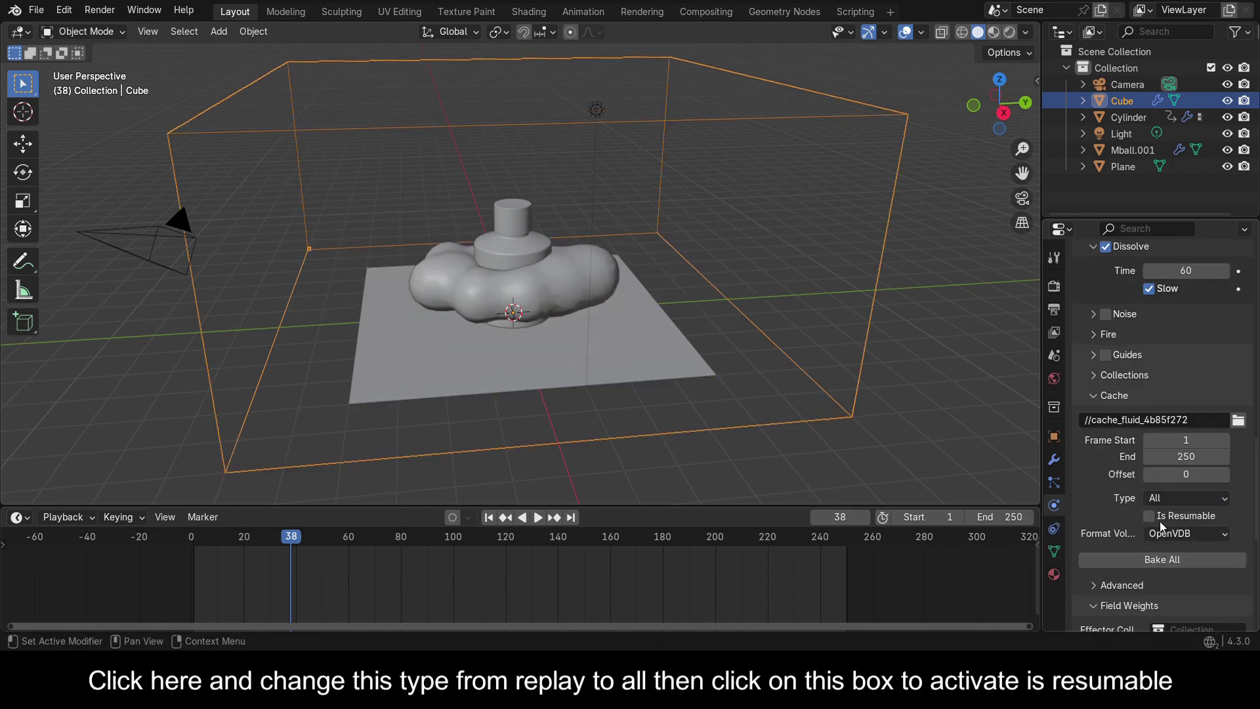
{"action": "key", "text": "ctrl+s"}
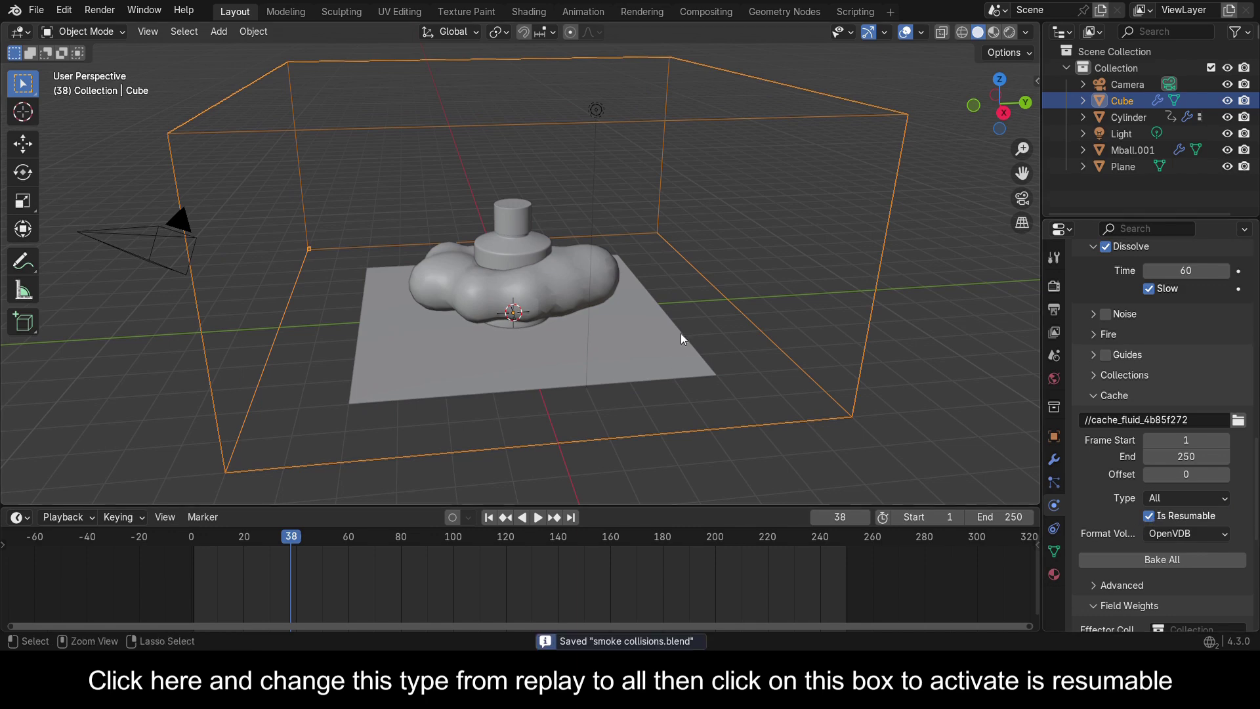
{"action": "left_click", "coordinate": [1142, 558]}
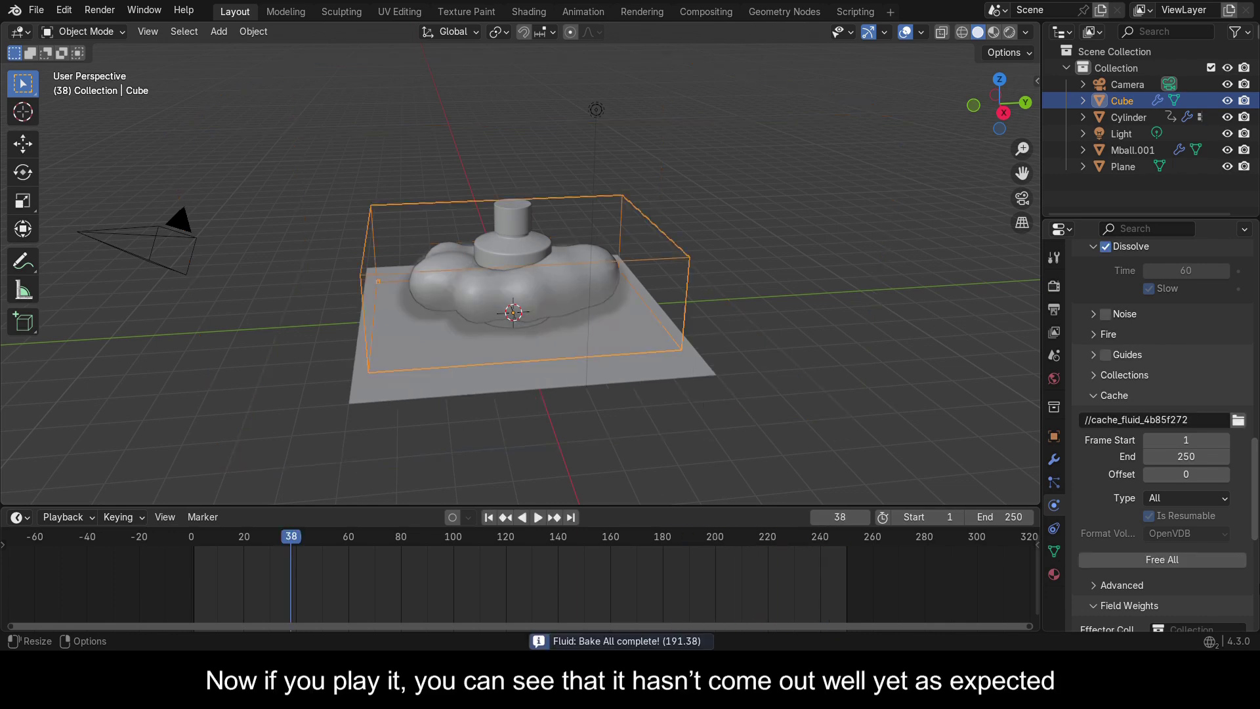
{"action": "left_click", "coordinate": [195, 534]}
{"action": "key", "text": "space"}
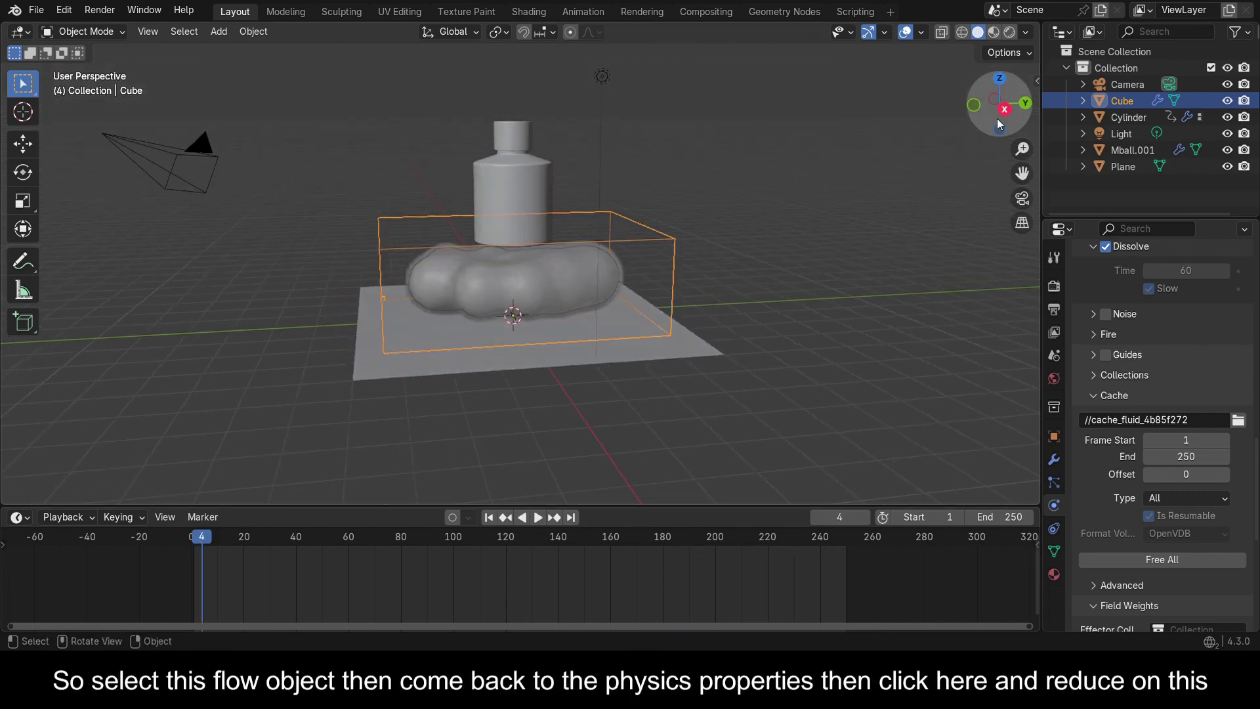
{"action": "left_click", "coordinate": [504, 295]}
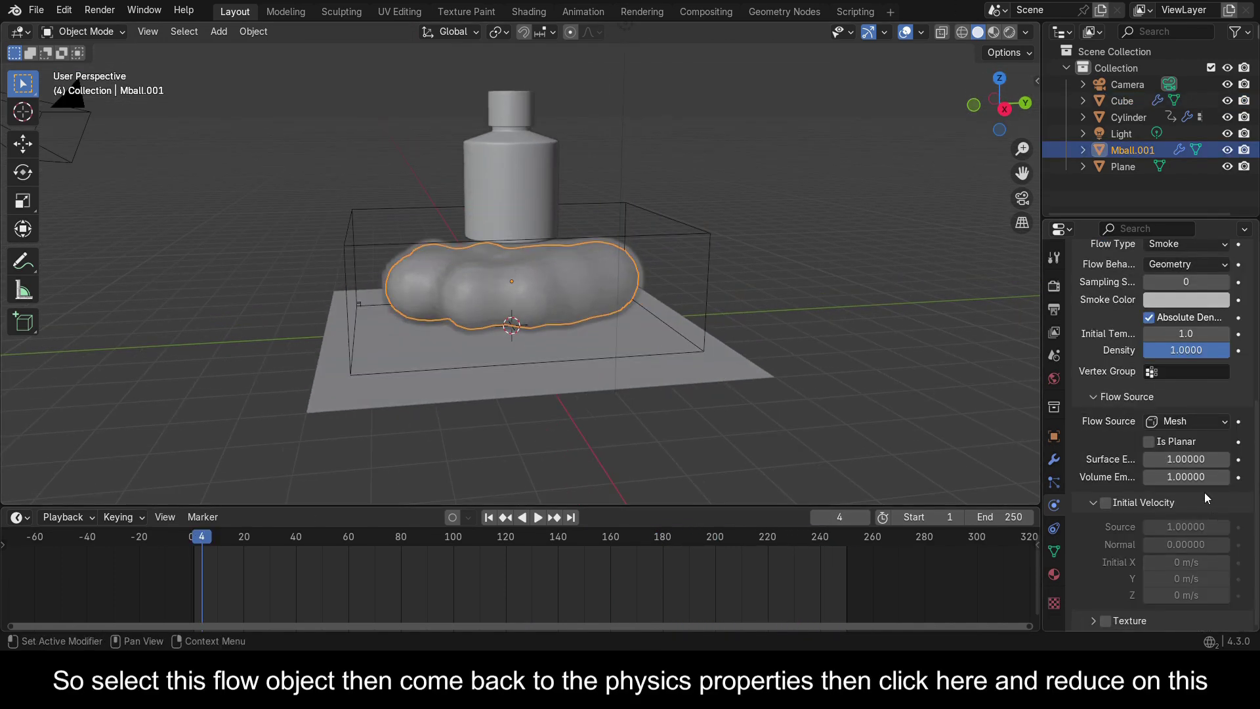
Step: Set the metaball flow's Surface Emission to 0.5 and enable Is Planar
{"action": "left_click", "coordinate": [1180, 461]}
{"action": "type", "text": "0.5"}
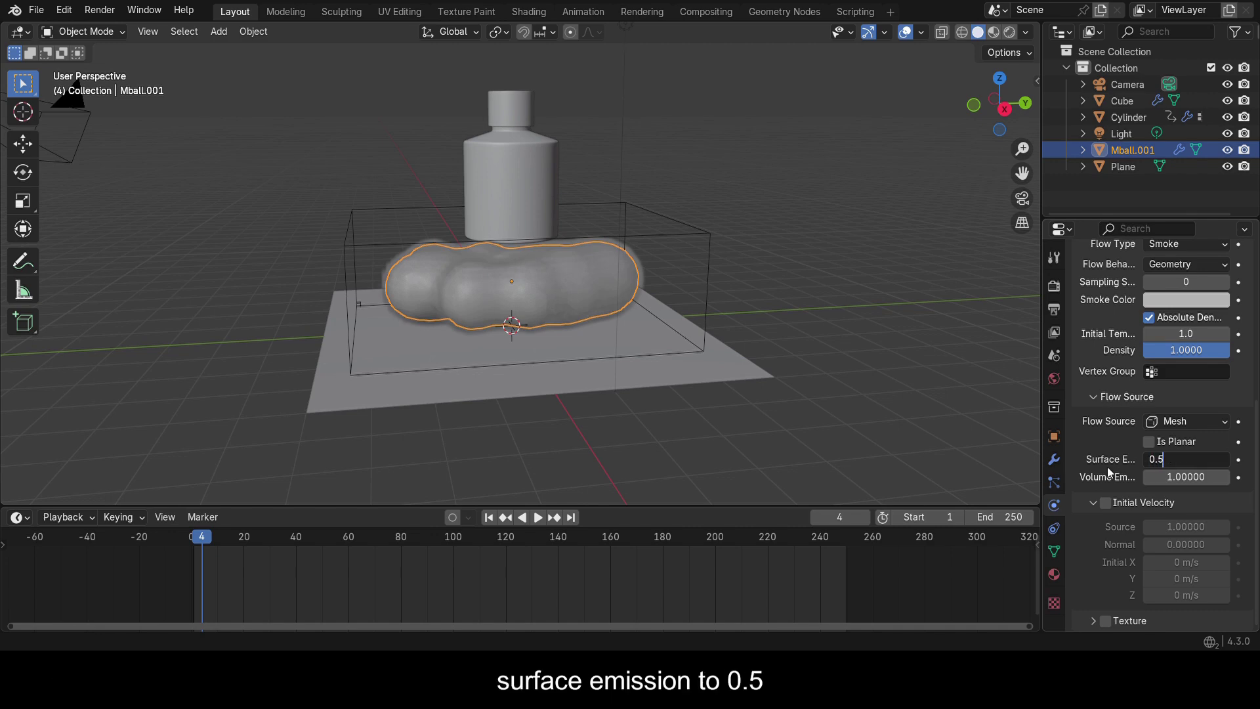
{"action": "key", "text": "Return"}
{"action": "left_click", "coordinate": [1148, 442]}
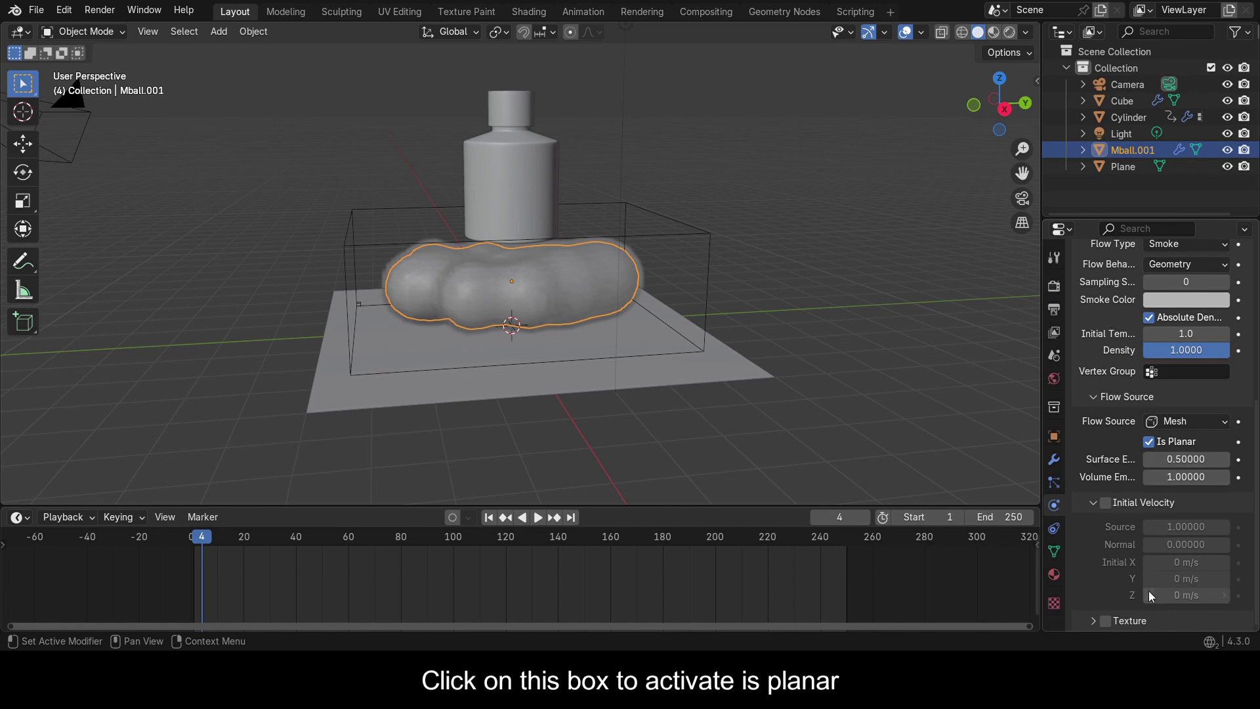
Step: Free the existing domain bake and set Gas Buoyancy Density to 4
{"action": "left_click", "coordinate": [702, 276]}
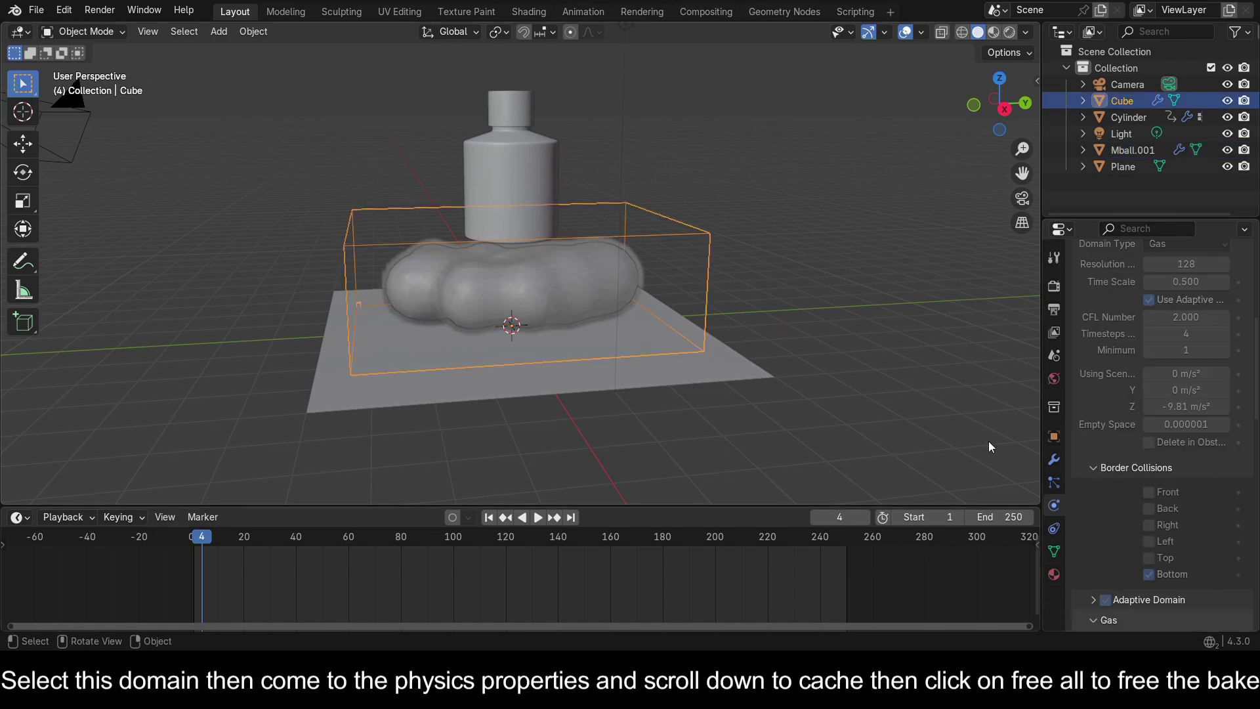
{"action": "scroll", "coordinate": [1160, 512], "scroll_direction": "down", "scroll_amount": 10}
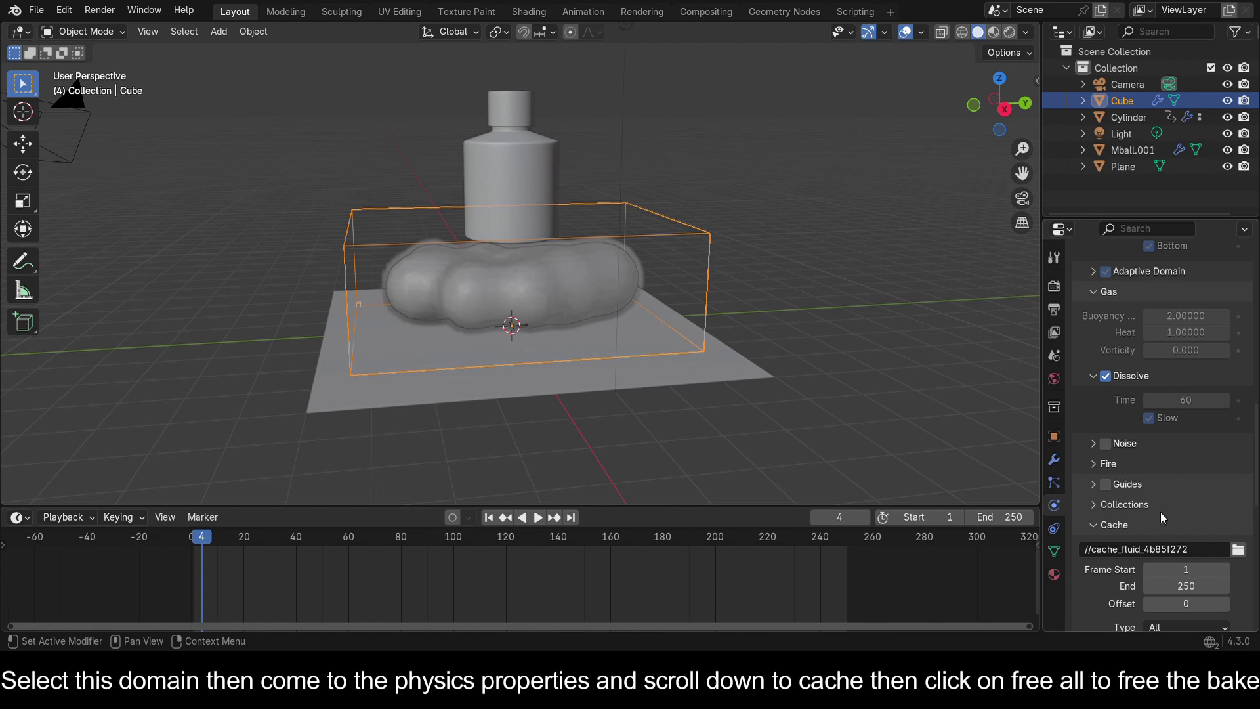
{"action": "scroll", "coordinate": [1160, 513], "scroll_direction": "down", "scroll_amount": 8}
{"action": "left_click", "coordinate": [1160, 459]}
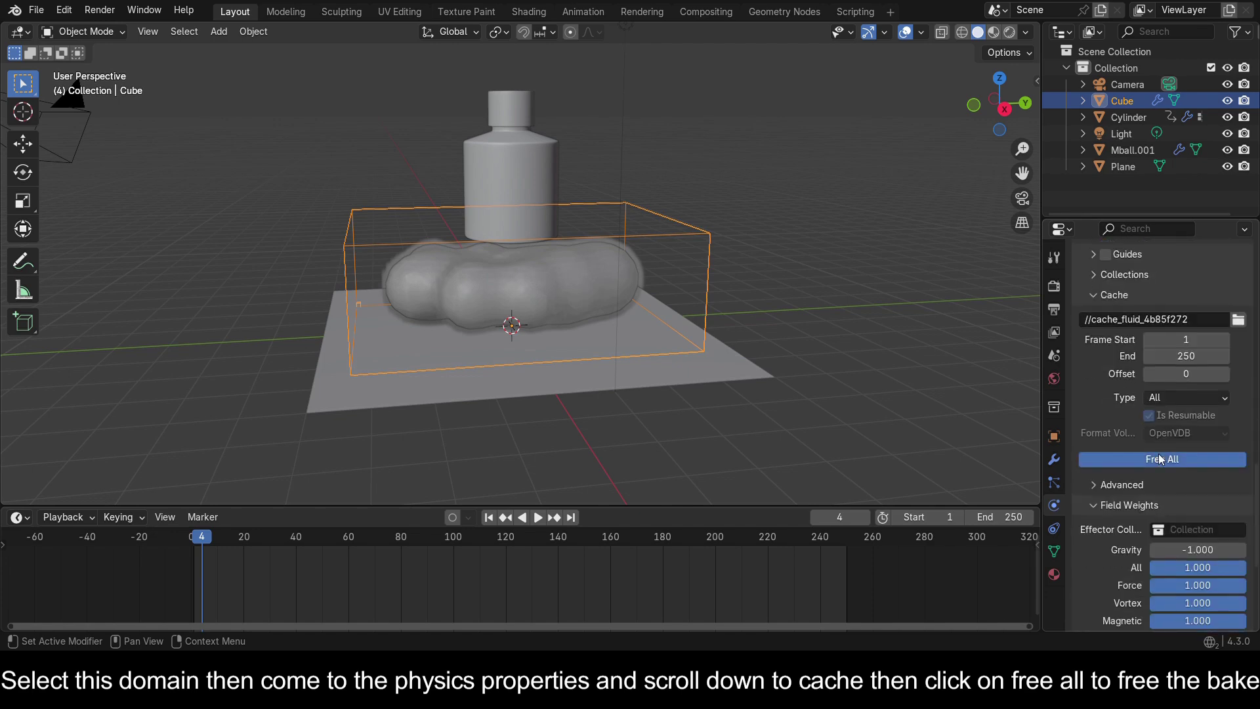
{"action": "scroll", "coordinate": [1159, 459], "scroll_direction": "up", "scroll_amount": 11}
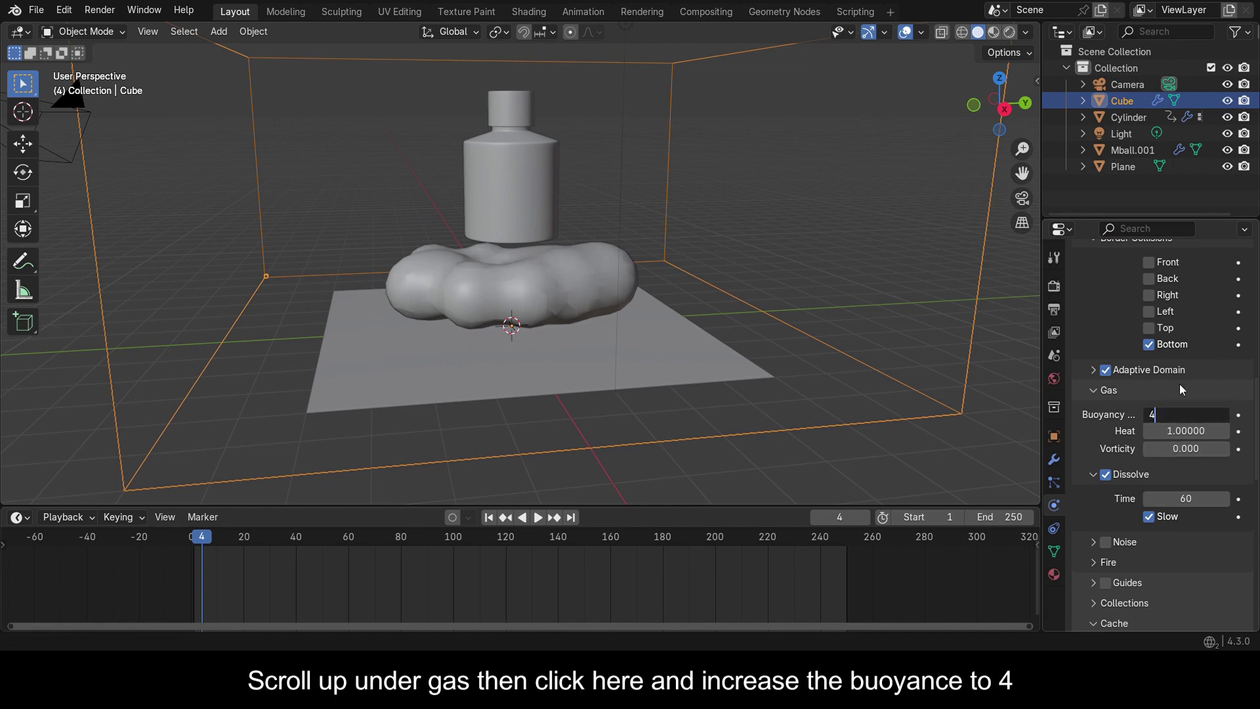
{"action": "key", "text": "Return"}
Step: Bake the whole smoke simulation again and play the result
{"action": "scroll", "coordinate": [1180, 394], "scroll_direction": "down", "scroll_amount": 5}
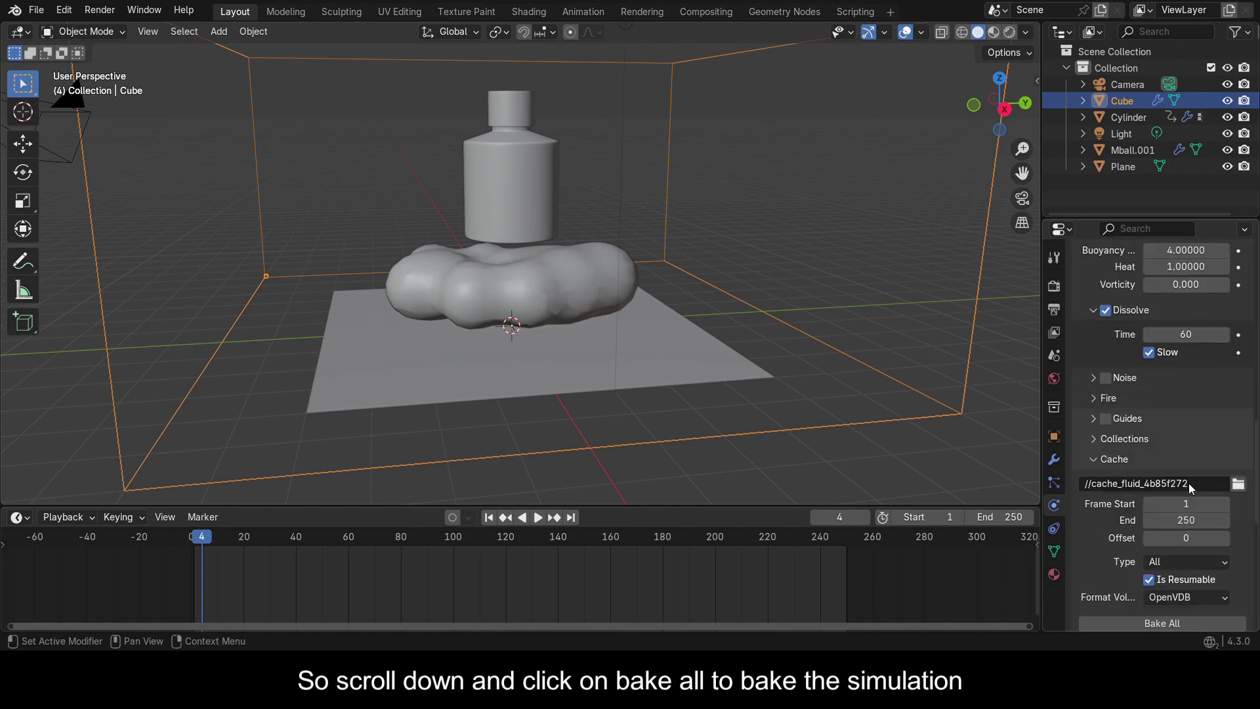
{"action": "scroll", "coordinate": [1188, 483], "scroll_direction": "down", "scroll_amount": 3}
{"action": "left_click", "coordinate": [1171, 557]}
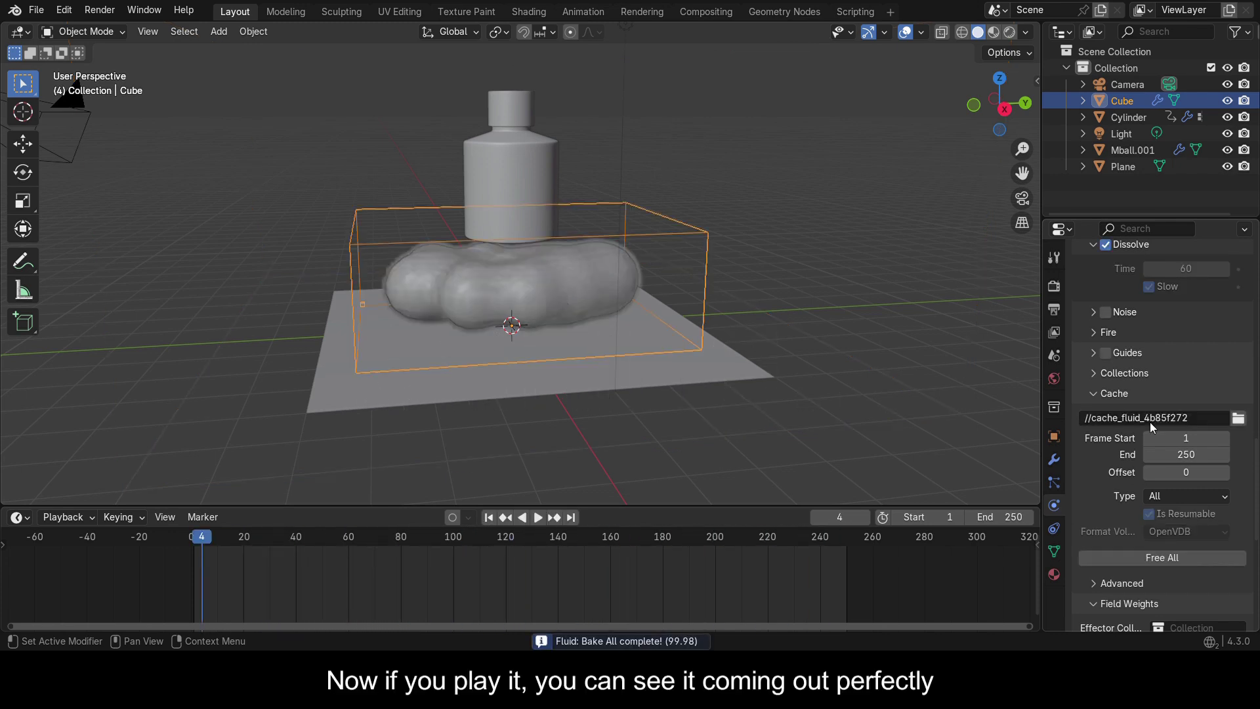
{"action": "key", "text": "space"}
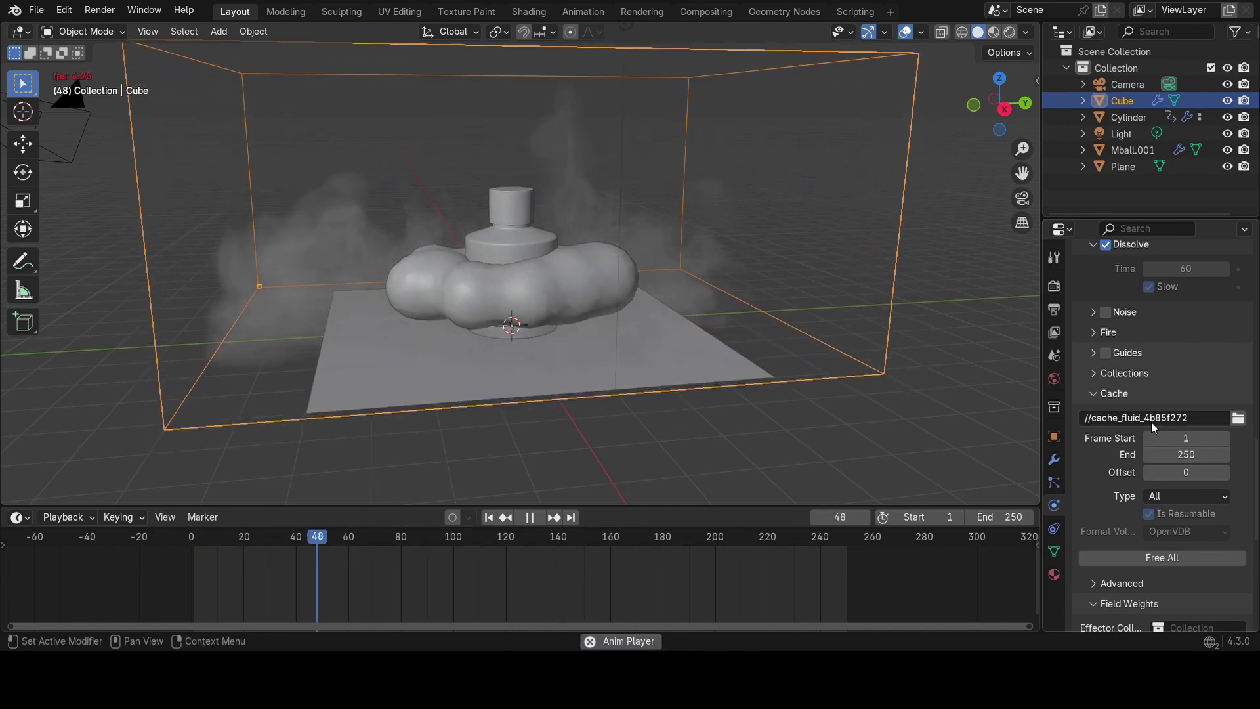
Step: Stop playback, save, go to frame 42, and switch the viewport to Rendered shading
{"action": "key", "text": "ctrl+s"}
{"action": "key", "text": "space"}
{"action": "left_click", "coordinate": [298, 553]}
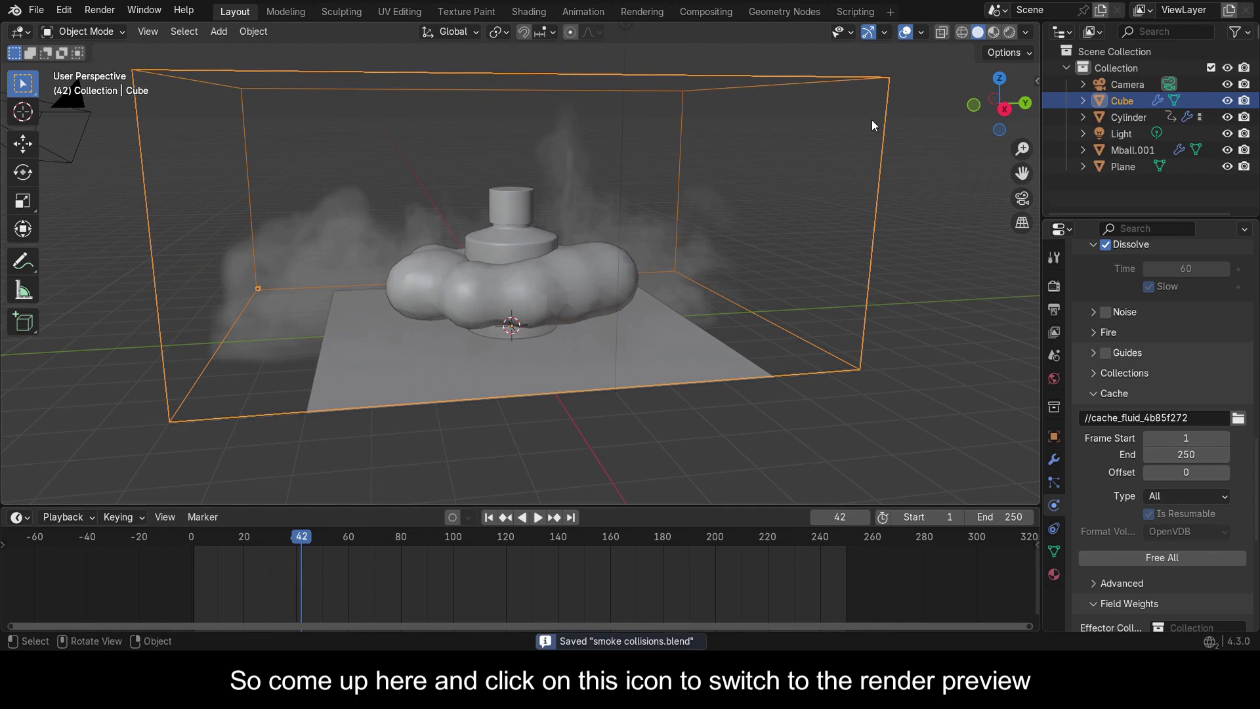
{"action": "left_click", "coordinate": [1009, 33]}
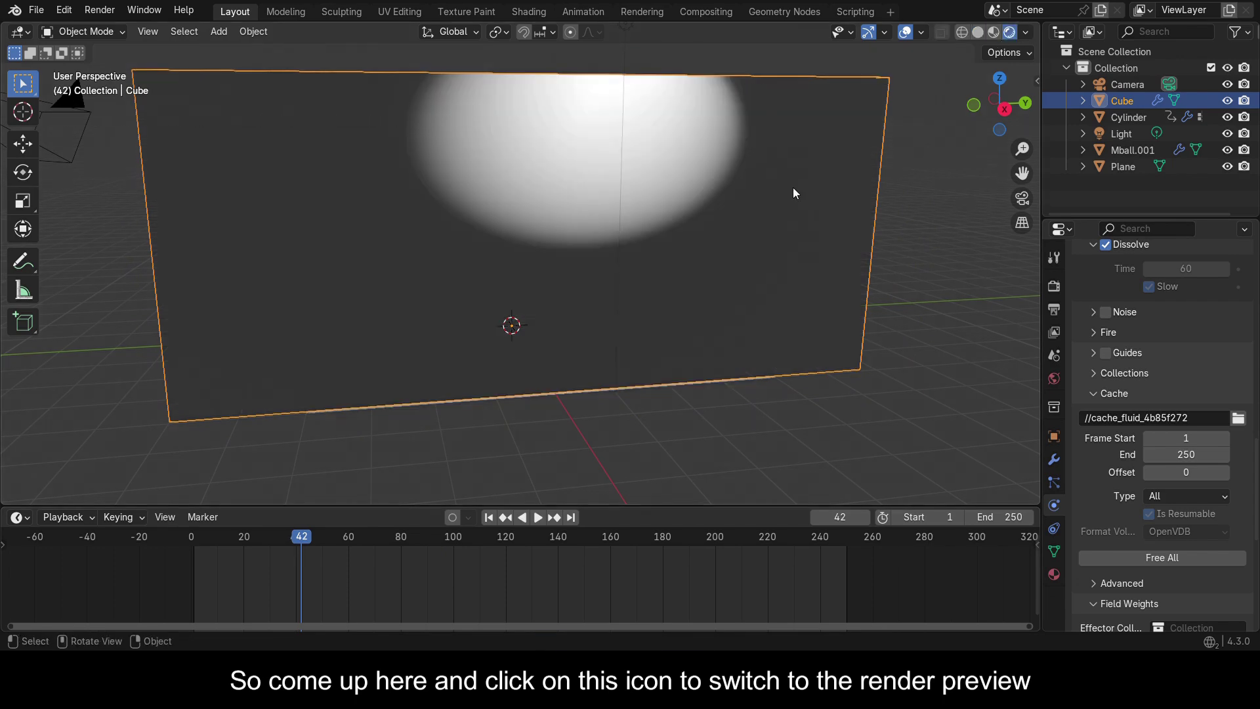
Step: Change the scene's render engine from EEVEE to Cycles
{"action": "left_click", "coordinate": [1049, 293]}
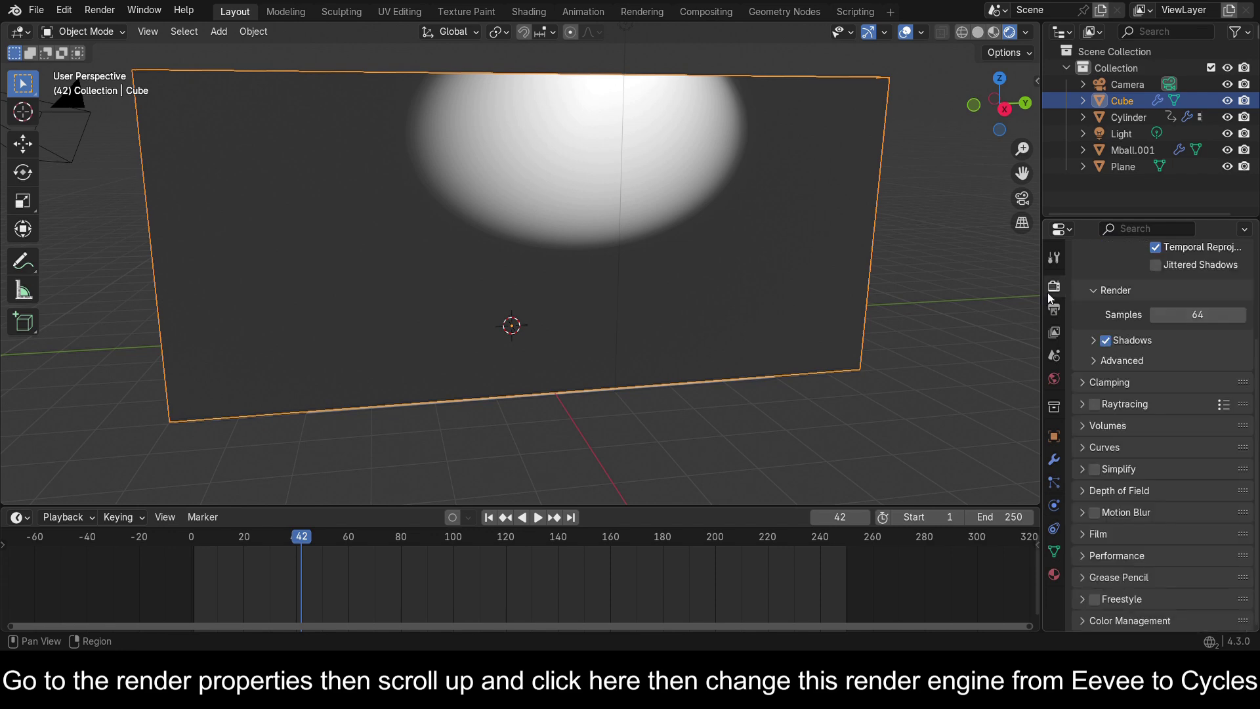
{"action": "scroll", "coordinate": [1164, 289], "scroll_direction": "up", "scroll_amount": 5}
{"action": "left_click", "coordinate": [1167, 285]}
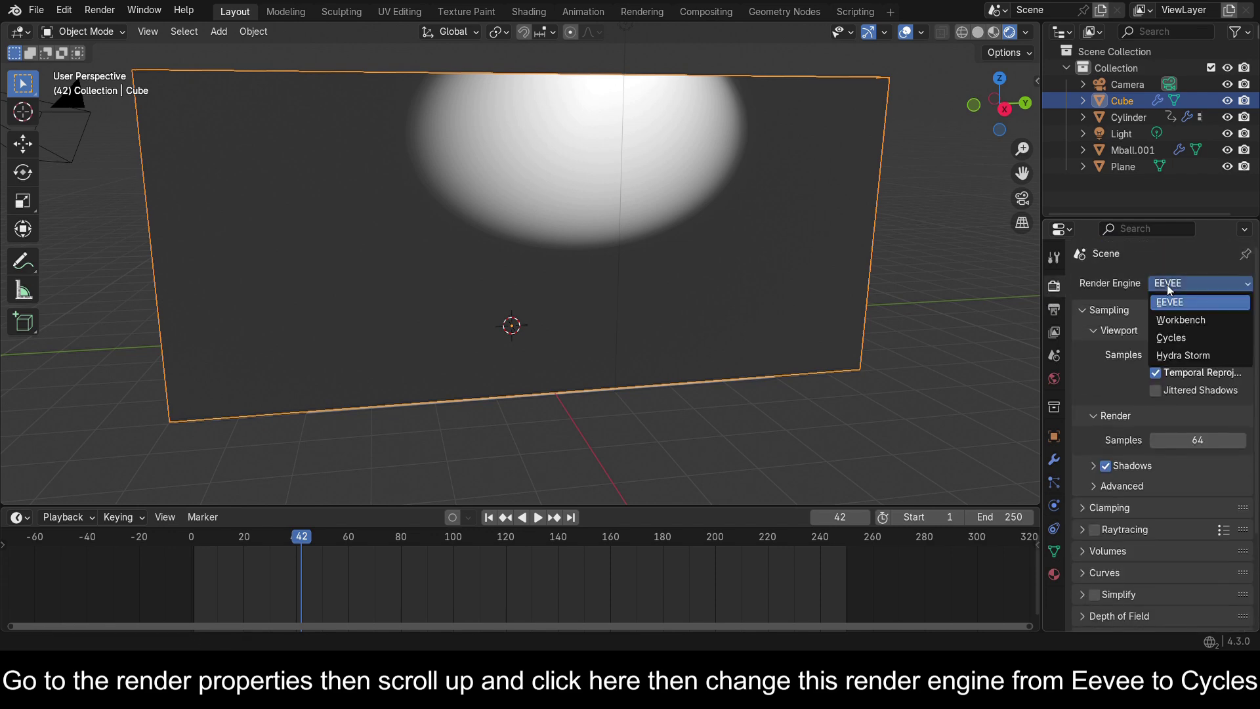
{"action": "left_click", "coordinate": [1171, 337]}
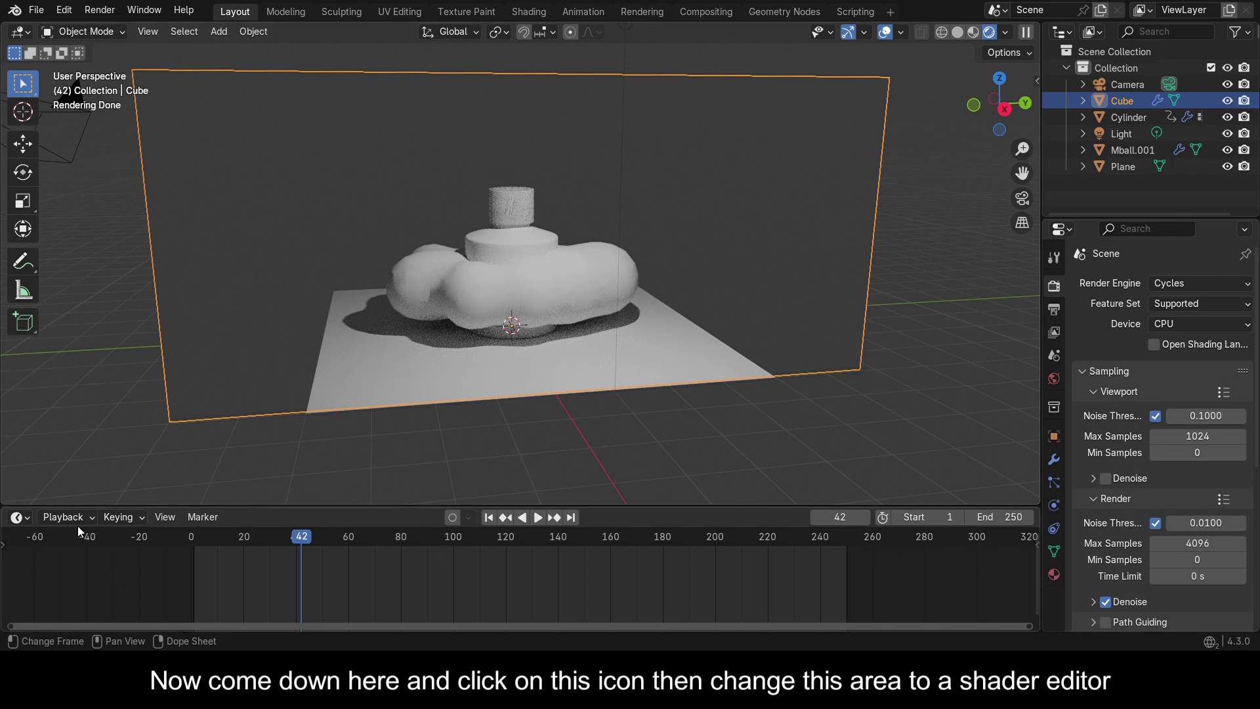
Step: Turn the lower timeline into a Shader Editor, save, and create a new material for the domain
{"action": "left_click", "coordinate": [27, 519]}
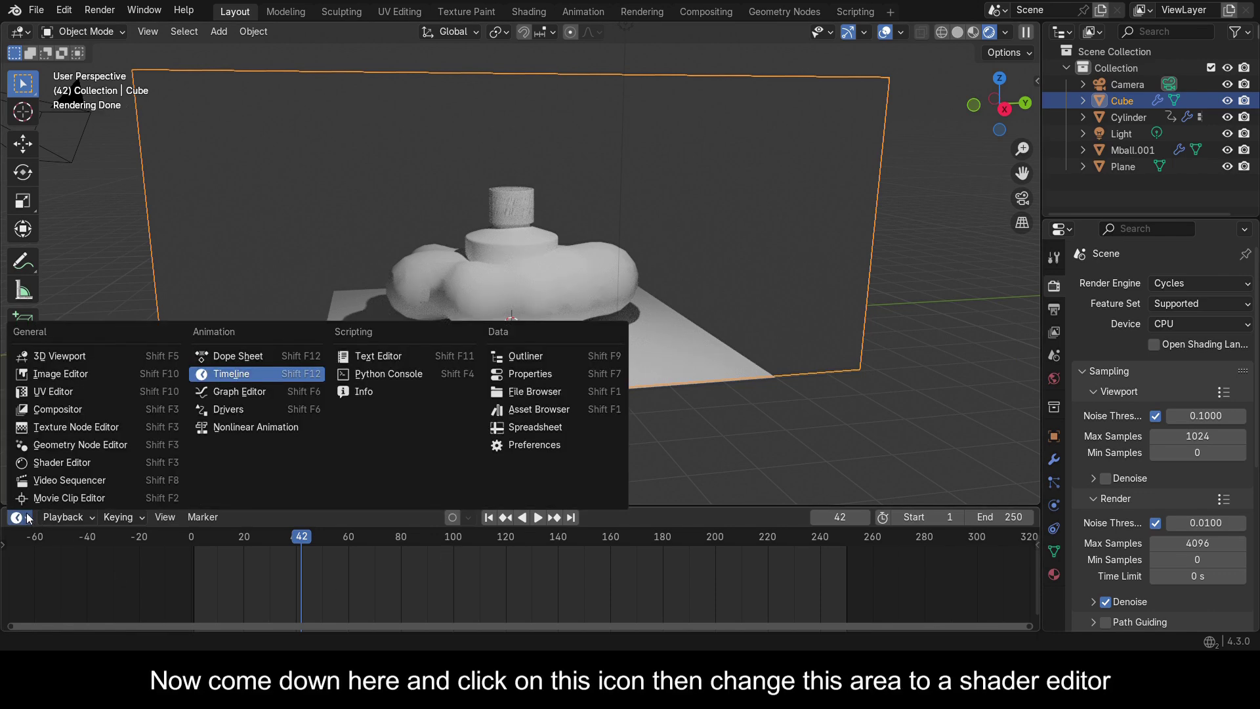
{"action": "left_click", "coordinate": [73, 461]}
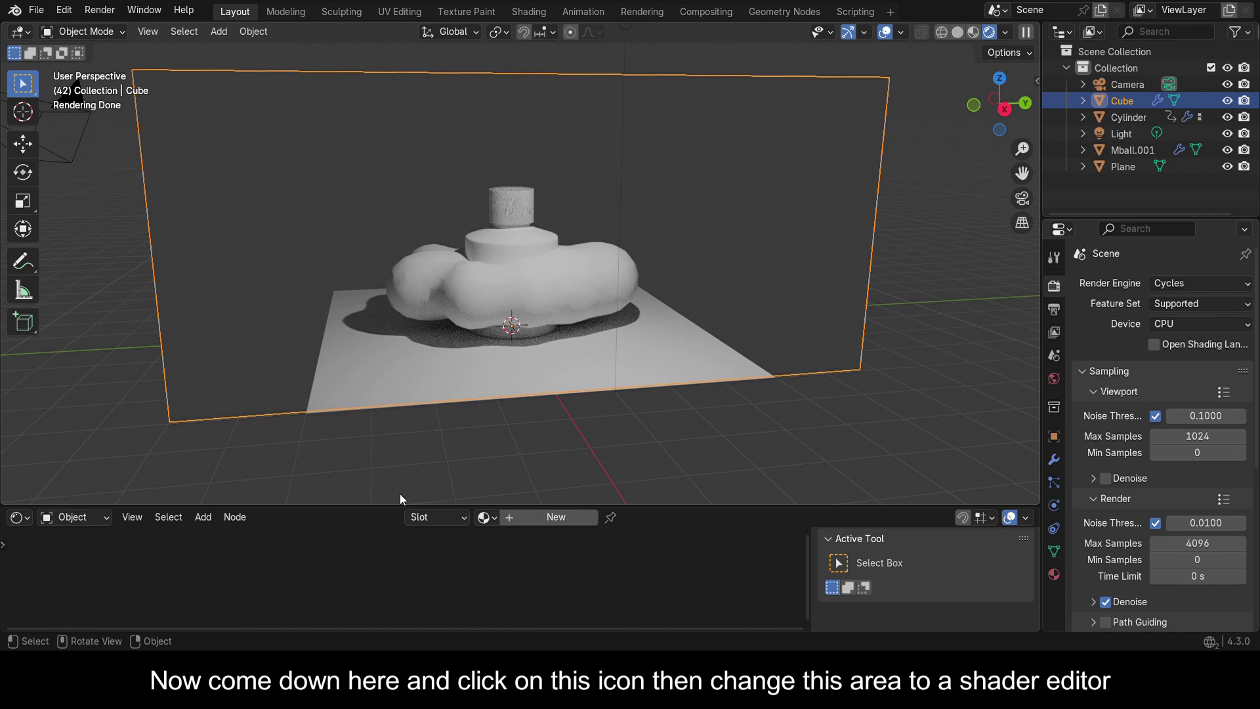
{"action": "key", "text": "ctrl+s"}
{"action": "left_click", "coordinate": [555, 517]}
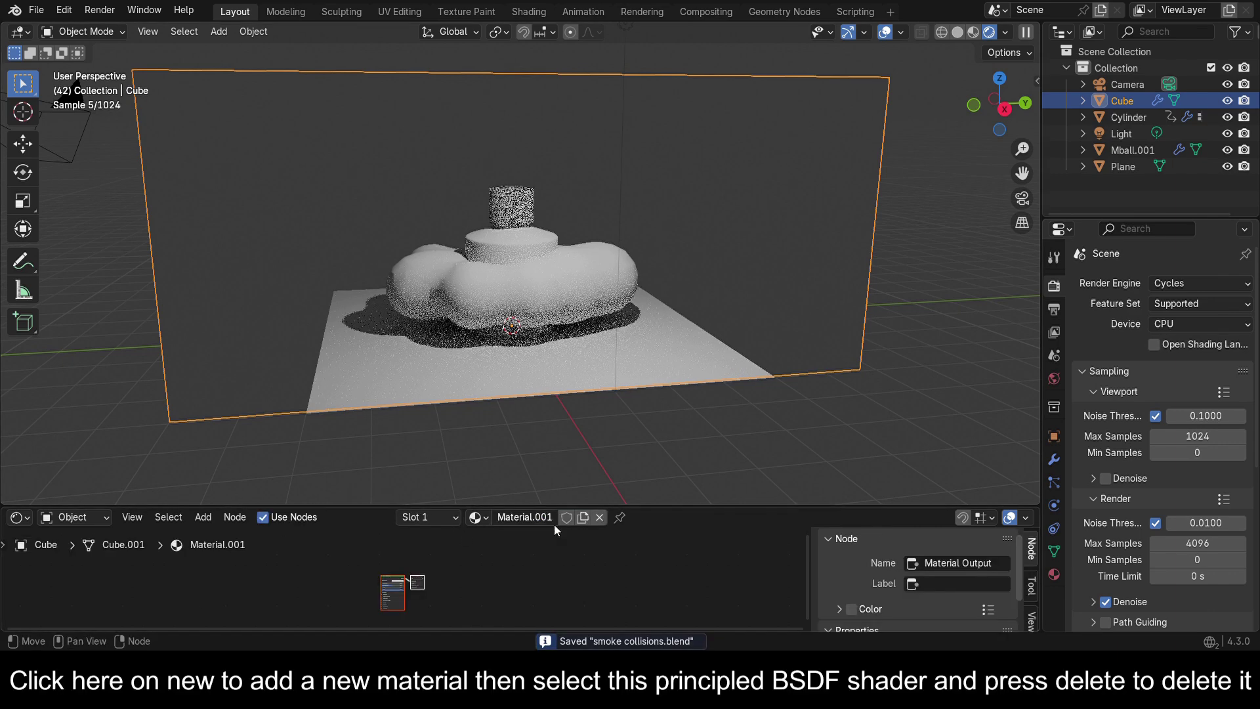
{"action": "left_click_drag", "start_coordinate": [702, 507], "coordinate": [702, 447]}
Step: Replace the default Principled BSDF node with a Principled Volume node
{"action": "scroll", "coordinate": [406, 586], "scroll_direction": "up", "scroll_amount": 5}
{"action": "left_click", "coordinate": [339, 546]}
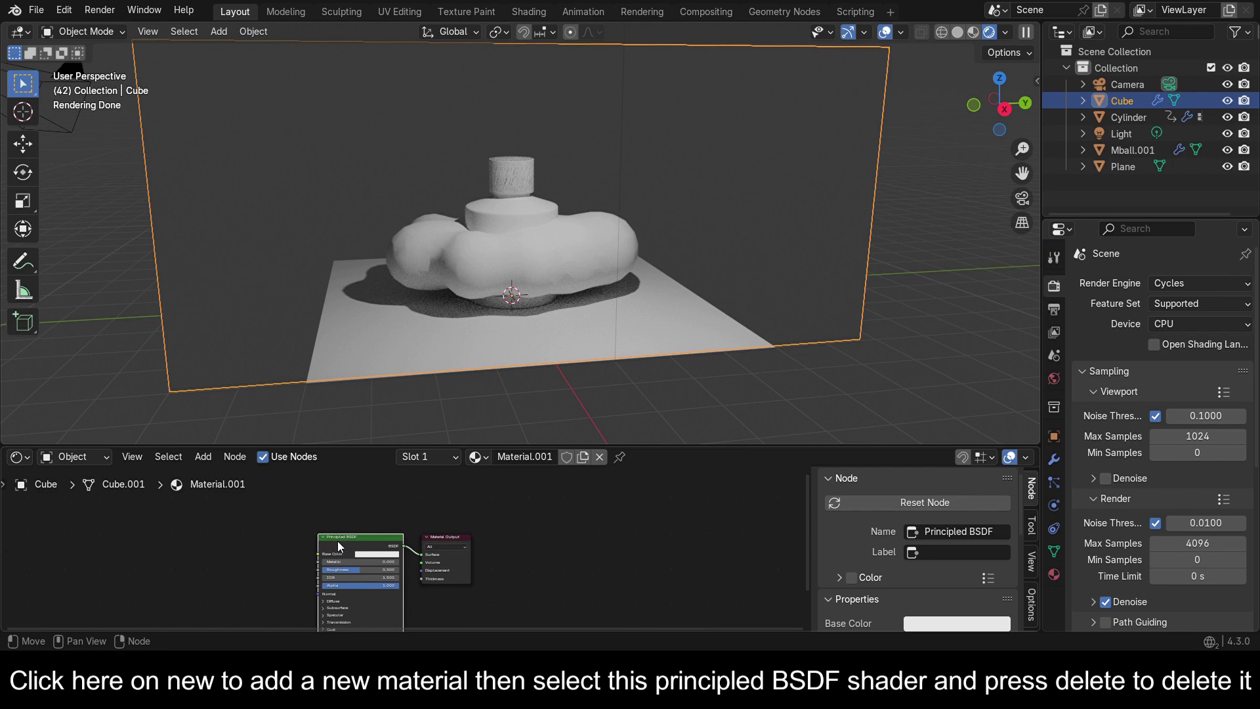
{"action": "key", "text": "Delete"}
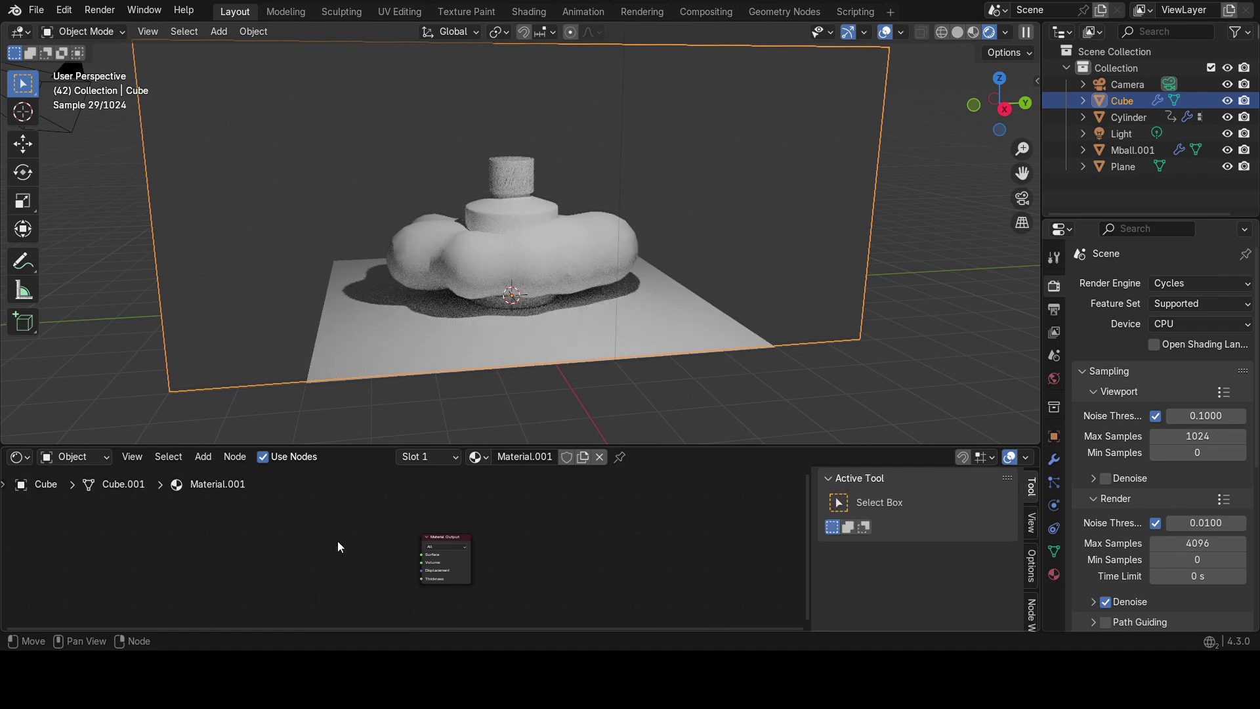
{"action": "key", "text": "shift+a"}
{"action": "mouse_move", "coordinate": [300, 521]}
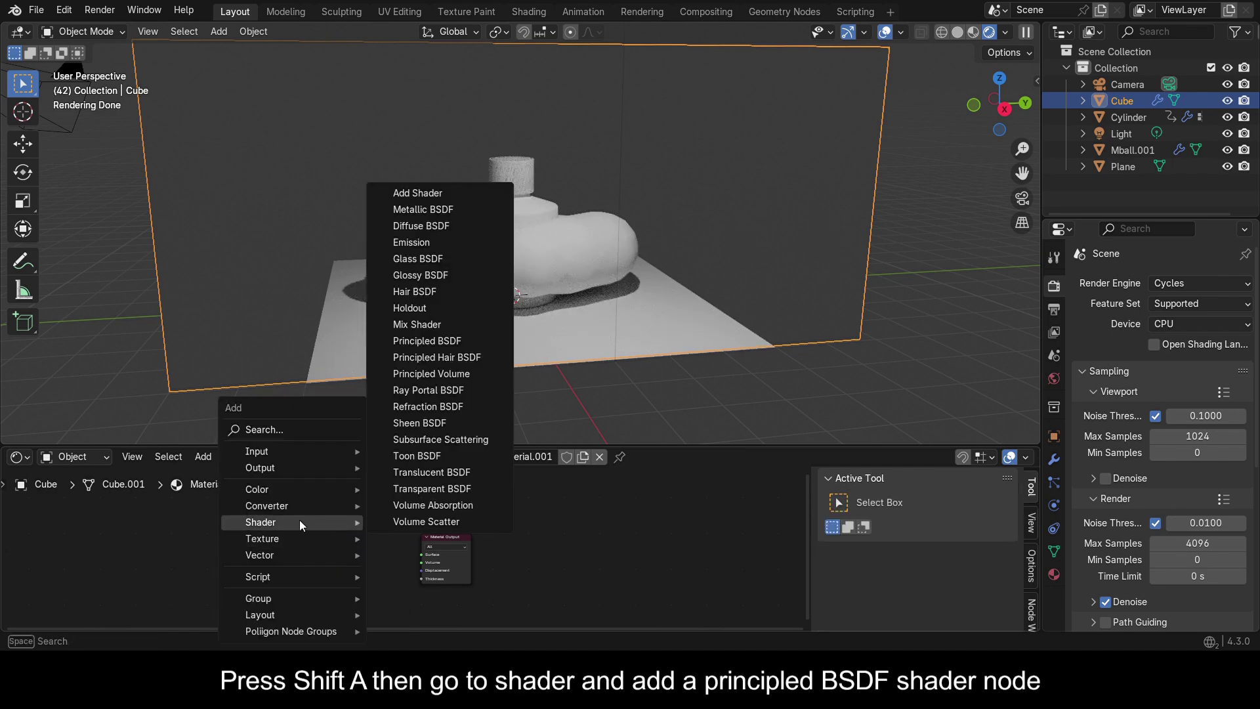
{"action": "left_click", "coordinate": [459, 374]}
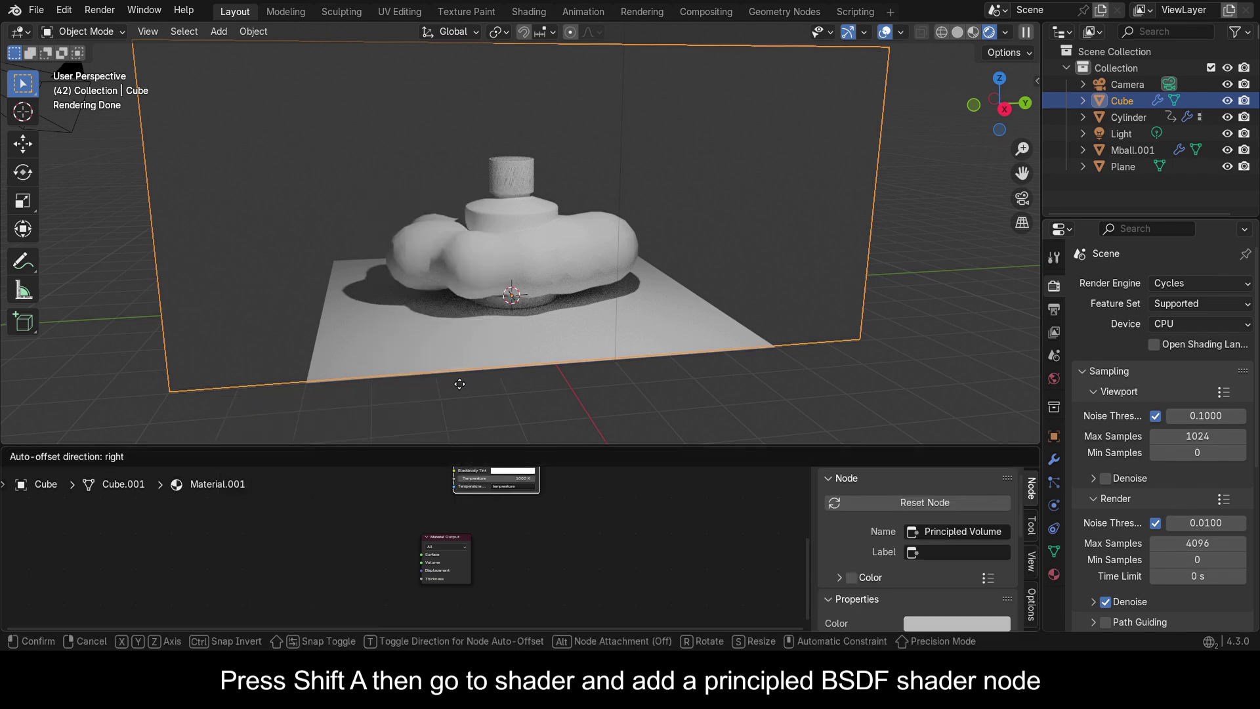
{"action": "left_click", "coordinate": [266, 513]}
Step: Wire Principled Volume into the Material Output's Volume input, with Density 20.5 and a green colour
{"action": "scroll", "coordinate": [381, 493], "scroll_direction": "up", "scroll_amount": 3}
{"action": "left_click_drag", "start_coordinate": [306, 544], "coordinate": [360, 576]}
{"action": "left_click_drag", "start_coordinate": [450, 590], "coordinate": [455, 585]}
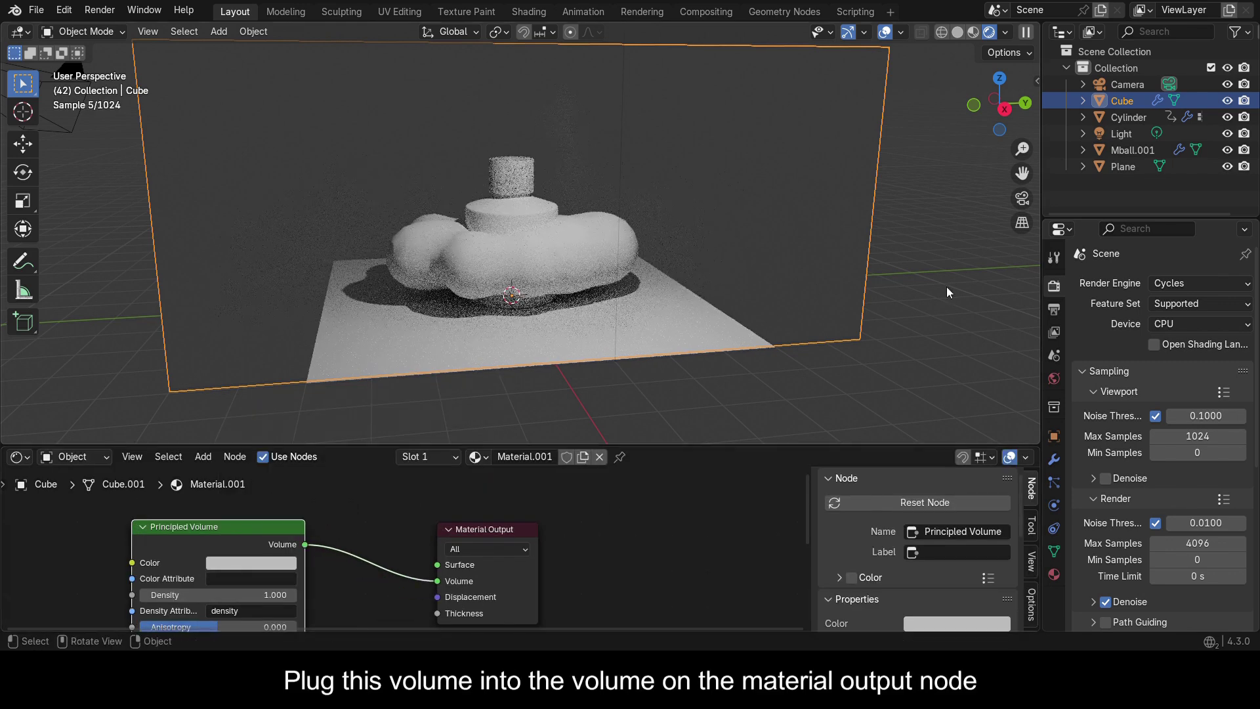
{"action": "scroll", "coordinate": [100, 550], "scroll_direction": "up", "scroll_amount": 3}
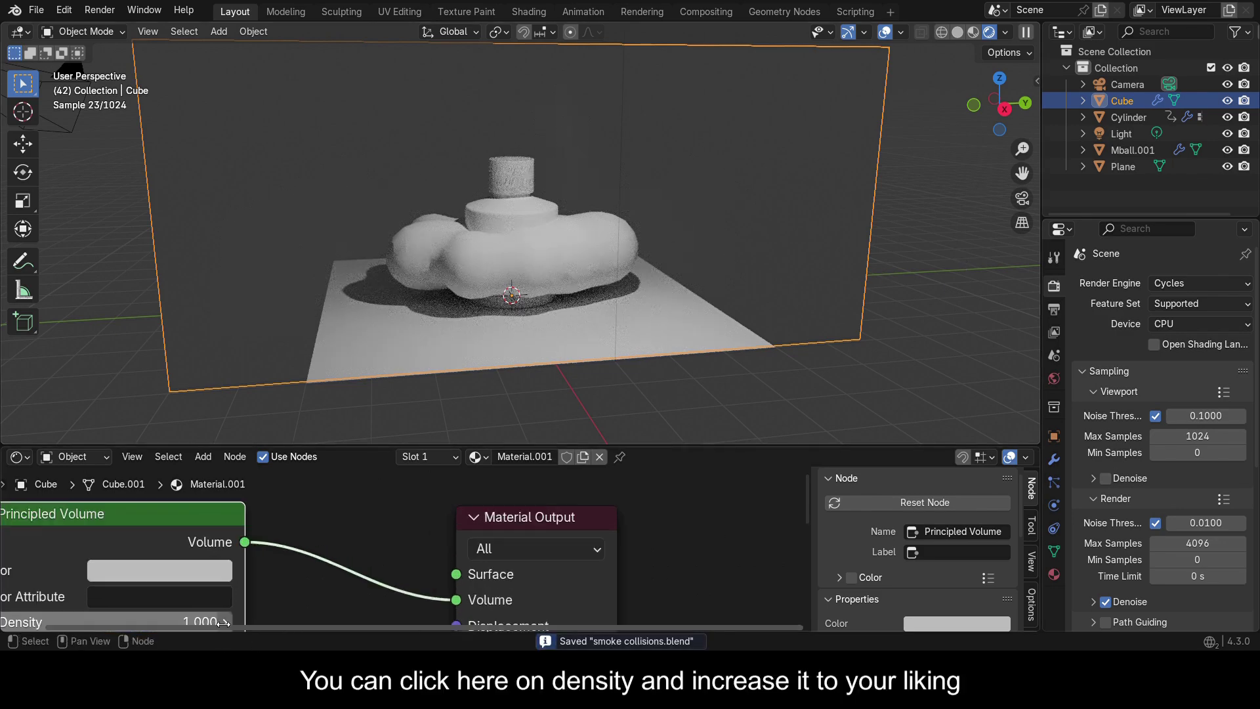
{"action": "left_click_drag", "start_coordinate": [241, 621], "coordinate": [388, 621]}
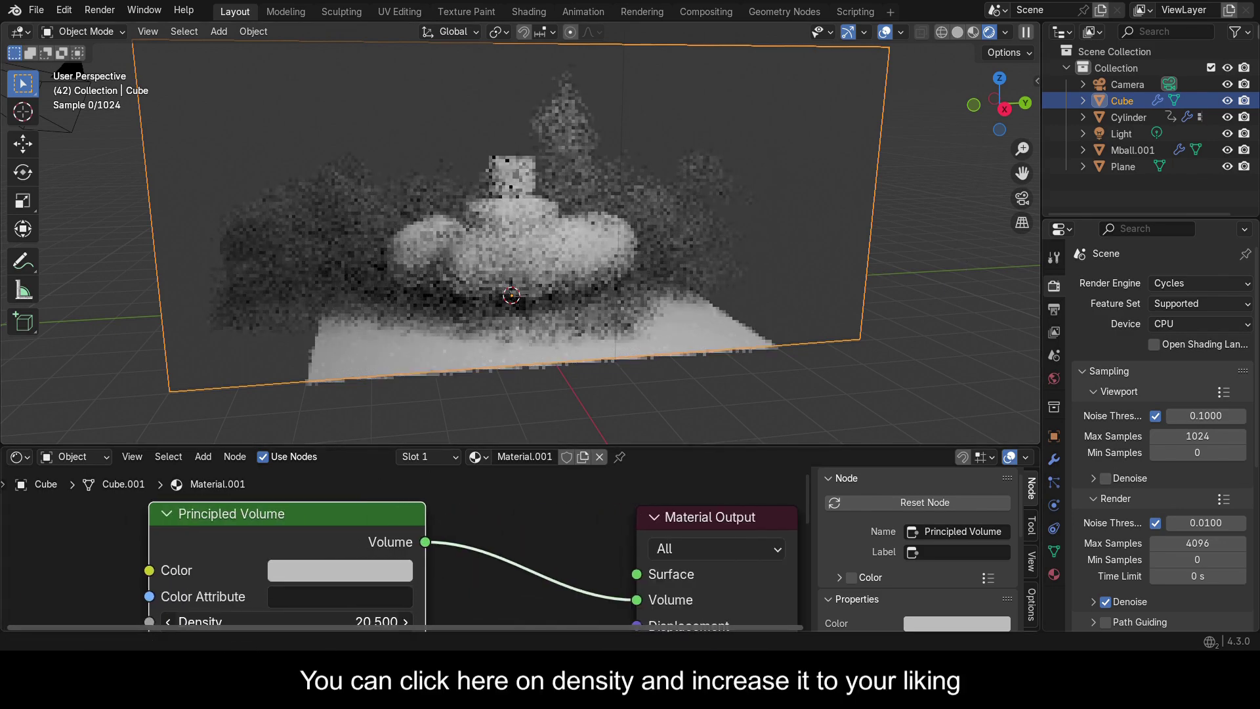
{"action": "left_click", "coordinate": [378, 572]}
{"action": "left_click_drag", "start_coordinate": [421, 273], "coordinate": [324, 274]}
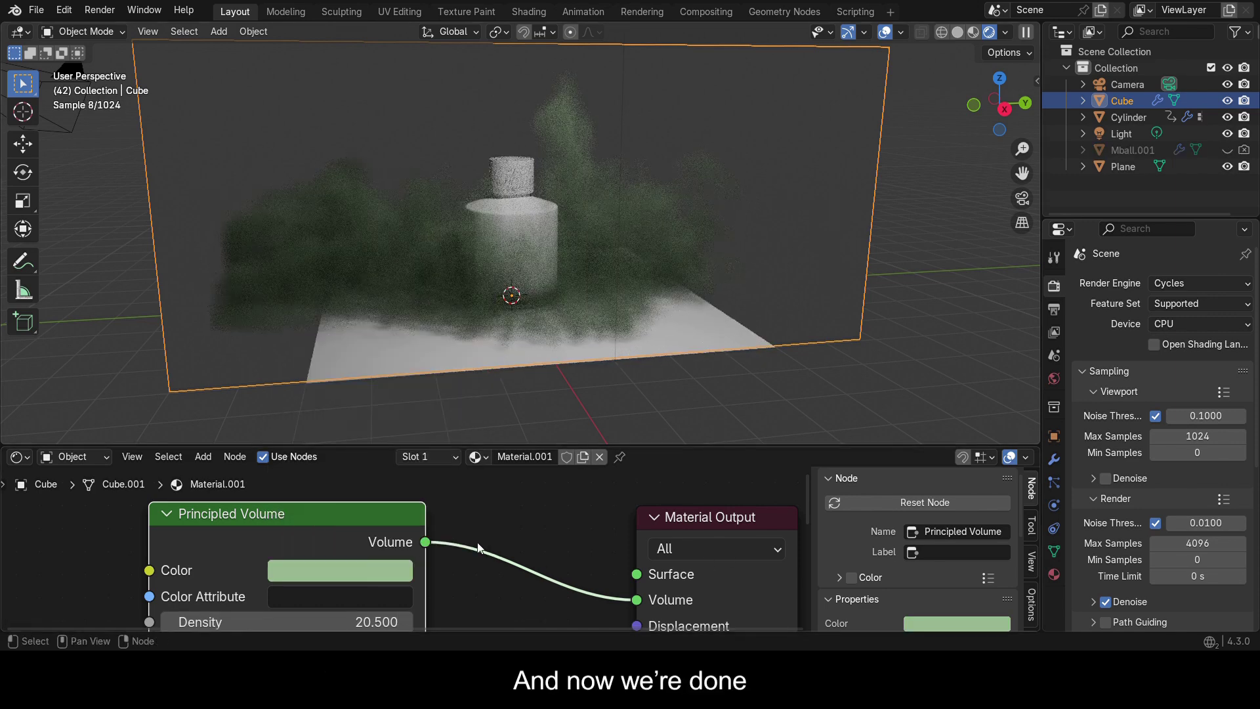